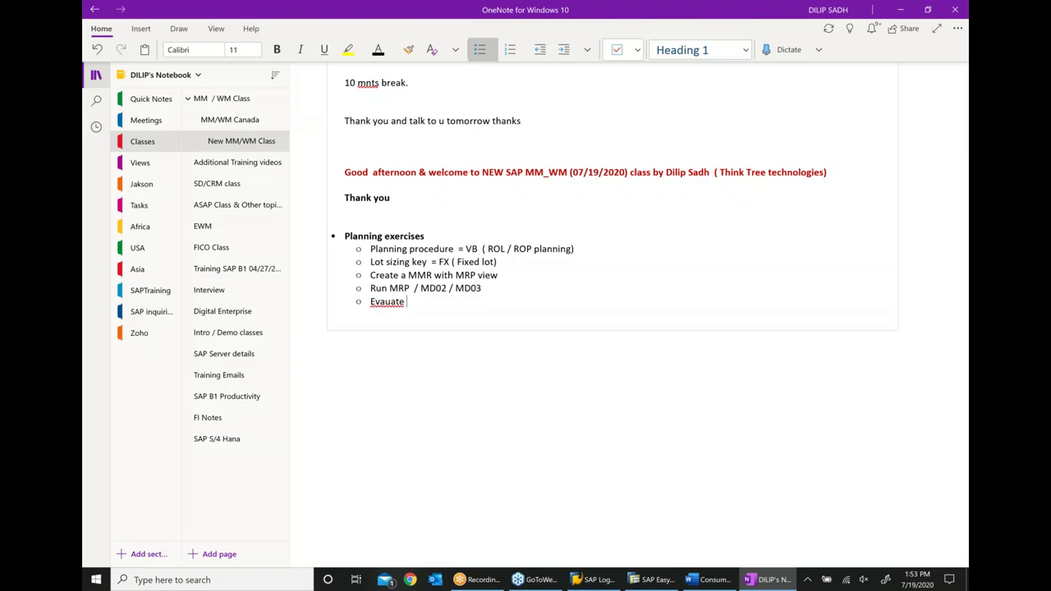
- Complete the last bullet with "the result of MRP run ... MD04" and replace its misspelled first word with the suggestion "Evacuate"
type("result of MRP RUN")
key("BackSpace")
key("BackSpace")
key("BackSpace")
type("run  ... M")
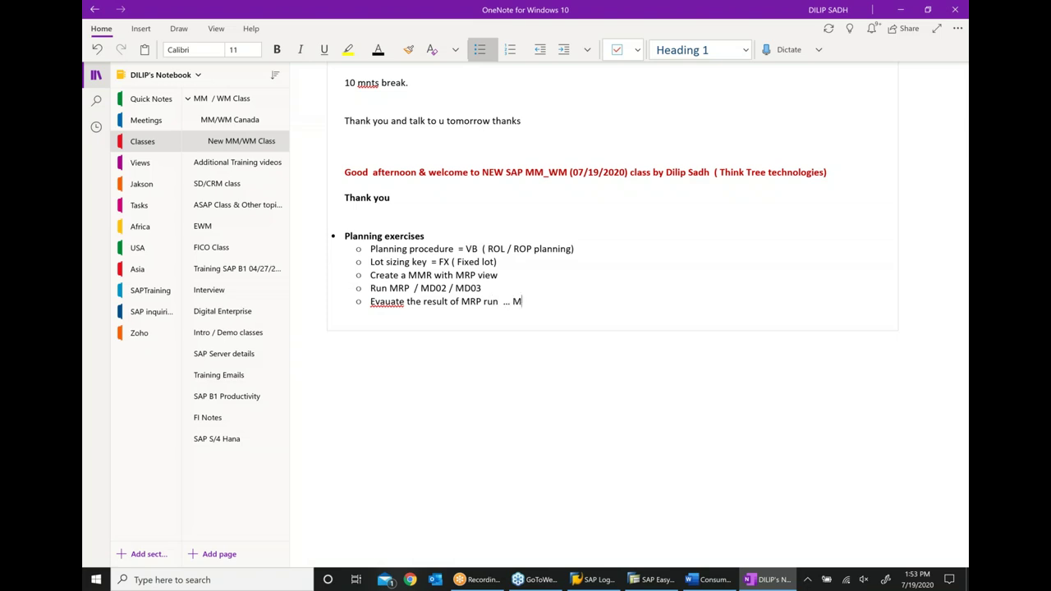
type("D04")
scroll(526, 246, "right", 3)
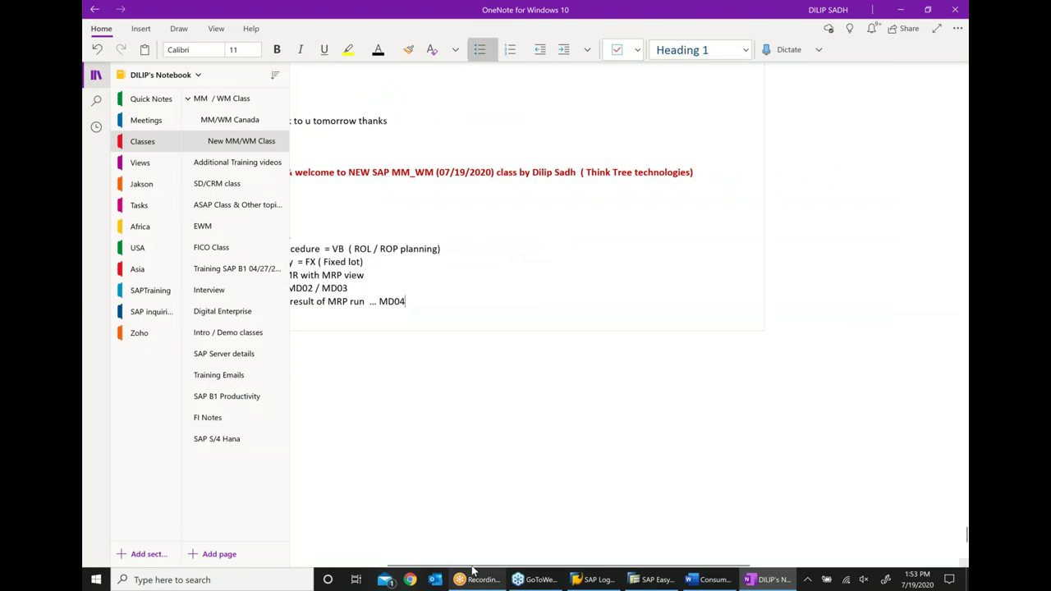
left_click_drag(443, 568, 368, 569)
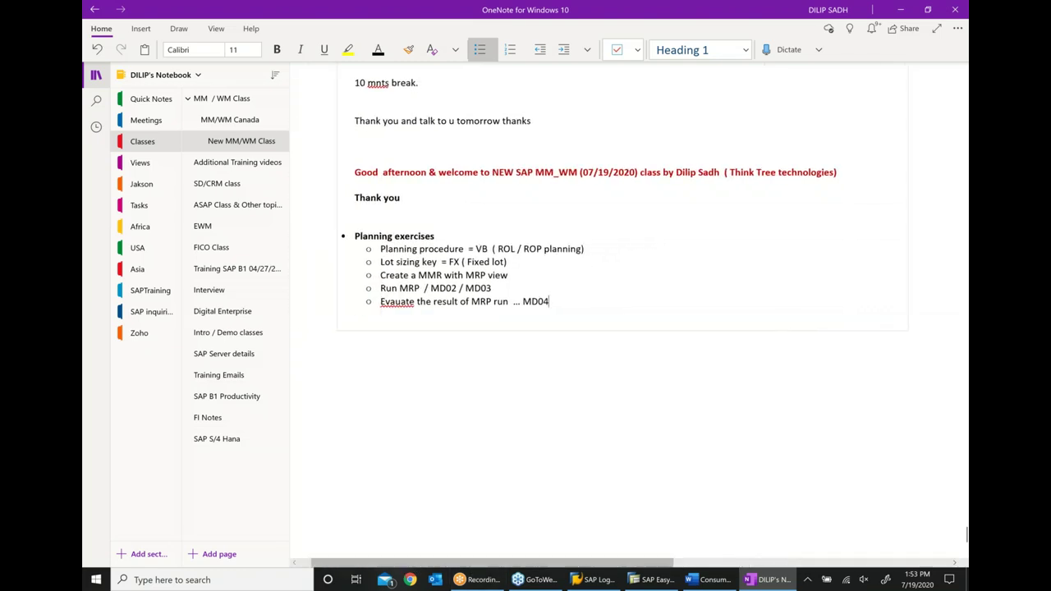
right_click(403, 302)
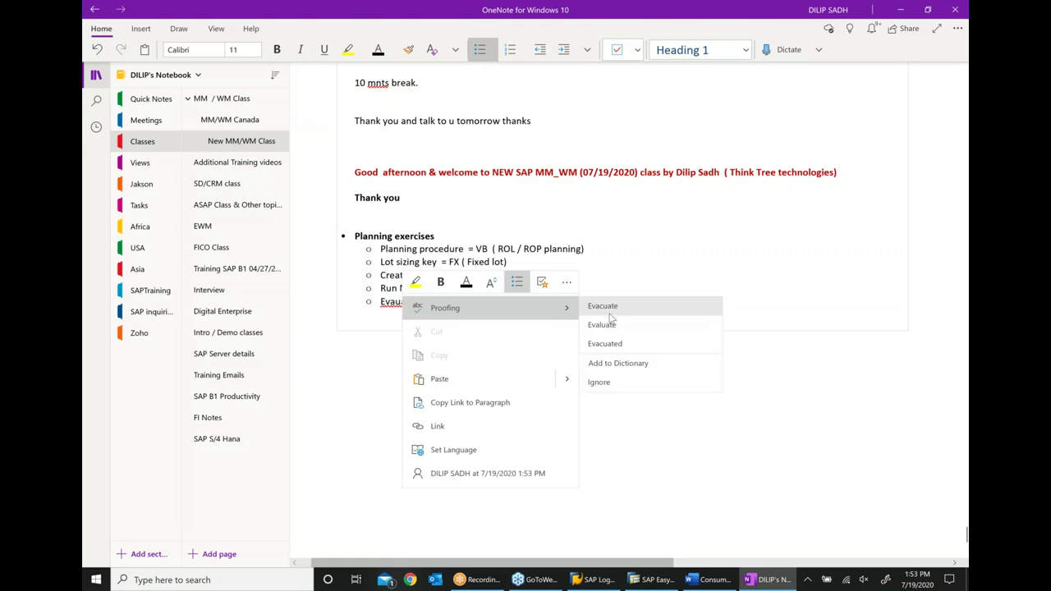
left_click(606, 305)
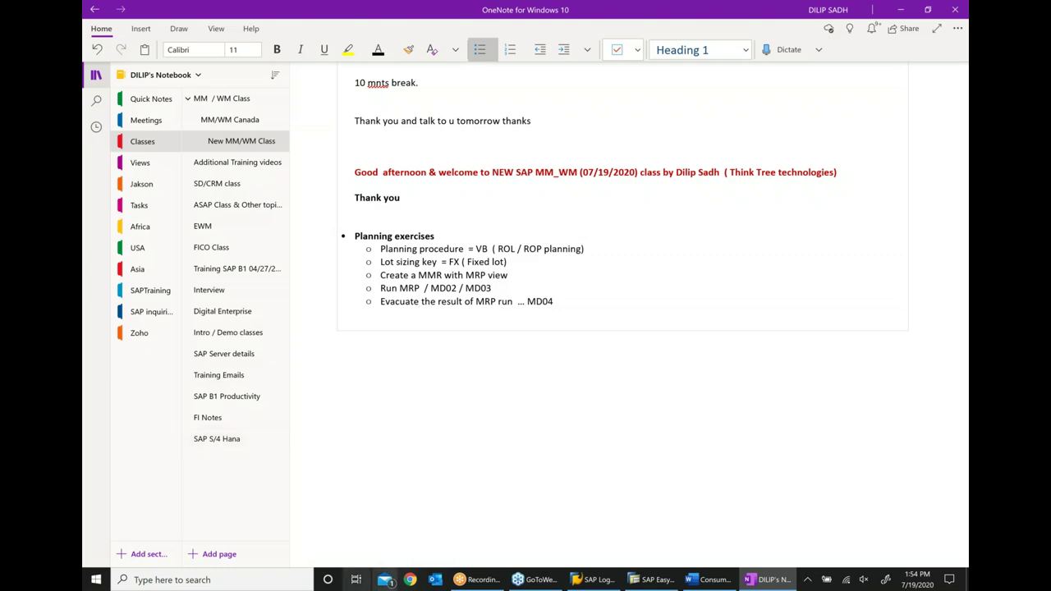
- Switch to SAP and start material creation with transaction MM01
left_click(656, 584)
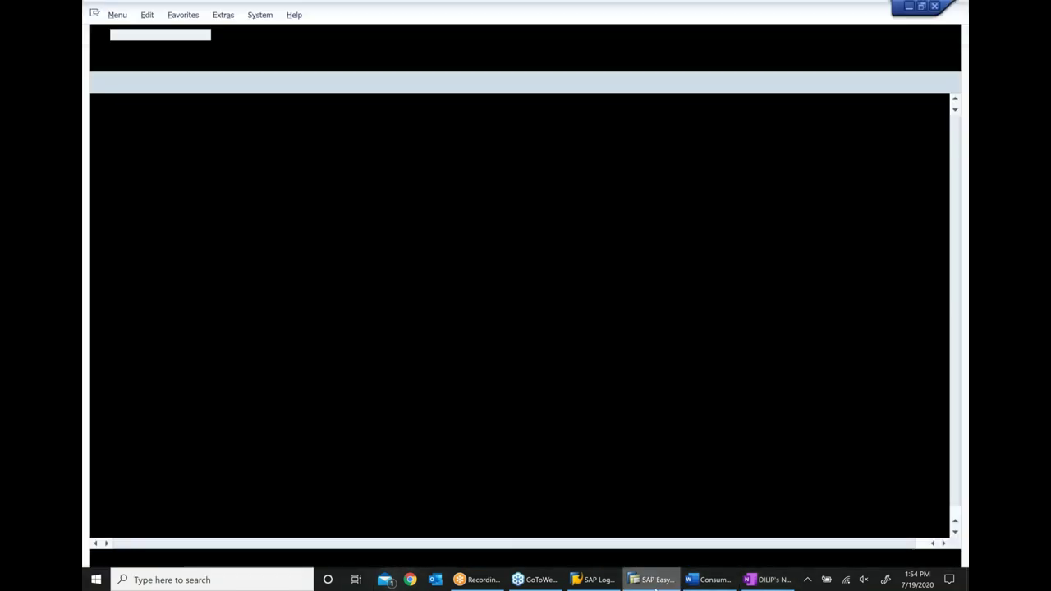
type("MM01")
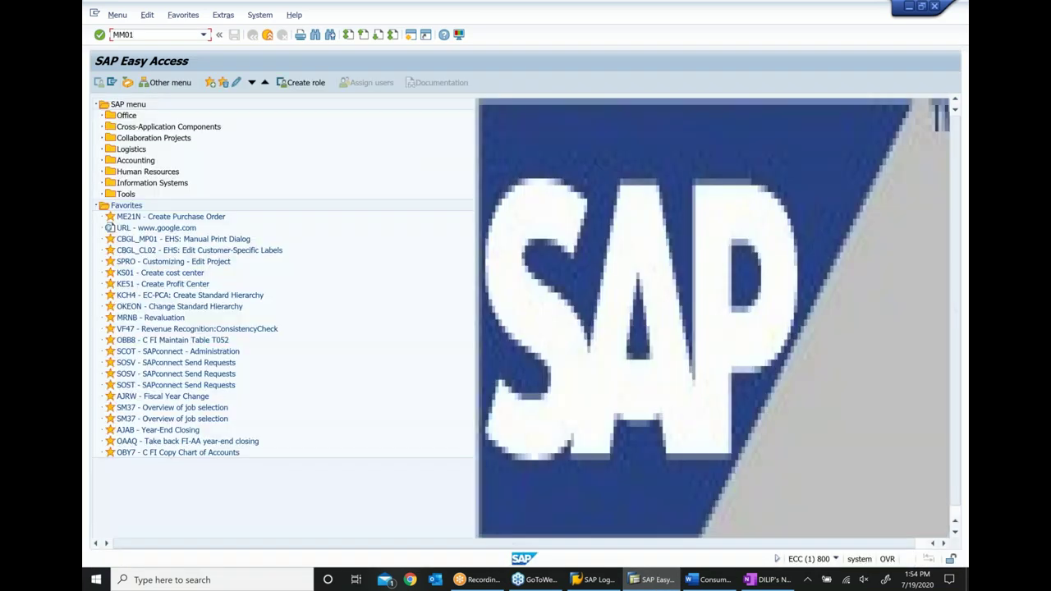
key("Return")
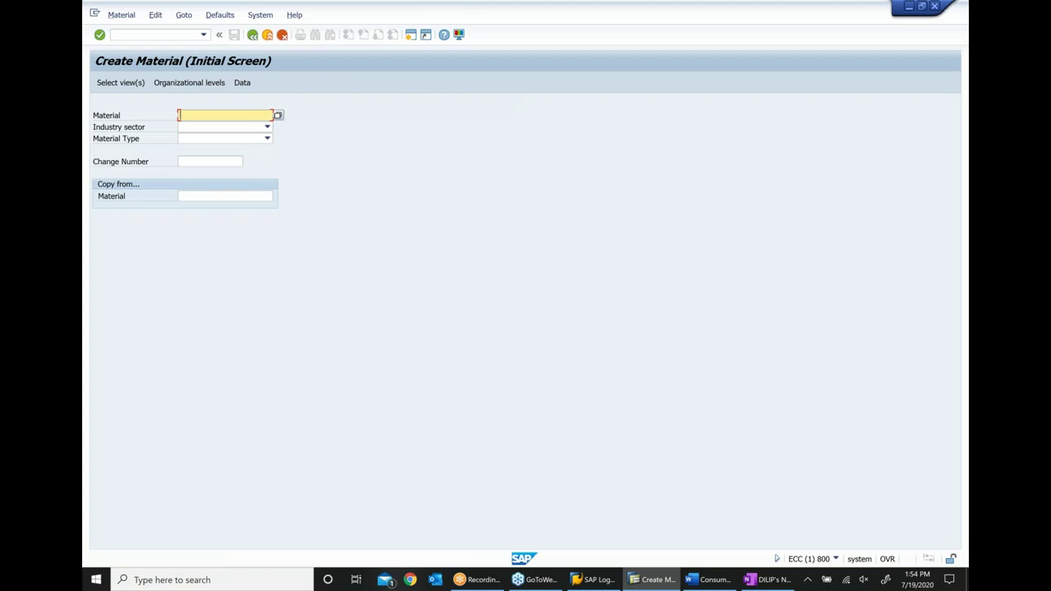
- Set the industry sector to M Mechanical Engineer and the material type to ROH Raw material, and proceed to view selection
key("Tab")
key("m")
key("Tab")
key("r")
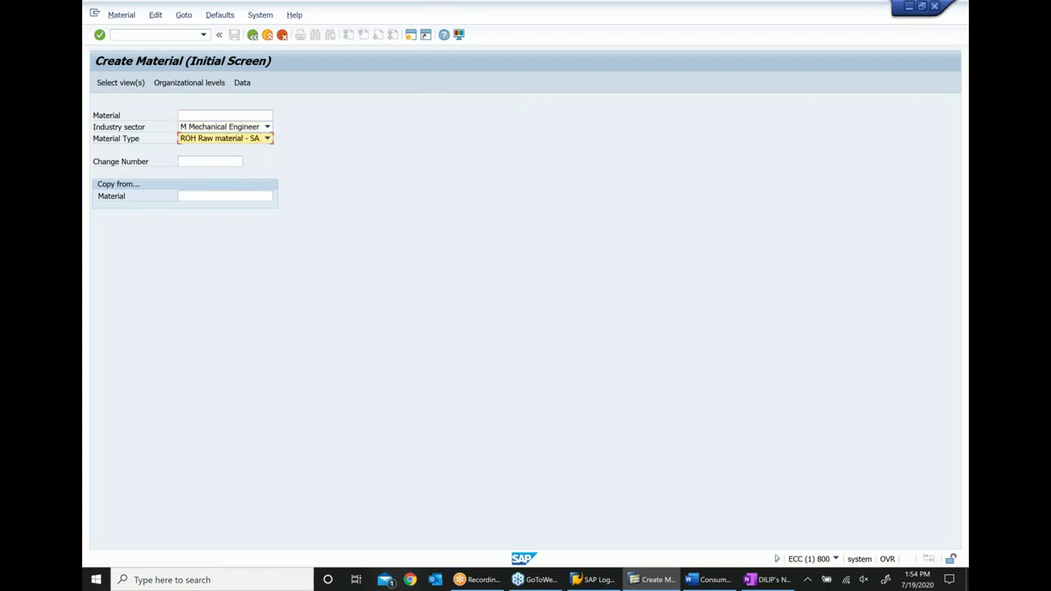
key("Return")
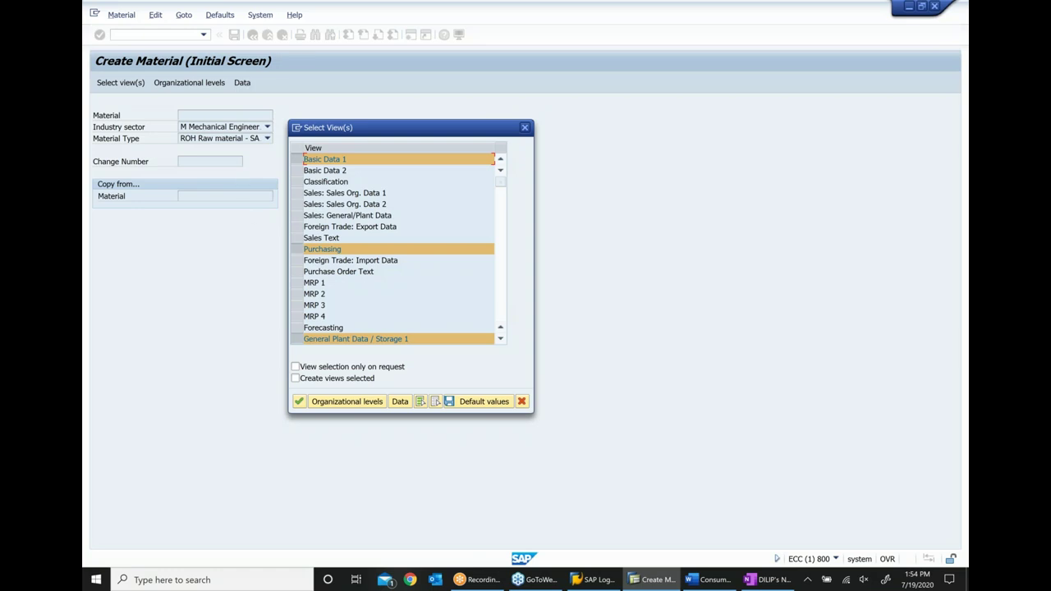
- Add the MRP 1, MRP 2, MRP 3 and MRP 4 views to the preselected views and confirm the selection
scroll(340, 286, "down", 1)
scroll(339, 287, "down", 1)
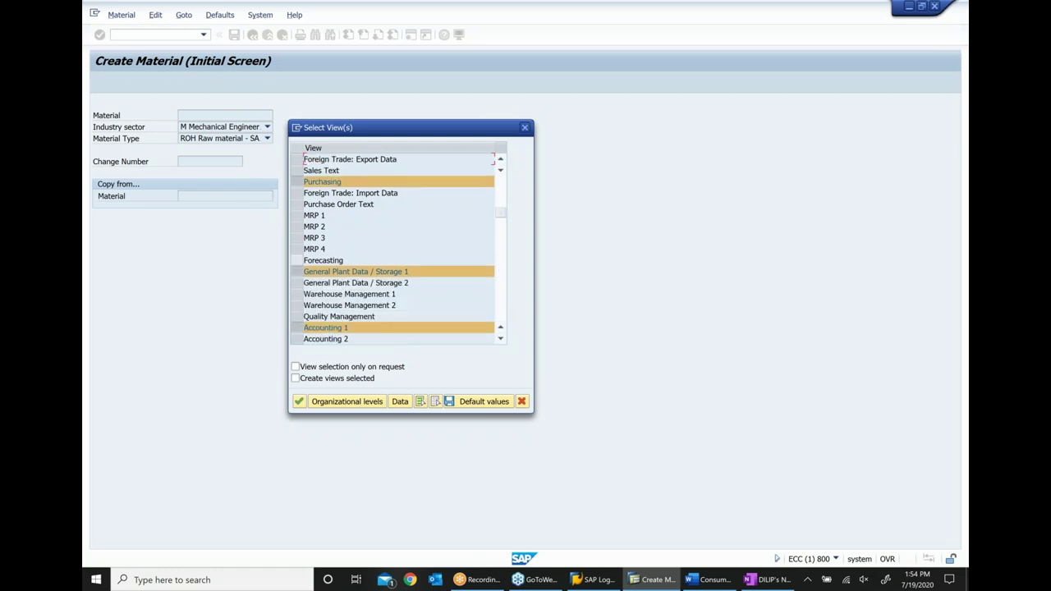
left_click(298, 216)
left_click(298, 227)
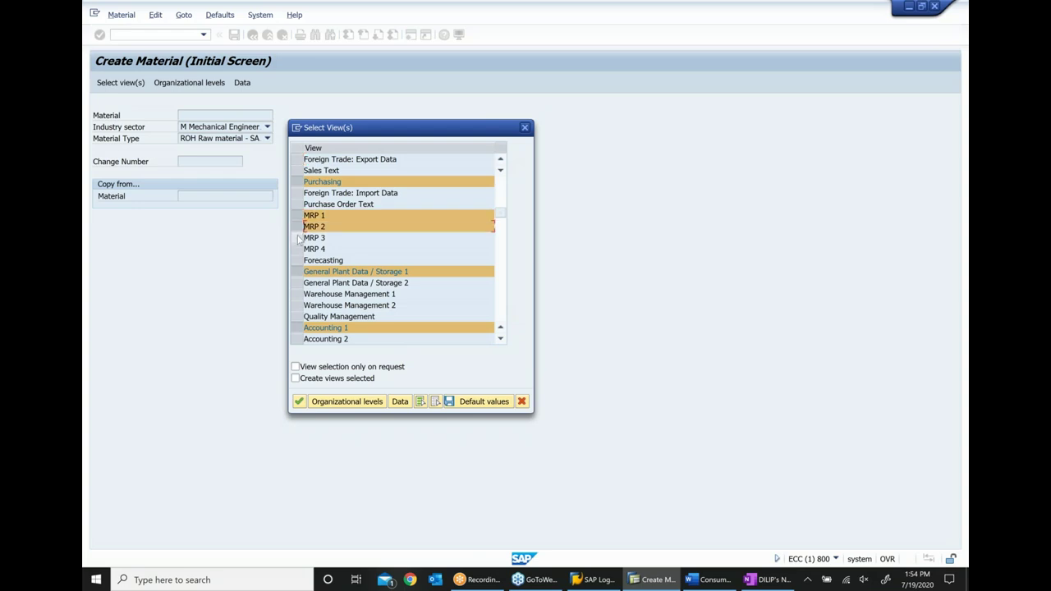
left_click(297, 237)
left_click(297, 248)
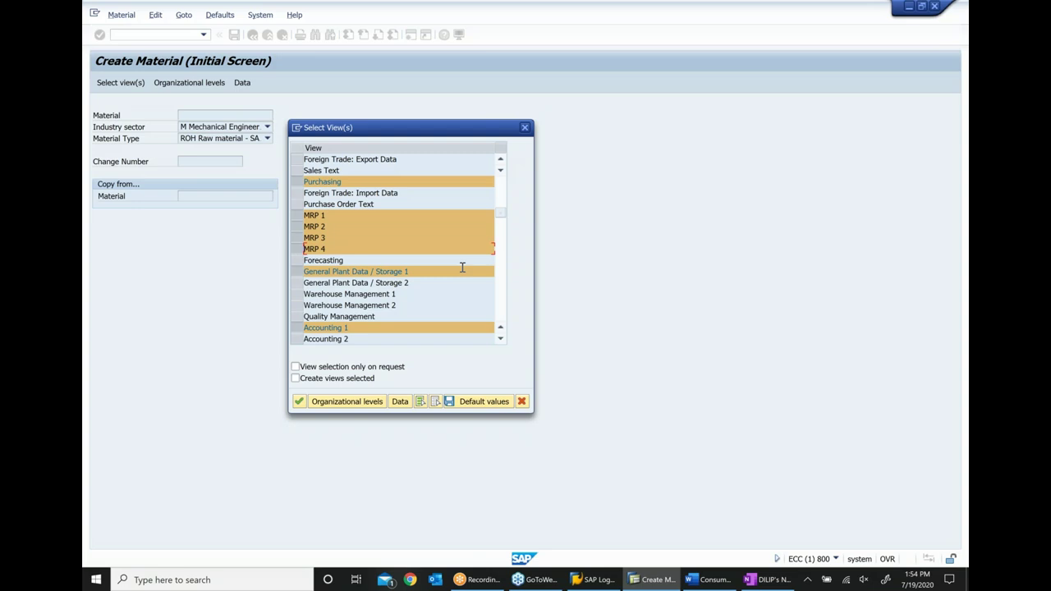
left_click(299, 402)
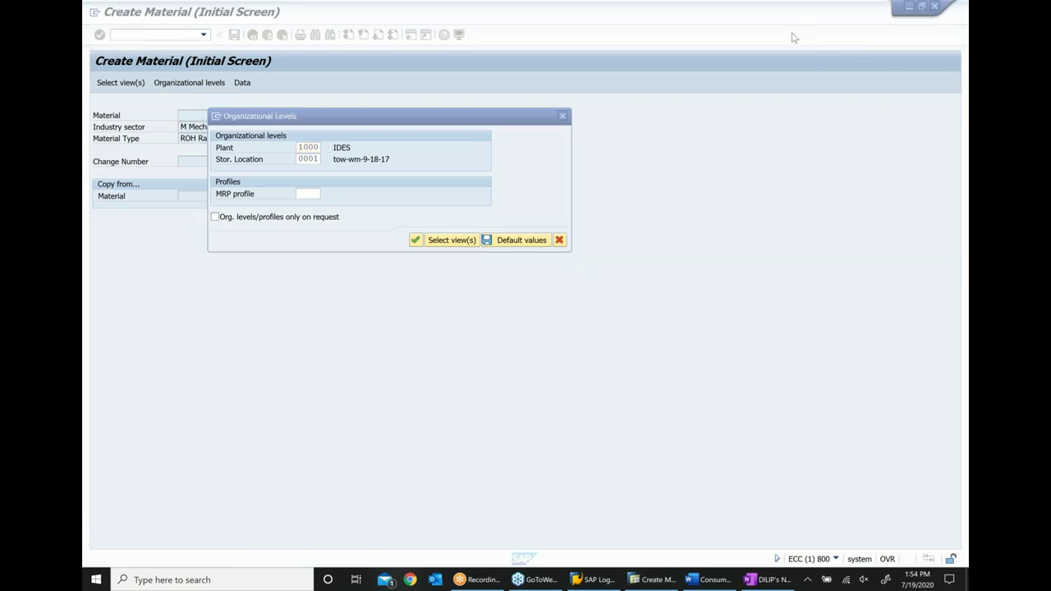
- Accept plant 1000 and storage location 0001 as the organizational levels for the new material
left_click(430, 119)
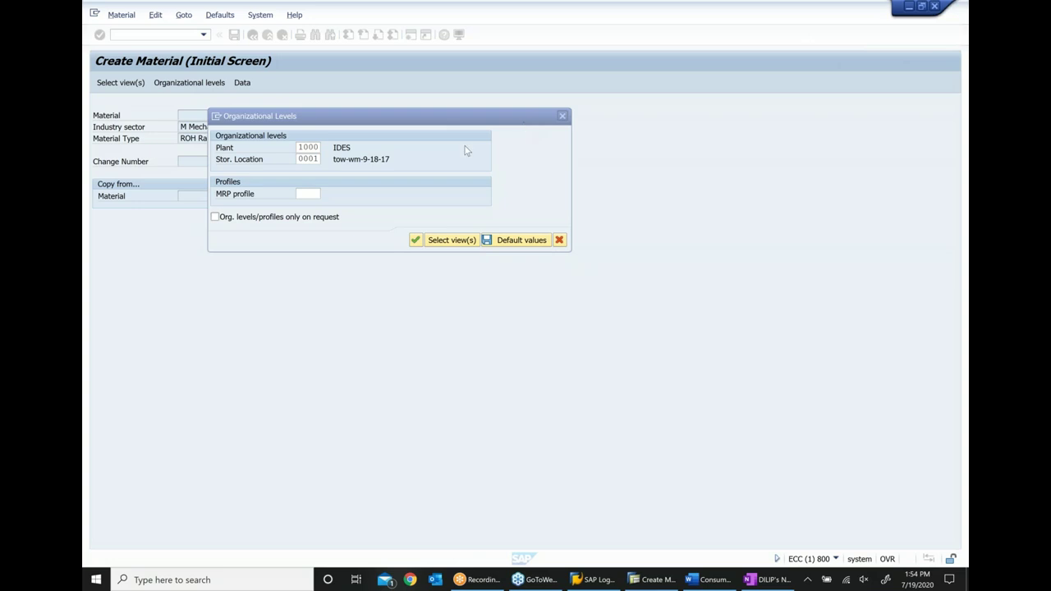
left_click(302, 153)
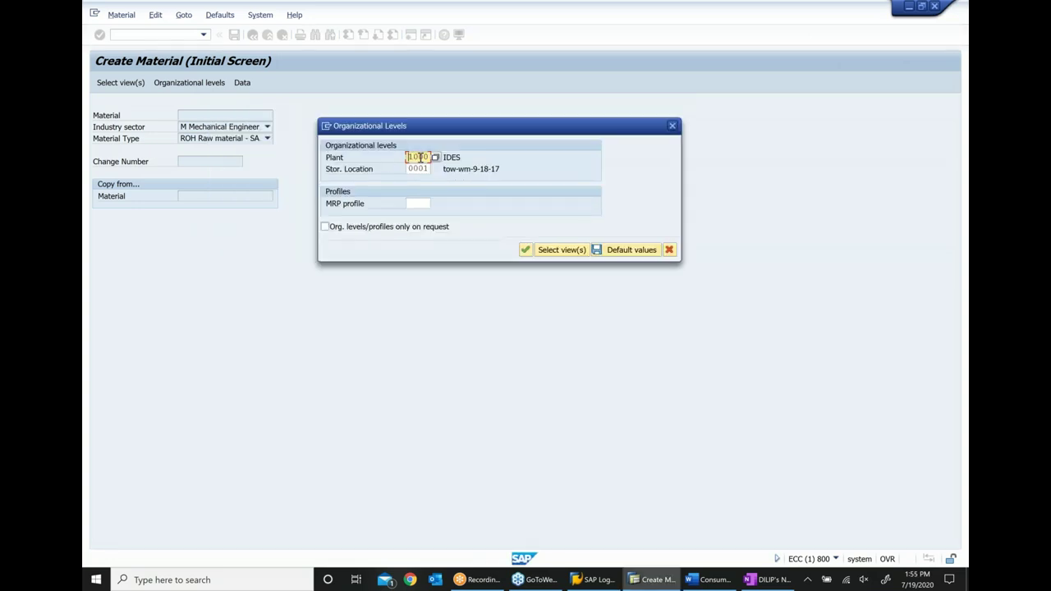
left_click(525, 250)
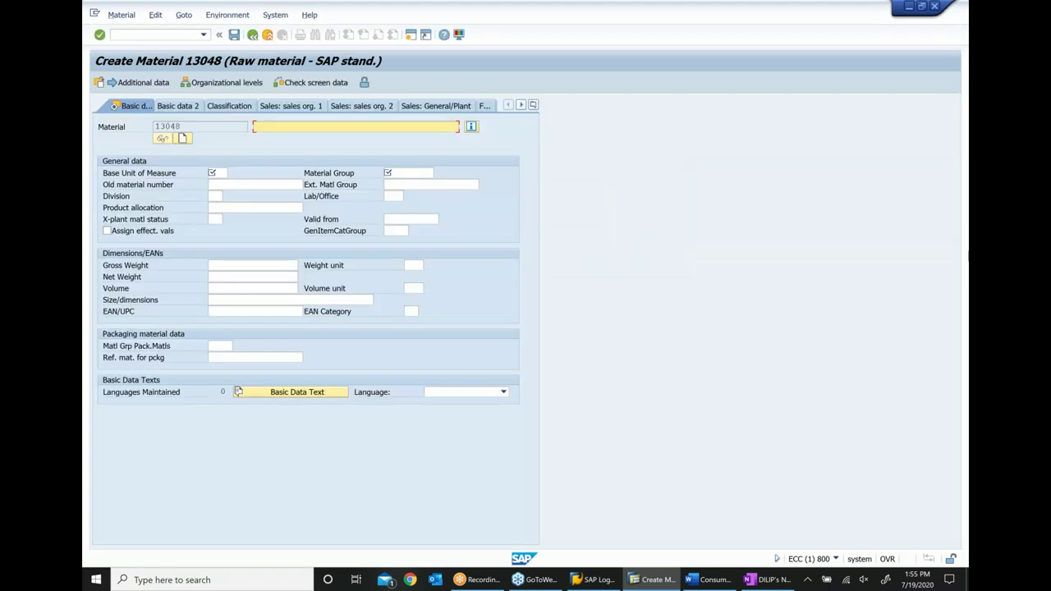
- Enter the material description as "MRP Material_" followed by the trainer's surname and "7 19 20"
key("BackSpace")
type("ma")
key("BackSpace")
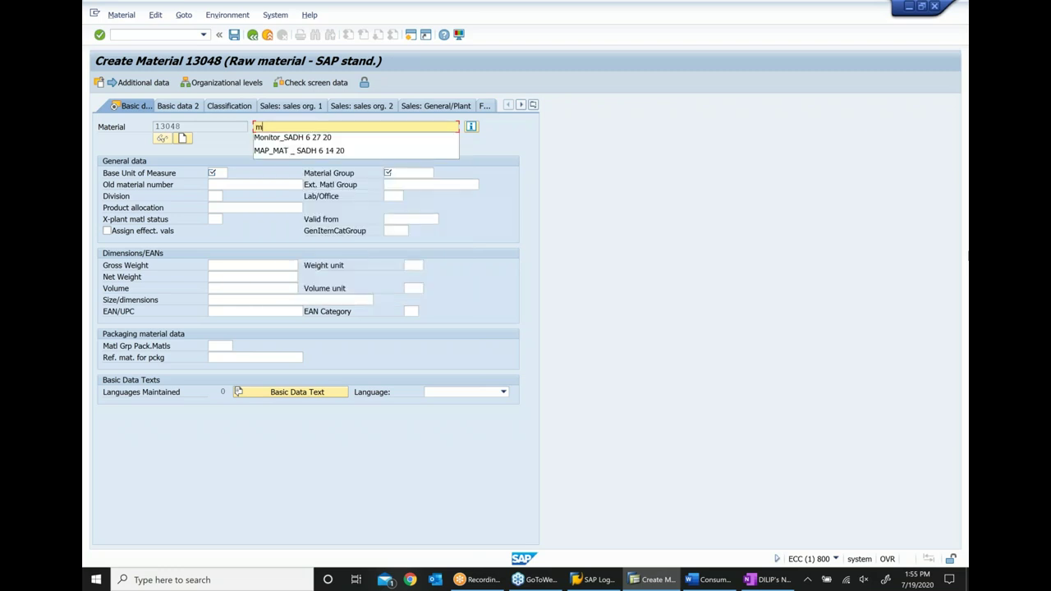
key("BackSpace")
type("MR")
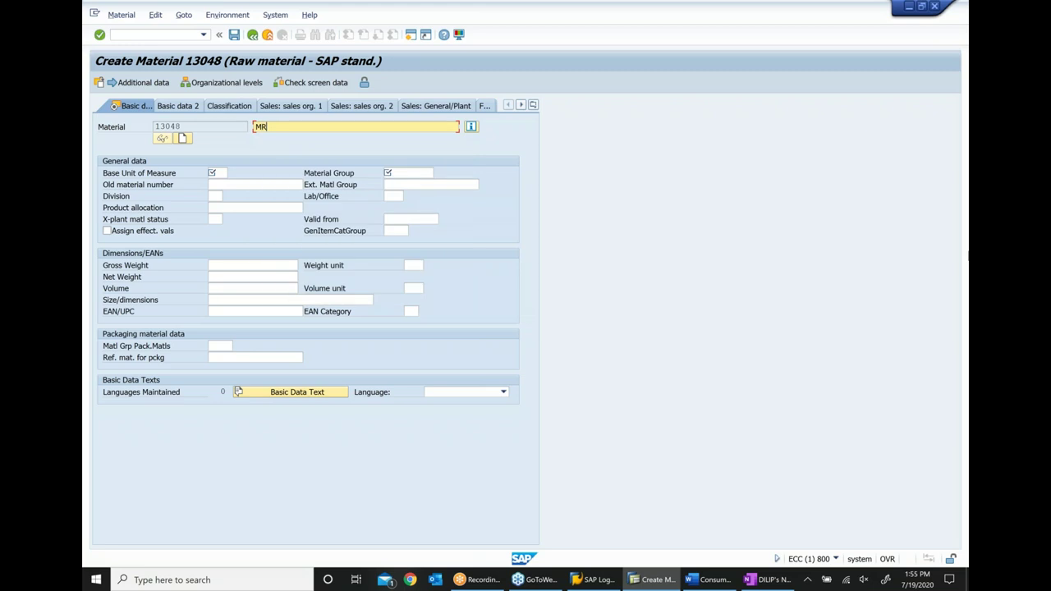
type("P Material_sadh 7 19 20")
- Set the base unit of measure to EA and the material group to 001, and continue to the Purchasing view
left_click(220, 174)
type("ea")
key("Tab")
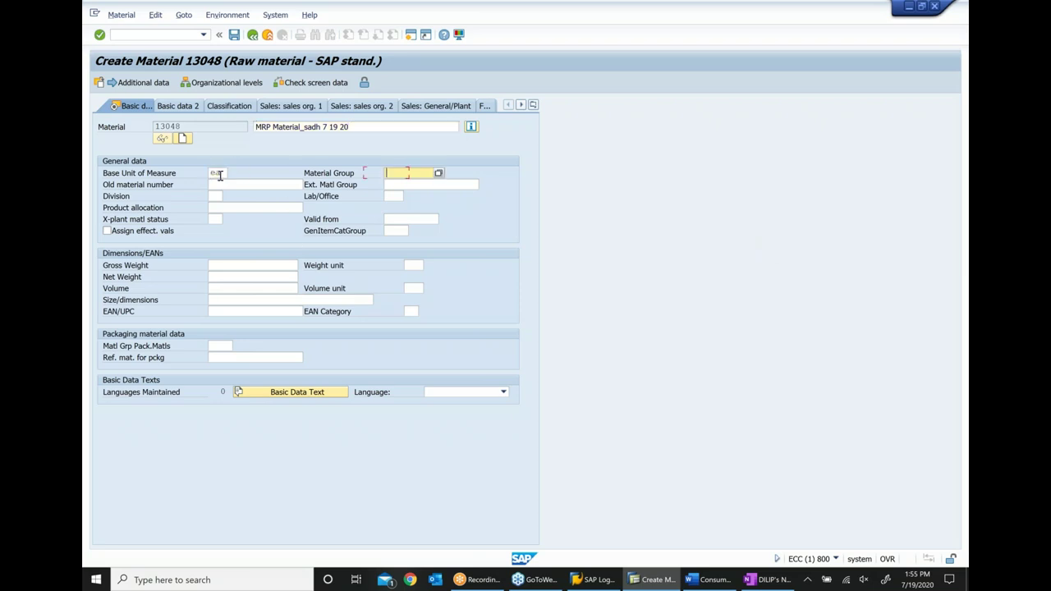
key("Down")
key("Return")
key("Return")
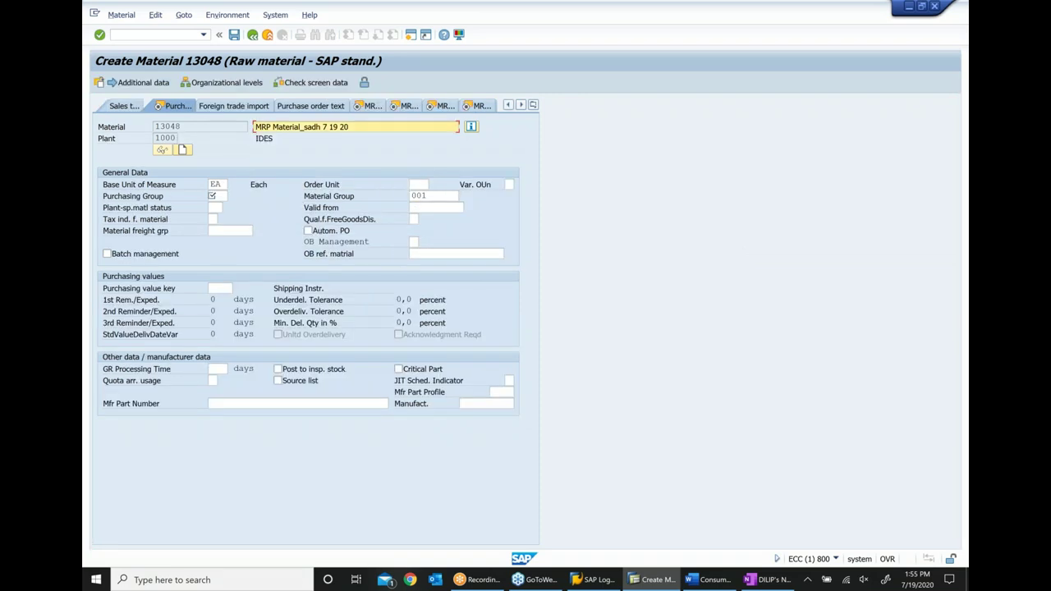
- Set the purchasing group to 000 and continue to the MRP 1 view
left_click(215, 197)
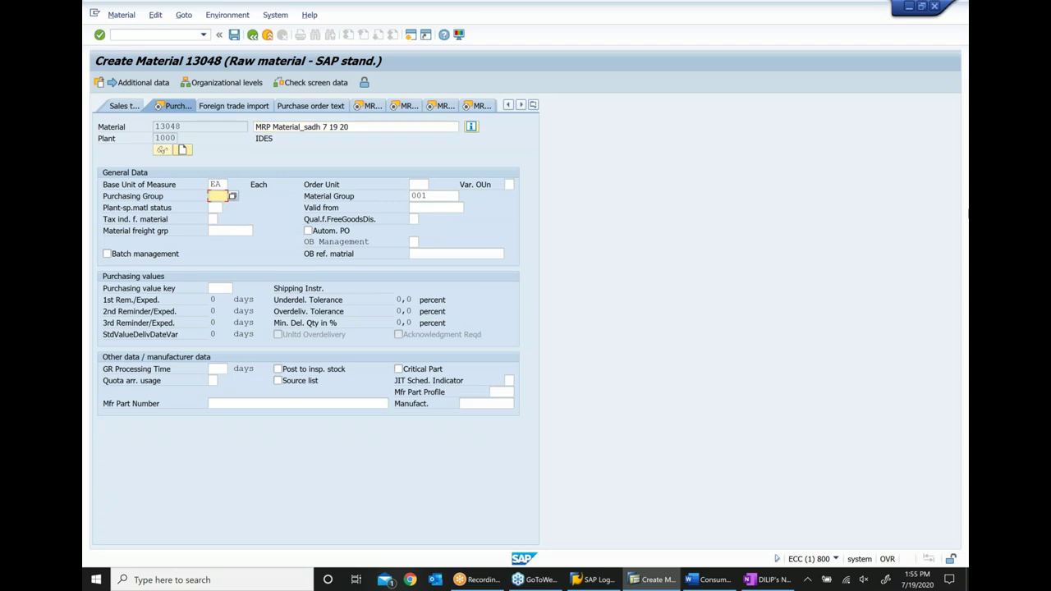
type("000")
key("Return")
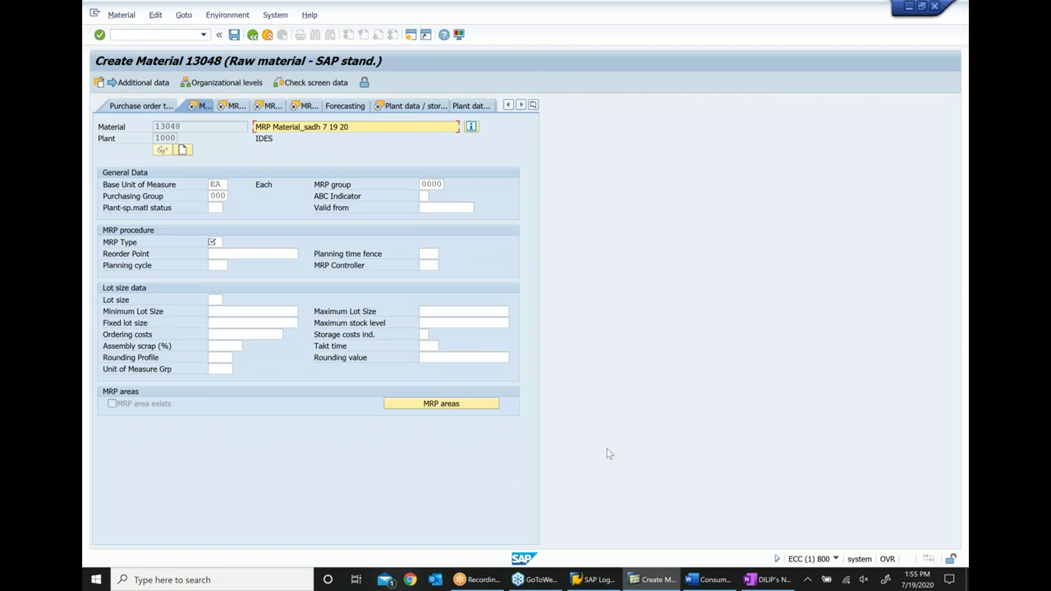
- Review the MRP and lot sizing procedures in the Word document Consumption Based Planning.docx, and check the planning exercise notes in OneNote
left_click(706, 580)
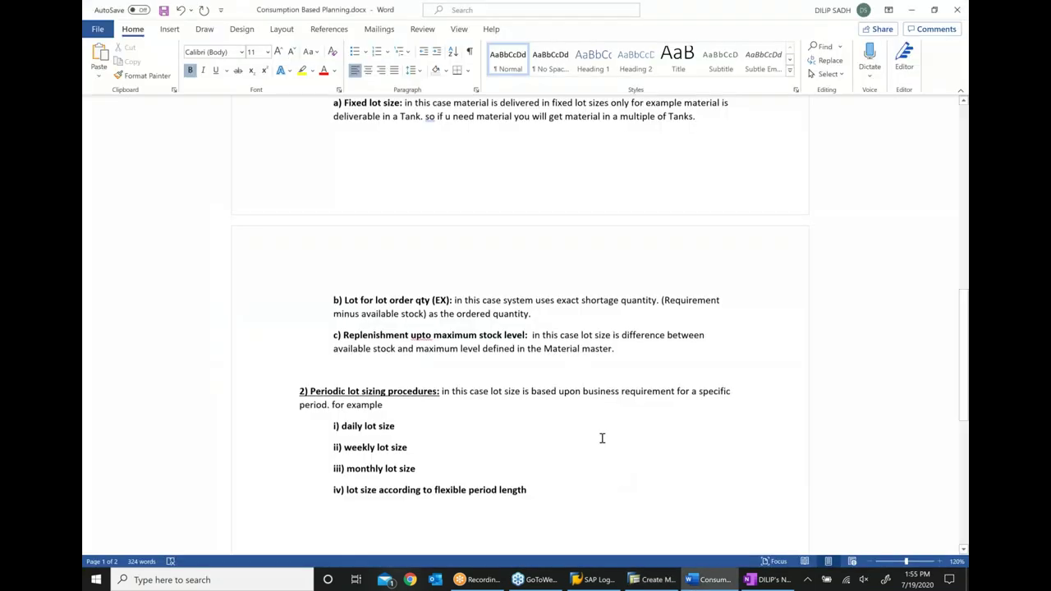
scroll(602, 438, "up", 12)
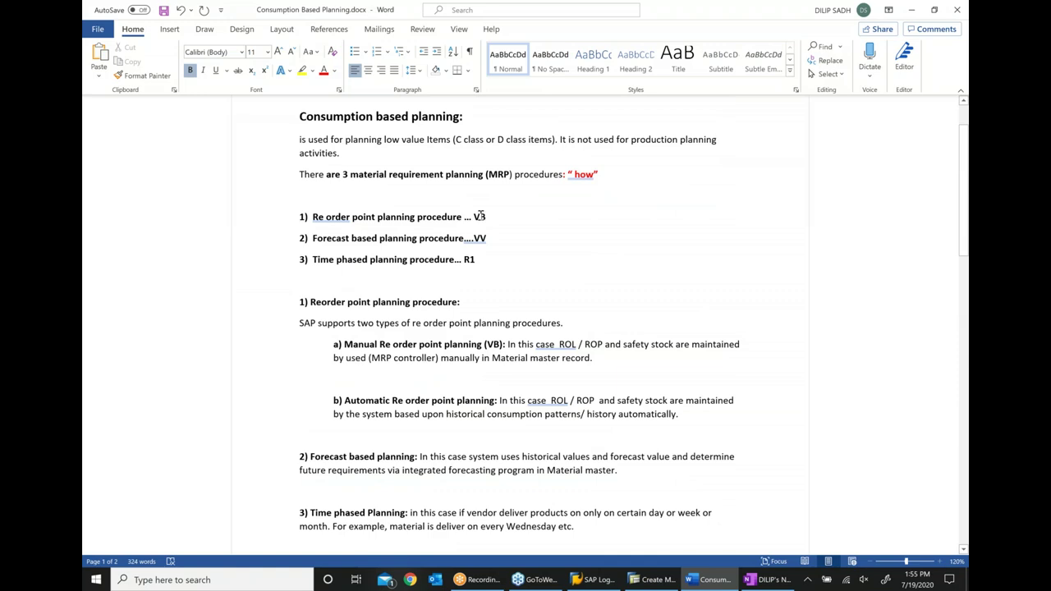
scroll(497, 228, "down", 3)
scroll(497, 228, "down", 13)
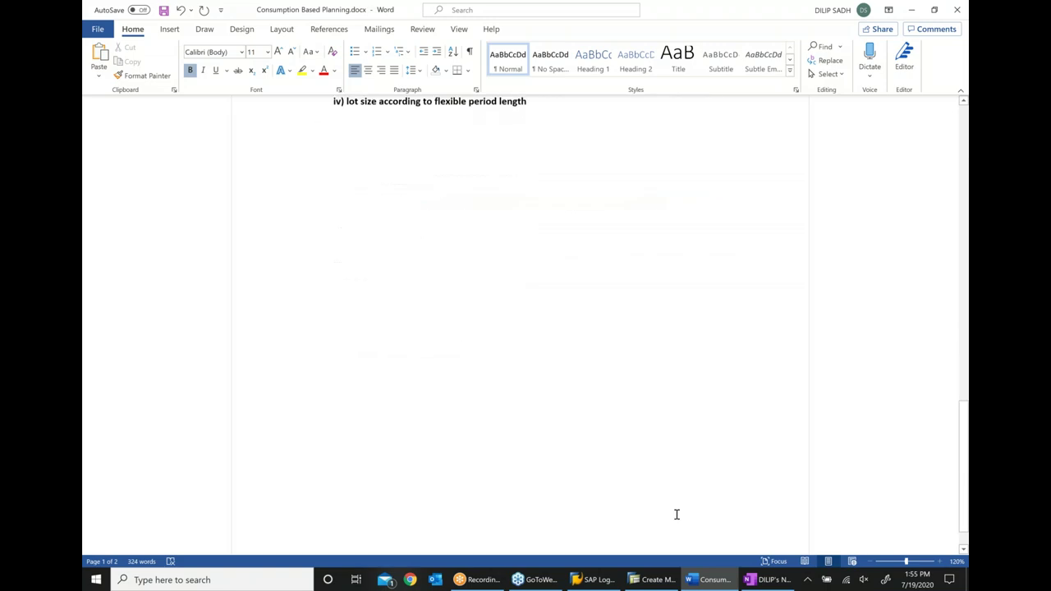
scroll(545, 440, "up", 9)
scroll(545, 442, "up", 1)
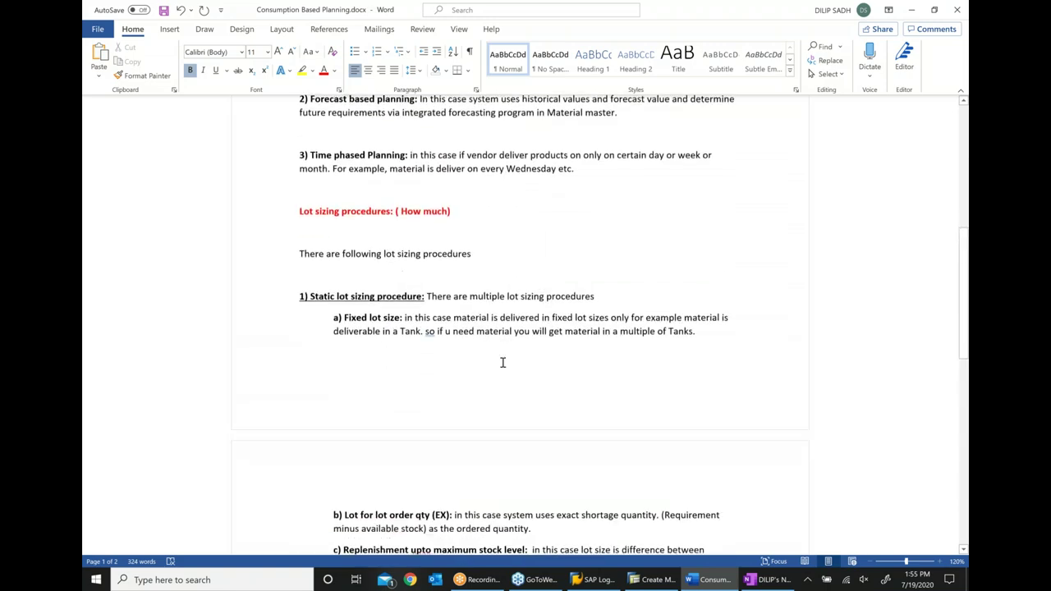
scroll(502, 363, "down", 1)
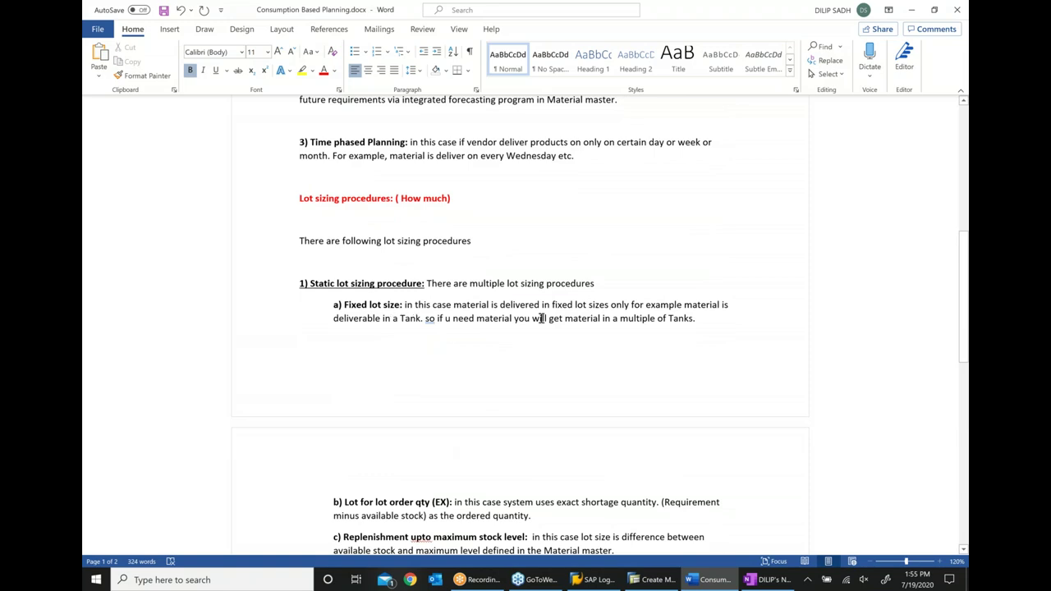
key("alt+Tab")
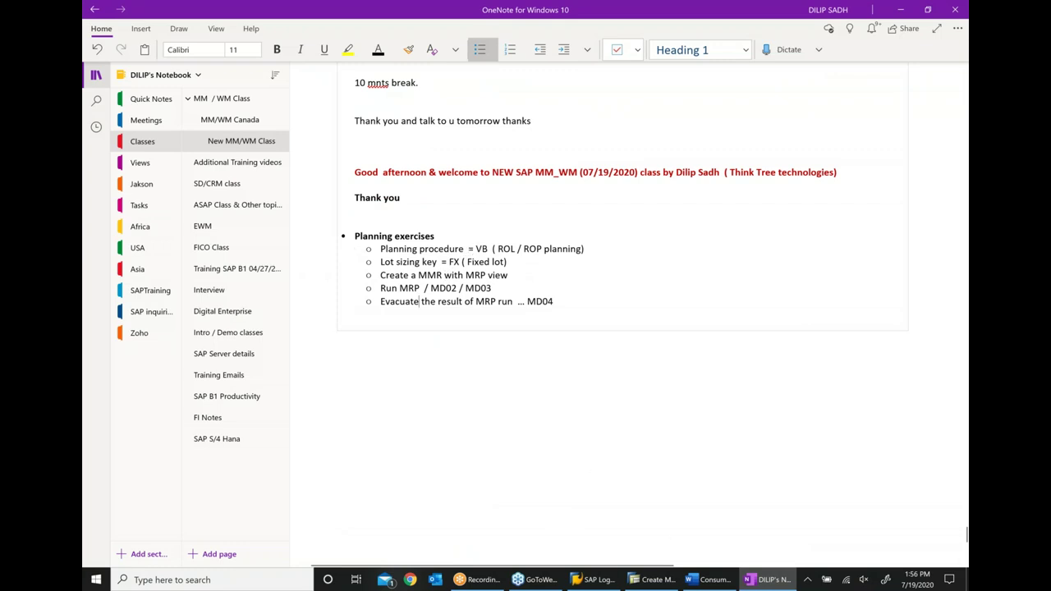
- Return to SAP and set the MRP type to VB, Manual reorder point planning, from the list of possible entries
left_click(655, 582)
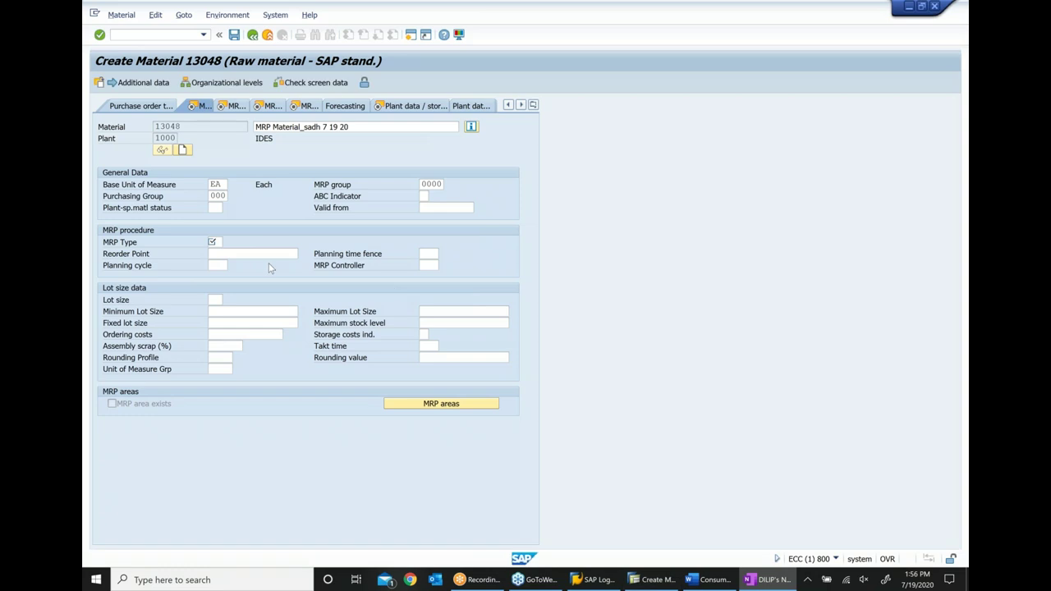
left_click(215, 242)
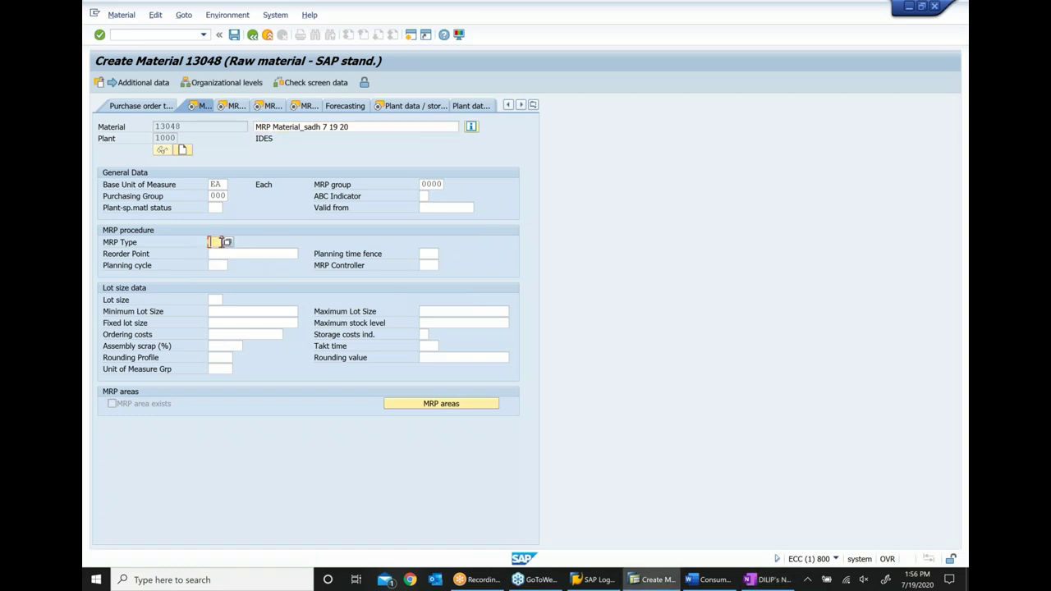
key("F4")
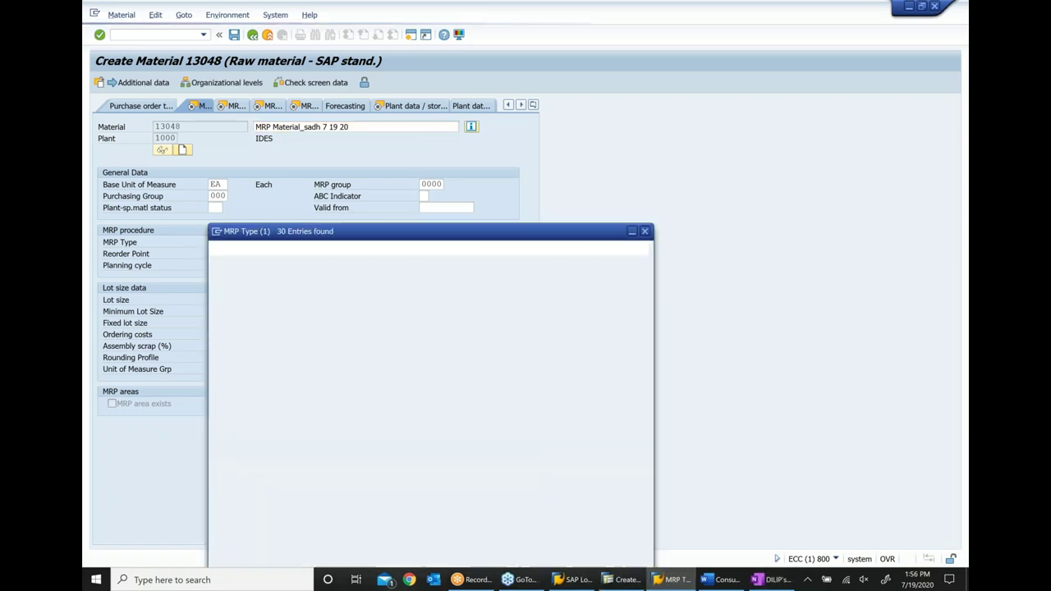
left_click_drag(343, 132, 511, 115)
left_click(444, 448)
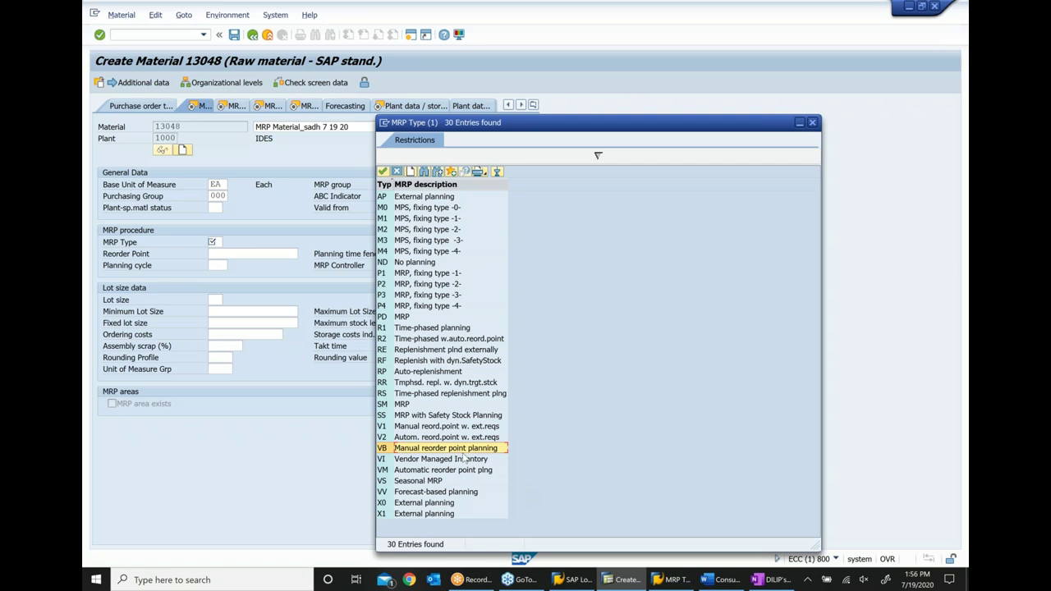
double_click(465, 450)
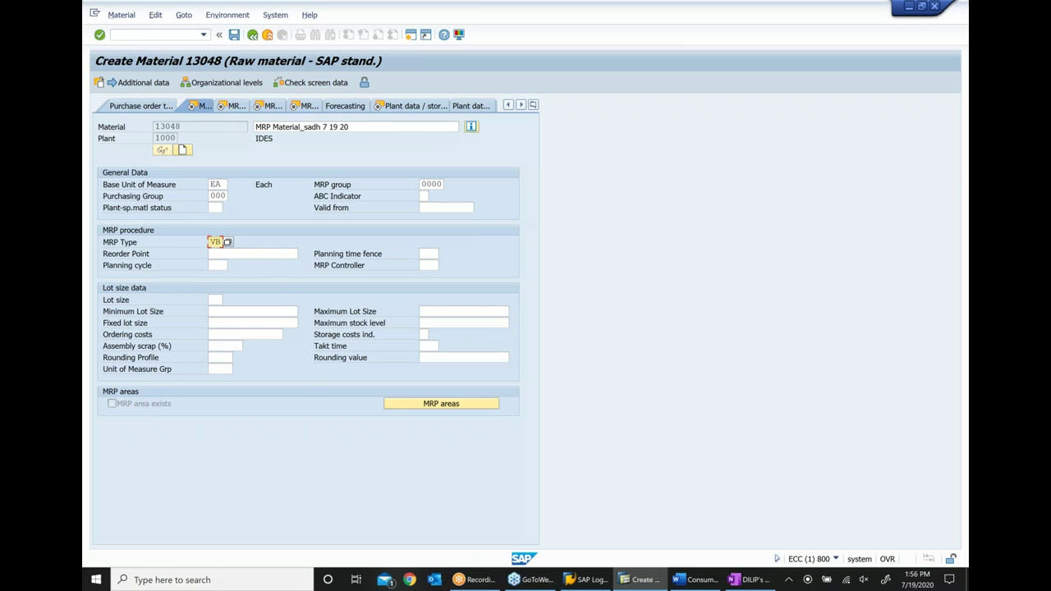
key("Tab")
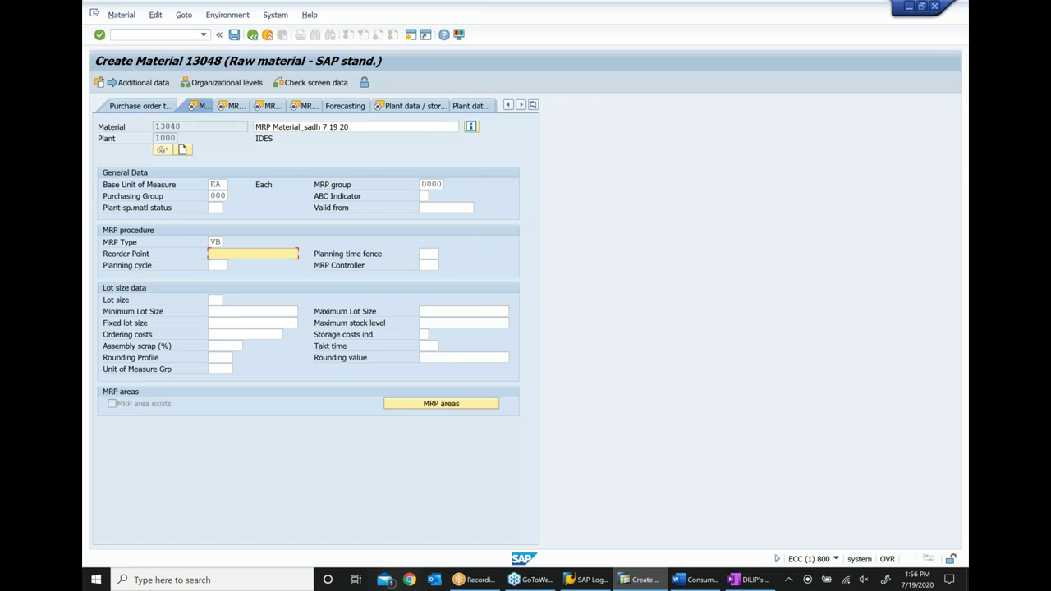
- Set the reorder point to 1000 and choose MRP controller 000 from the possible entries for plant 1000
type("1000")
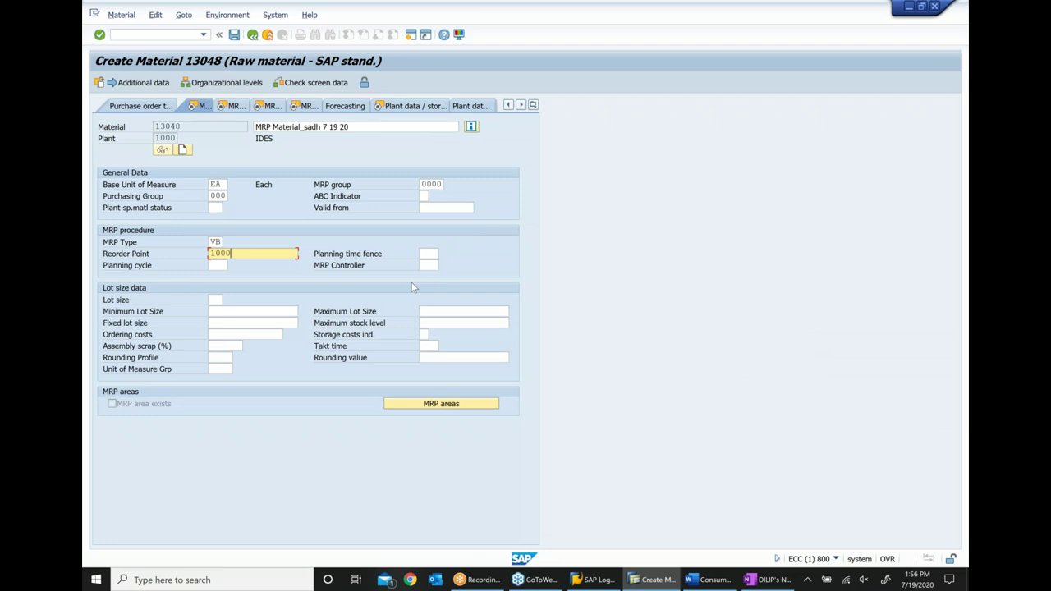
left_click(428, 265)
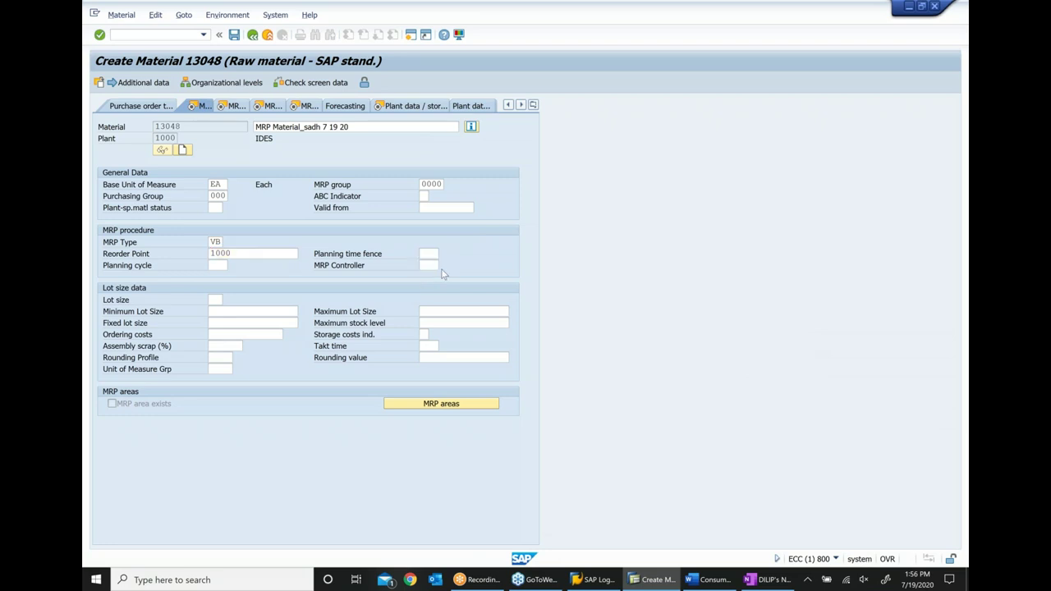
key("F4")
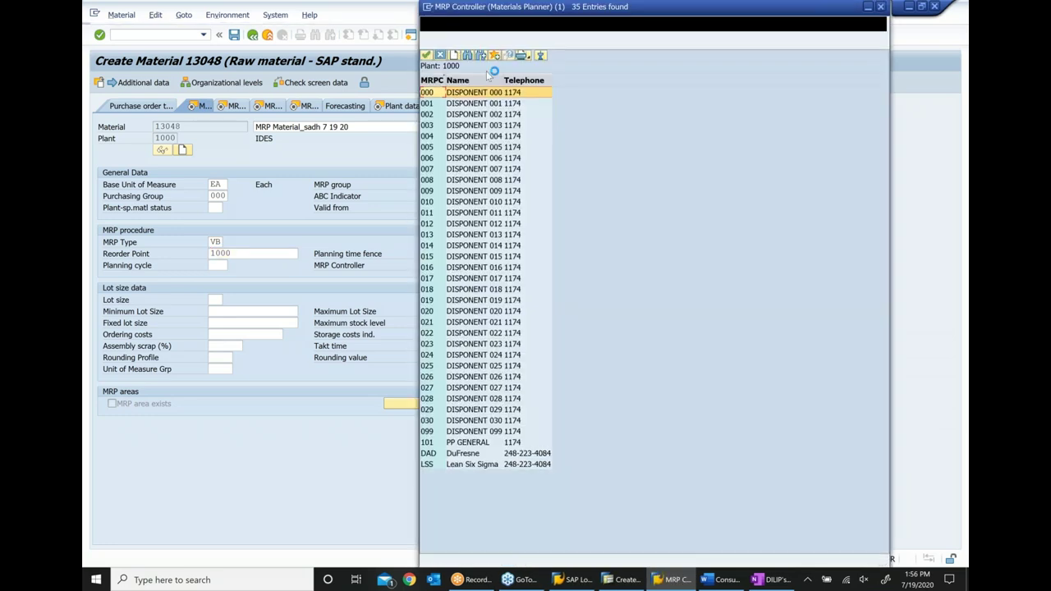
double_click(484, 93)
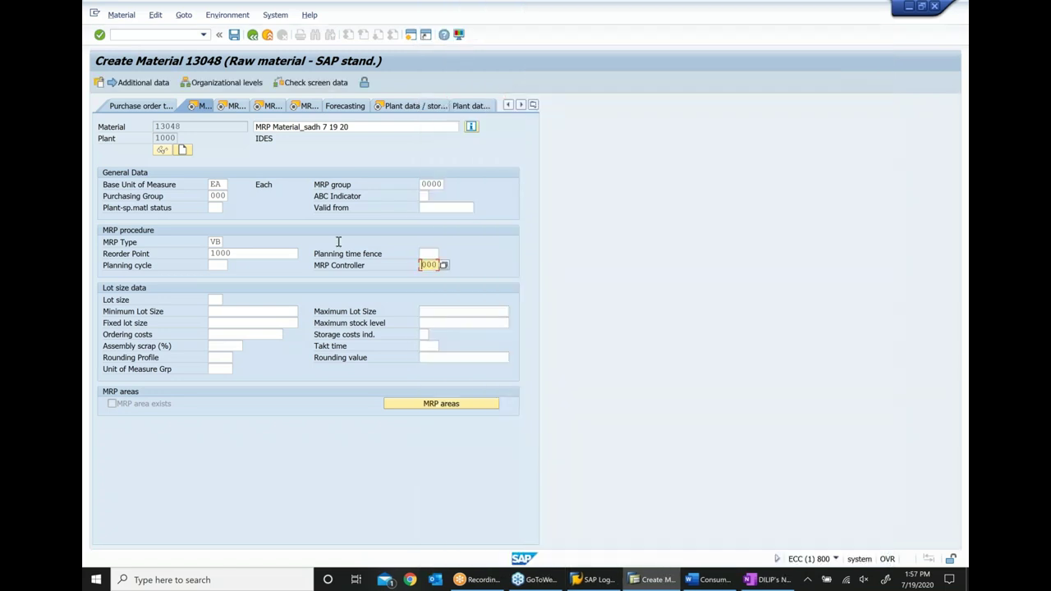
- Check the fixed lot size description in the Word document, and return to SAP to set the lot size to FX, Fixed order quantity
left_click(212, 299)
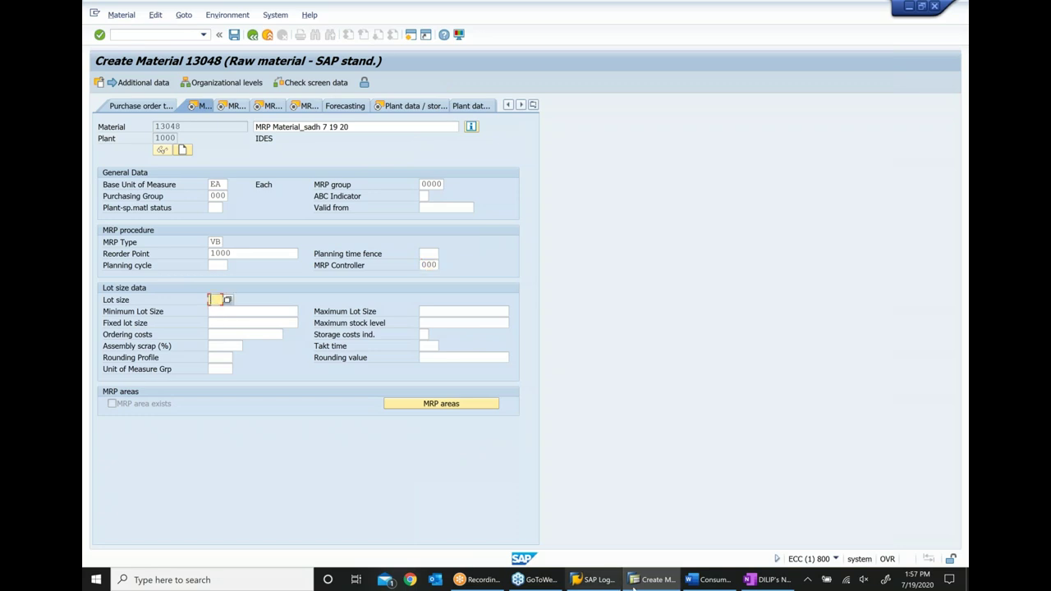
left_click(705, 581)
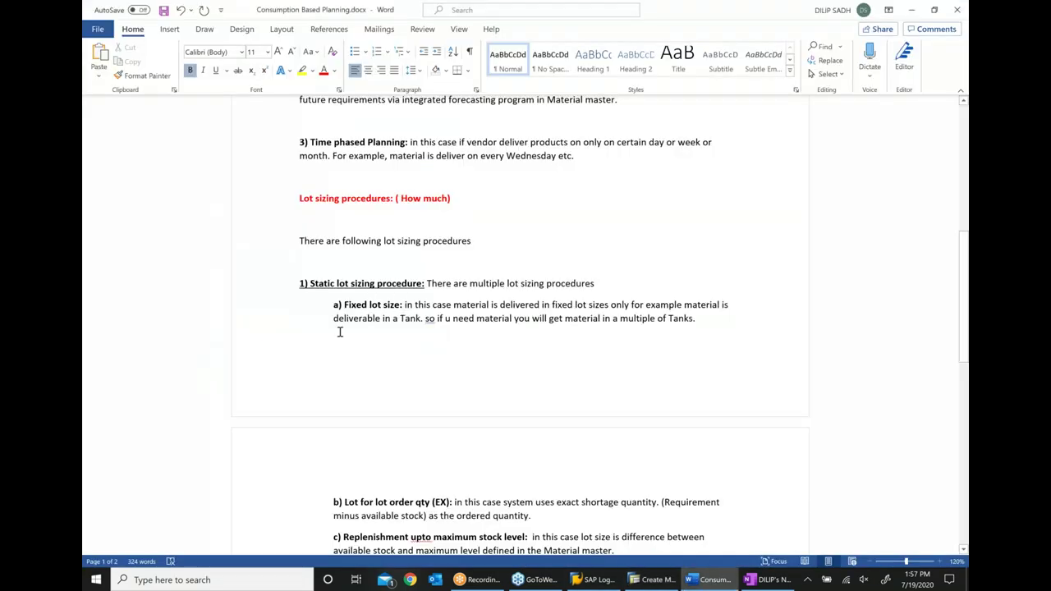
left_click(653, 580)
left_click(216, 300)
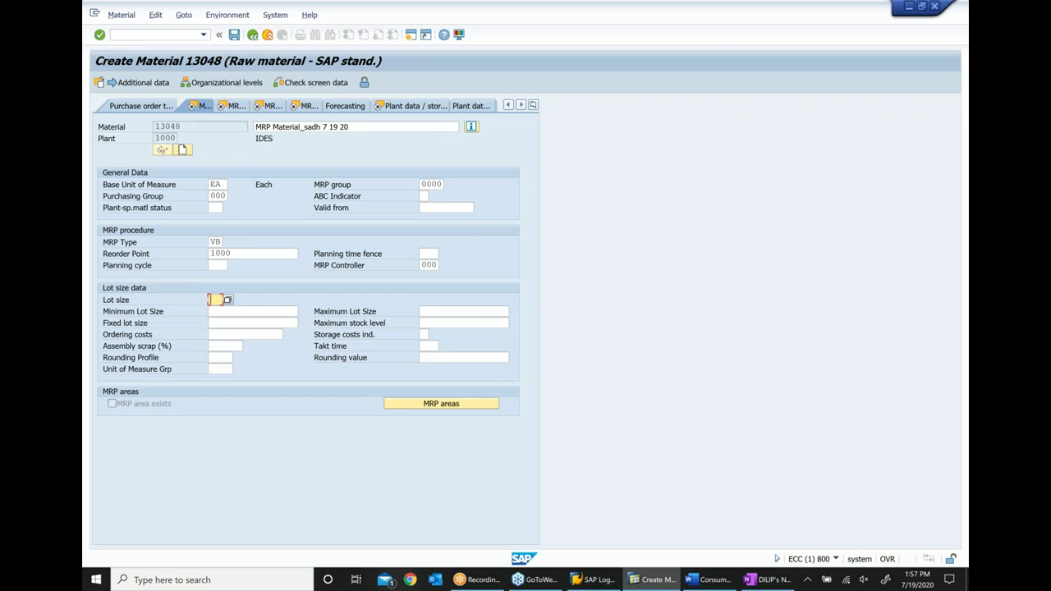
left_click(227, 300)
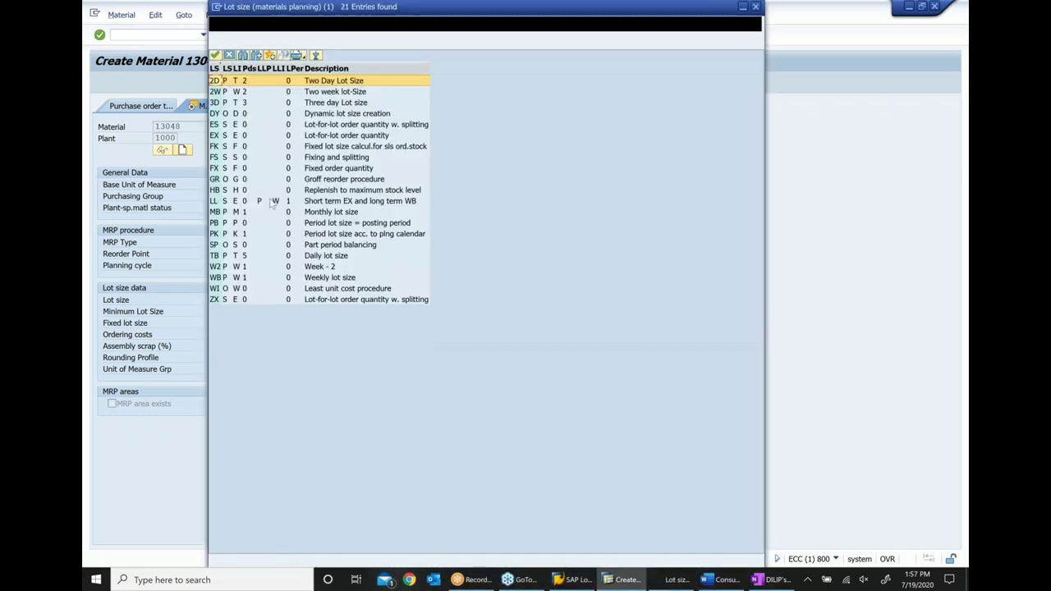
left_click(327, 169)
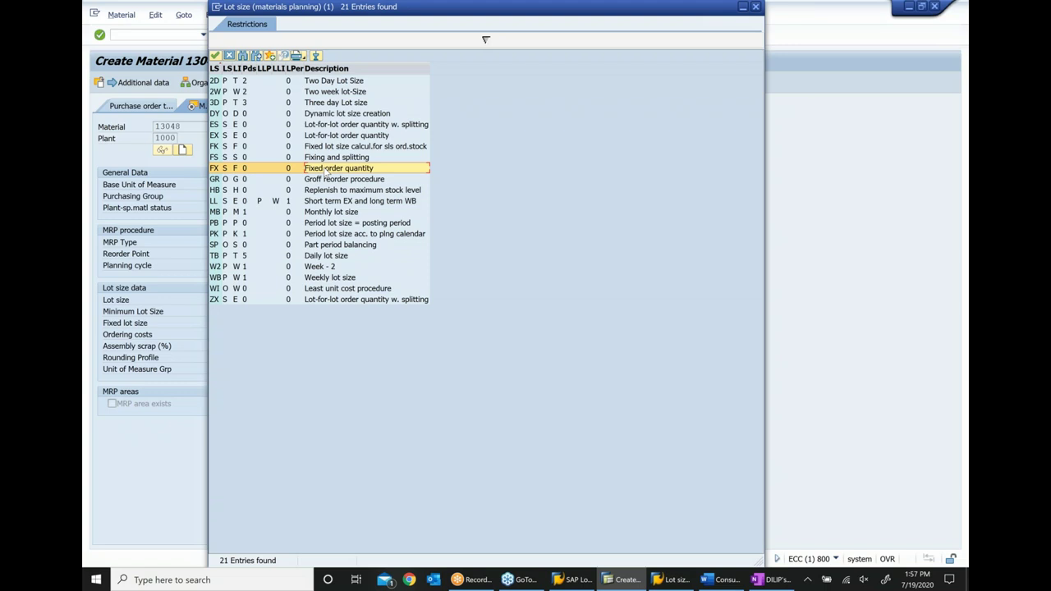
double_click(326, 169)
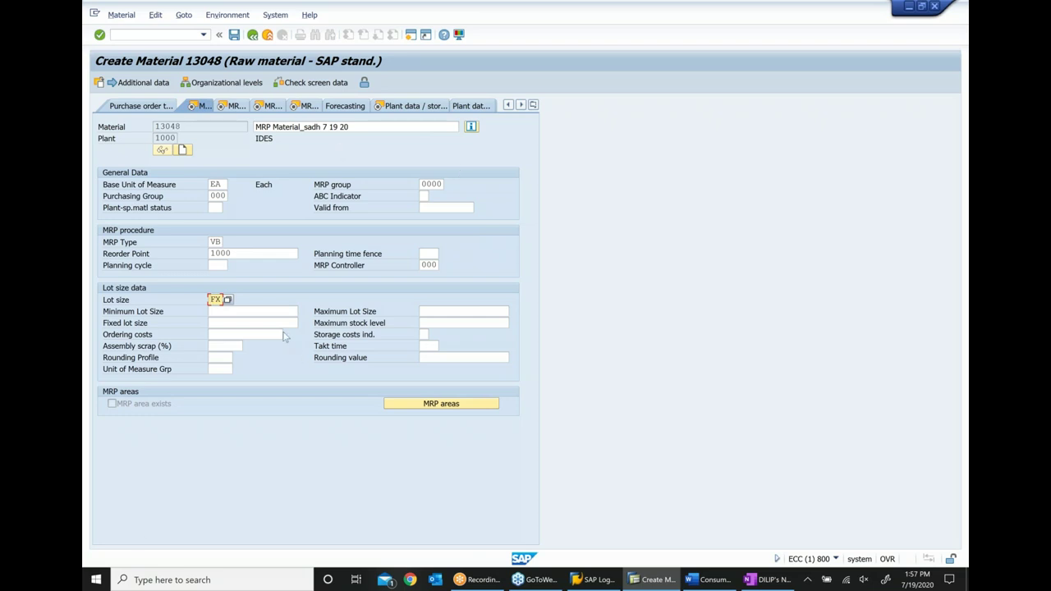
- Try to continue from the MRP 1 view with a minimum lot size of 400
left_click(268, 310)
type("400")
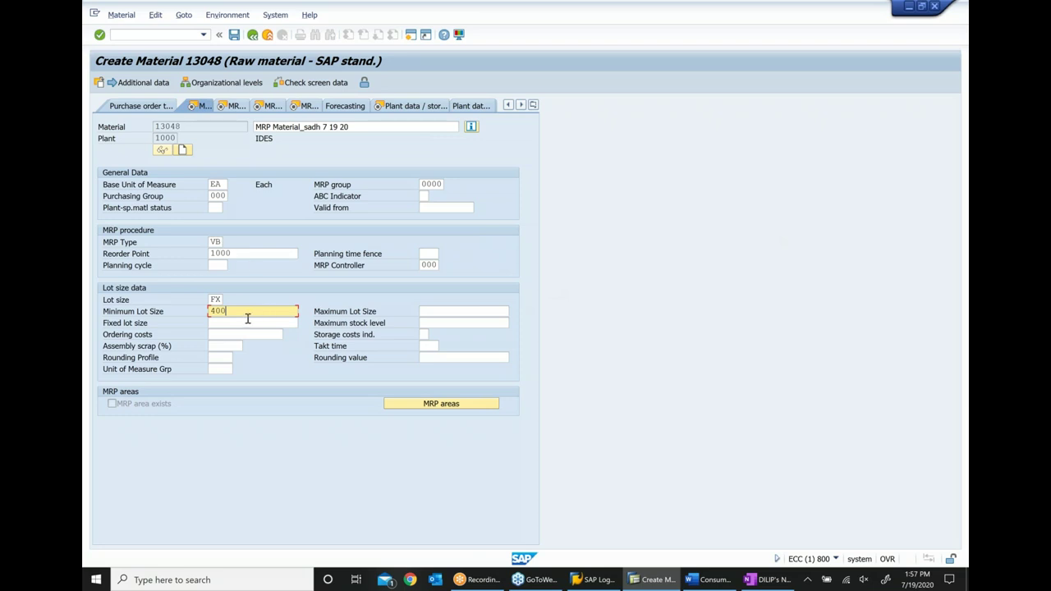
key("Return")
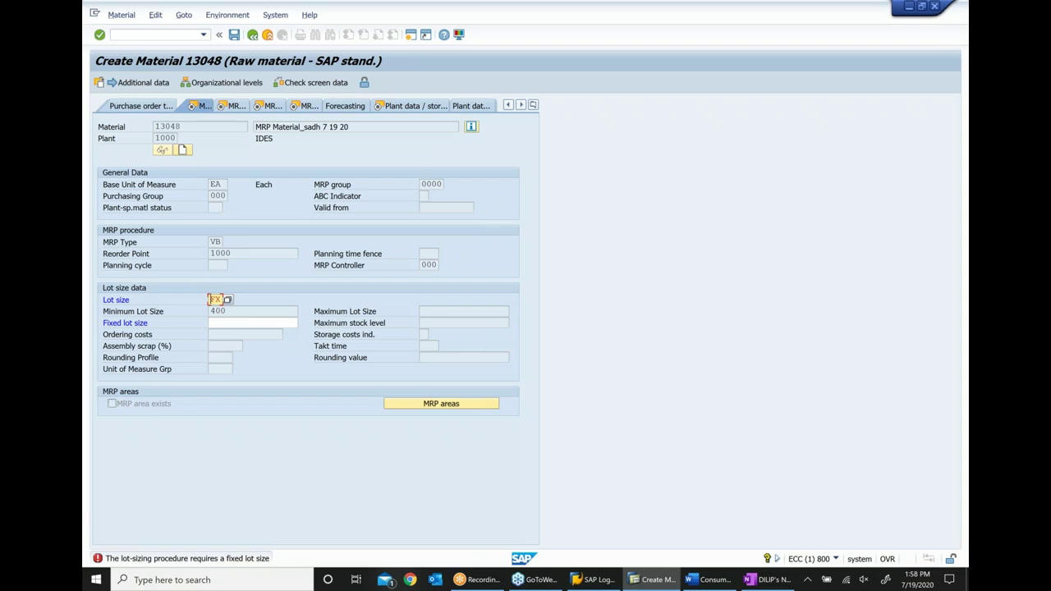
- Replace the minimum lot size with a fixed lot size of 400 and continue to the MRP 2 view
left_click(212, 323)
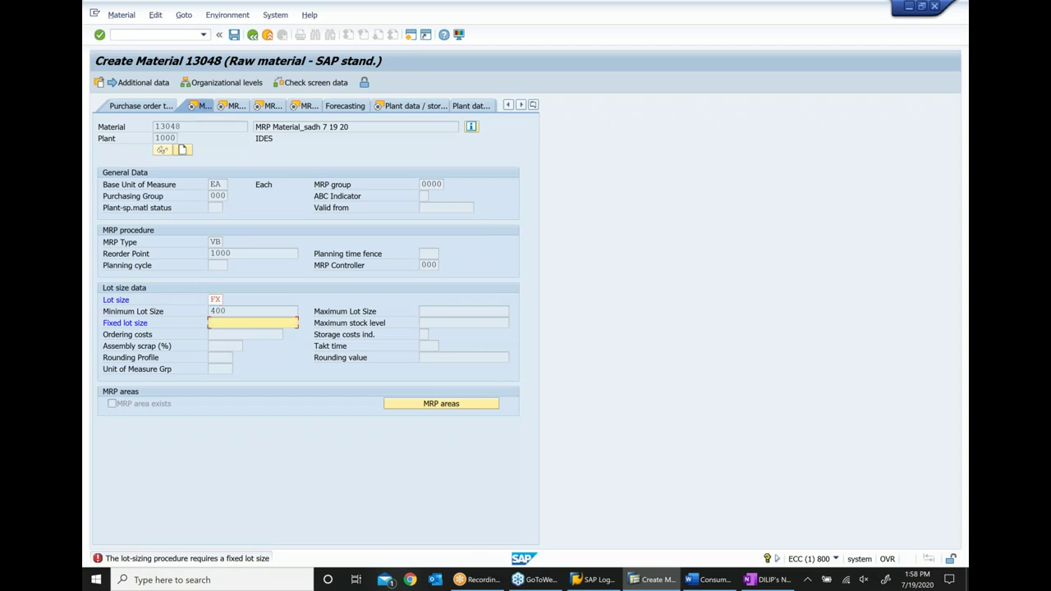
type("400")
key("Return")
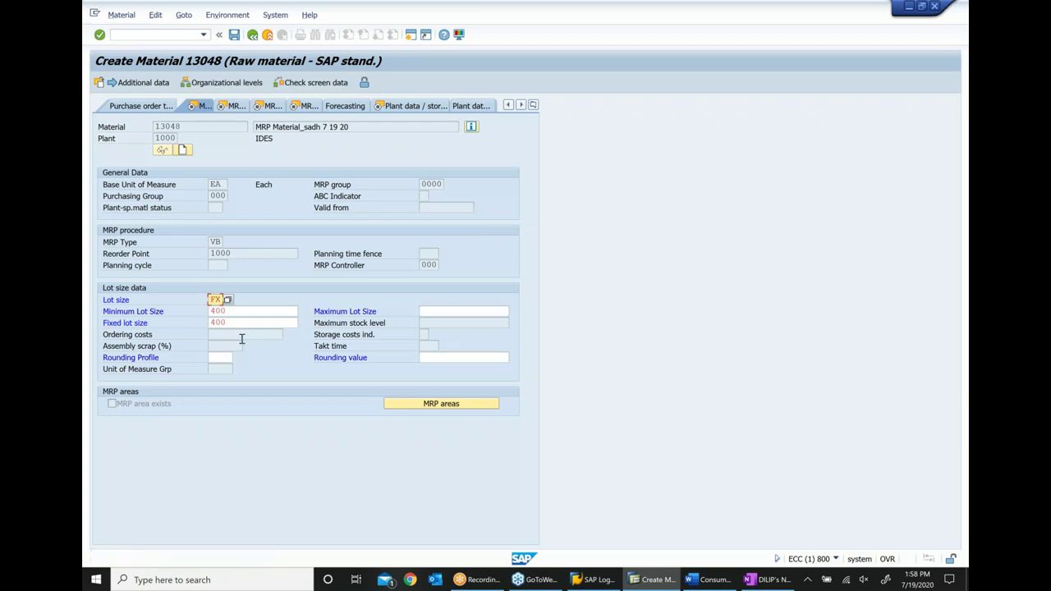
key("BackSpace")
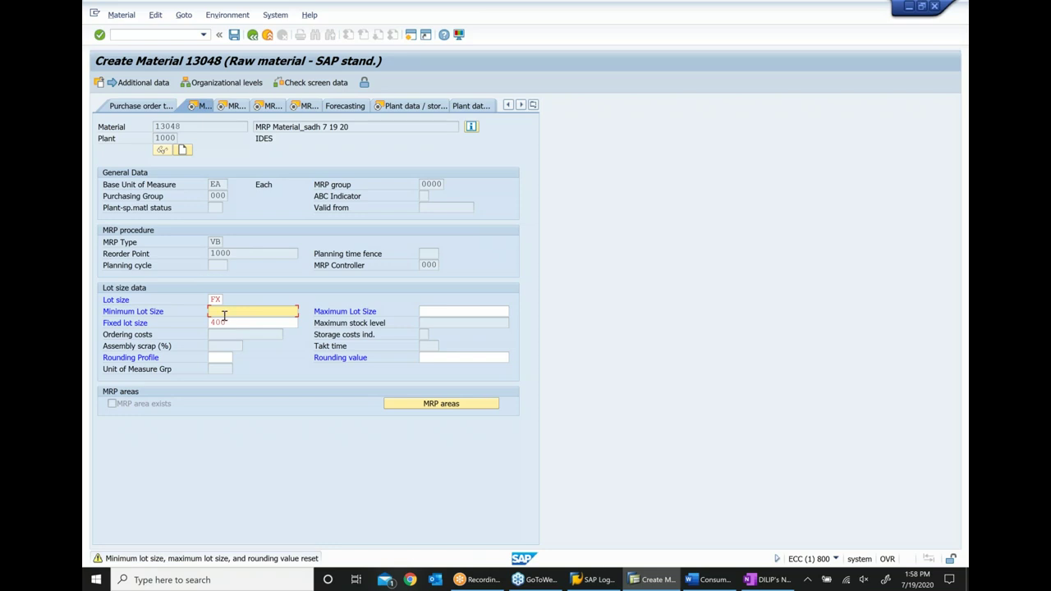
key("Return")
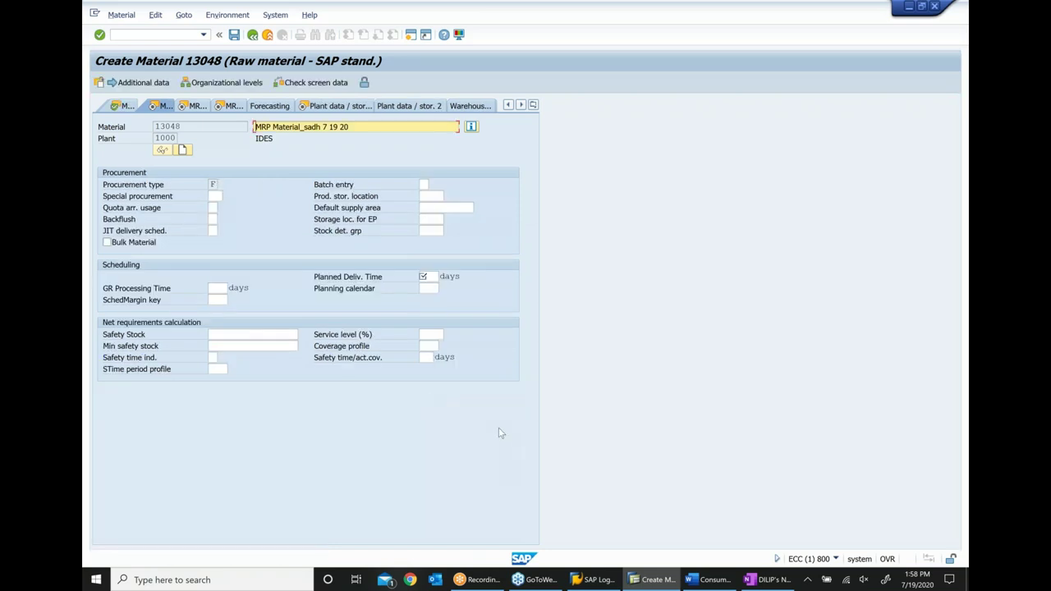
- Set the planned delivery time to 2 days and continue past the MRP 3 and MRP 4 views to the Accounting 1 view
left_click(422, 279)
left_click(433, 277)
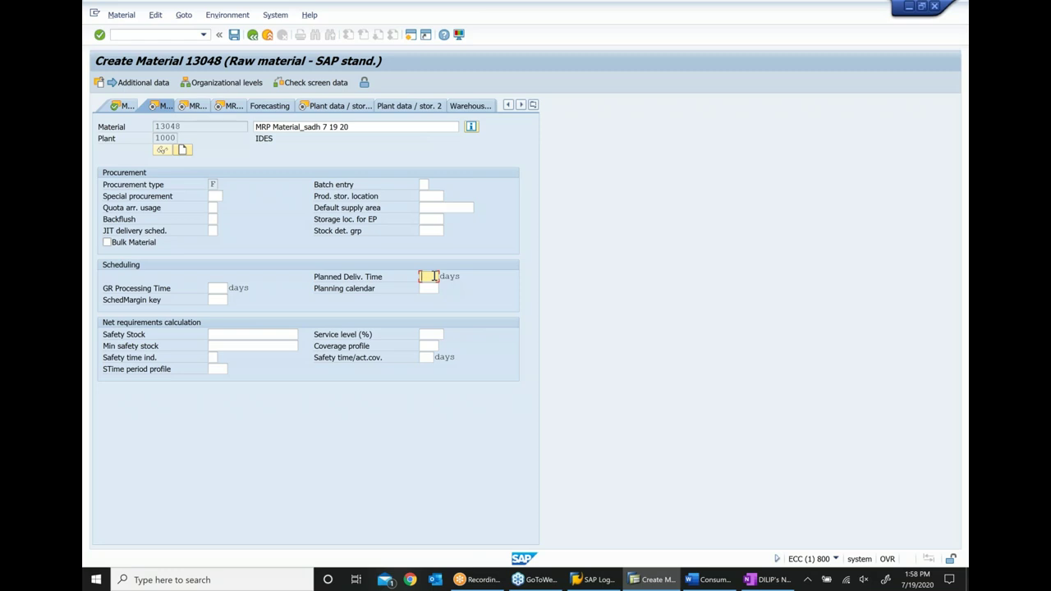
type("2")
key("Return")
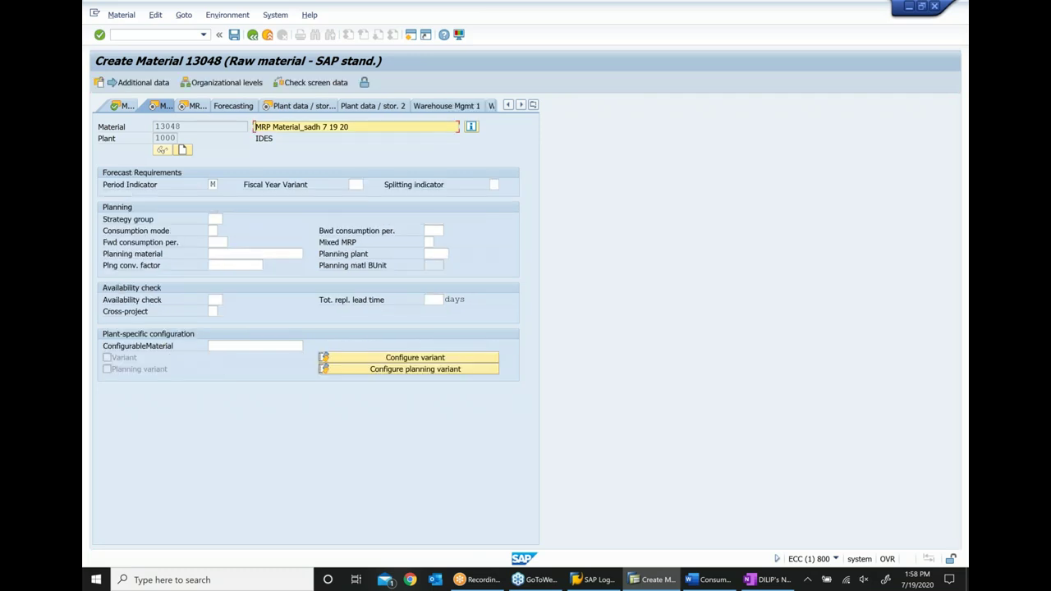
key("Return")
key("Return")
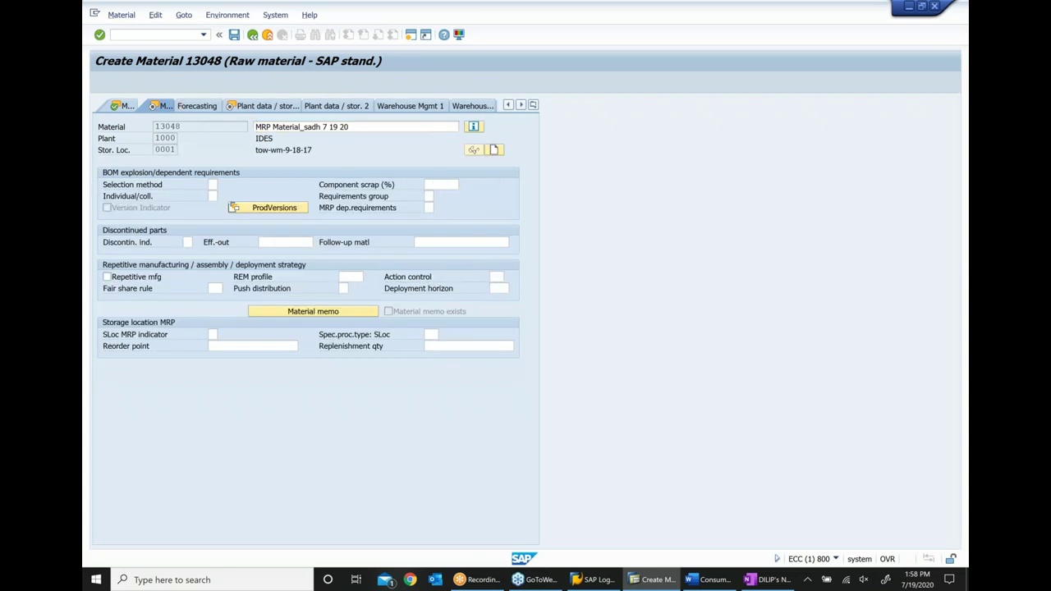
key("Return")
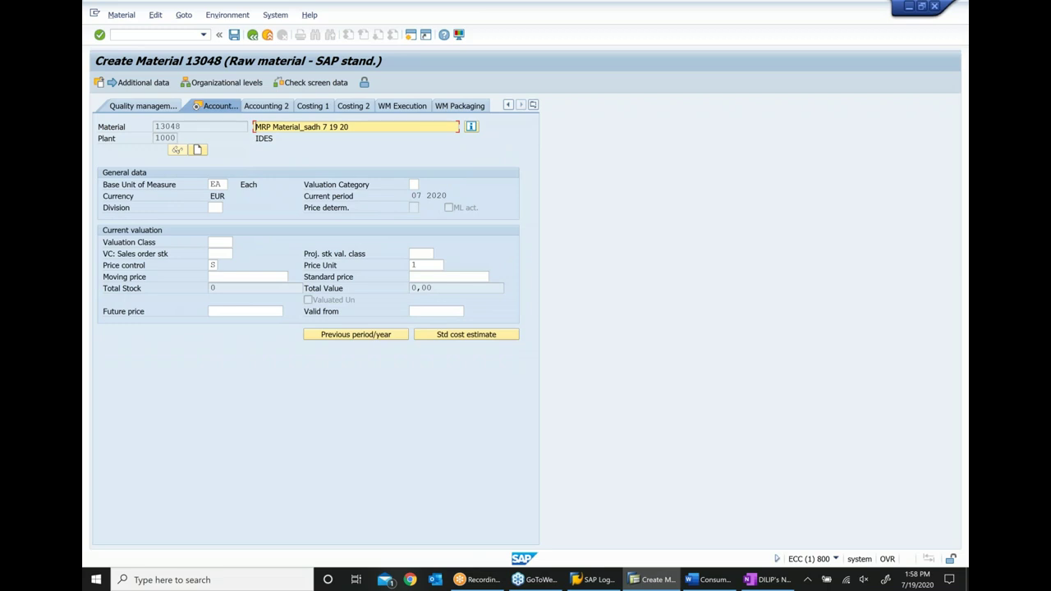
- Set the valuation class to 3000 and the standard price to 10, and save the new material
left_click(229, 242)
type("3000")
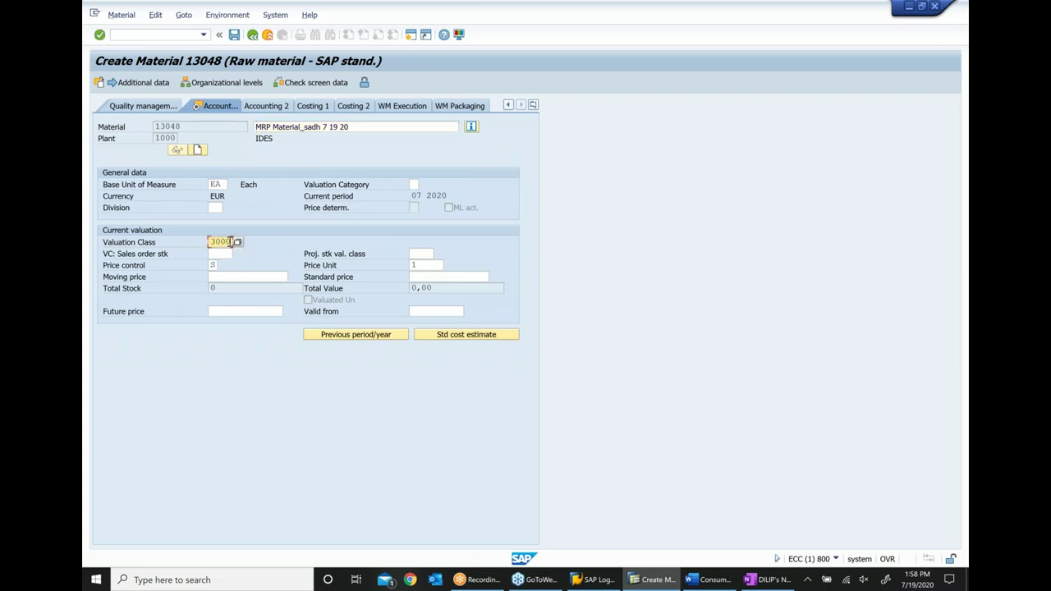
left_click(449, 276)
type("10")
key("Return")
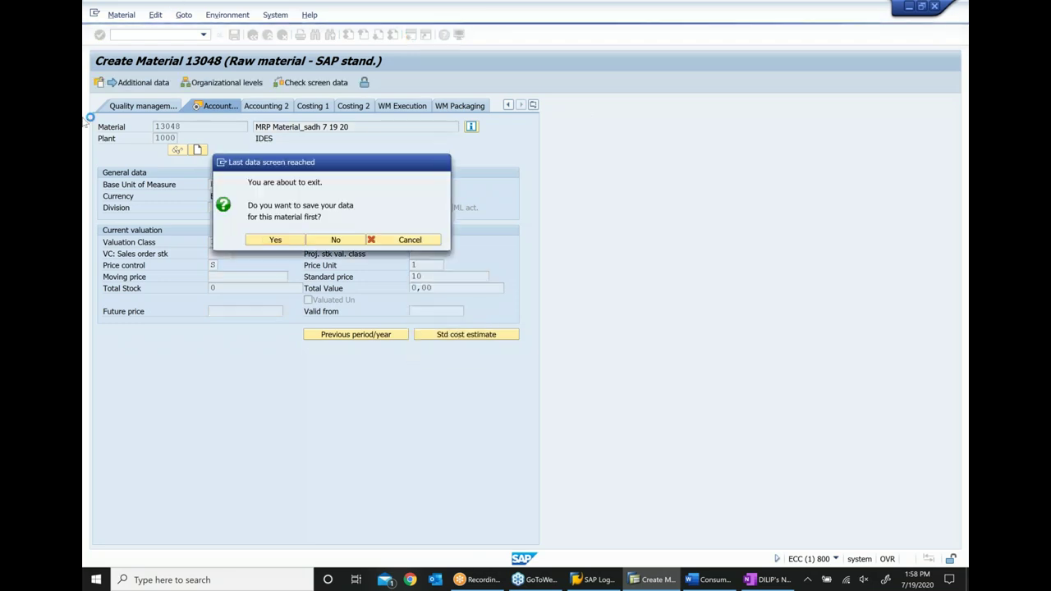
key("Return")
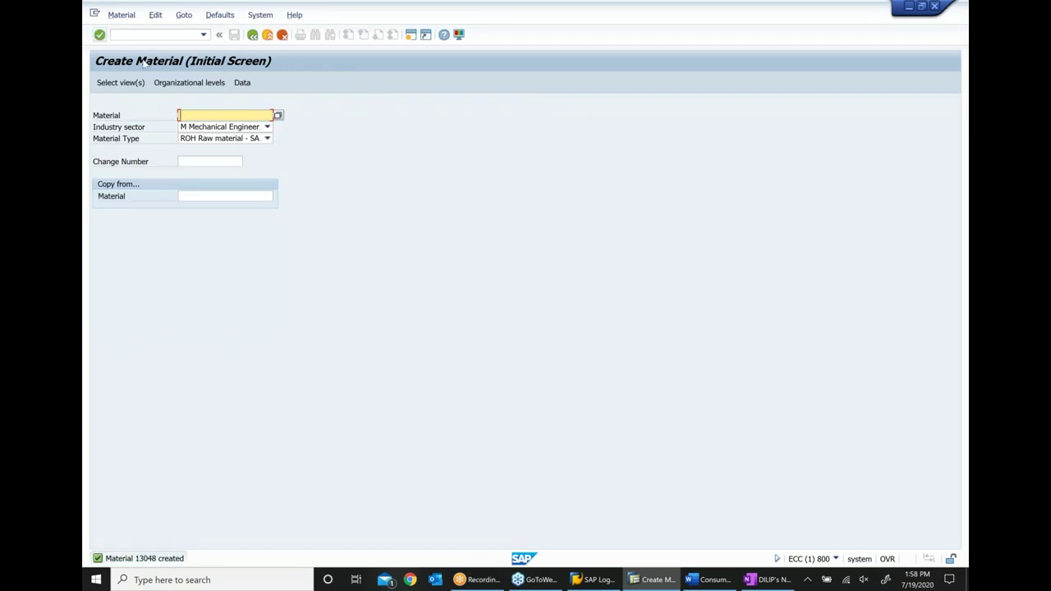
- Open the Display Material initial screen and copy the new material's number
left_click(122, 14)
mouse_move(198, 75)
left_click(251, 74)
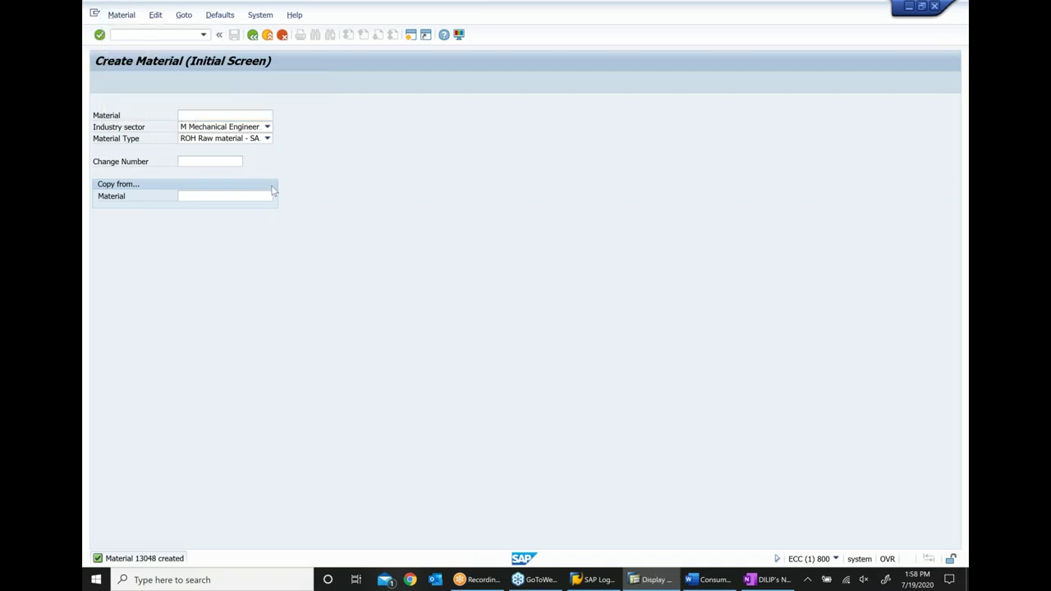
key("ctrl+a")
key("ctrl+c")
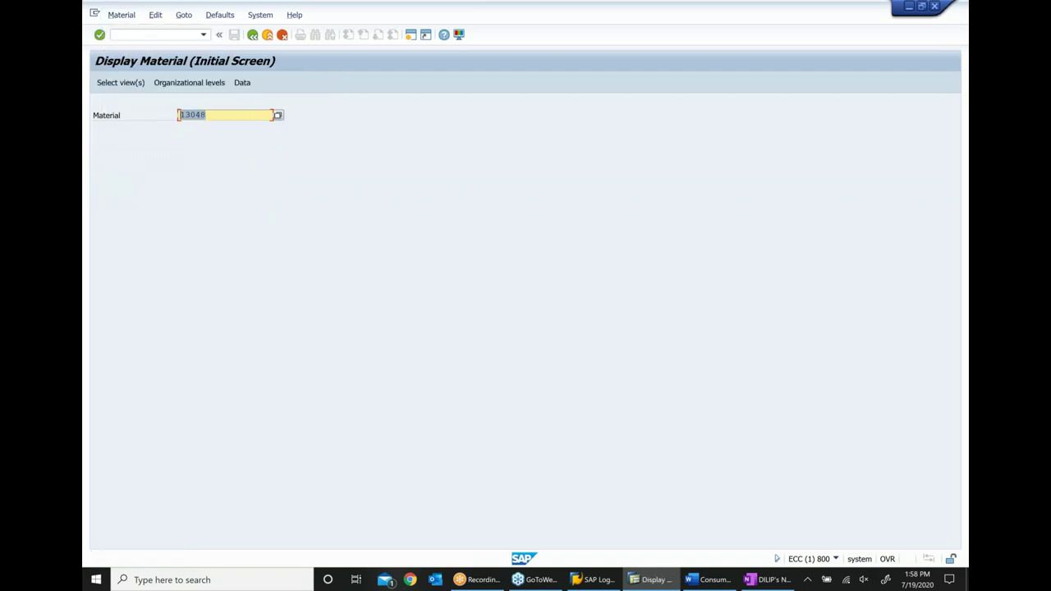
- Switch to OneNote and append "...13048" to the "Create a MMR with MRP view" line of the planning exercises
left_click(726, 584)
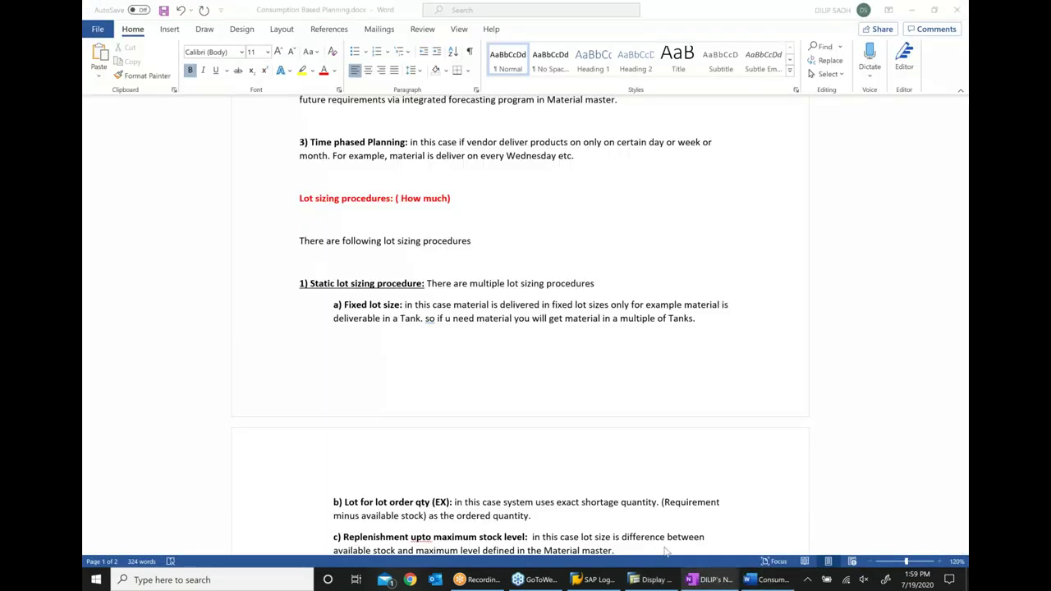
left_click(703, 578)
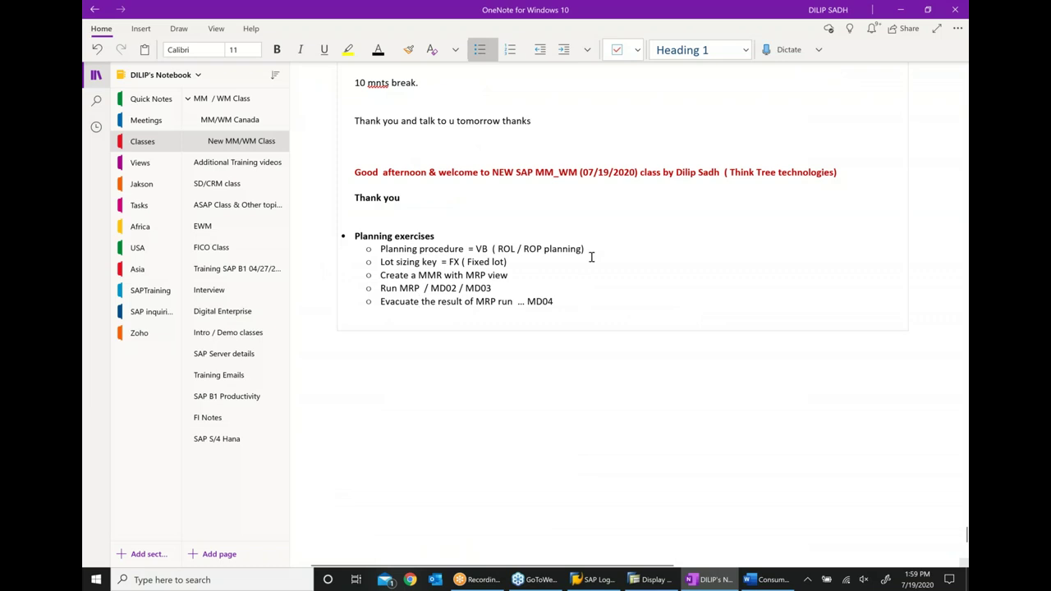
left_click(511, 275)
type("...")
key("ctrl+v")
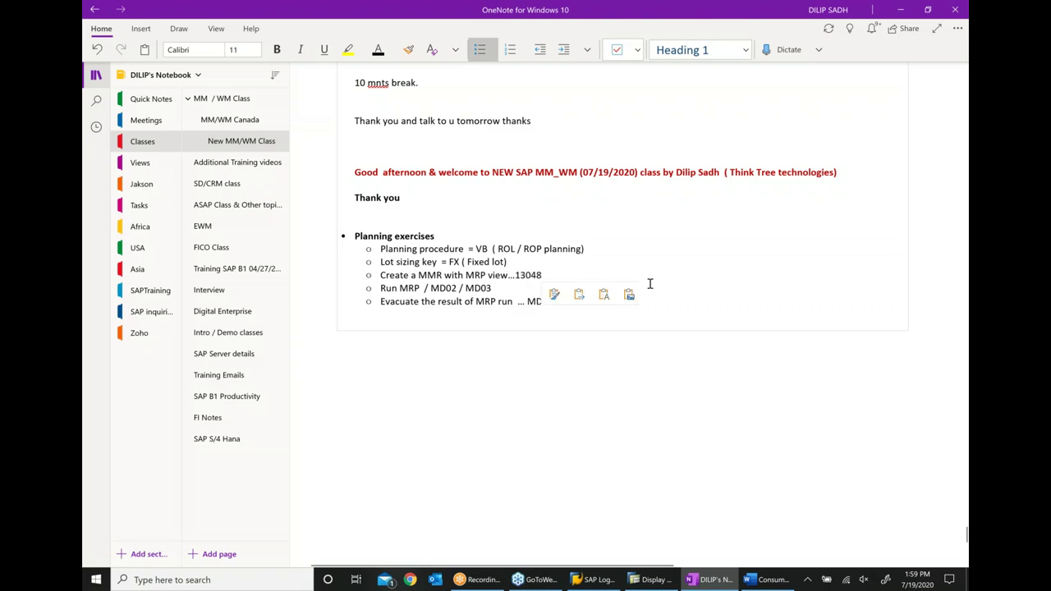
left_click(543, 383)
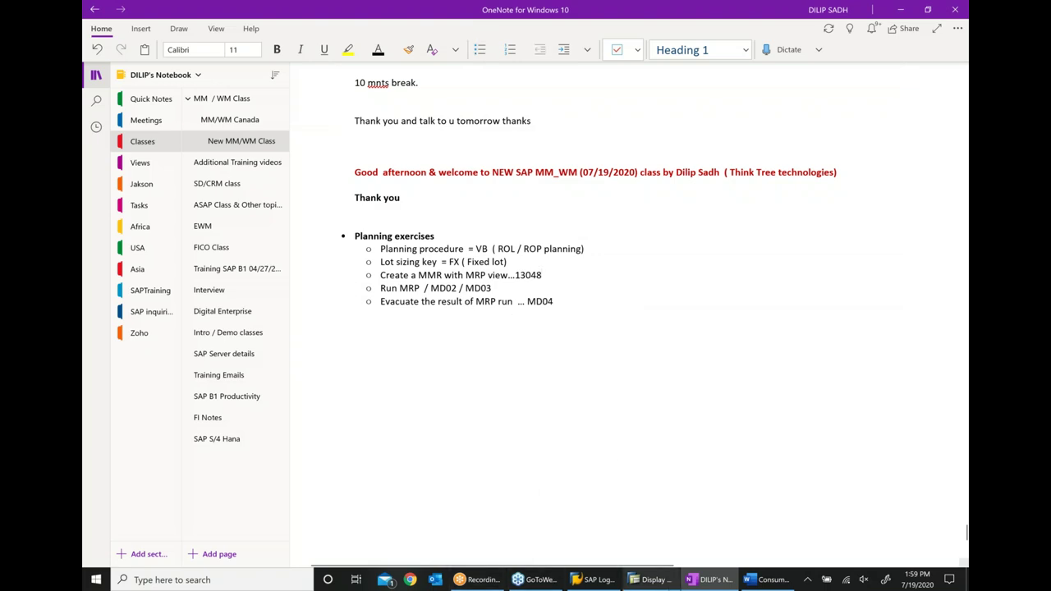
- Switch to SAP, leave the Display Material screen, and expand the Logistics and Materials Management folders of the SAP menu
left_click(653, 580)
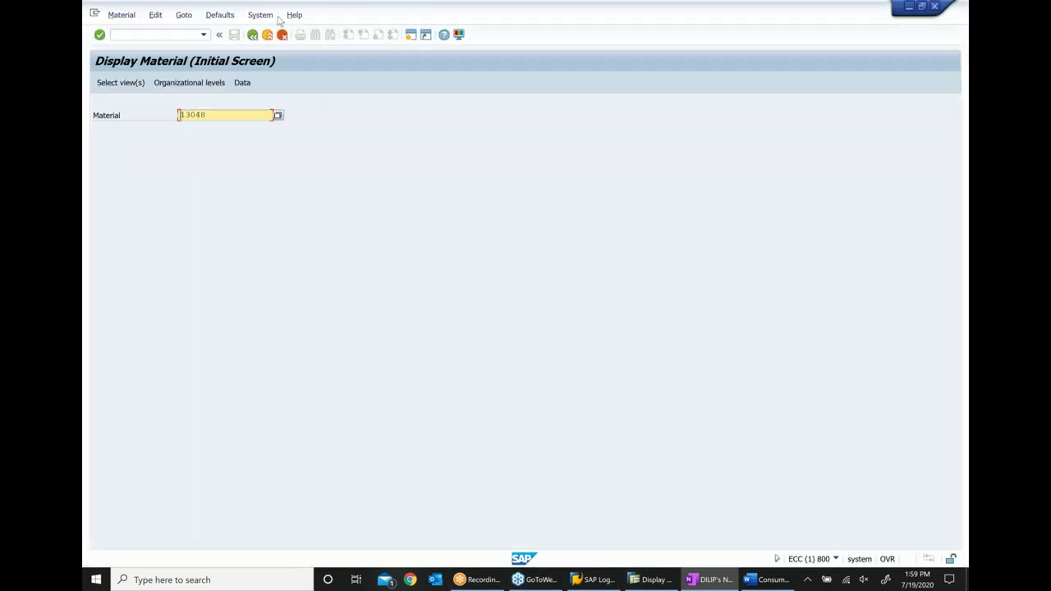
left_click(253, 35)
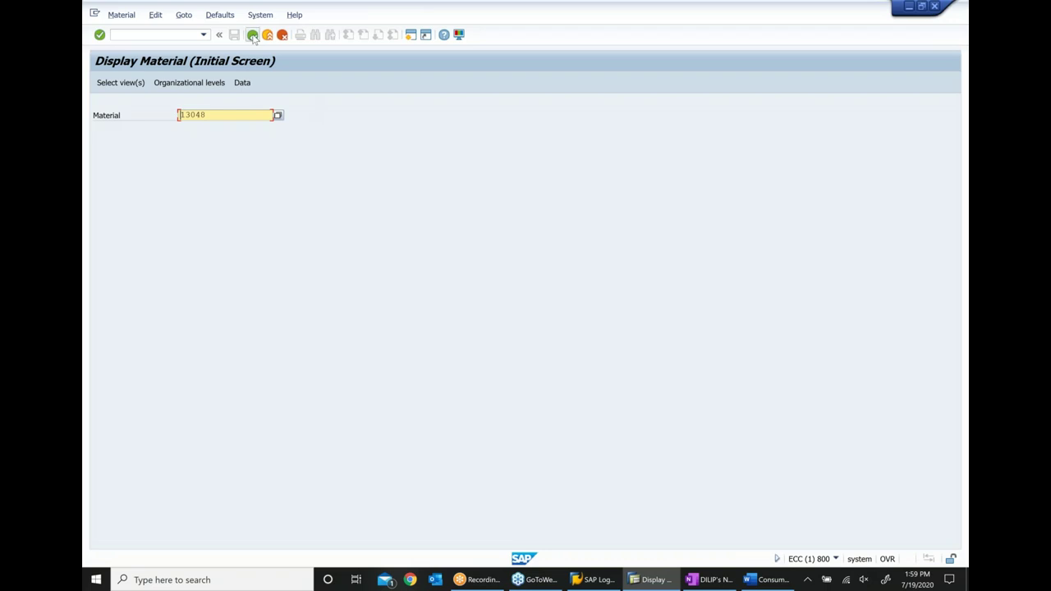
left_click(129, 149)
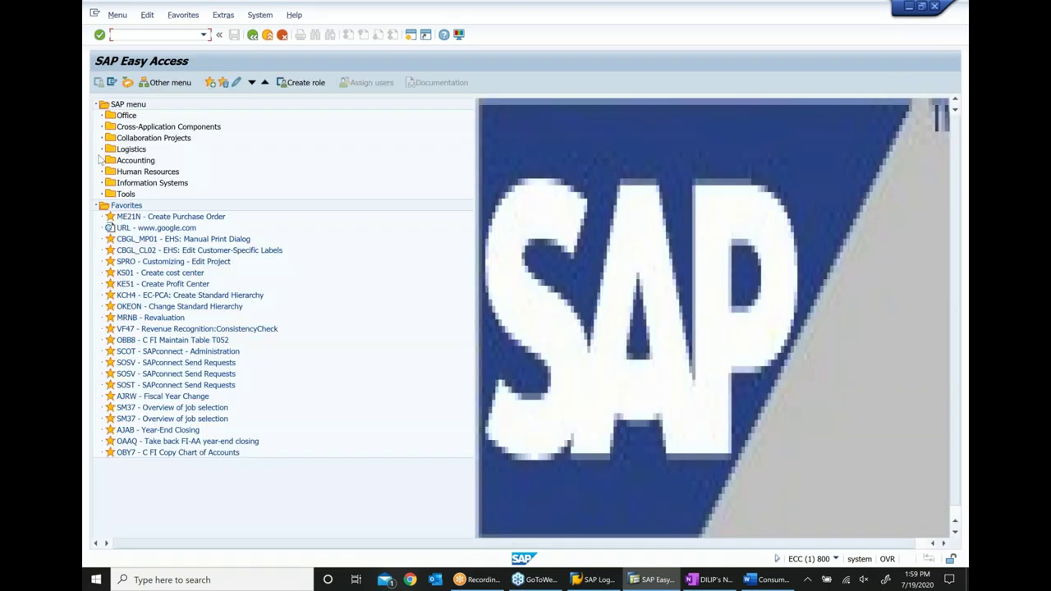
left_click(101, 149)
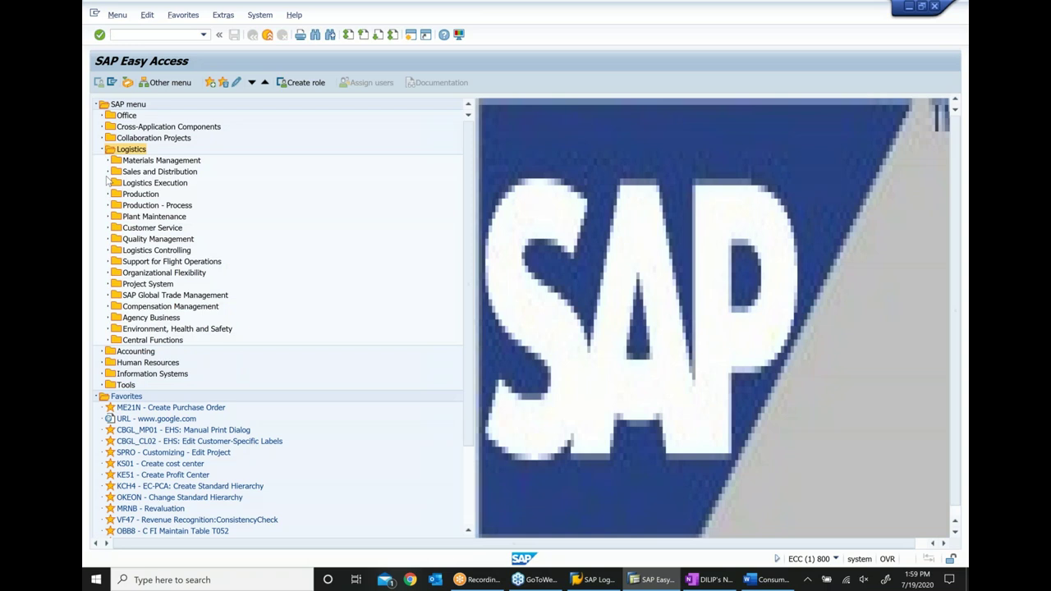
left_click(136, 162)
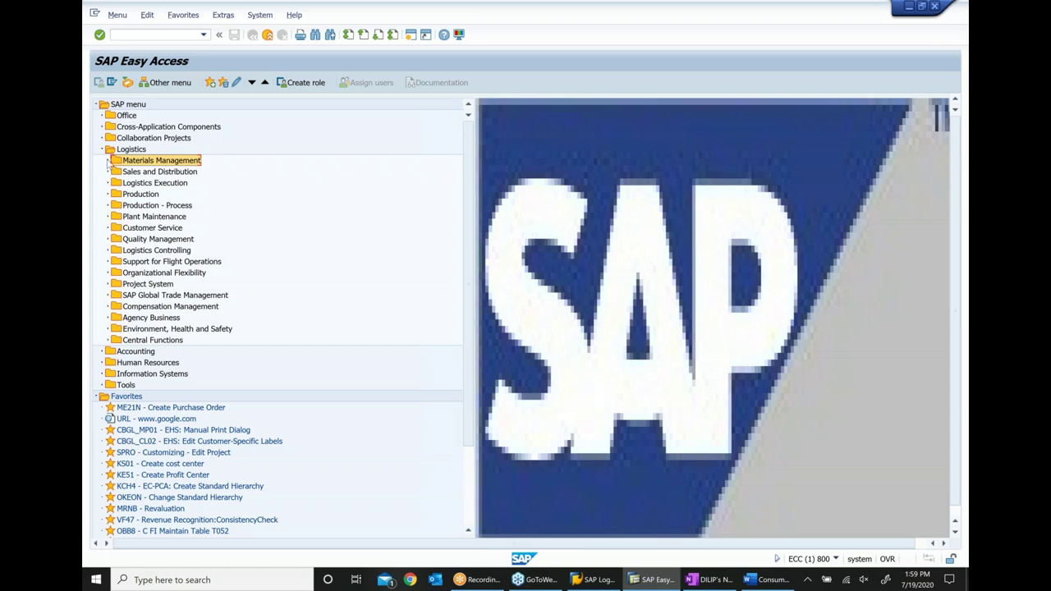
left_click(108, 161)
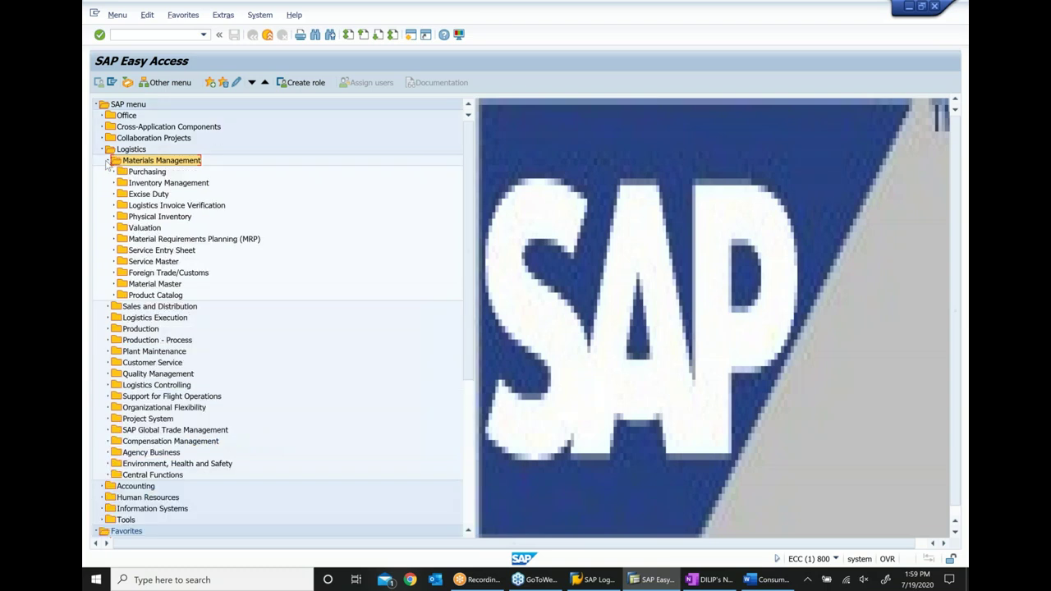
- Expand Material Requirements Planning (MRP) > MRP > Planning > Total Planning and open transaction MD03 - Single-Item, Single-Level
left_click(159, 240)
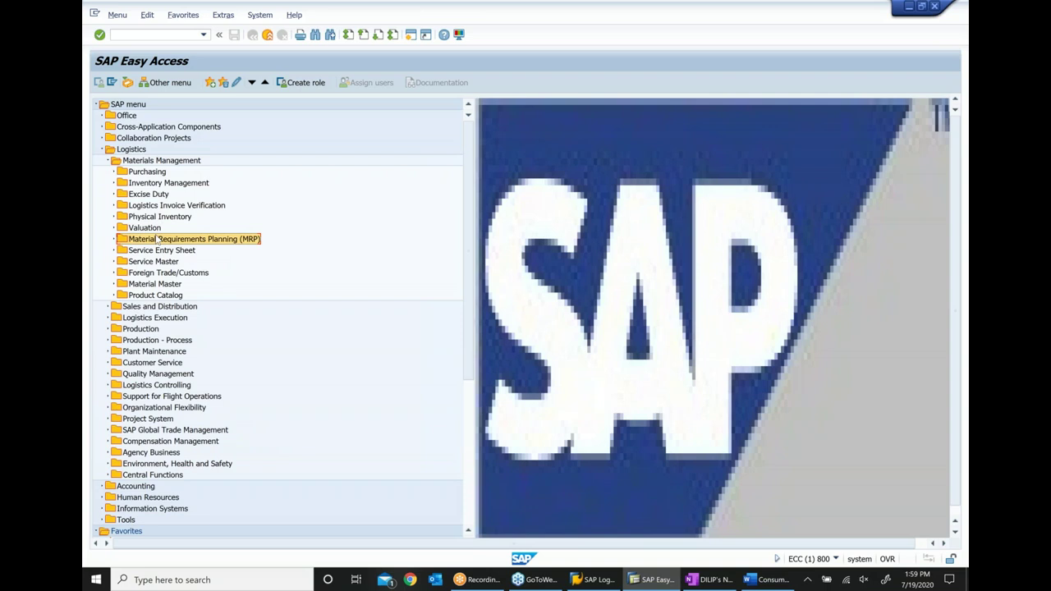
left_click(113, 239)
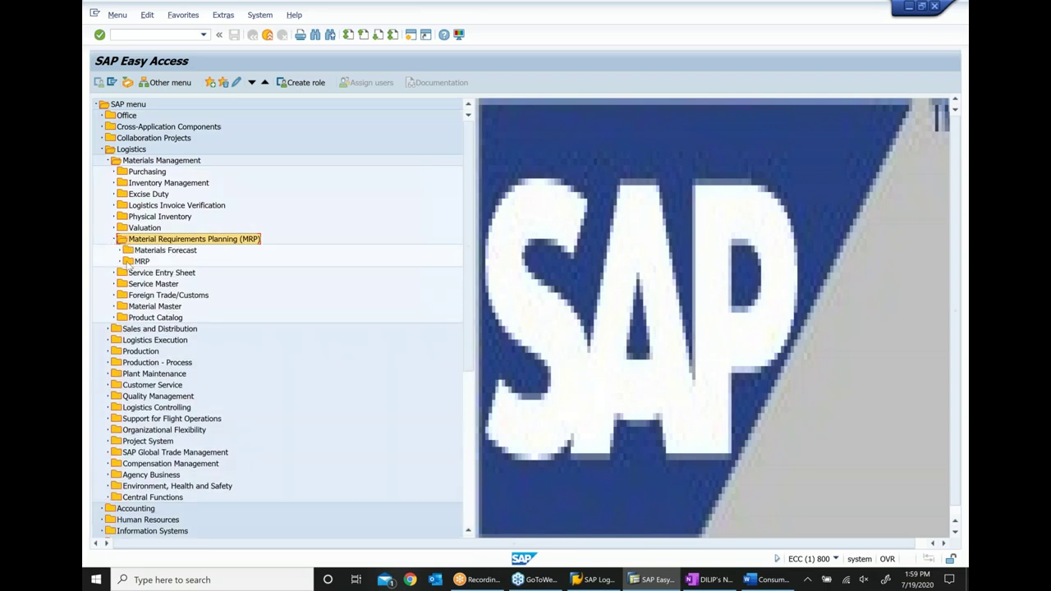
left_click(120, 262)
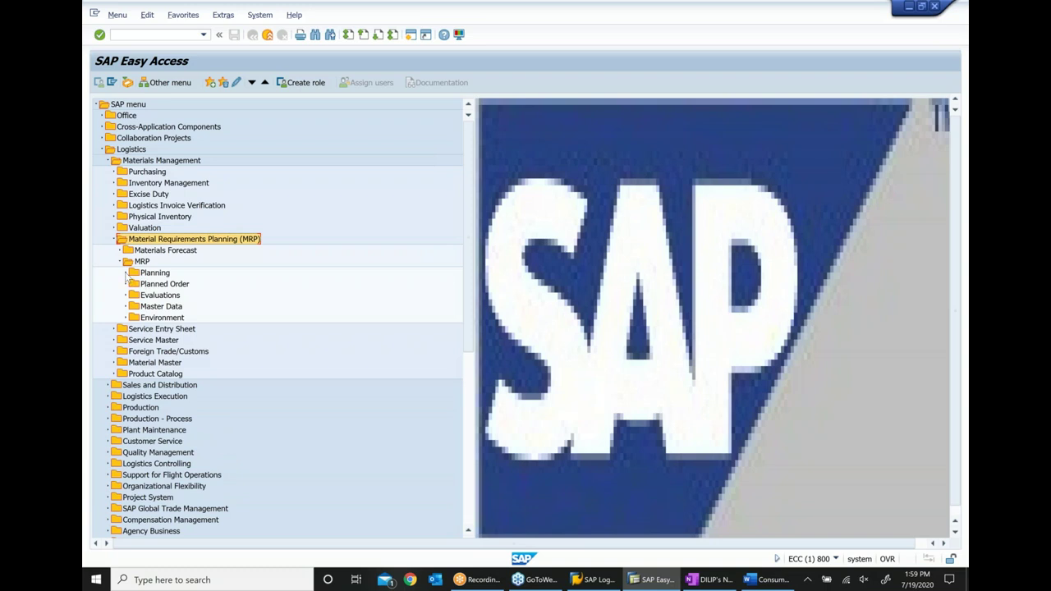
left_click(126, 273)
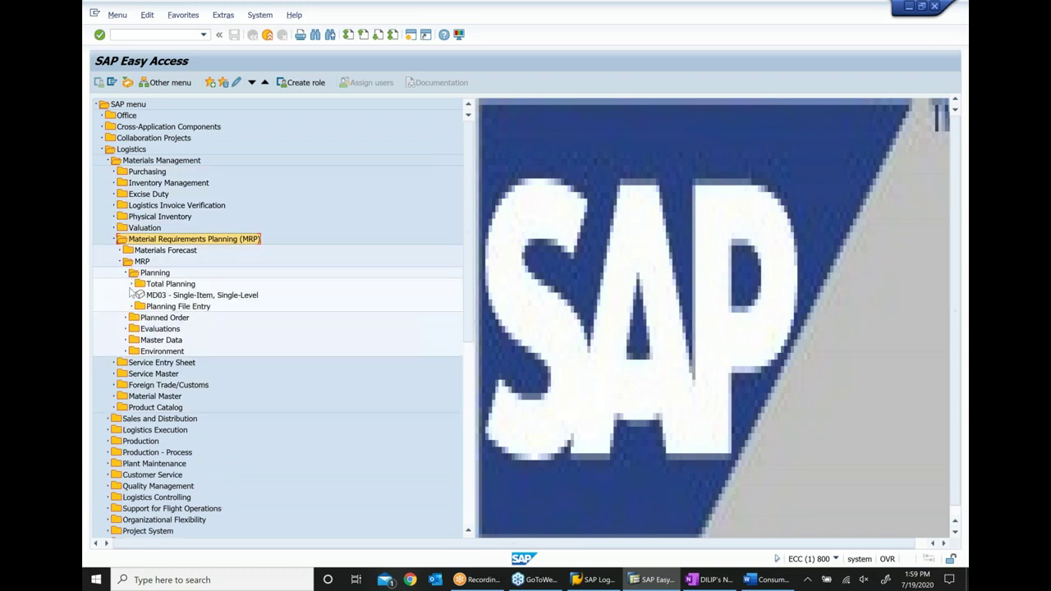
left_click(134, 285)
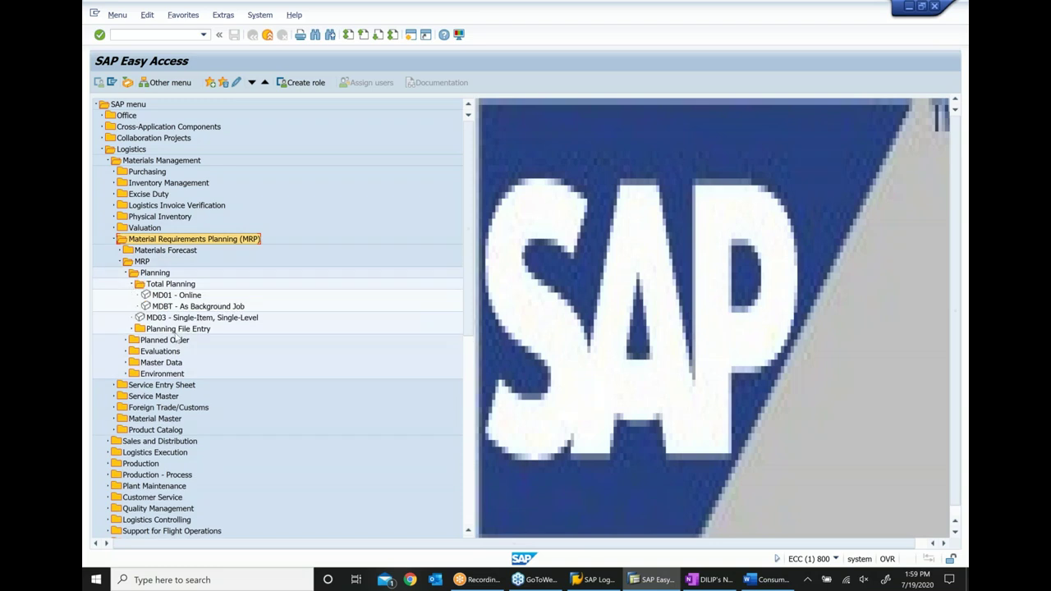
left_click(176, 320)
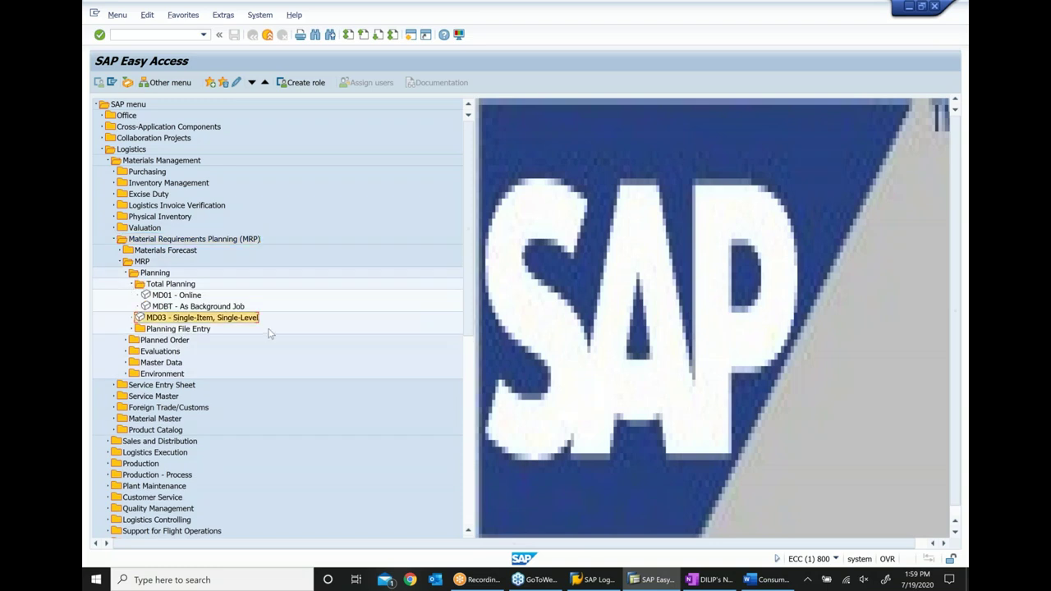
double_click(181, 320)
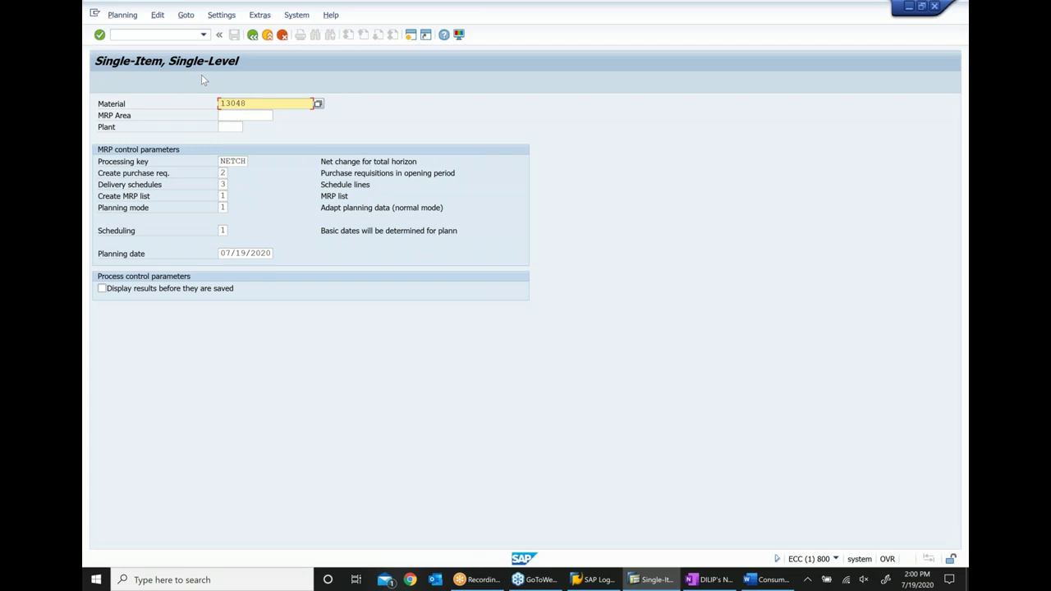
- Set the plant to 1000 for material 13048 and put the focus on the Create purchase req. parameter
left_click(234, 128)
type("1000")
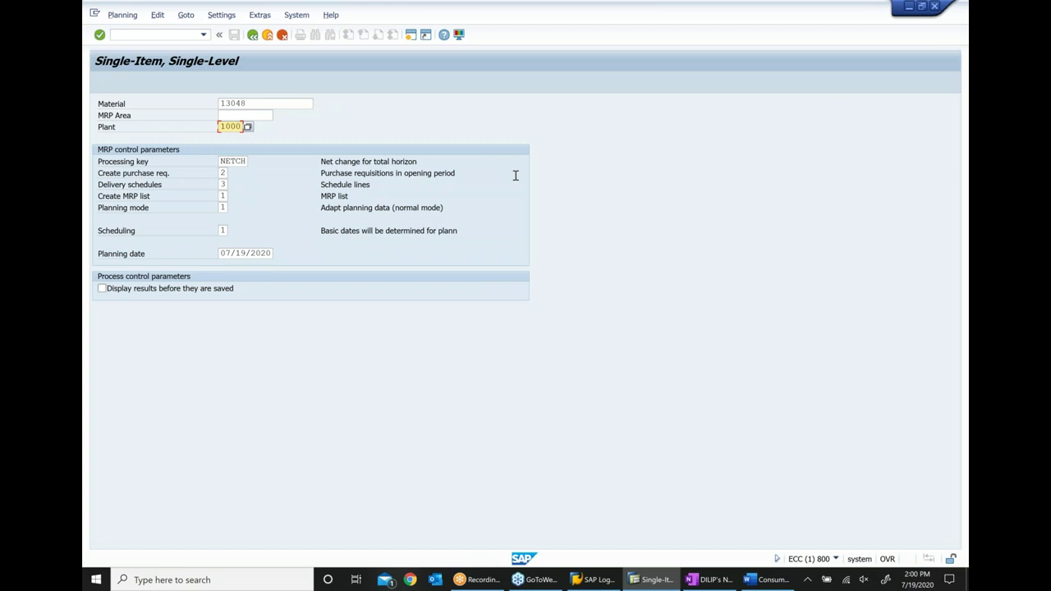
left_click(144, 178)
- Switch to OneNote and add an indented sub-bullet "Create Purchse requsiition" under the "Run MRP / MD02 / MD03" line
left_click(708, 580)
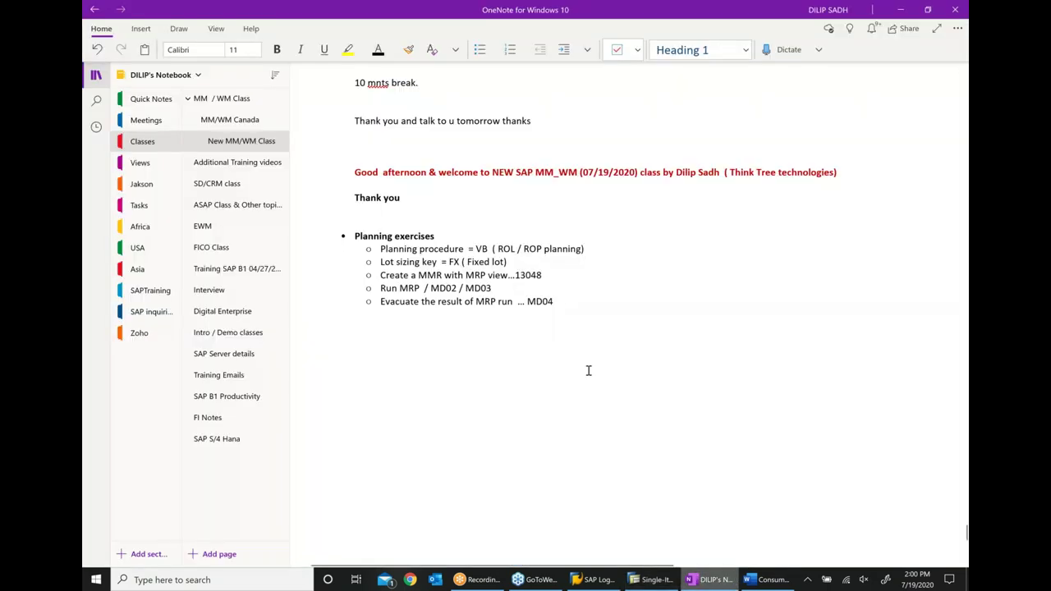
left_click(515, 291)
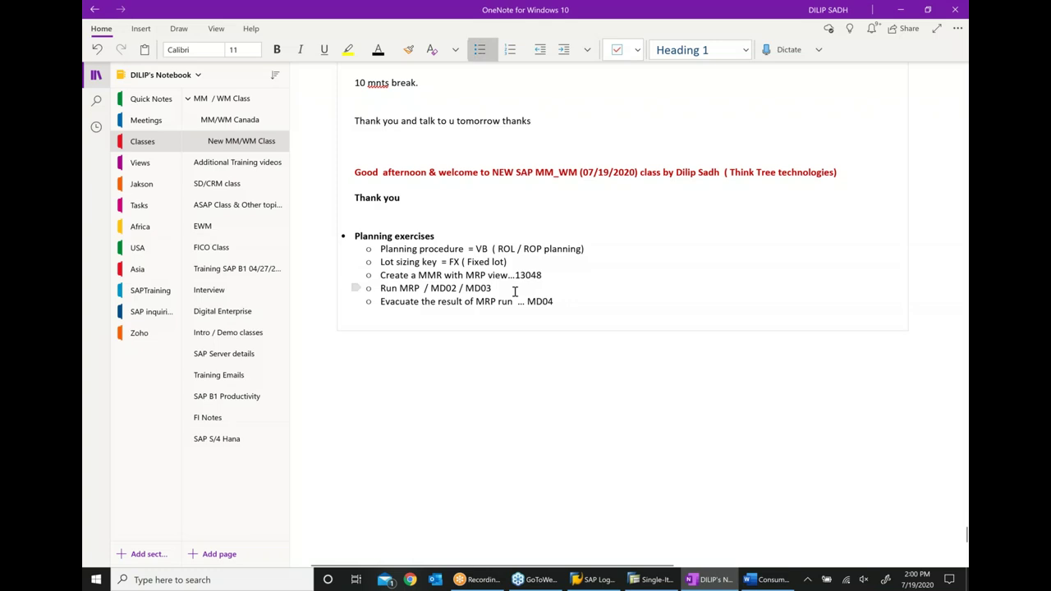
key("Return")
left_click(565, 51)
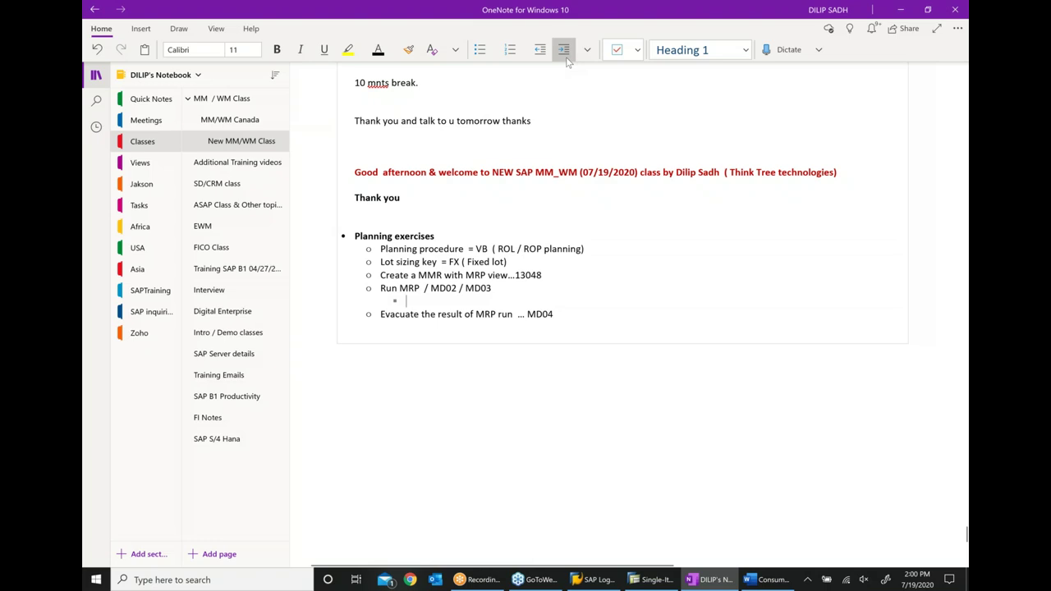
type("Create ")
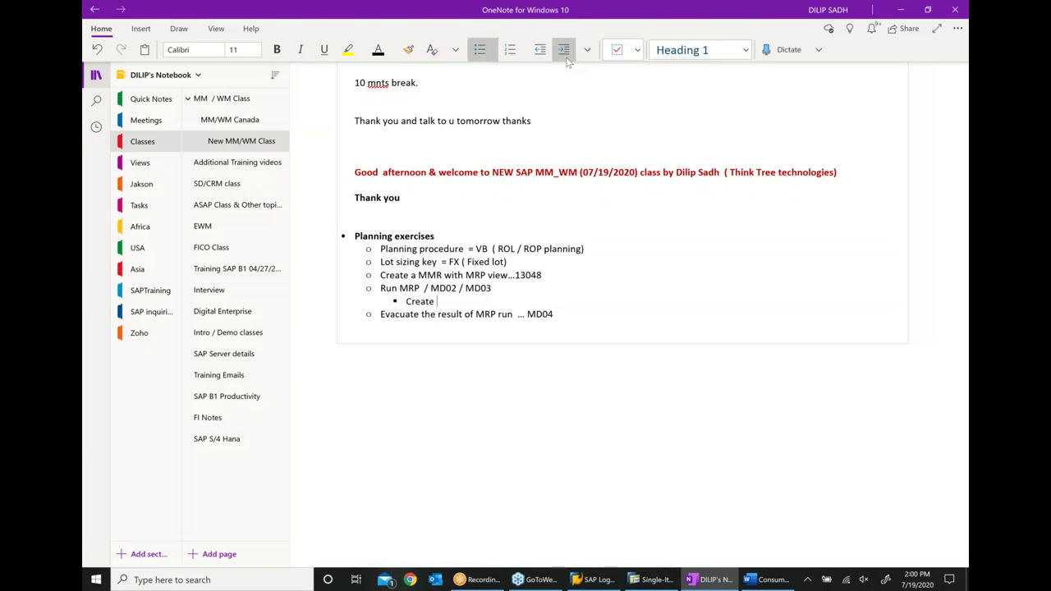
type("Purchse")
type("a")
key("BackSpace")
type("requsiition")
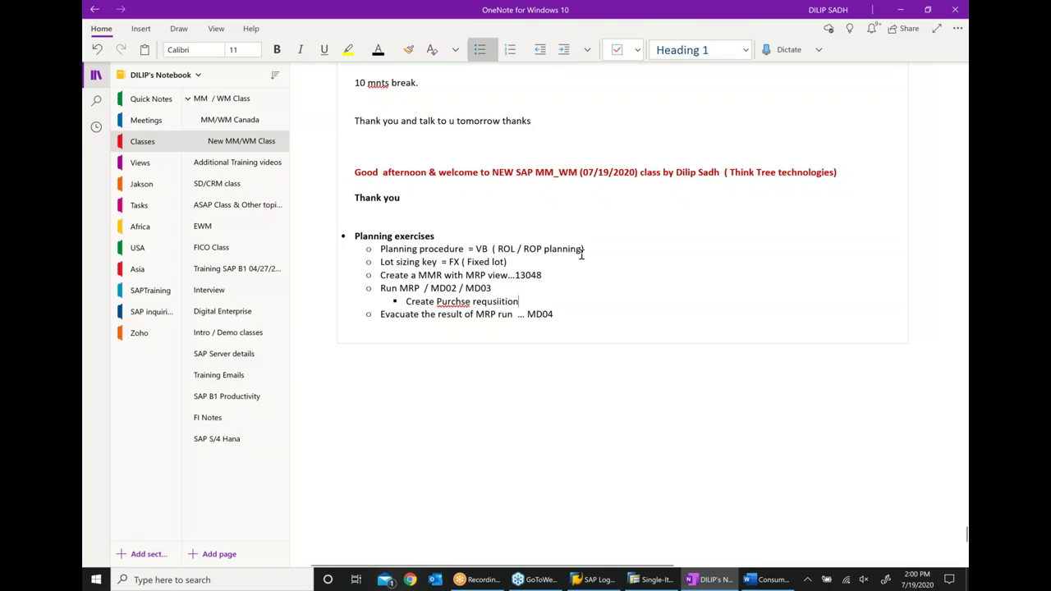
- Correct the two misspelled words in the new sub-bullet to "Purchase" and "requisition" using the spelling suggestions
right_click(446, 309)
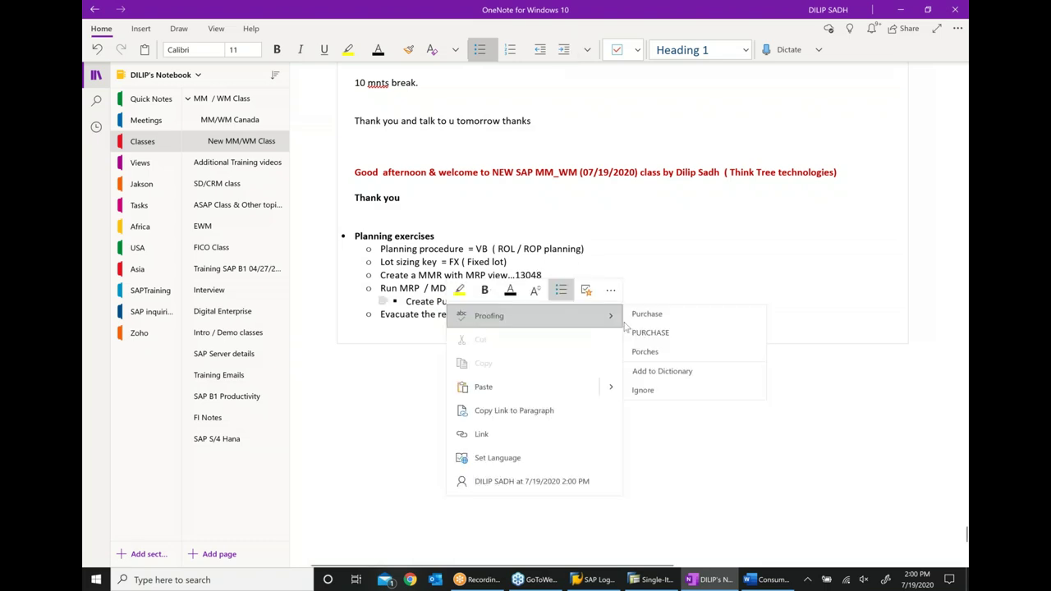
left_click(650, 313)
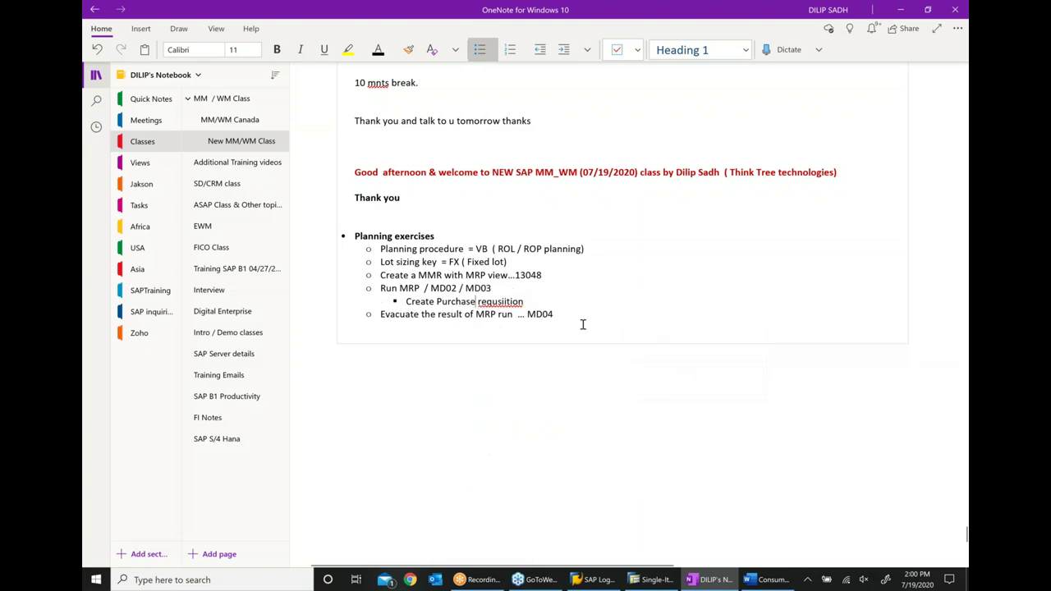
right_click(504, 302)
left_click(694, 313)
- Add a second sub-bullet reading "Create Planned order" below the "Create Purchase requisition" line
key("Return")
type("C")
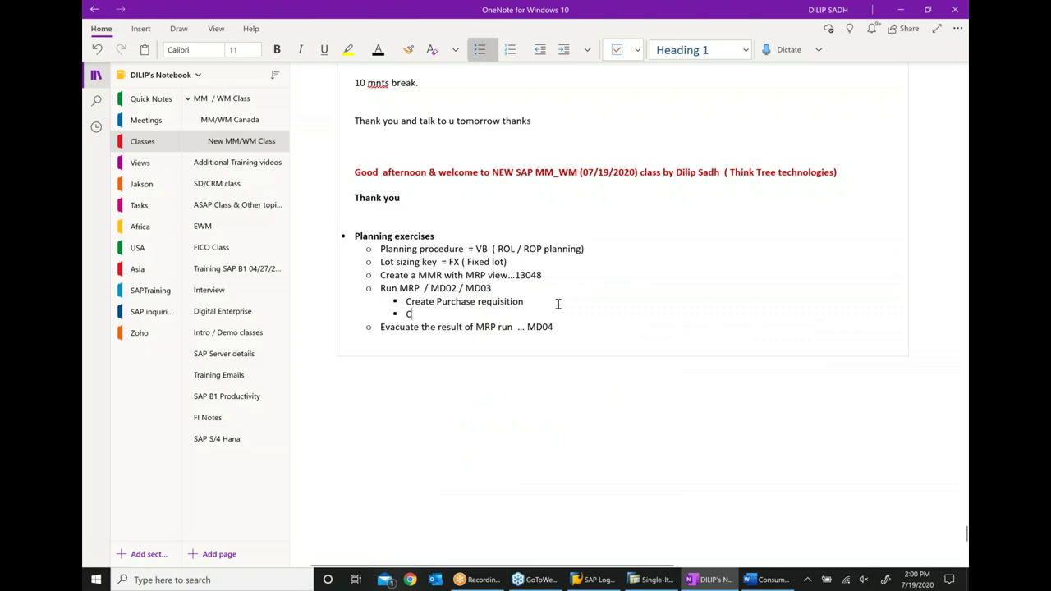
type("reate Planned order")
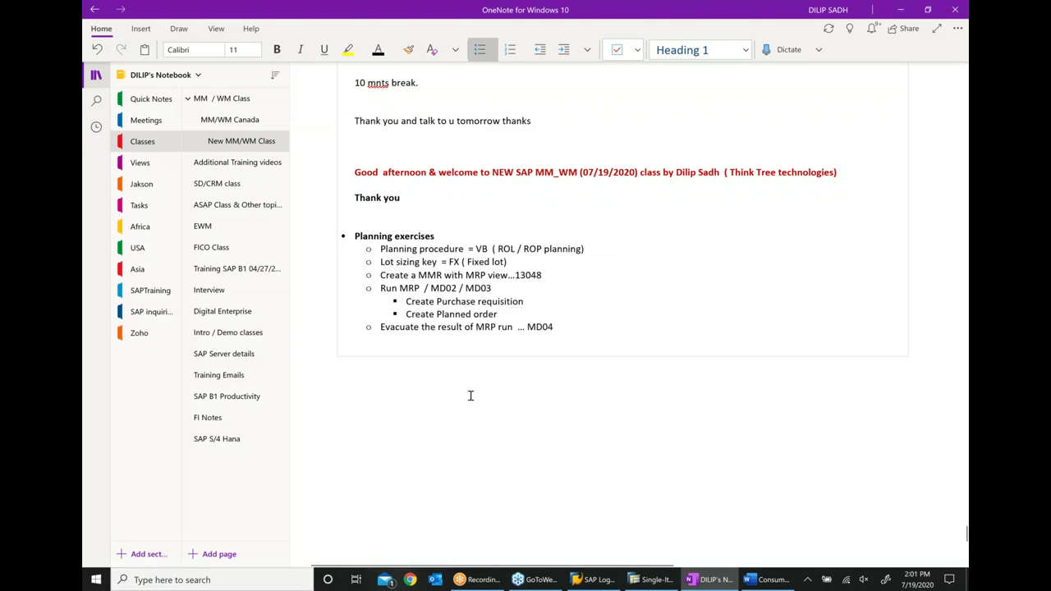
- Append "( document which can be converted to create Purchase requisition or Production order in case of Make or Buy decision." to the Planned order sub-bullet
left_click(612, 331)
key("Up")
type("( document which can ")
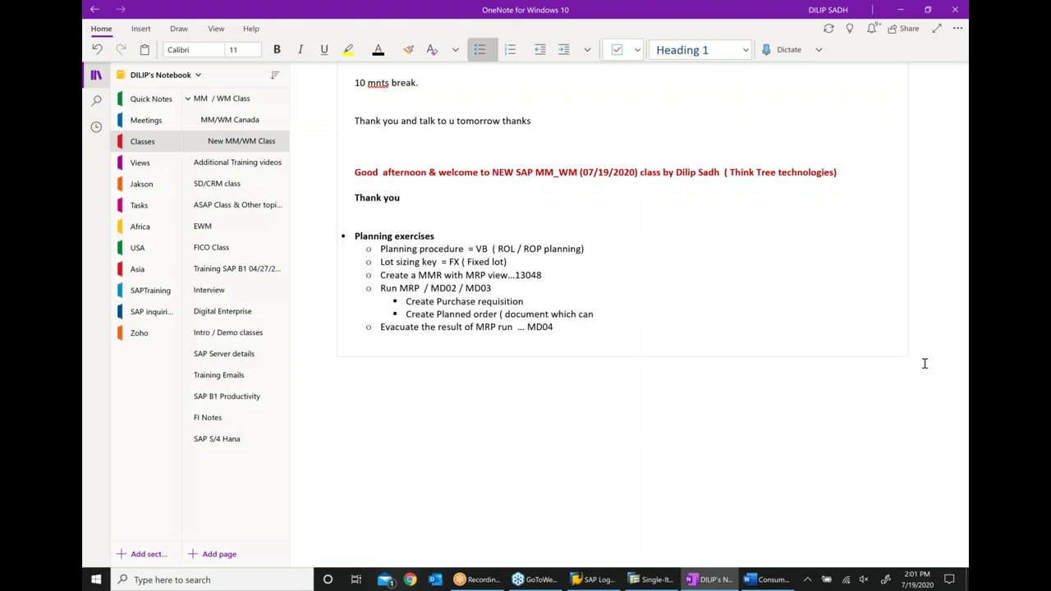
type("be converted to create Purchase req")
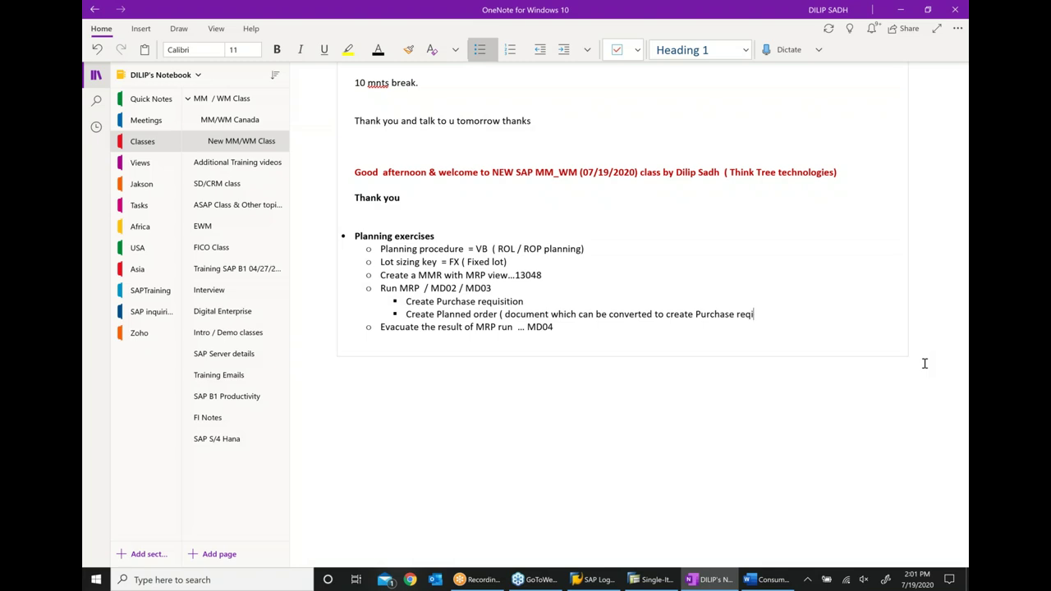
type("uisition or Production")
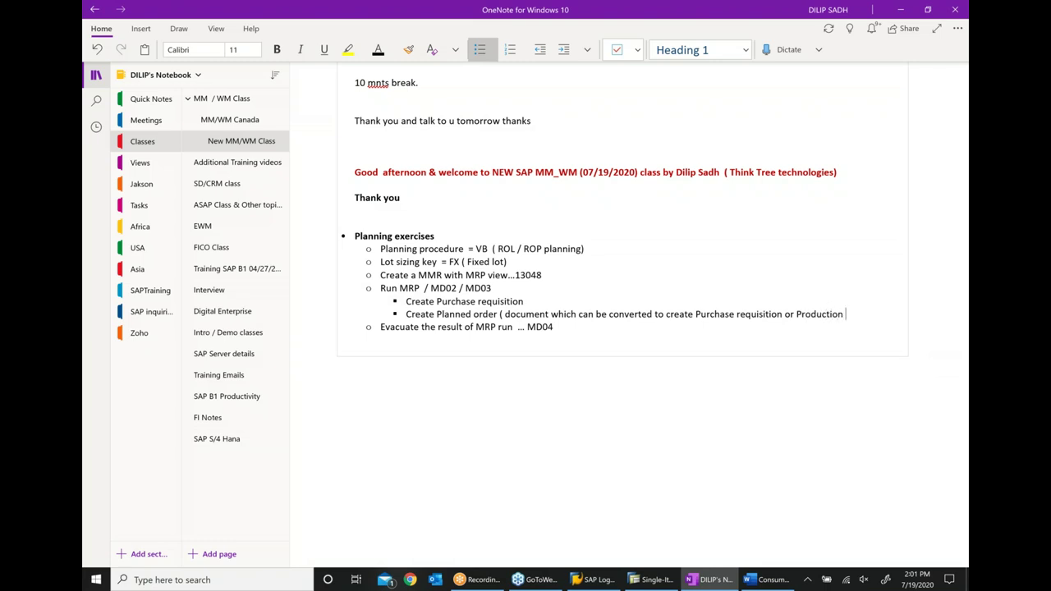
type(" order in case of M")
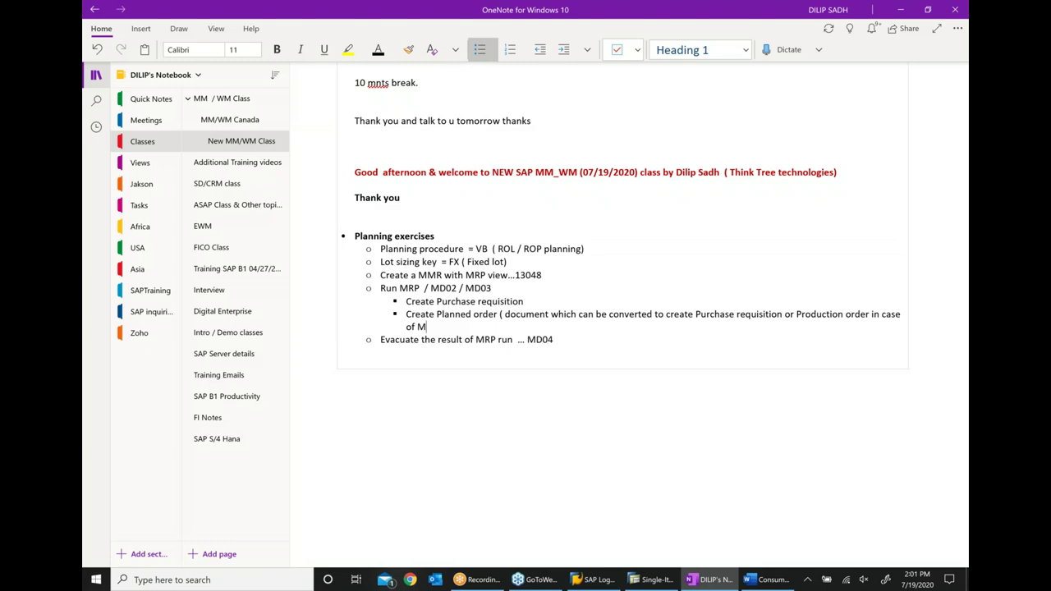
type("ake ot")
key("BackSpace")
type("r BY")
key("BackSpace")
type("ue")
key("BackSpace")
key("BackSpace")
type("uy decision.")
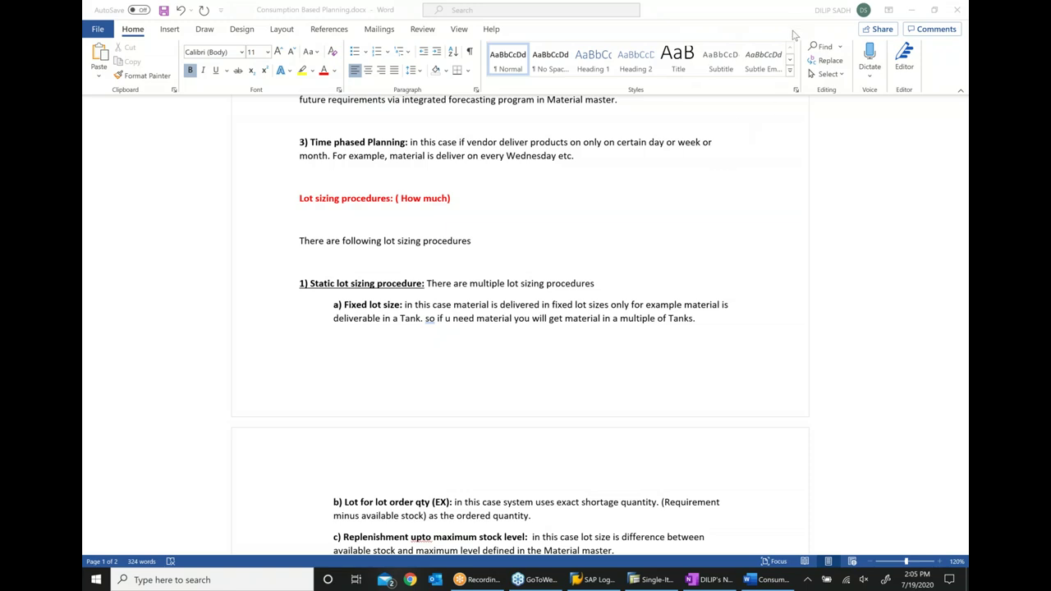
- Minimize the Word document, return to OneNote, and bold "Purchase requisition" and "Planned order" in the Run MRP sub-bullets
left_click(912, 10)
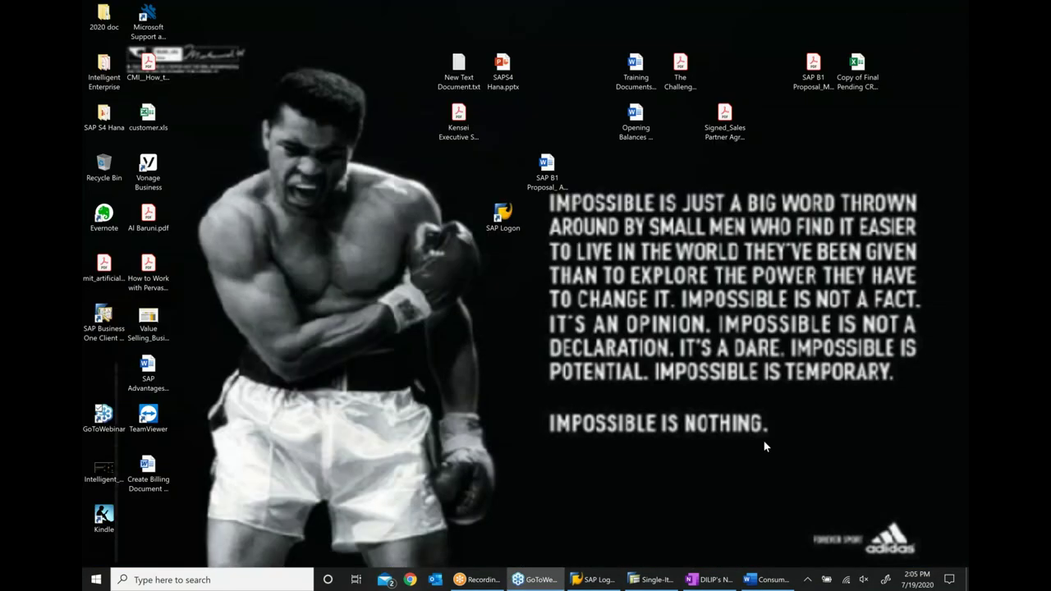
left_click(713, 581)
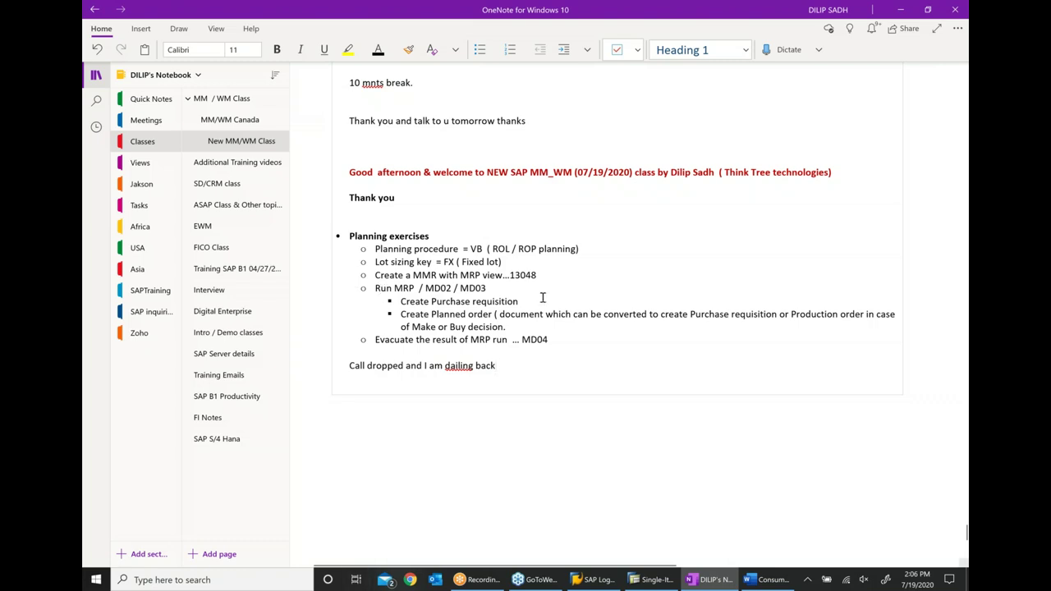
left_click_drag(431, 302, 527, 298)
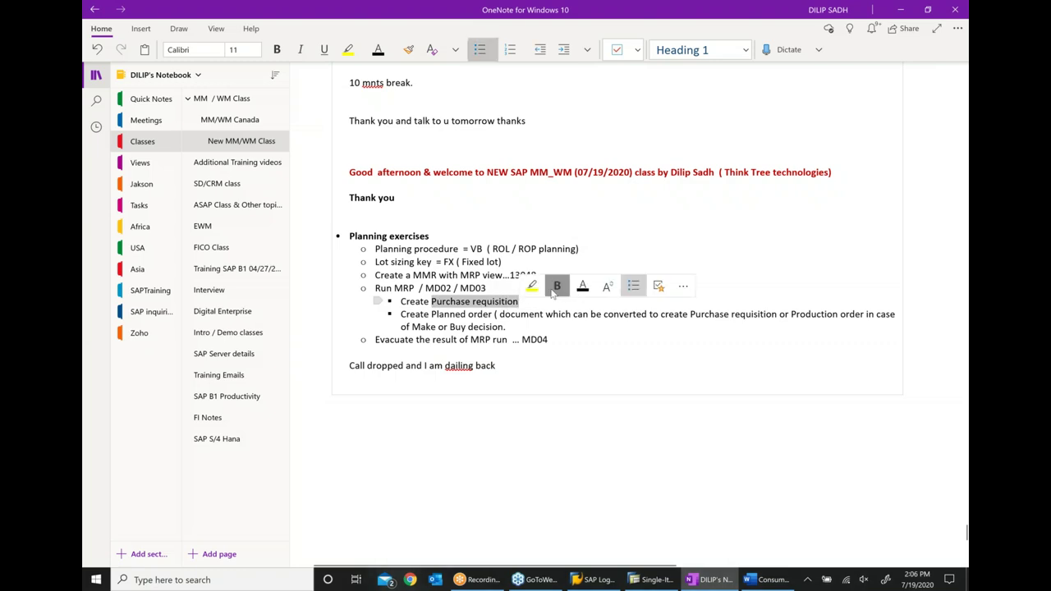
left_click(557, 286)
left_click_drag(431, 314, 495, 313)
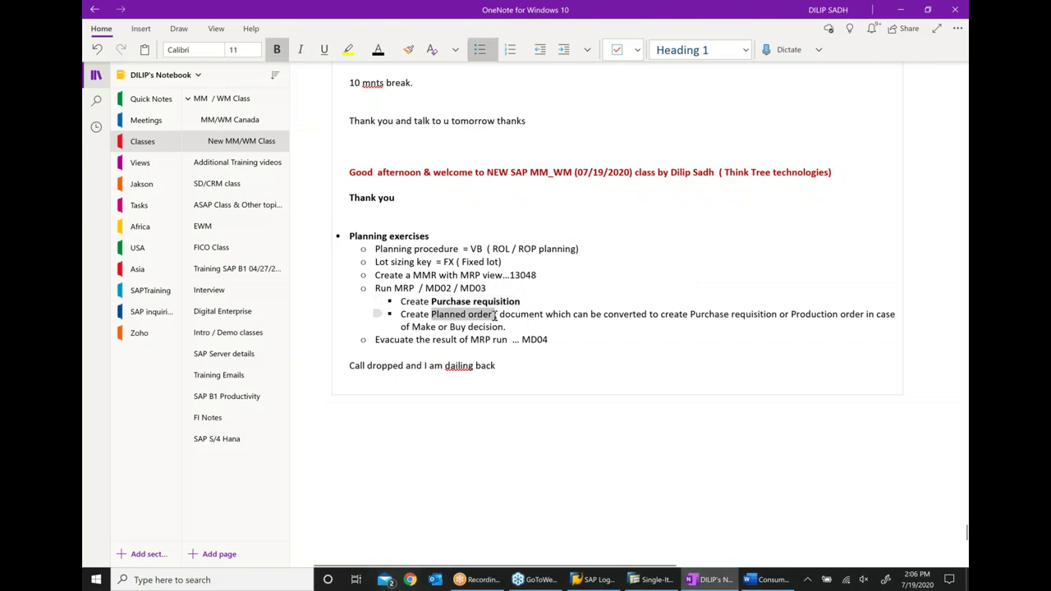
left_click(538, 293)
left_click(580, 364)
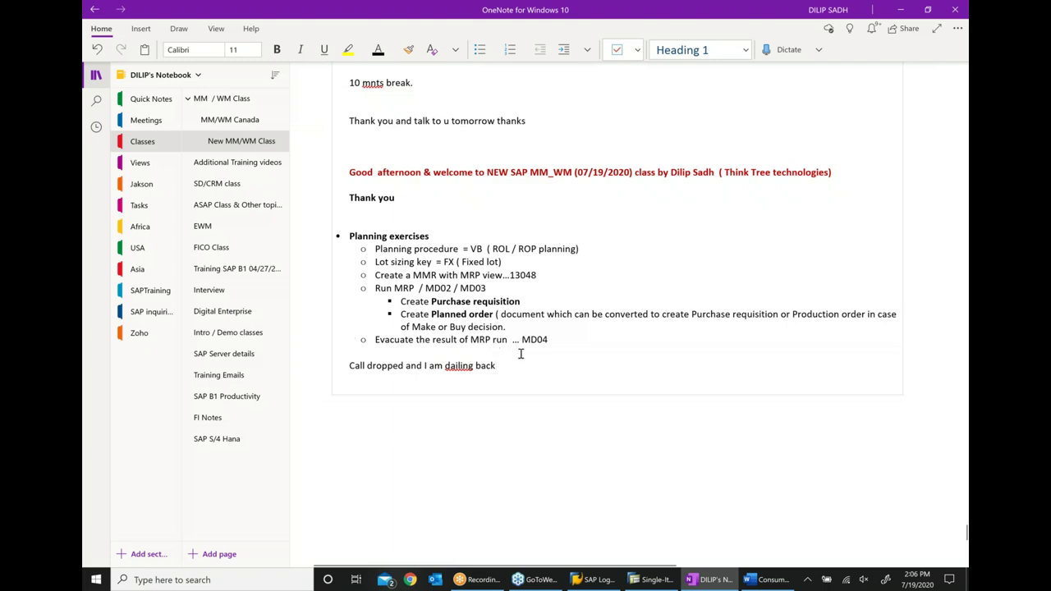
- Switch to SAP and leave the Single-Item, Single-Level screen to return to SAP Easy Access
left_click(660, 579)
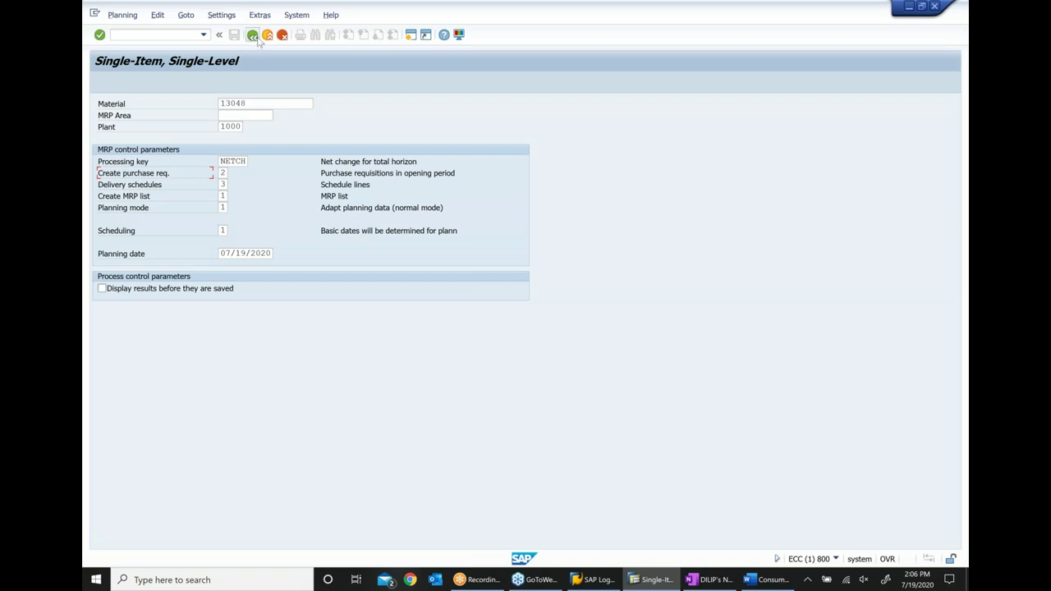
left_click(254, 37)
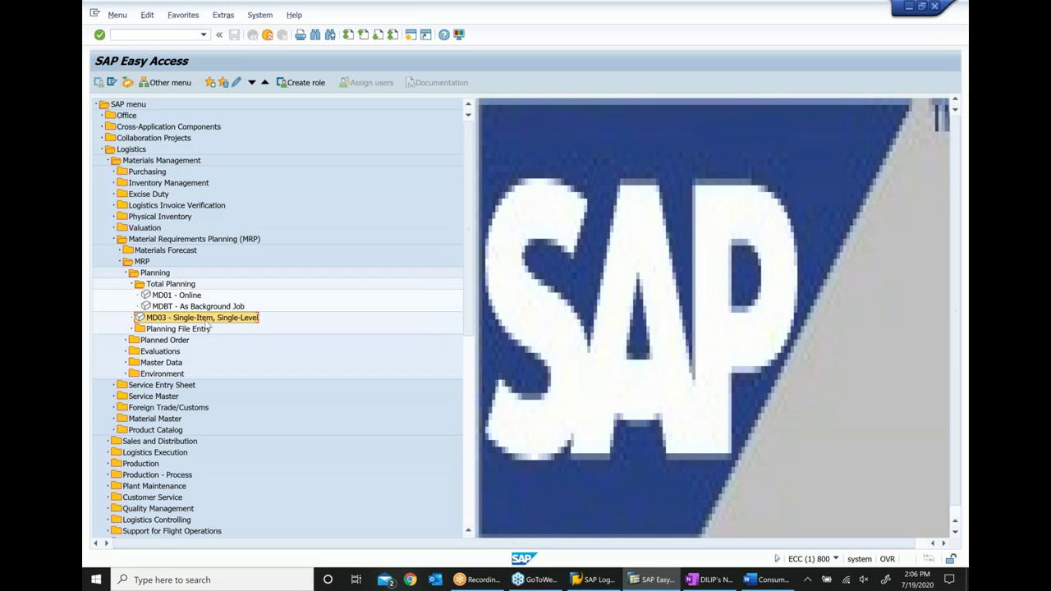
- Open MD03 Single-Item, Single-Level for material 13048, enter plant 1000 and set Create purchase req. to 1 (Purchase requisitions)
double_click(212, 317)
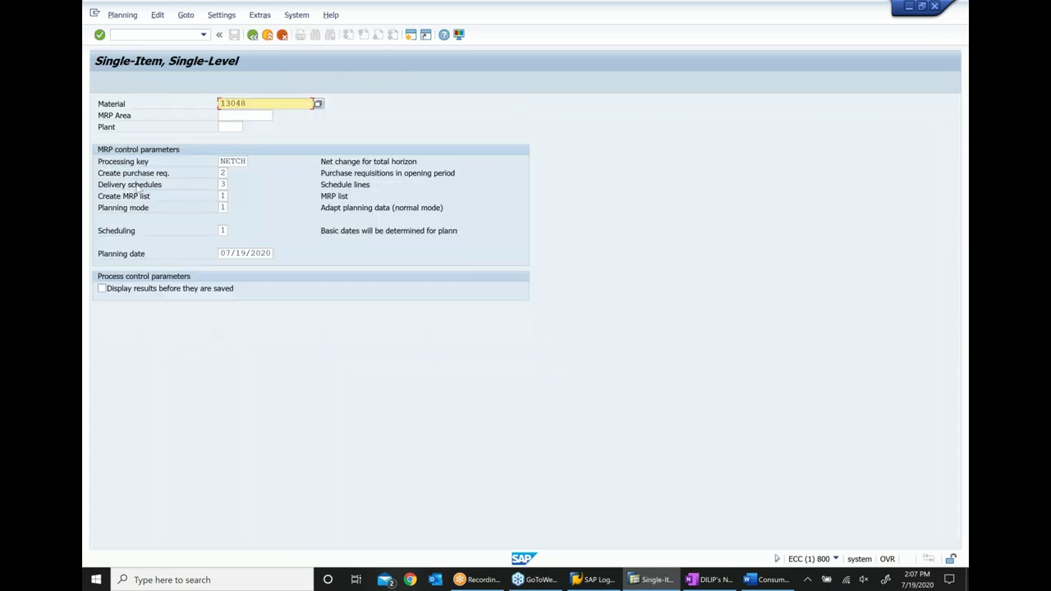
left_click(232, 128)
type("1000")
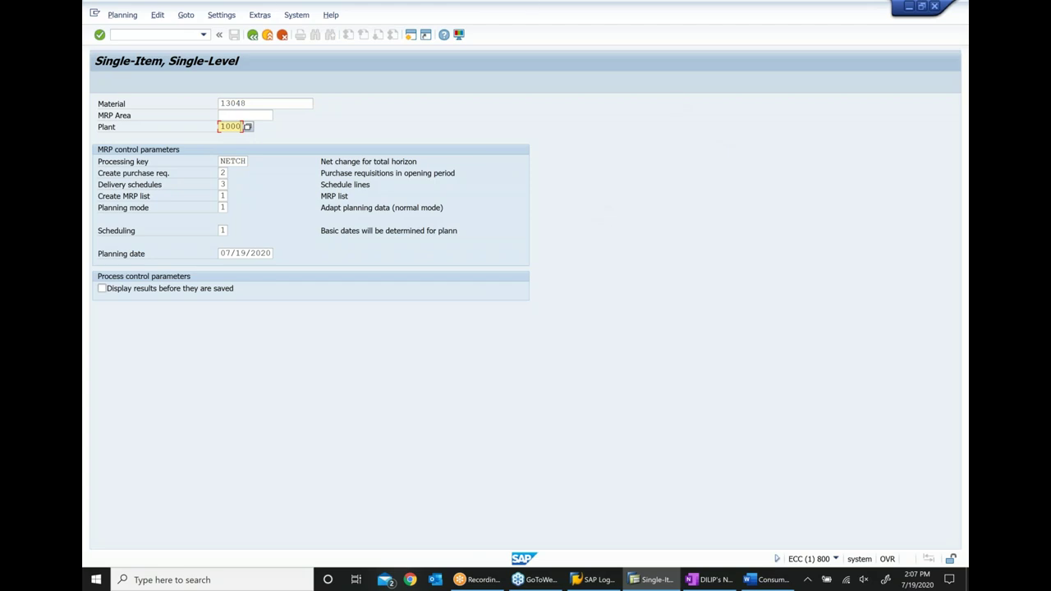
left_click(223, 173)
left_click(232, 174)
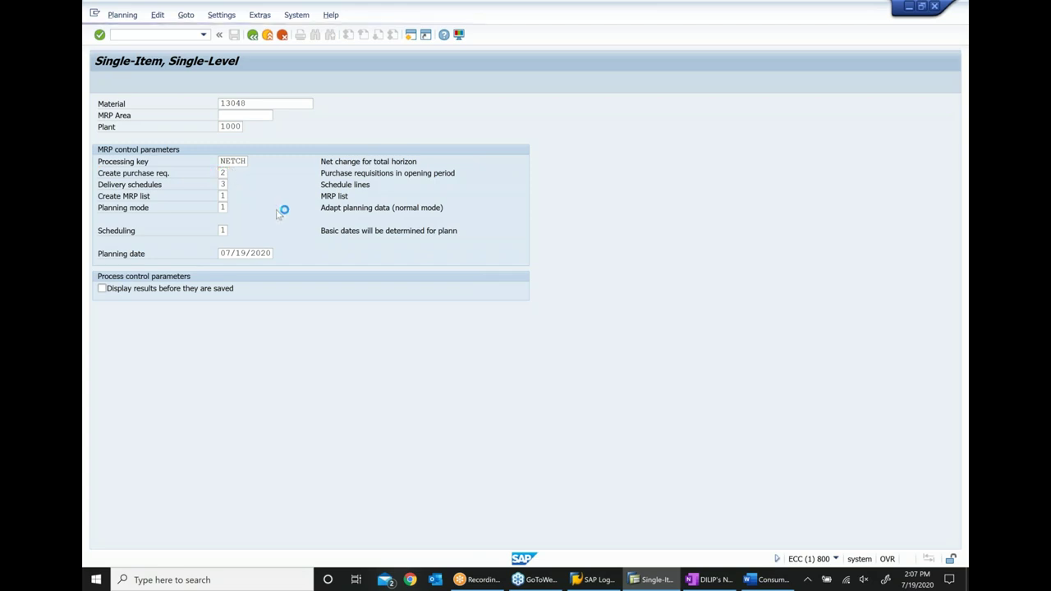
left_click_drag(220, 100, 590, 184)
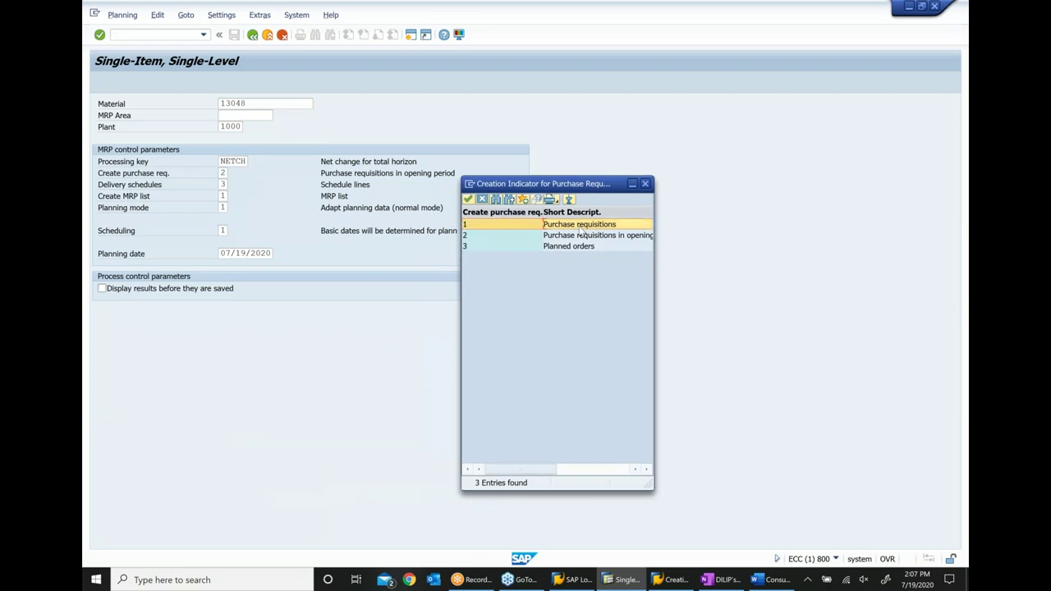
double_click(580, 226)
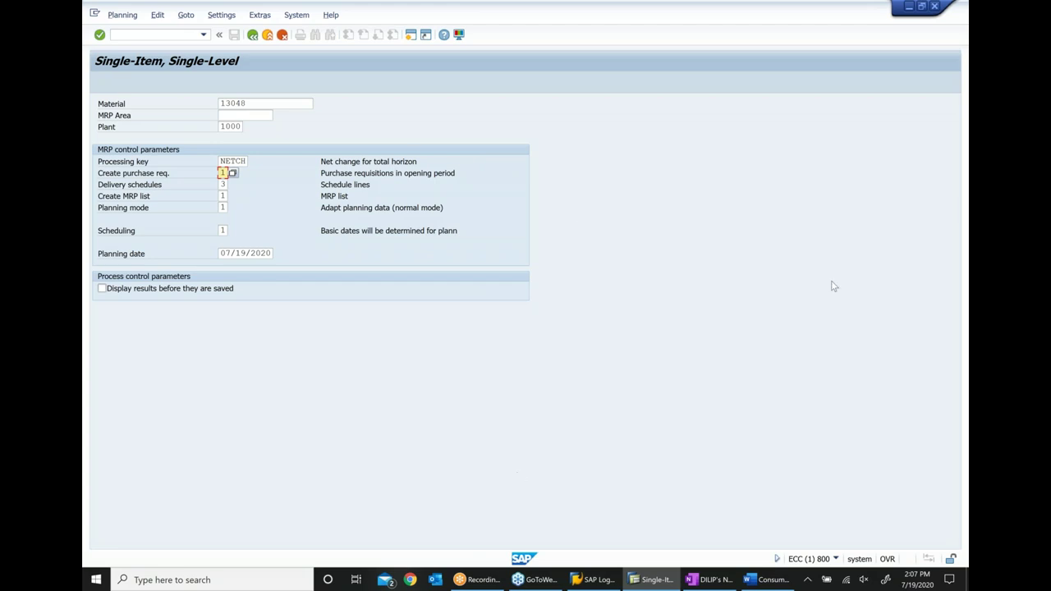
- Run the single-item, single-level MRP for material 13048 in plant 1000 and return to SAP Easy Access
left_click(964, 205)
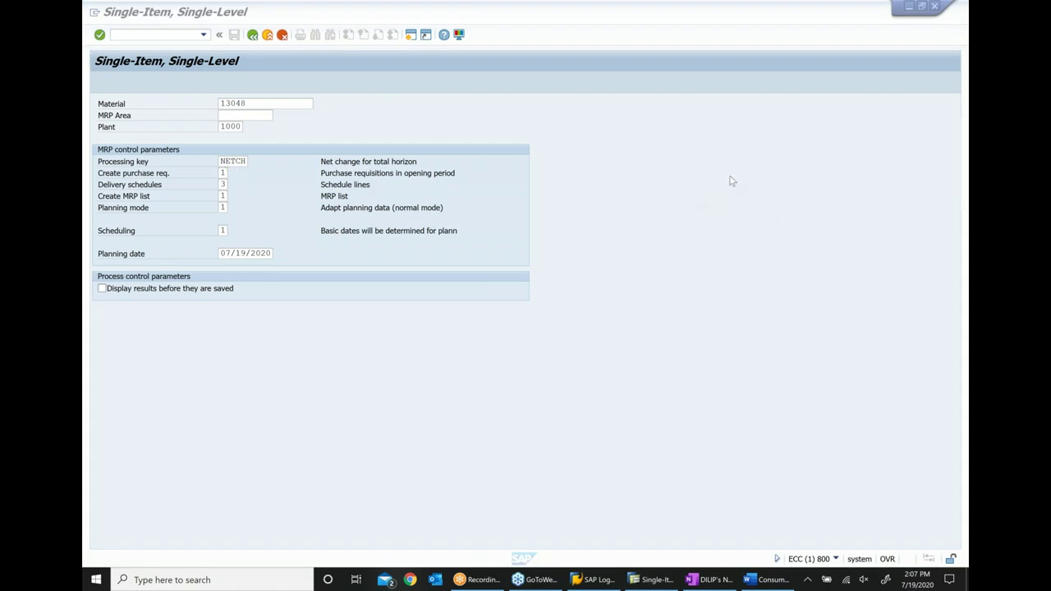
left_click(605, 342)
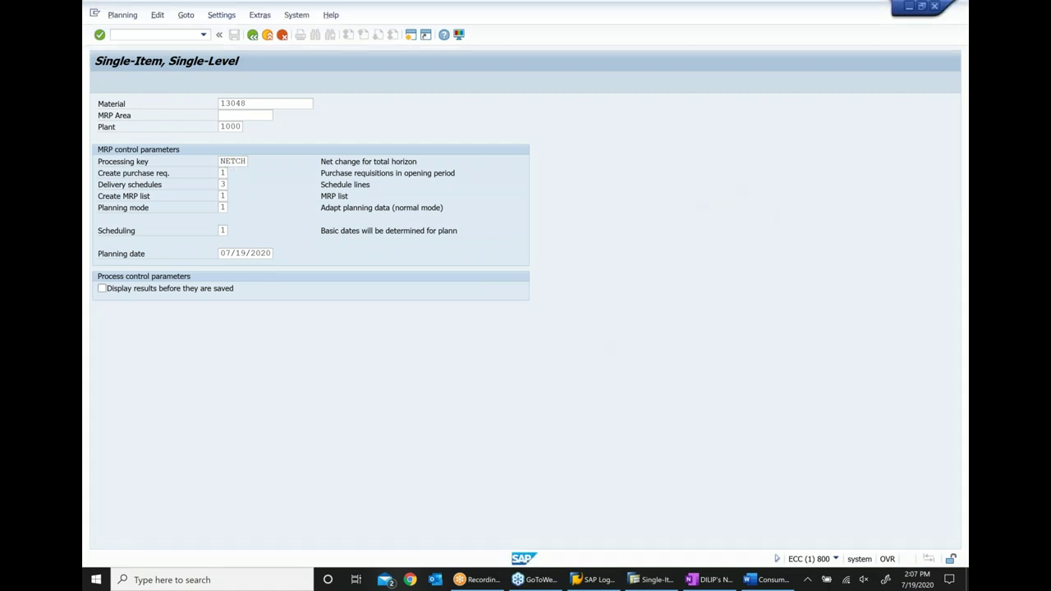
key("Return")
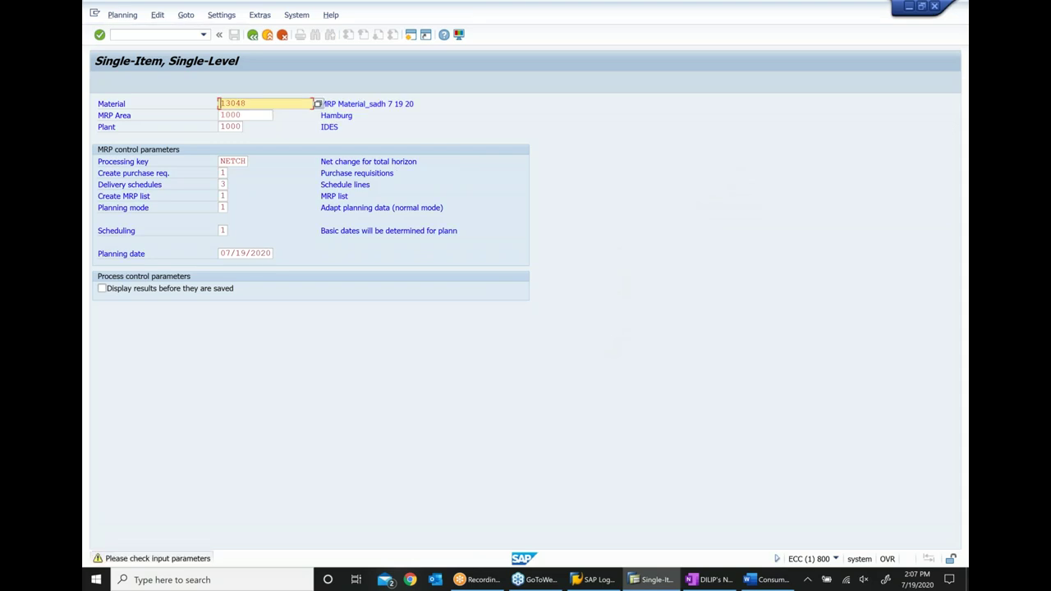
key("Return")
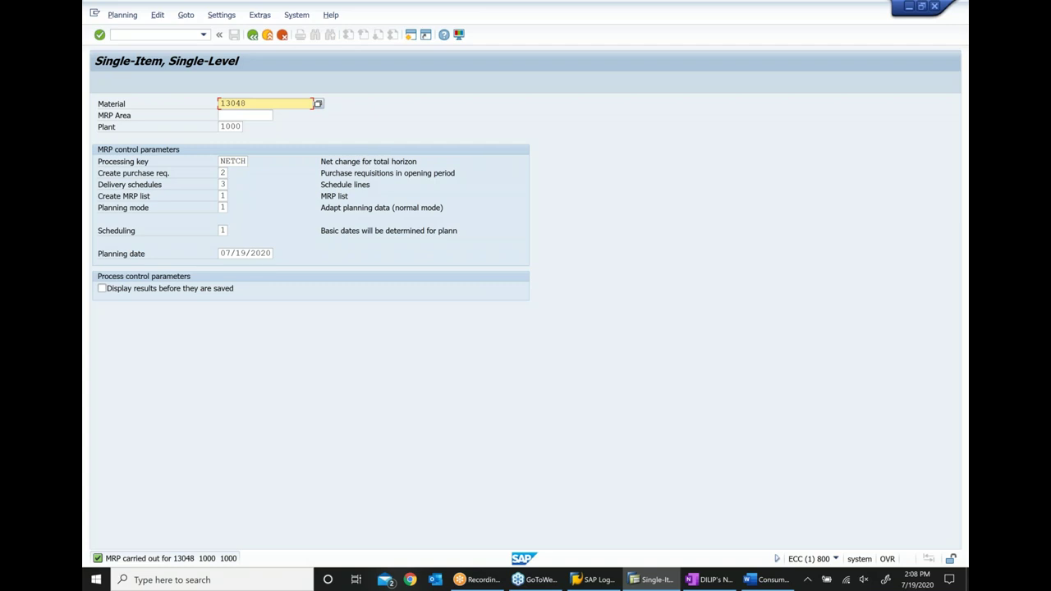
left_click(253, 40)
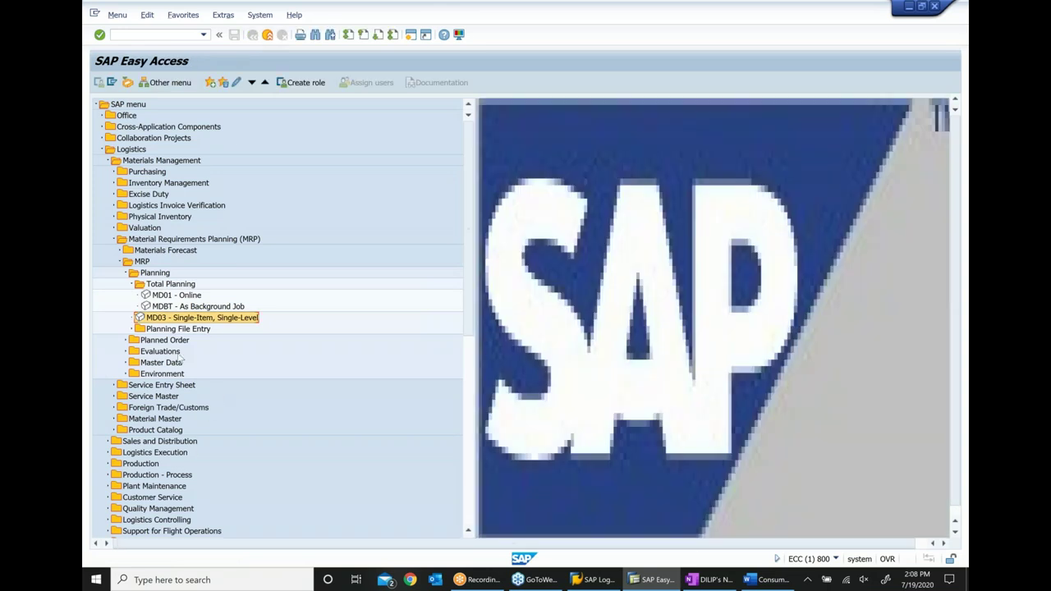
- Display the MD04 Stock/Requirements List from the MRP Evaluations for material 13048 in plant 1000
left_click(127, 351)
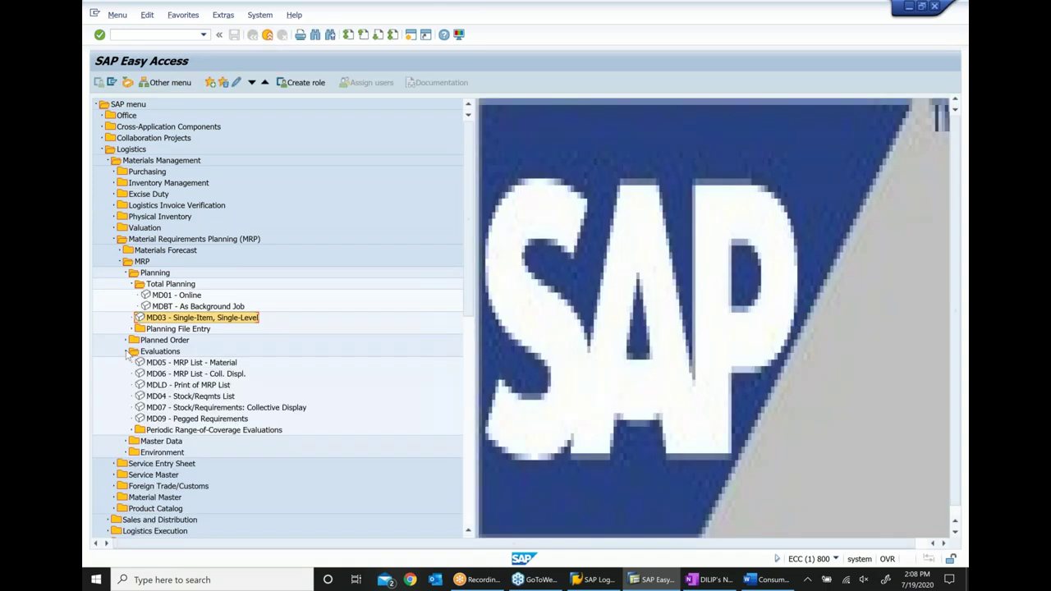
left_click(209, 398)
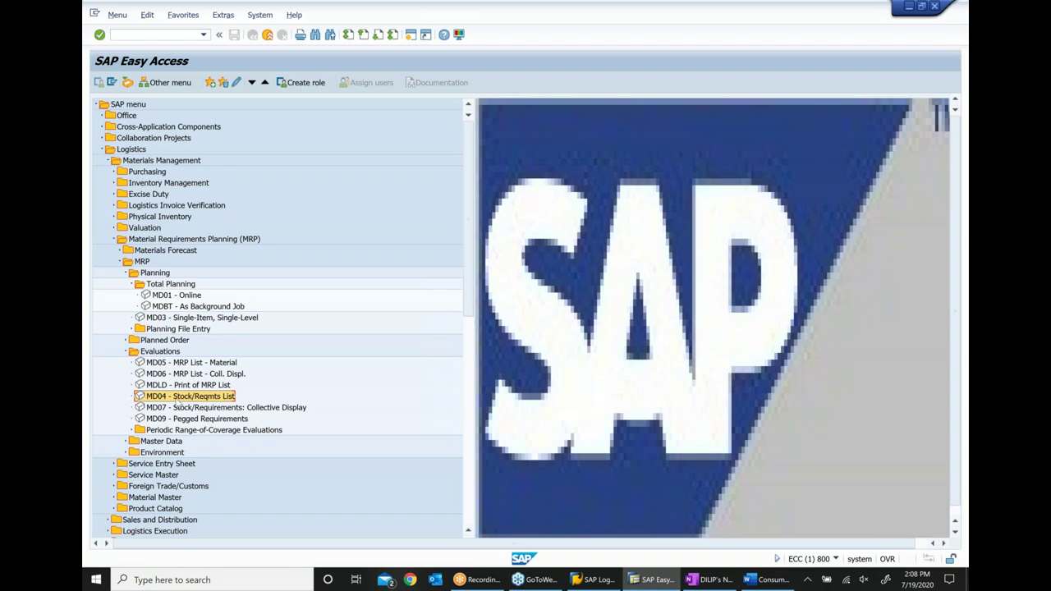
double_click(176, 399)
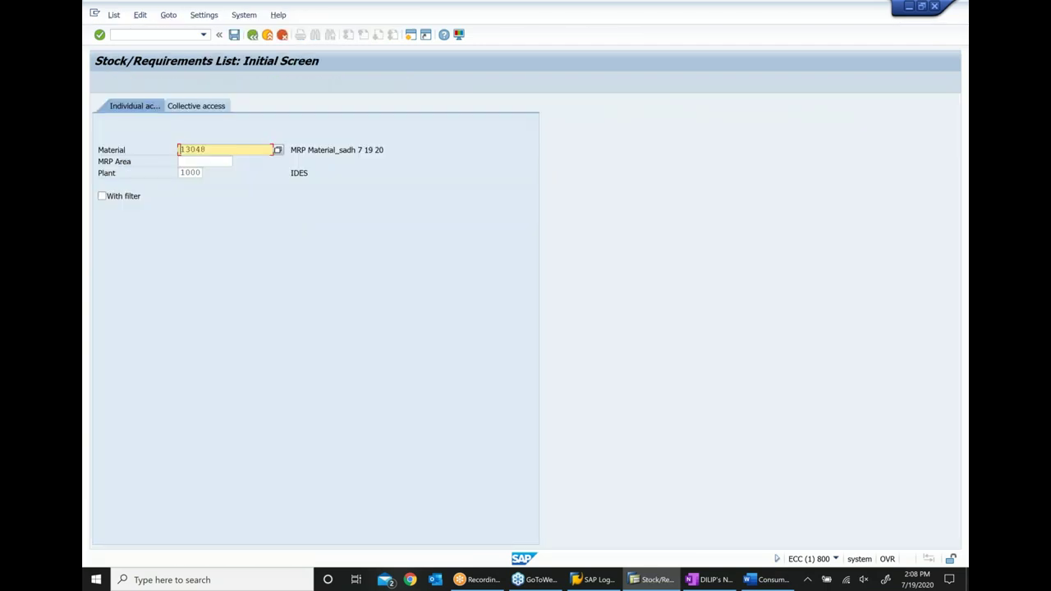
key("Return")
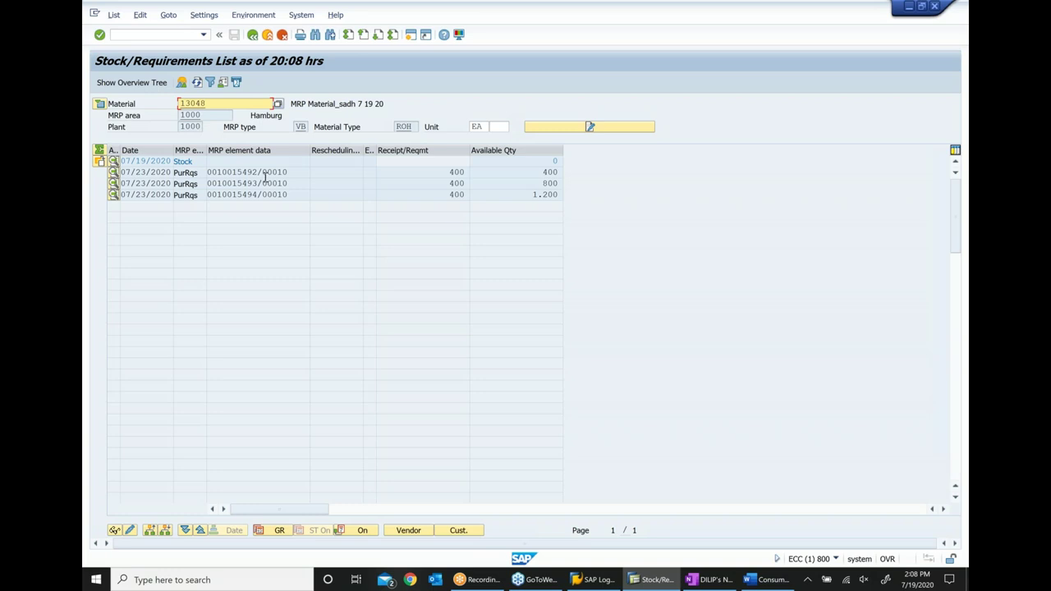
- Examine the purchase requisitions' numbers and quantities, view the first requisition's additional data, and return to SAP Easy Access
left_click_drag(260, 172, 207, 195)
left_click(260, 183)
left_click(258, 194)
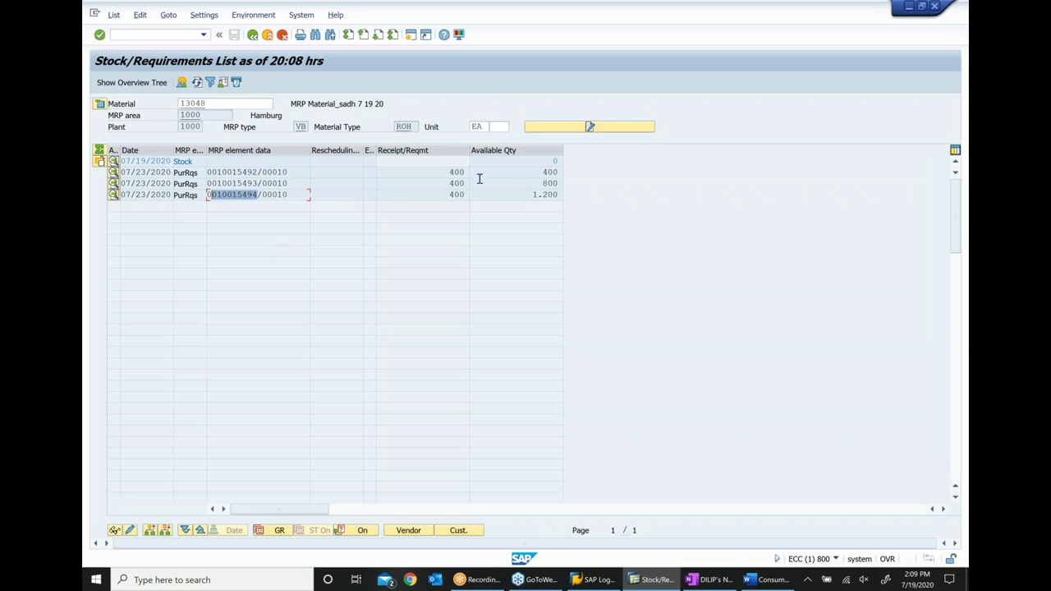
left_click_drag(449, 172, 470, 172)
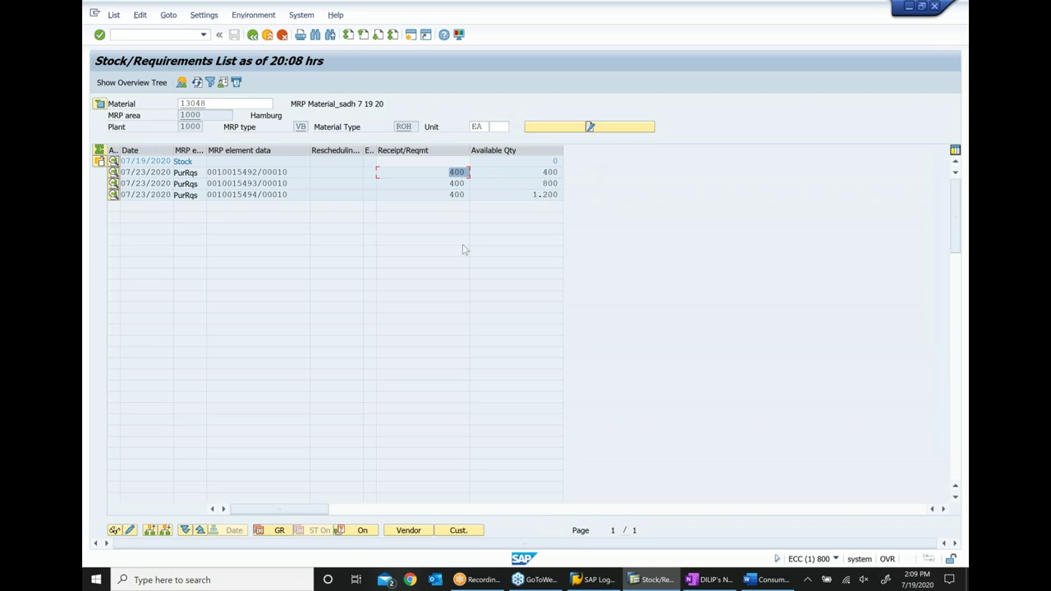
double_click(248, 174)
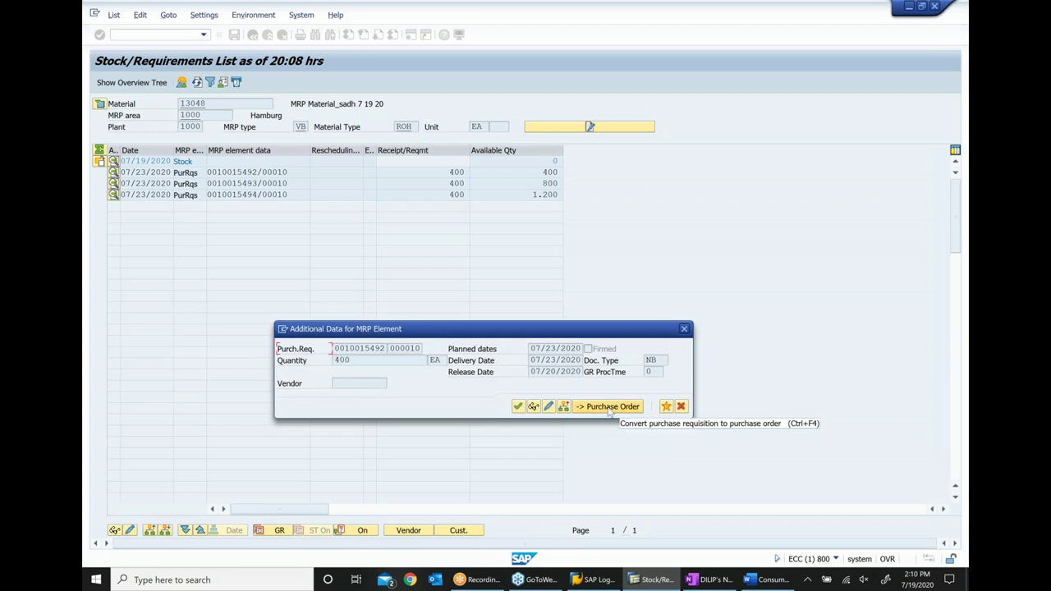
left_click(685, 329)
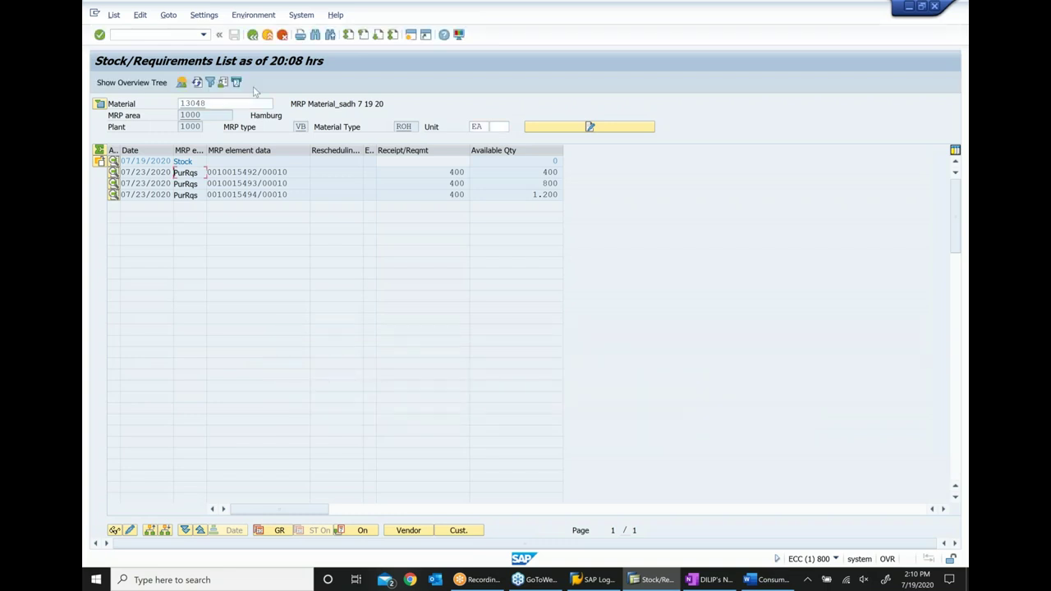
left_click(252, 36)
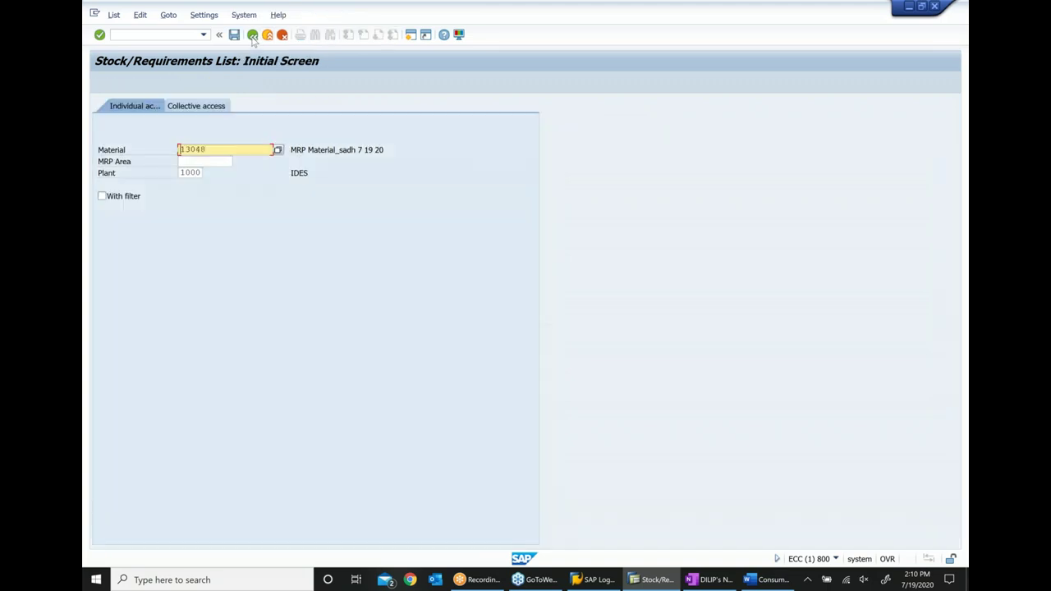
left_click(252, 36)
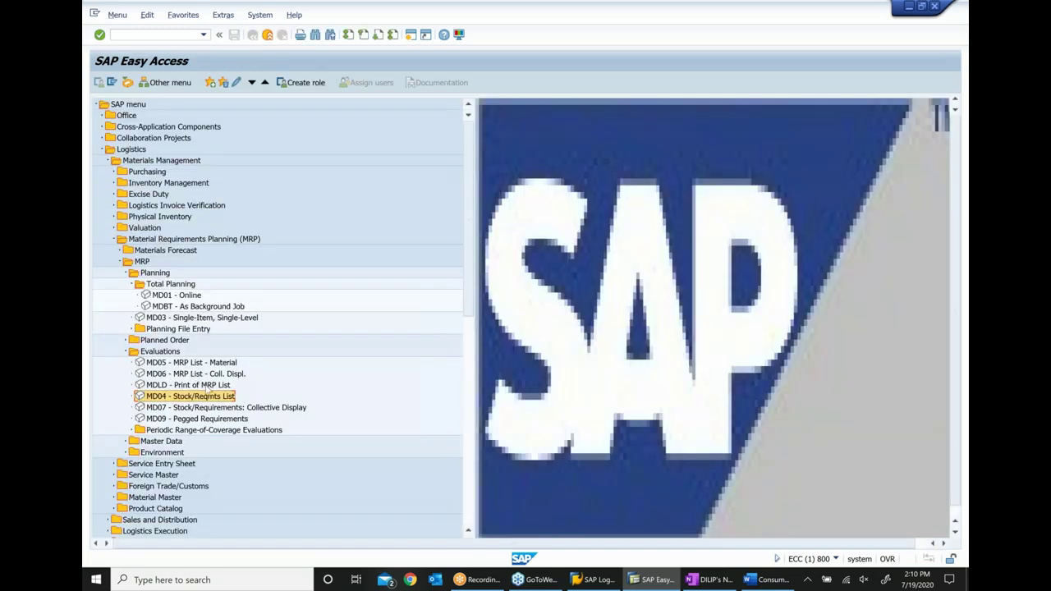
- Rerun MD03 for material 13048 in plant 1000 with Create purchase req. set to 3 (Planned orders), and leave the planning screen
left_click(187, 307)
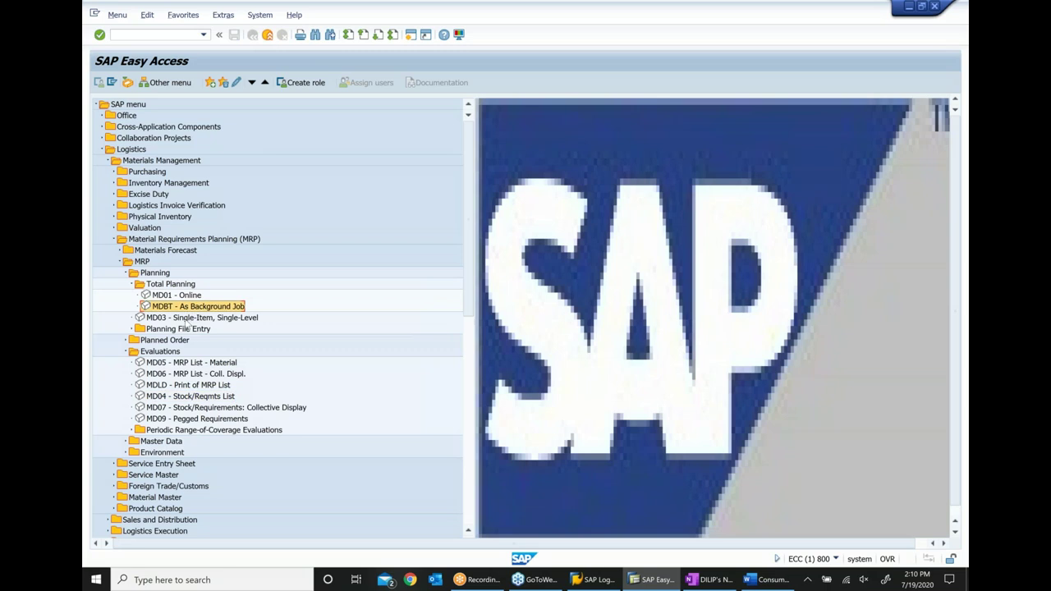
double_click(187, 318)
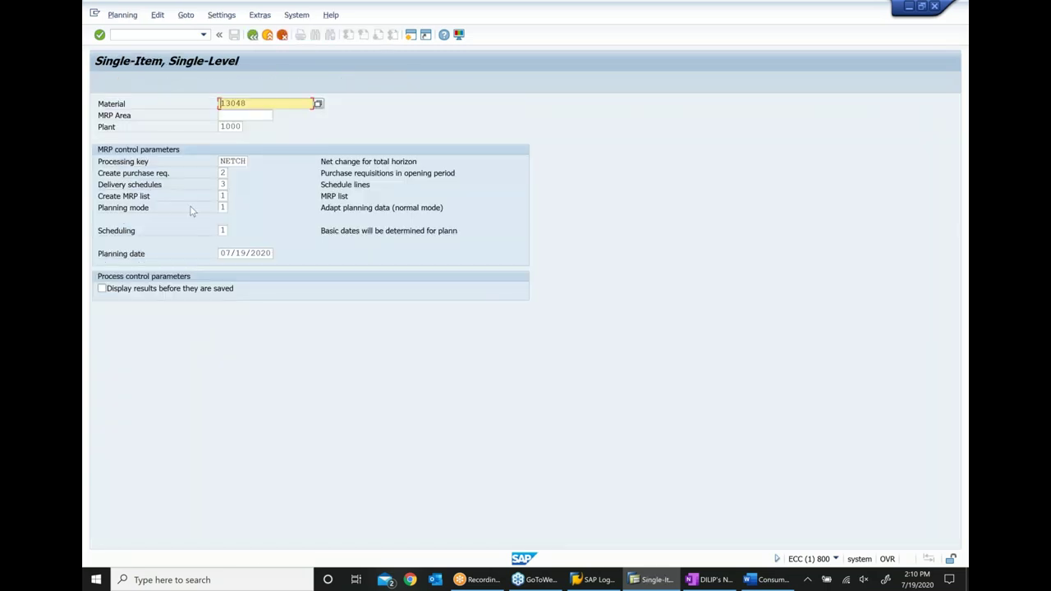
left_click(223, 173)
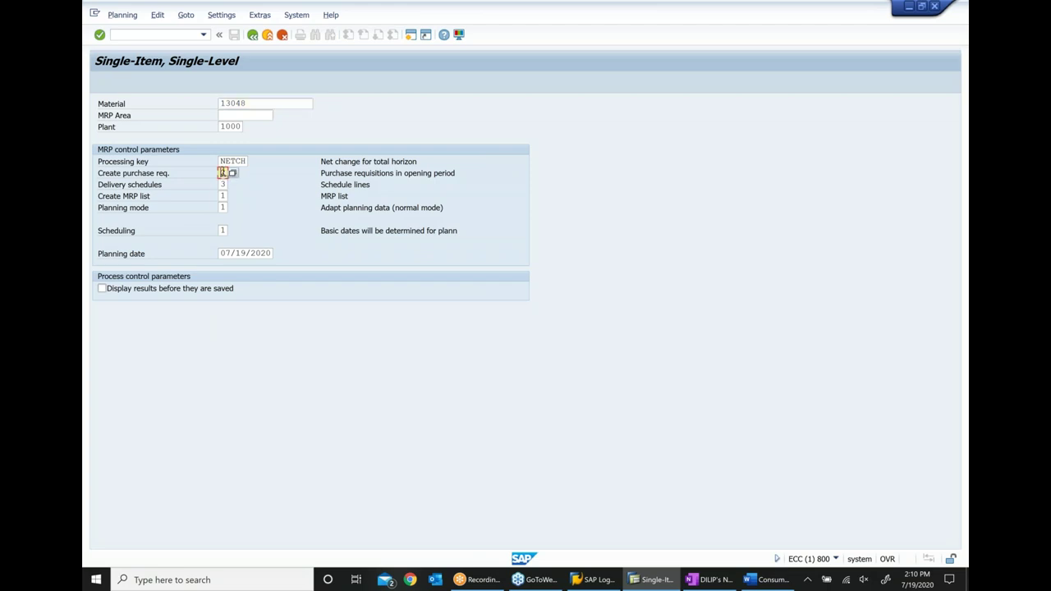
left_click(232, 174)
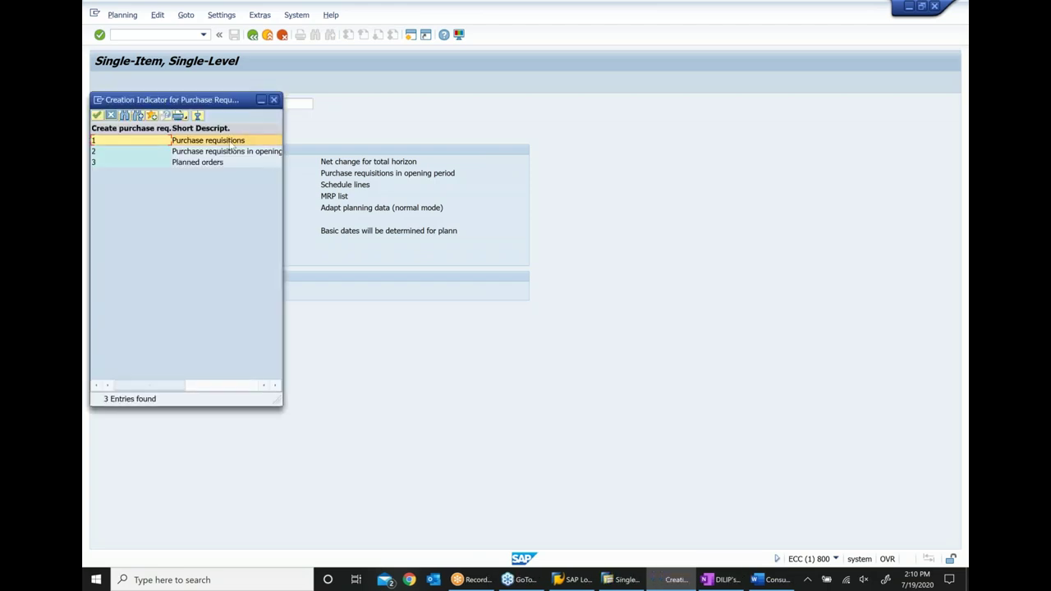
left_click(212, 163)
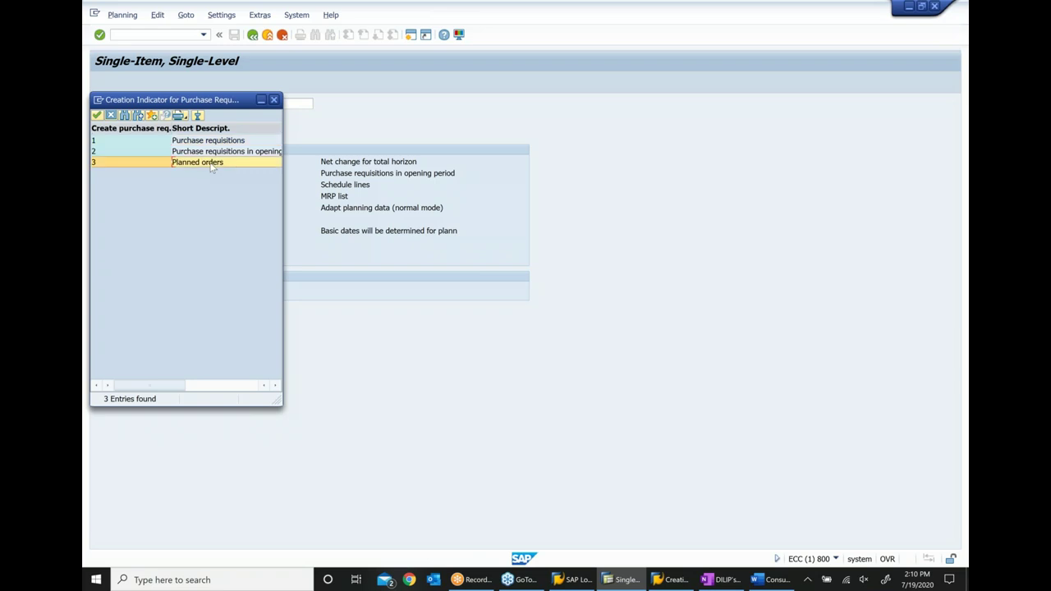
double_click(212, 163)
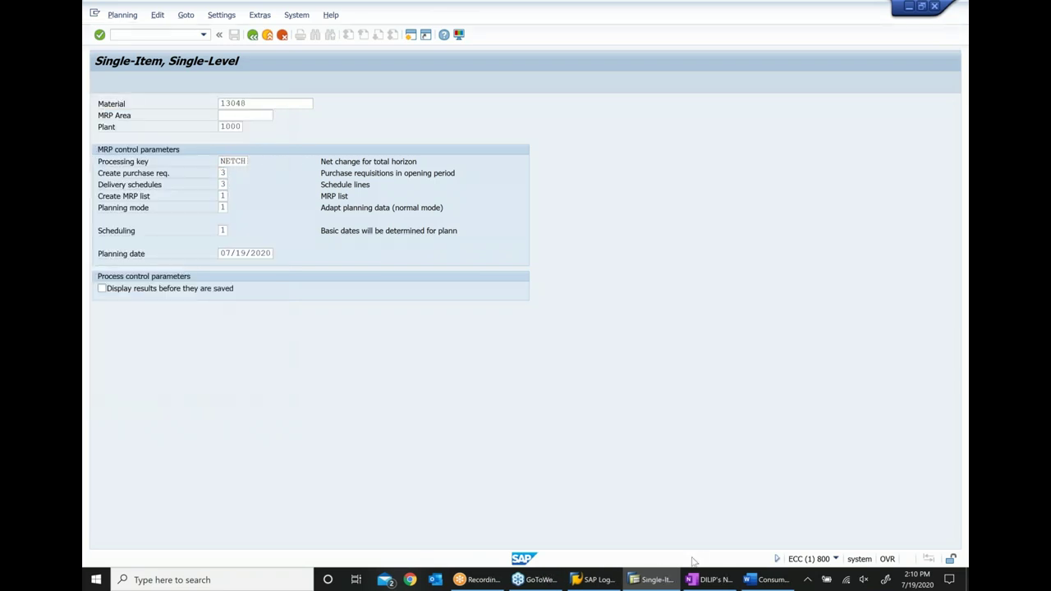
key("Return")
key("Return")
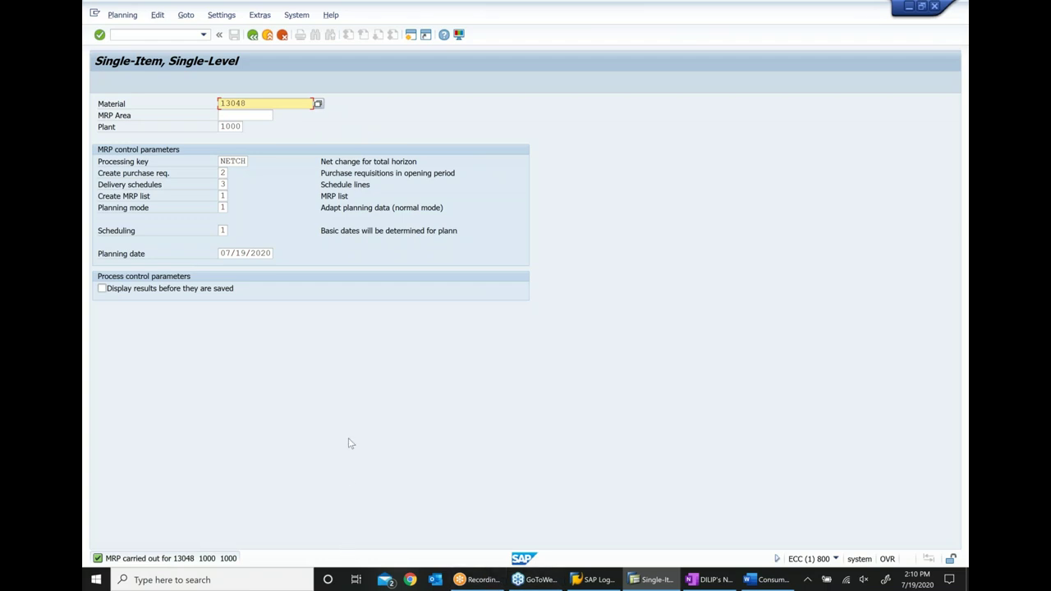
left_click(267, 35)
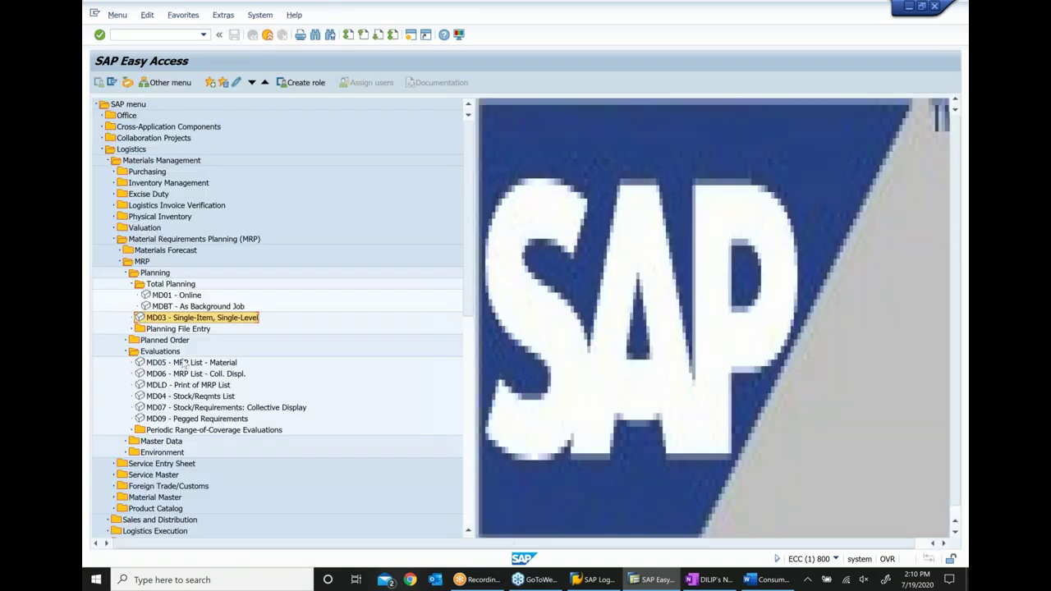
- Display the MD04 Stock/Requirements List for material 13048 in plant 1000 and open the first planned order's additional data
double_click(177, 398)
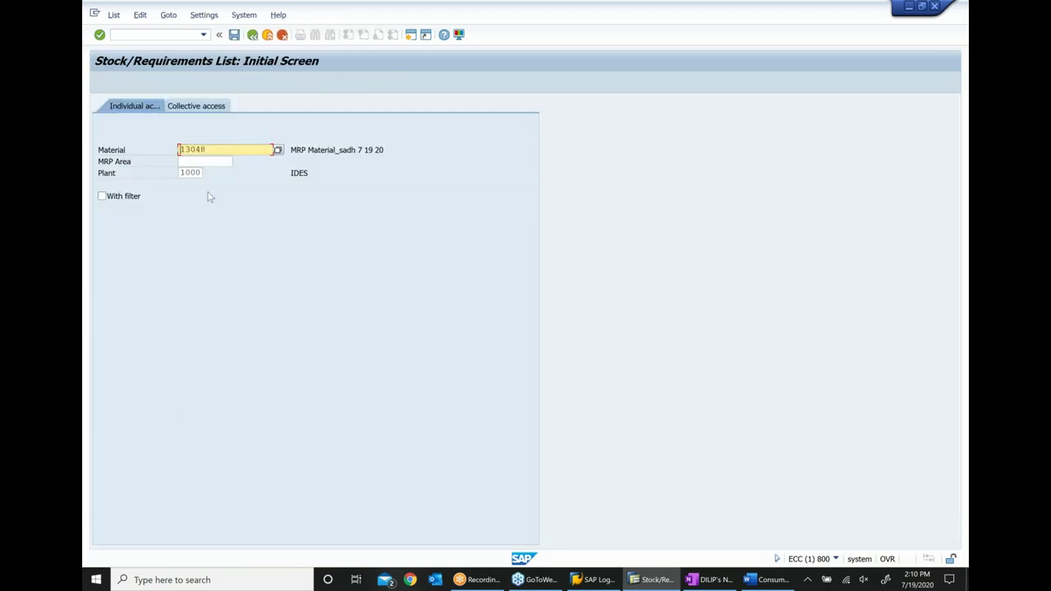
key("Return")
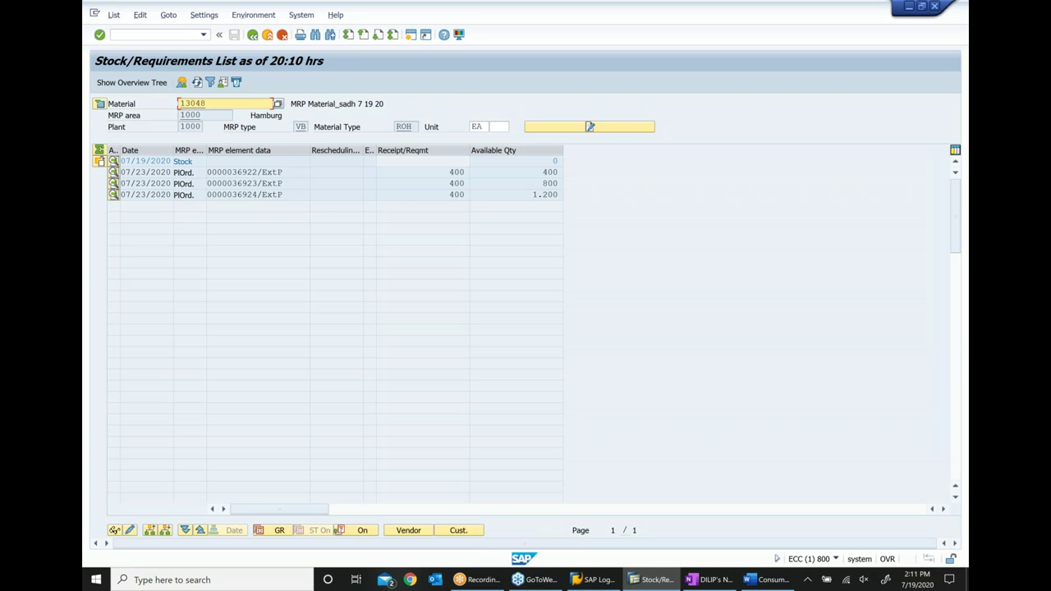
double_click(234, 173)
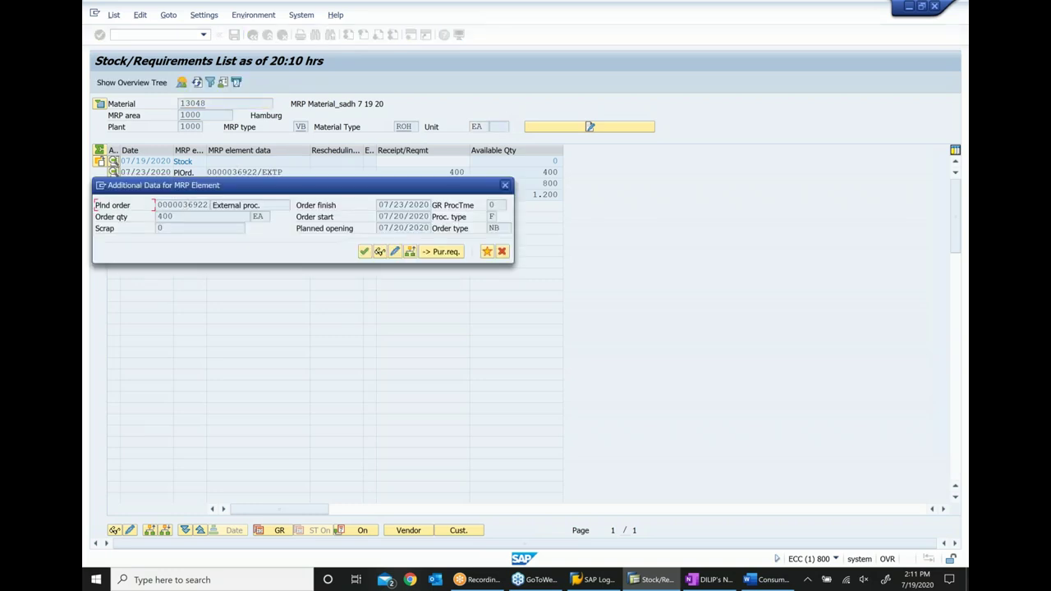
left_click_drag(290, 197, 443, 280)
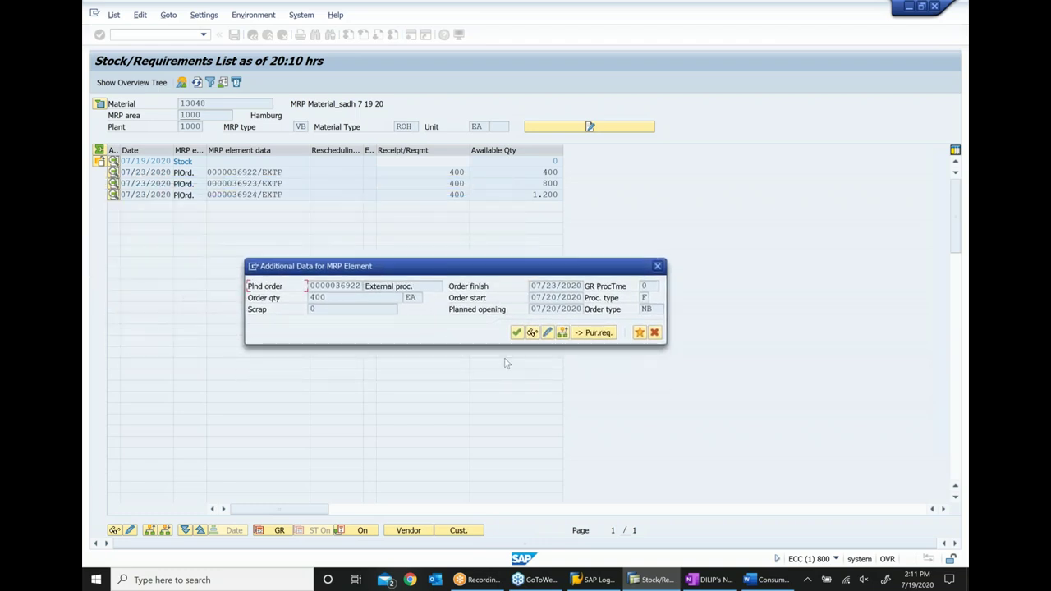
- Convert the first planned order into a purchase requisition for 400 EA, save it, and refresh the stock/requirements list
left_click(585, 334)
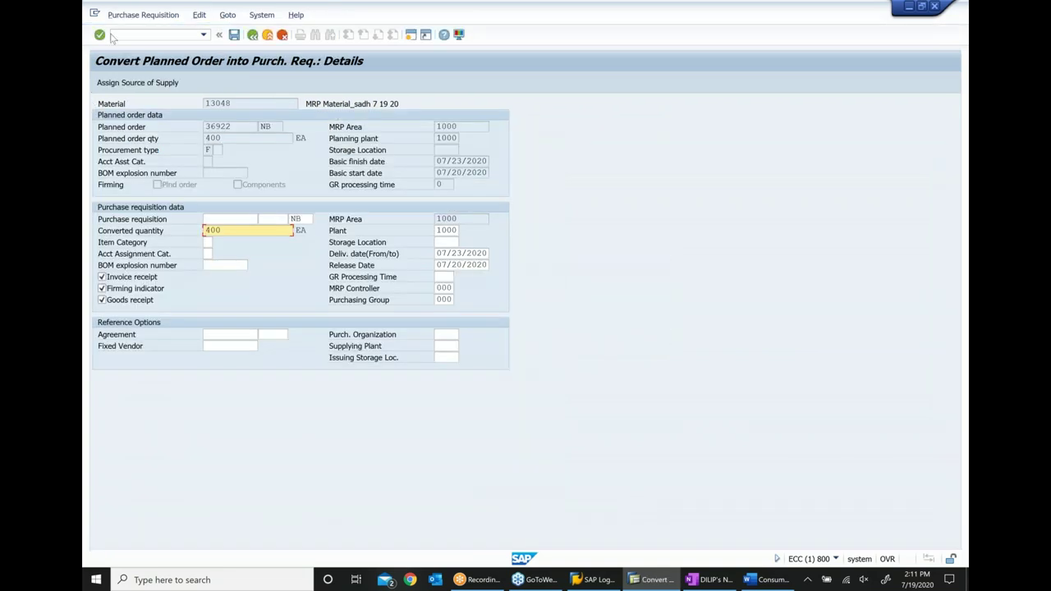
left_click(235, 37)
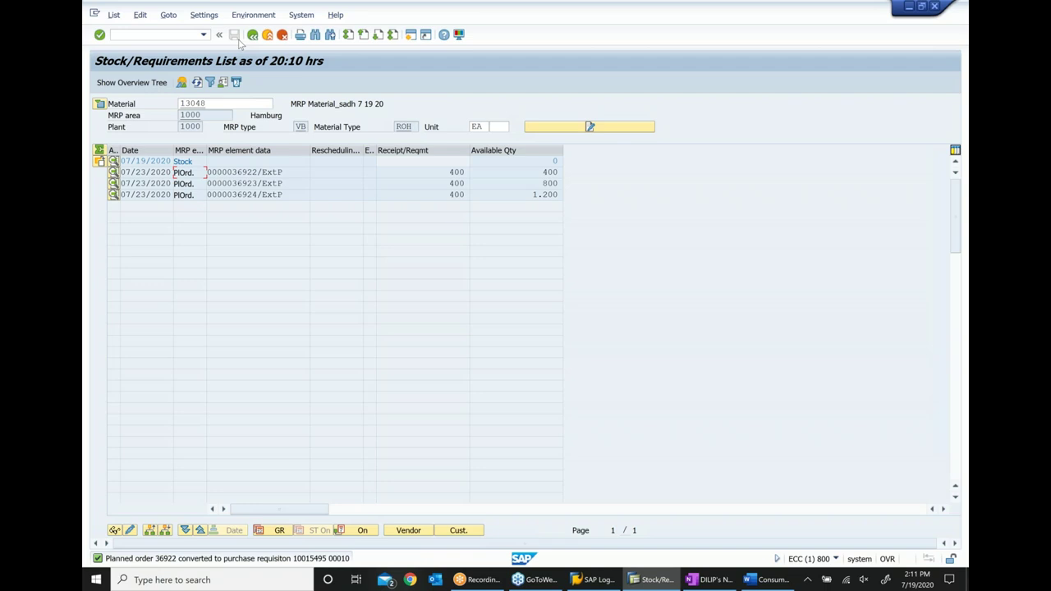
left_click(197, 82)
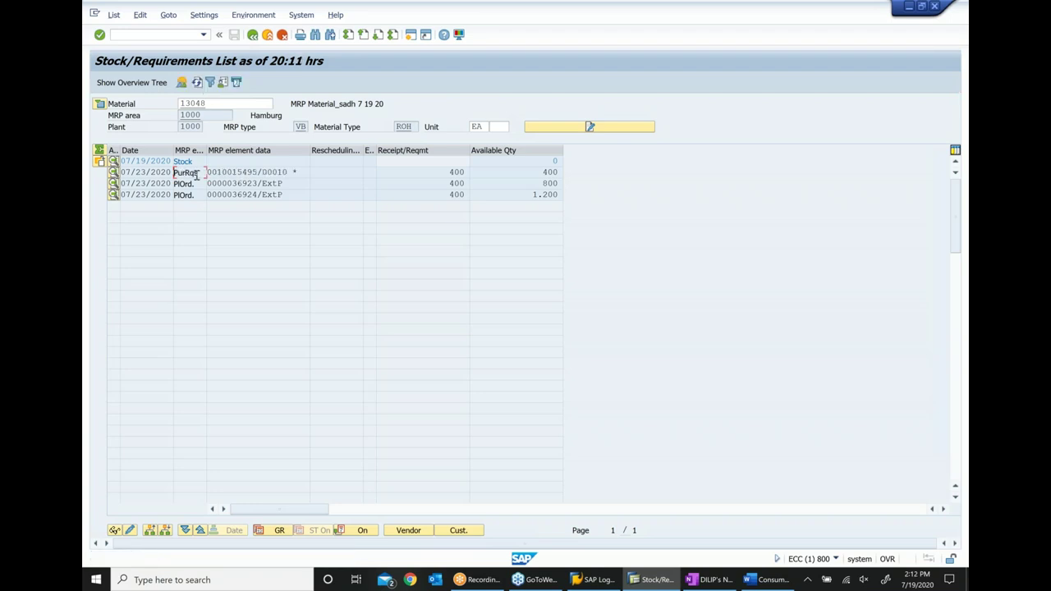
- Convert the purchase requisition for material 13048 into a purchase order, assigning purchasing organization 1000 and the staples vendor
double_click(210, 168)
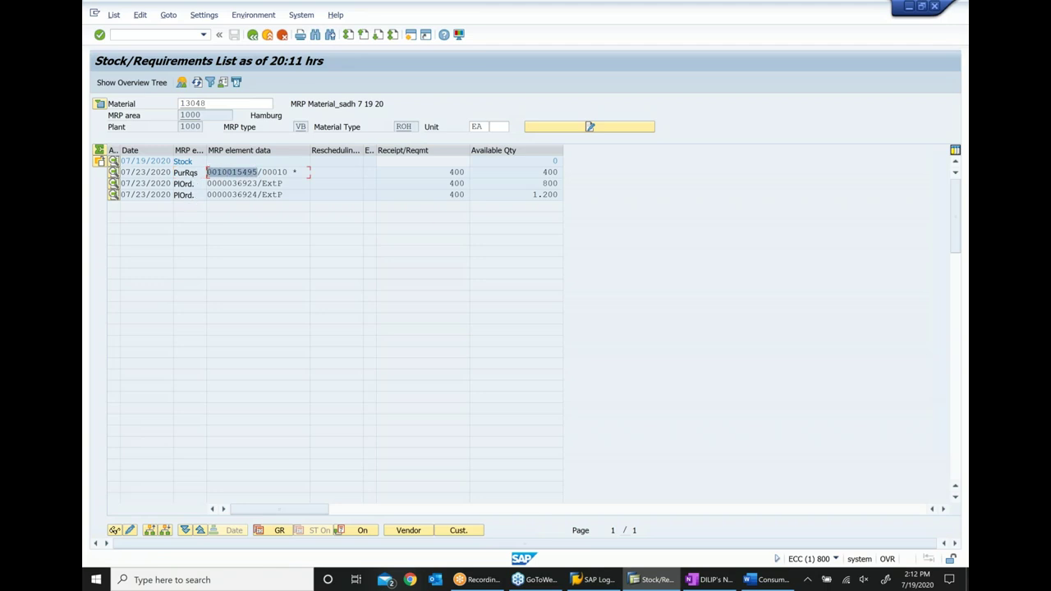
double_click(247, 173)
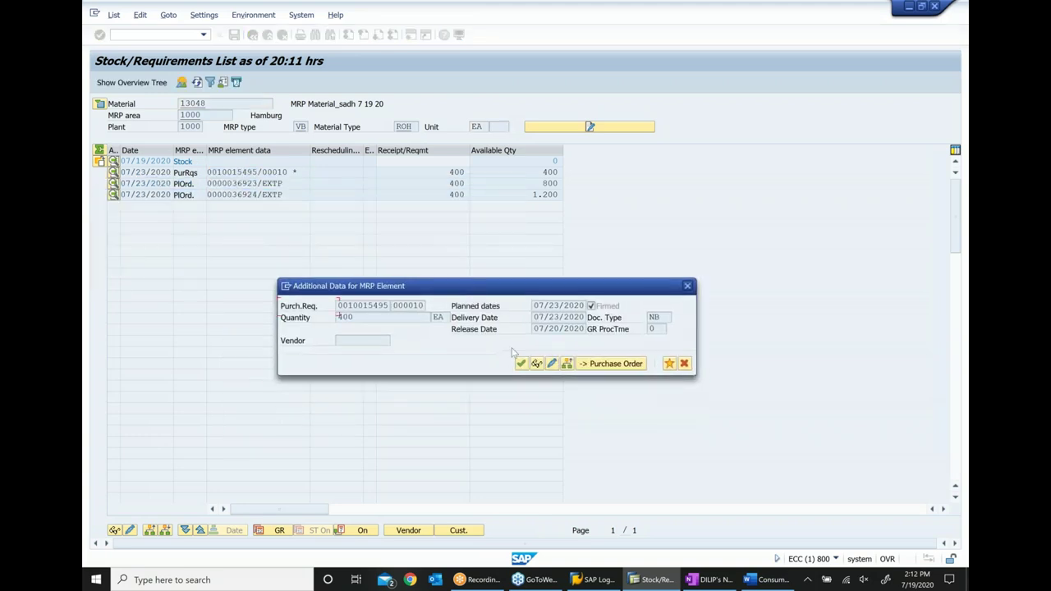
left_click(612, 364)
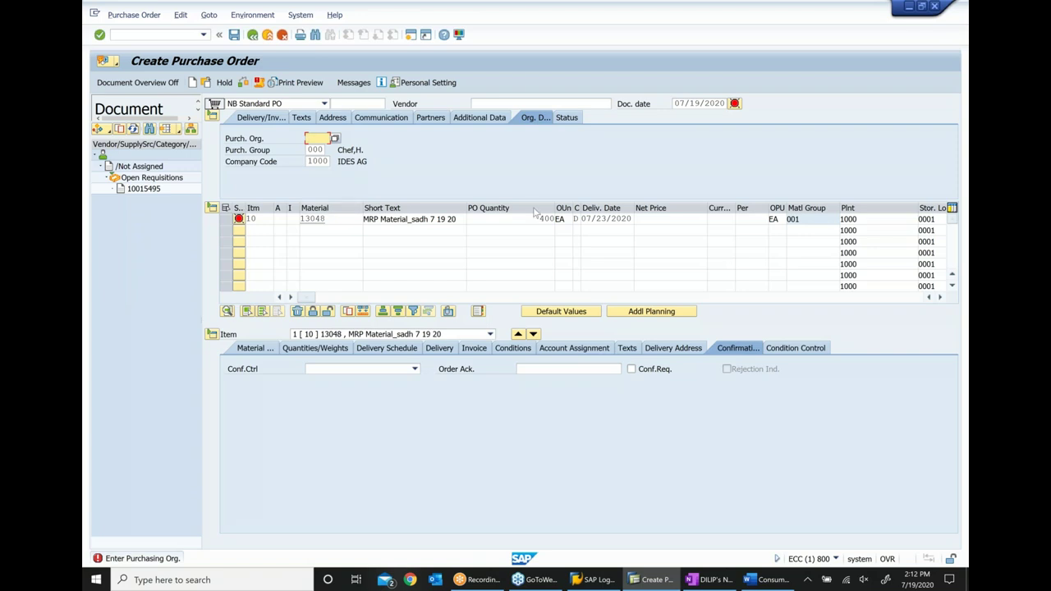
type("1000")
left_click(579, 103)
key("Down")
key("Return")
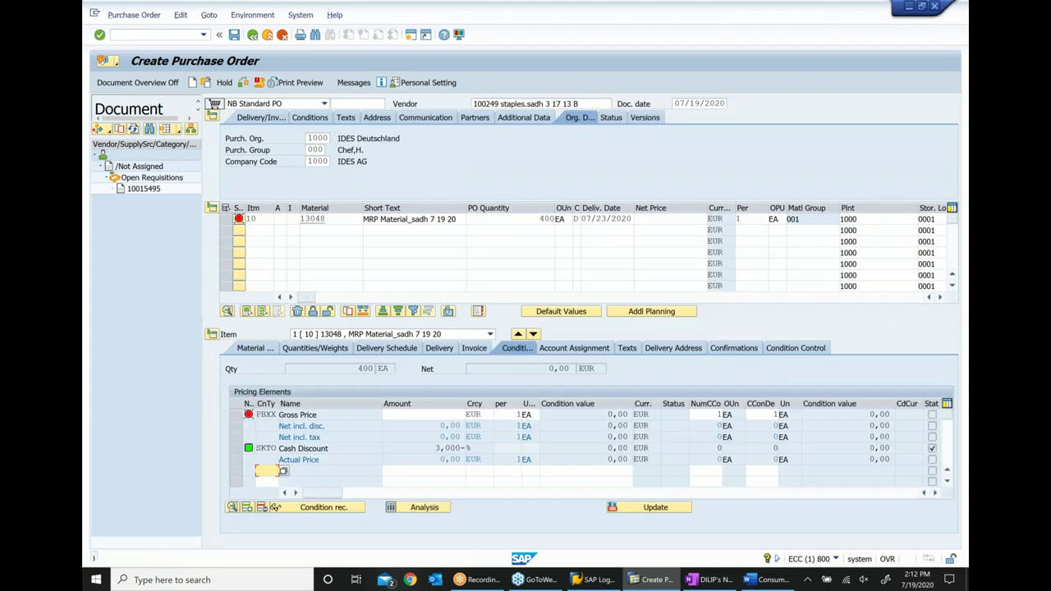
- Set the purchase order item's gross price to 10 EUR, save the order, and refresh the stock/requirements list
left_click(440, 415)
type("10")
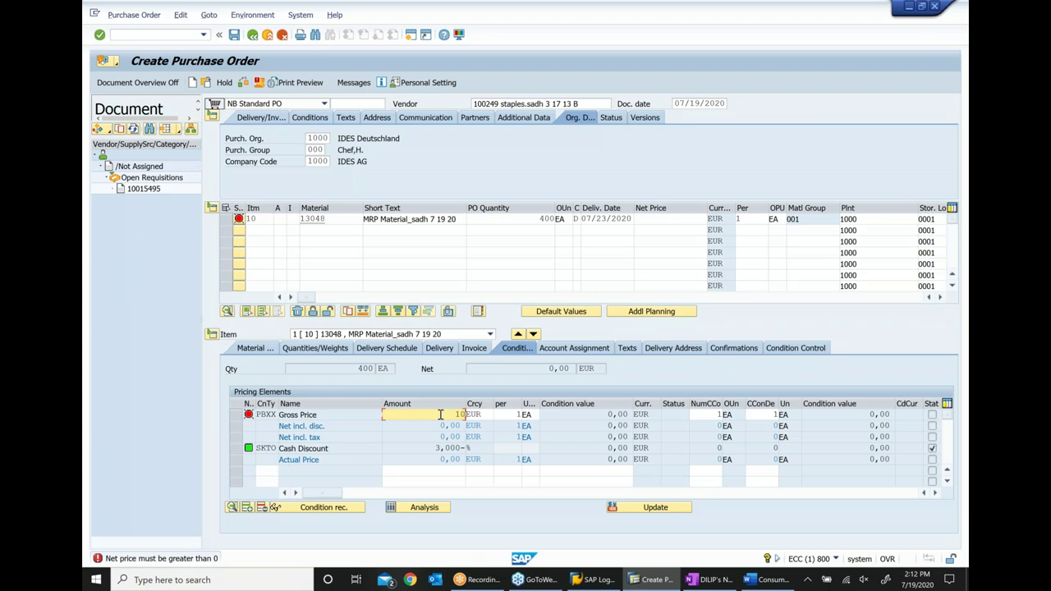
key("Return")
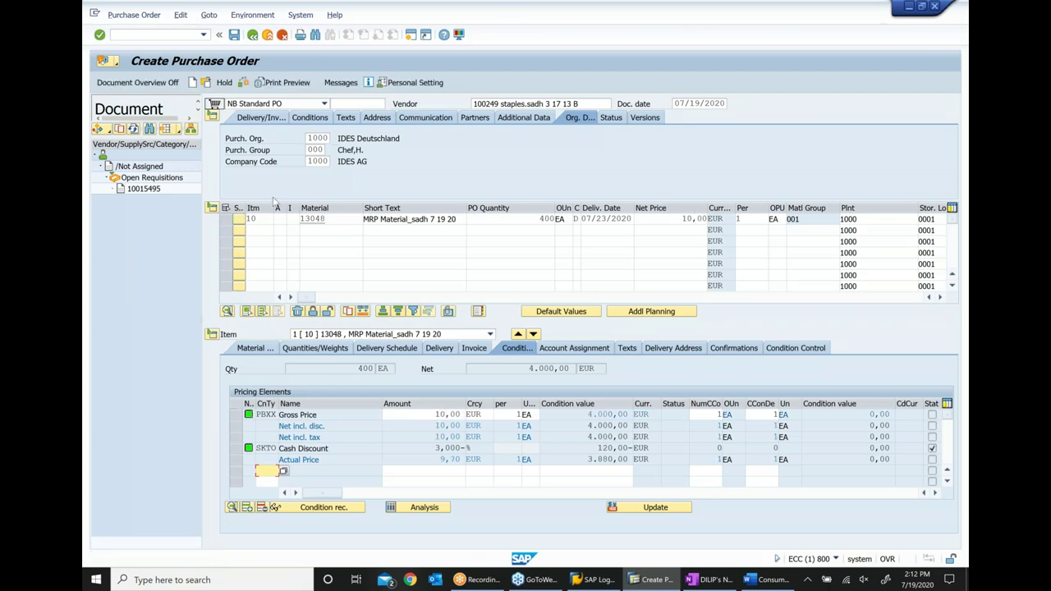
left_click(234, 36)
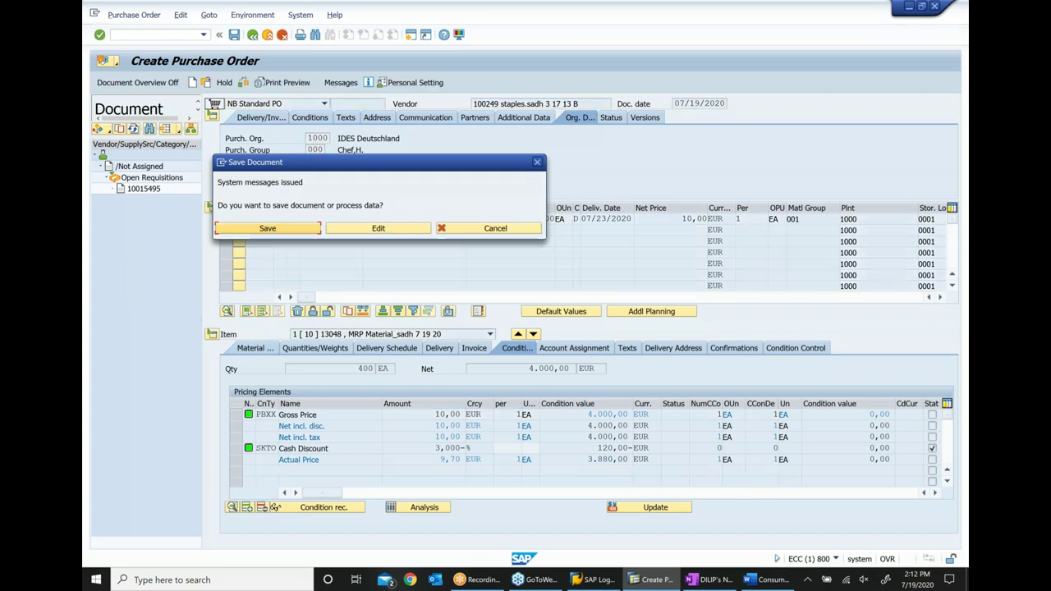
left_click(274, 229)
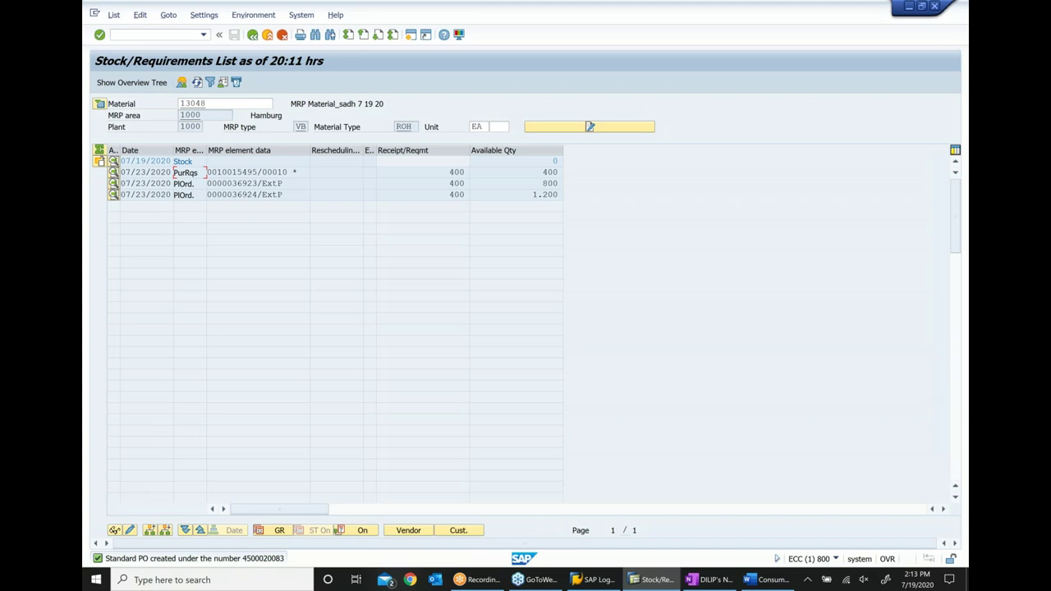
left_click(196, 83)
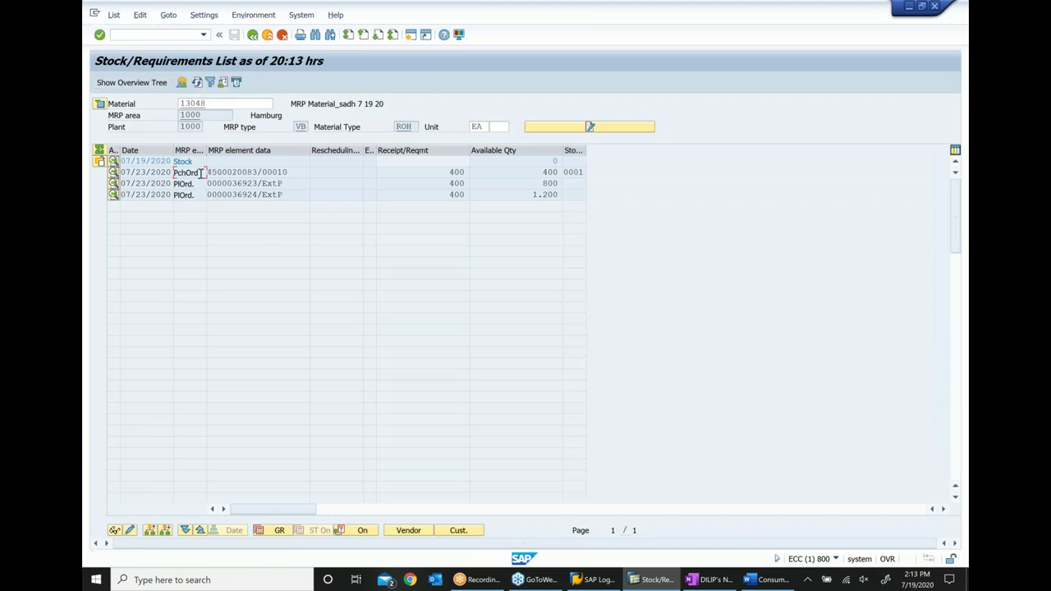
key("Tab")
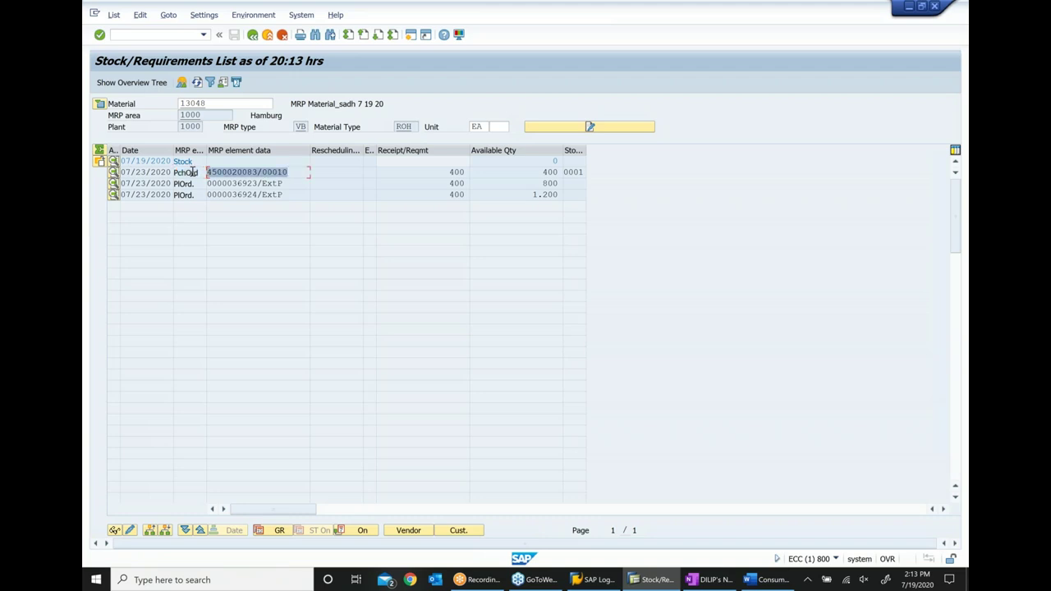
- Switch to the OneNote class notes and add the sub-bullet "Created Planned order" beneath the MD04 line
left_click(711, 580)
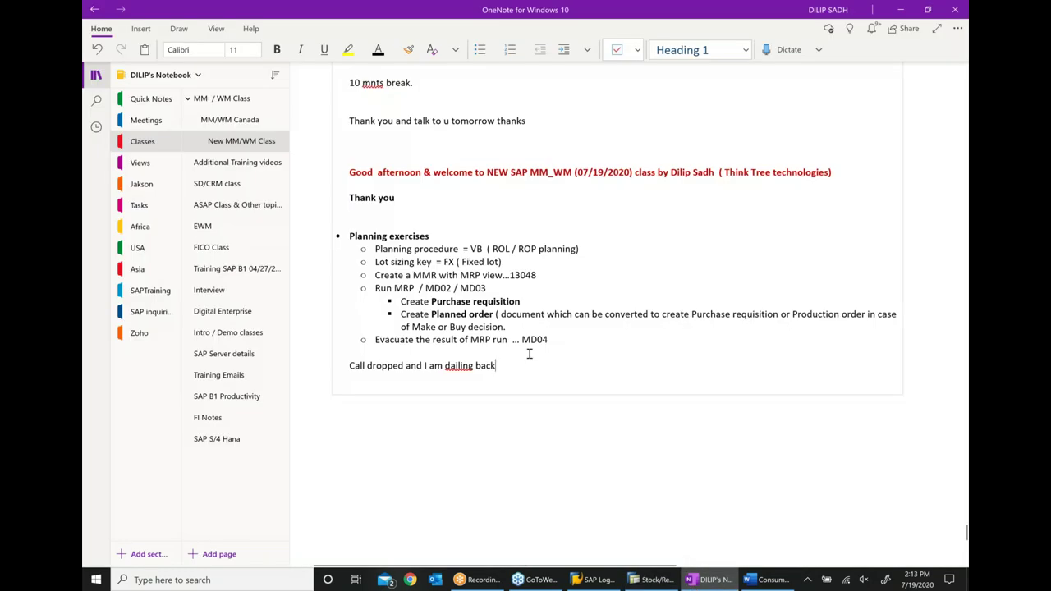
left_click(563, 339)
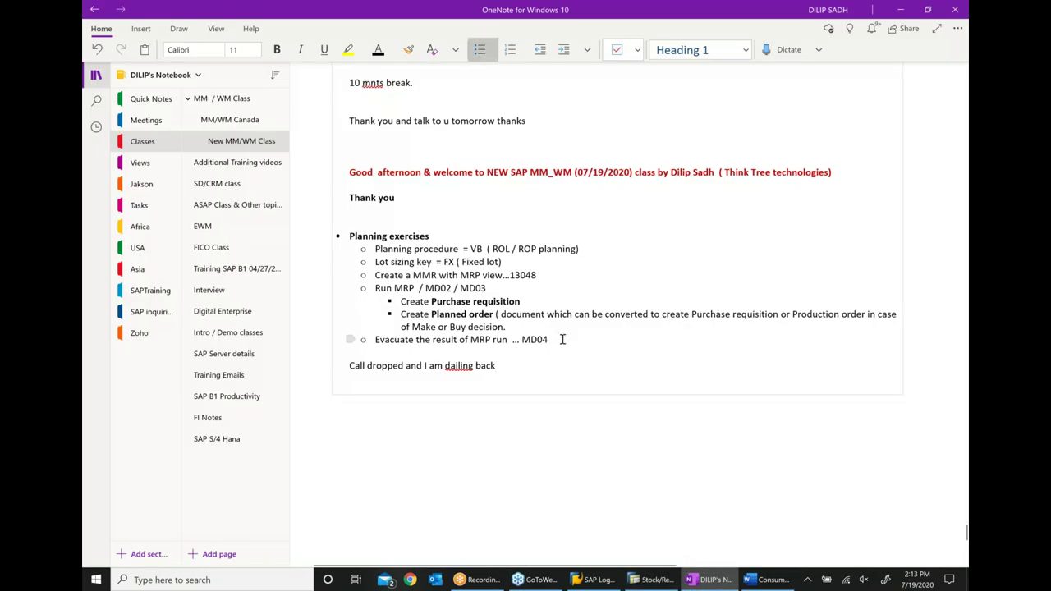
key("Return")
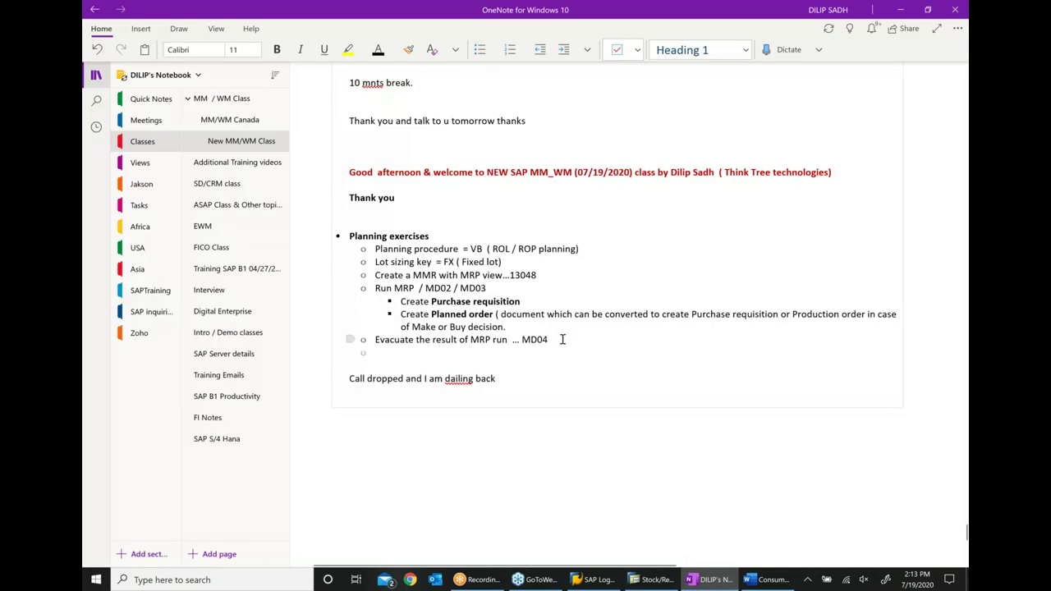
left_click(560, 59)
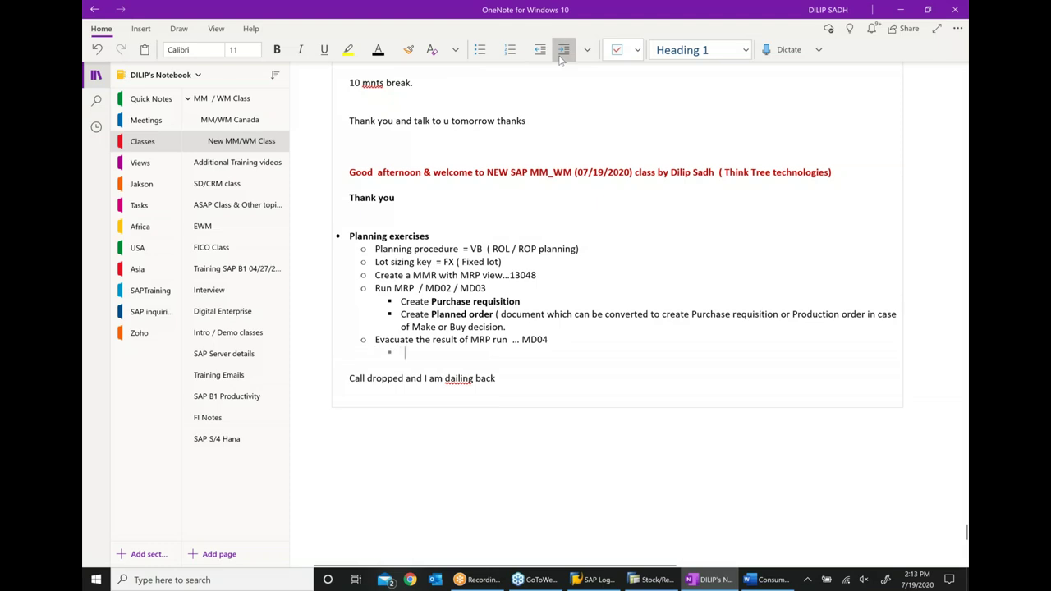
type("Created Planned order")
key("Return")
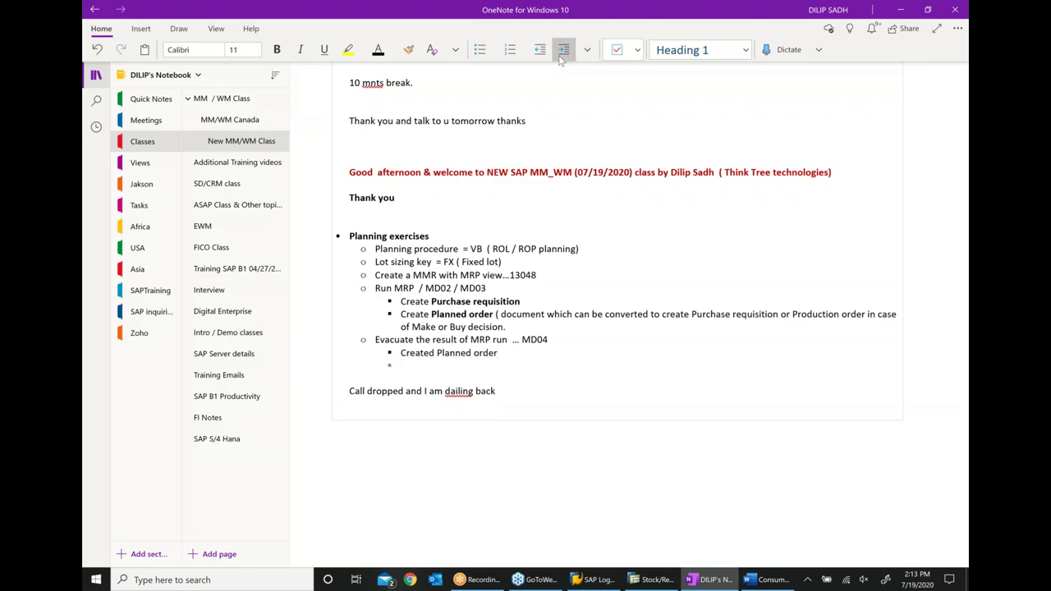
- Add sub-bullets "Converted Planned order to purchase requisition" and "Converted Purchase requisition to Purchase order" beneath "Created Planned order"
type("Converted ")
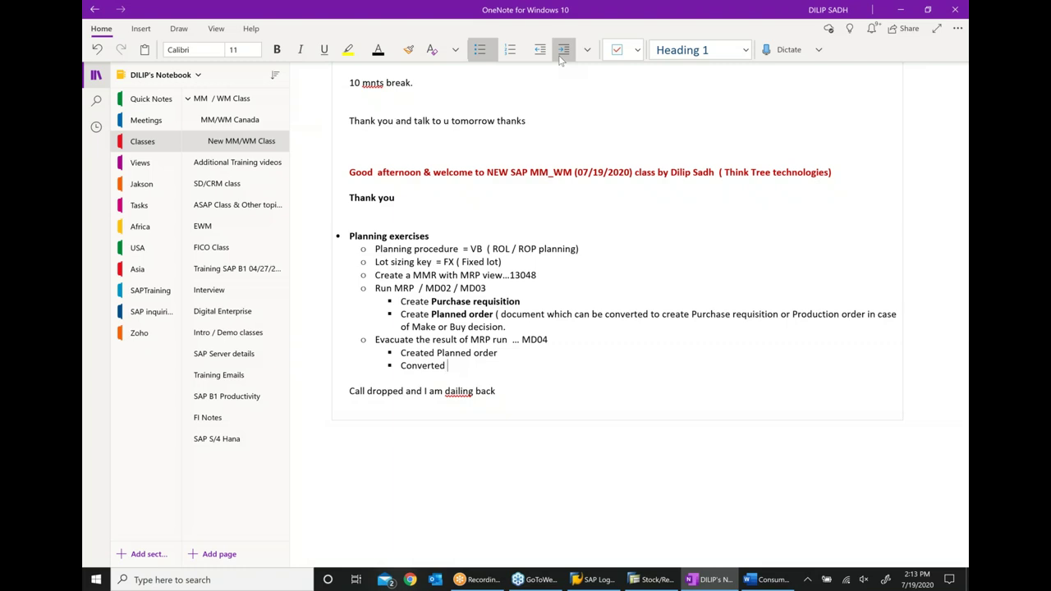
type("Planned order to purchase ")
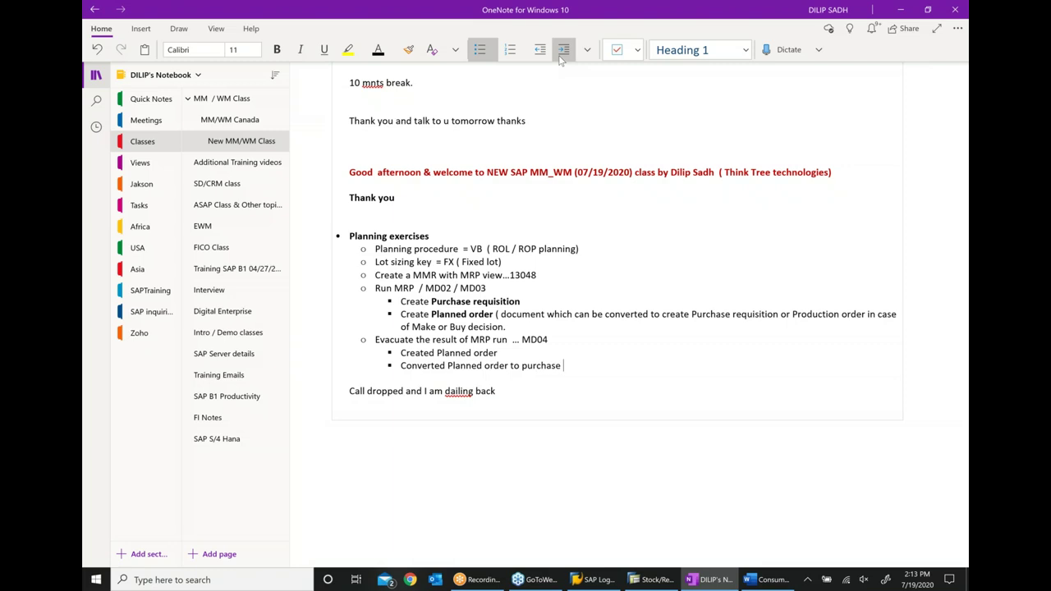
type("requisition")
key("Return")
type("C")
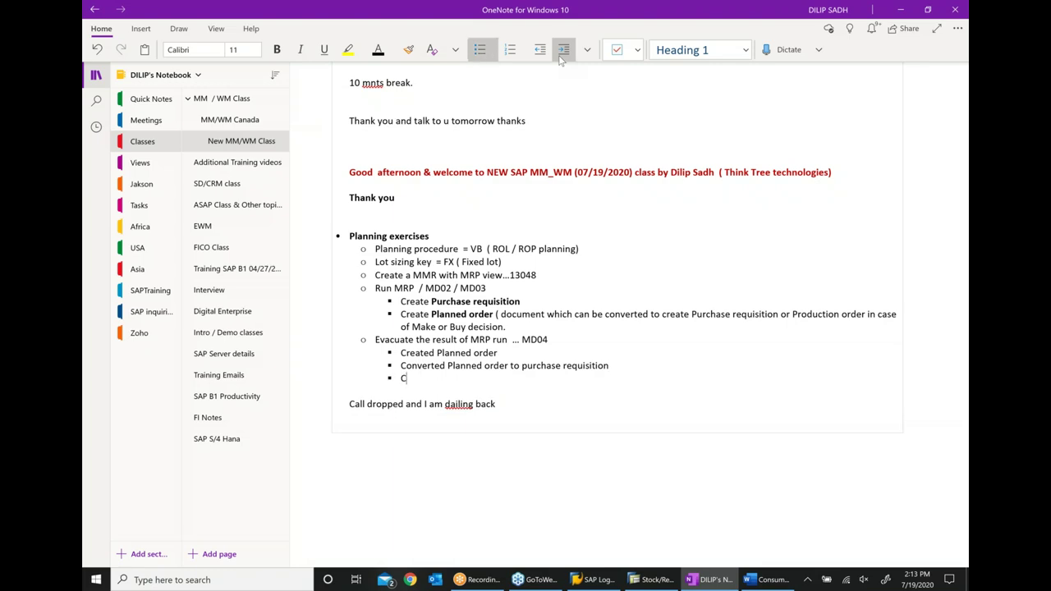
type("onverted Purchase requis")
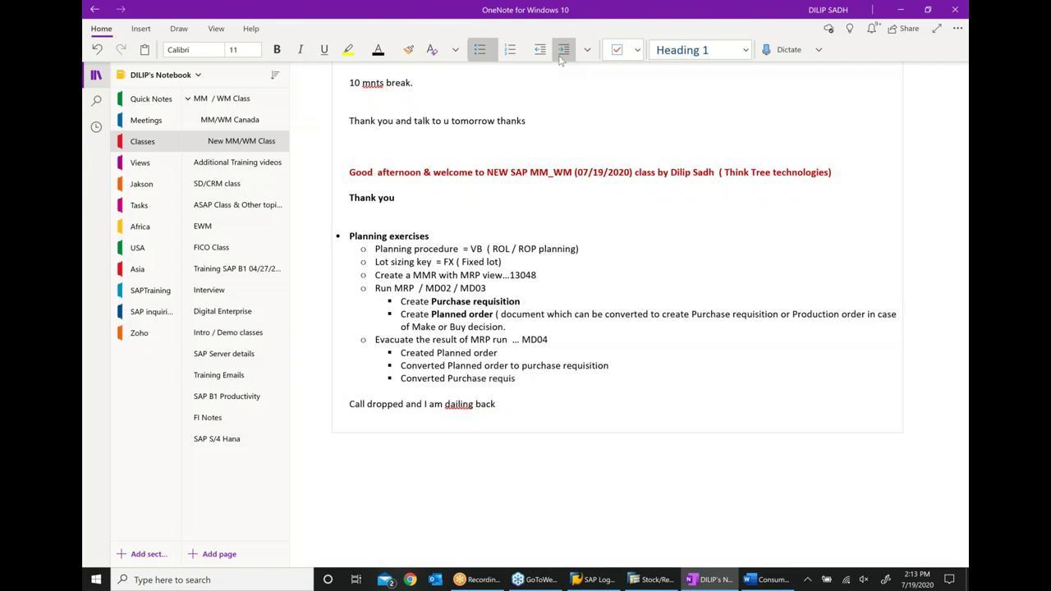
type("ition to Purchase order")
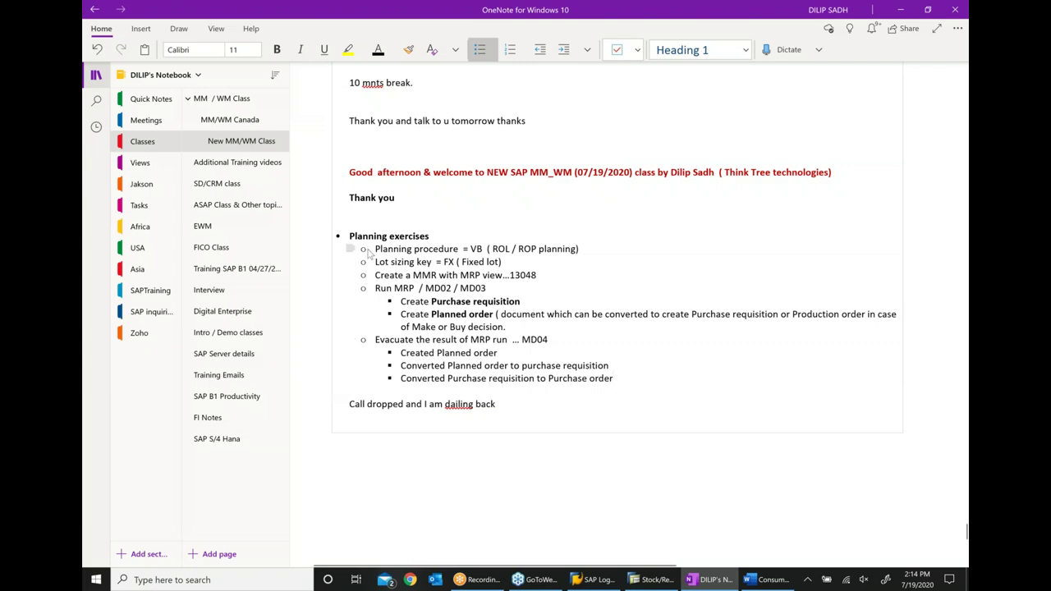
- Copy the Planning exercises bullets through "Run MRP / MD02 / MD03" below the "Call dropped" line, with the copied heading reading "Planning exercises"
left_click_drag(351, 236, 539, 289)
key("ctrl+c")
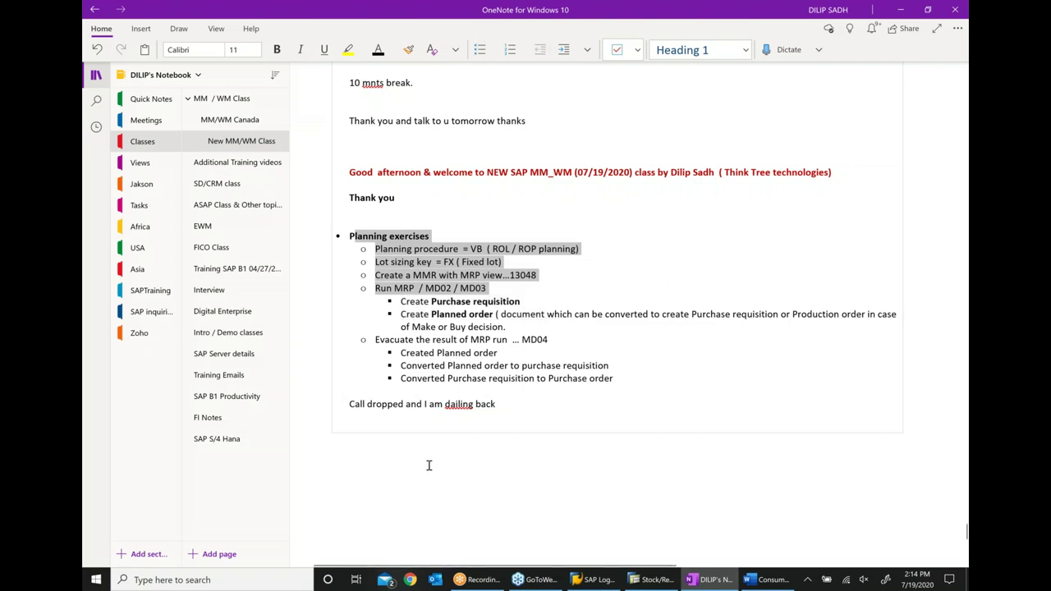
left_click(522, 408)
key("Return")
key("Return")
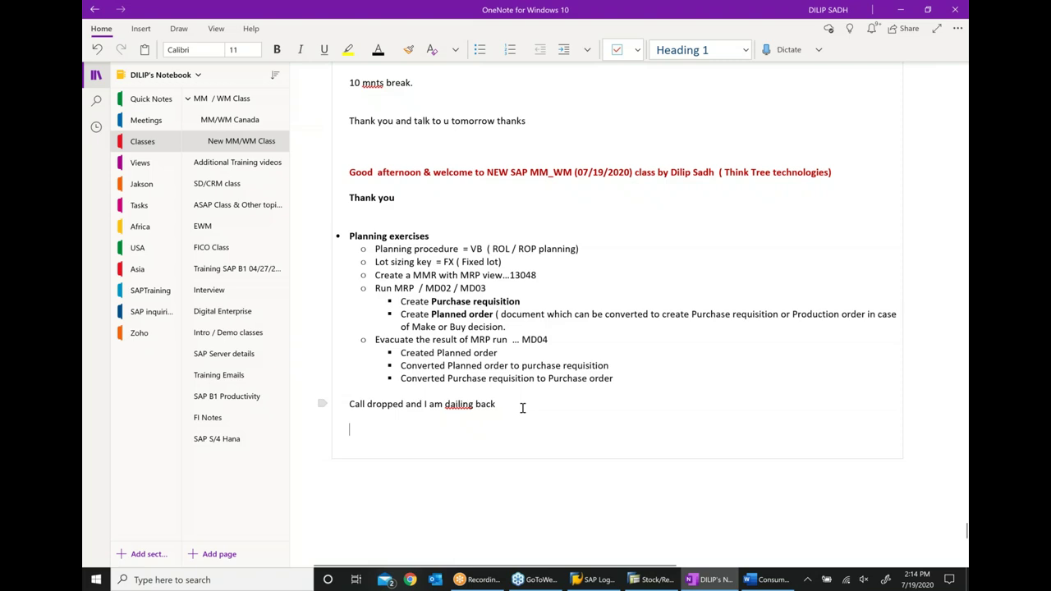
key("ctrl+v")
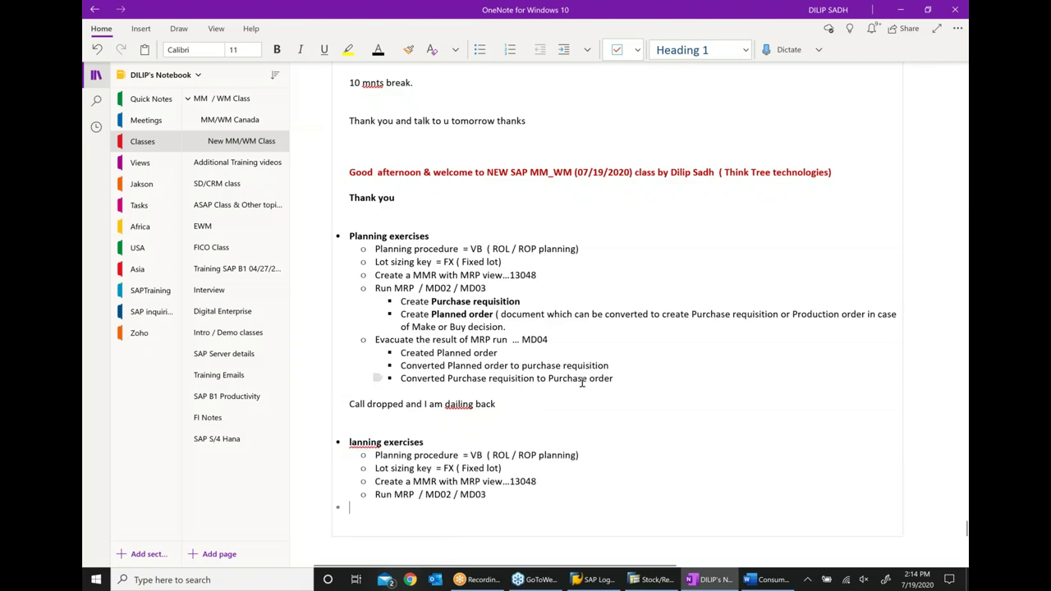
left_click(345, 442)
type("P")
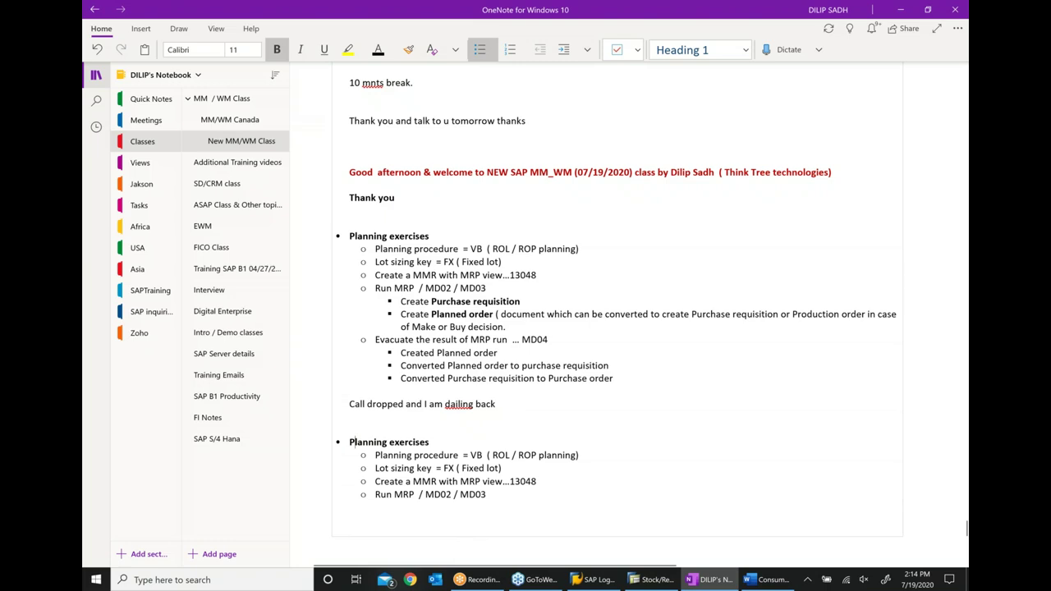
- Change the lot sizing key in the copied Planning exercises list to "EX ( Lot for lot)"
scroll(762, 460, "down", 4)
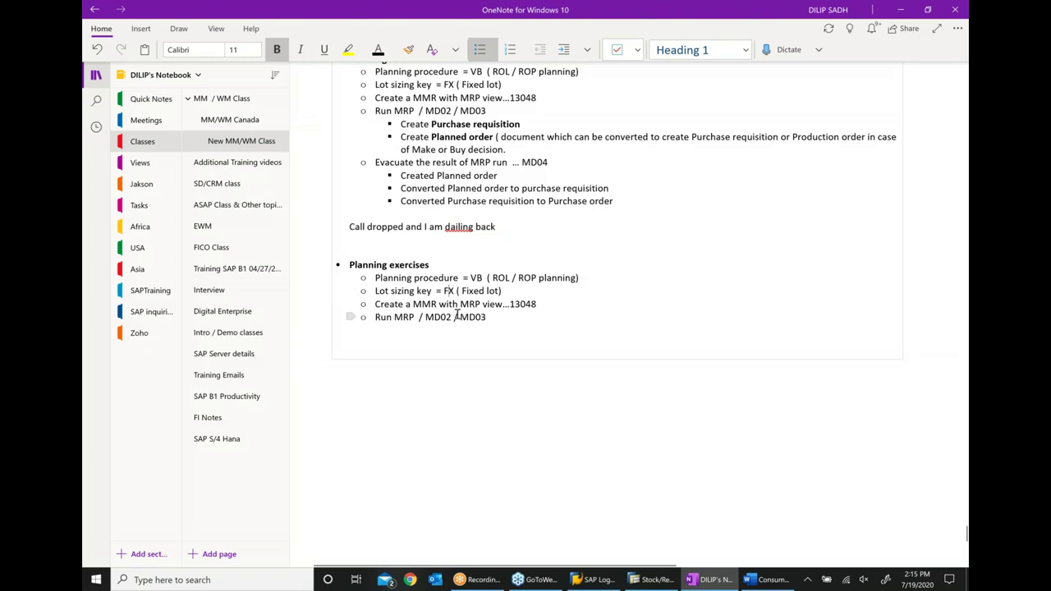
left_click(451, 290)
key("BackSpace")
scroll(479, 296, "right", 5)
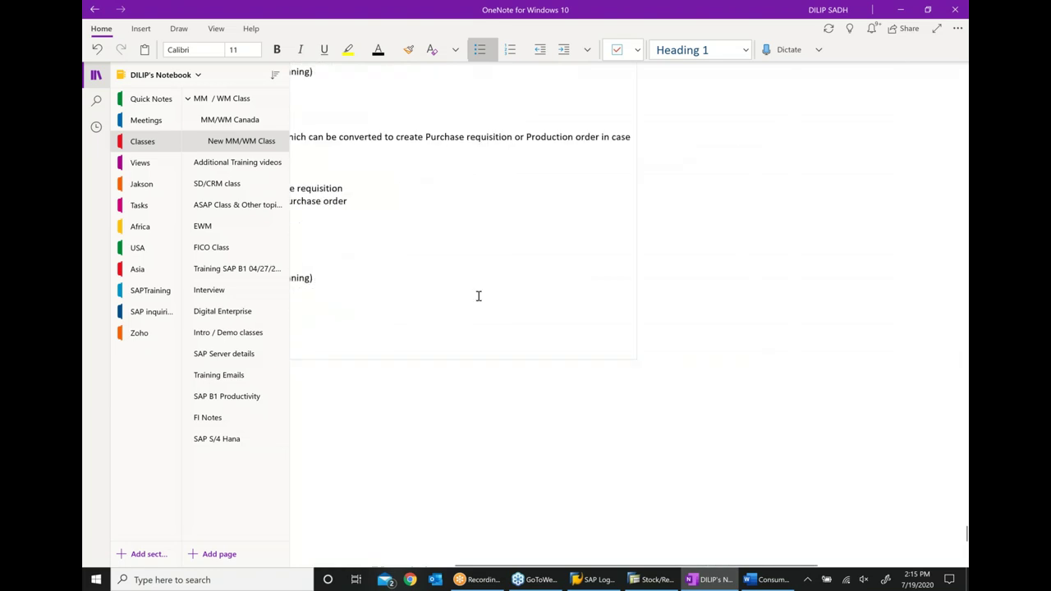
left_click_drag(552, 565, 428, 565)
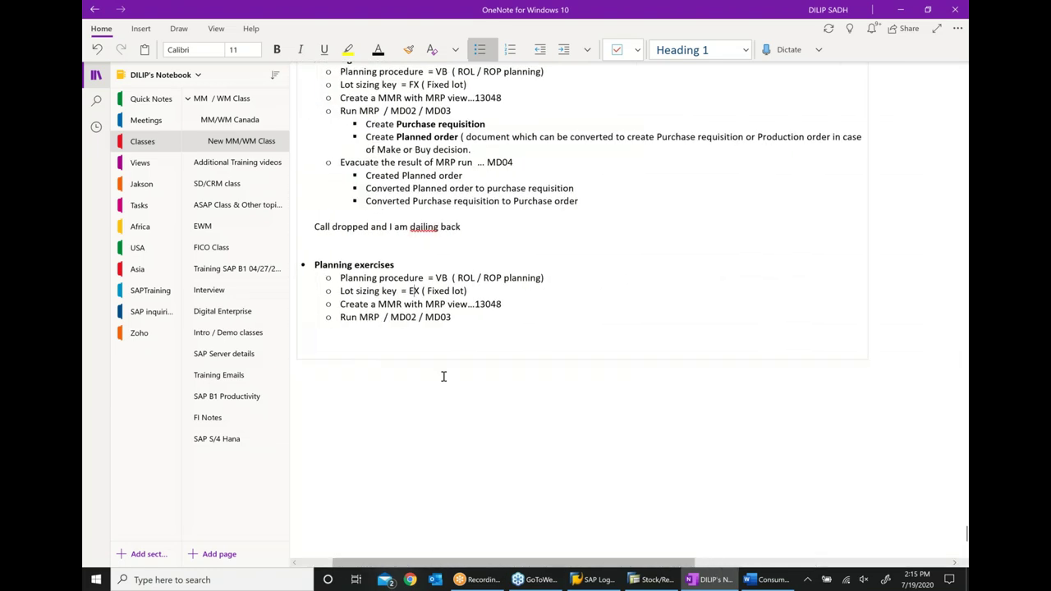
left_click(450, 290)
key("BackSpace")
key("BackSpace")
key("BackSpace")
key("BackSpace")
key("BackSpace")
type("lOT")
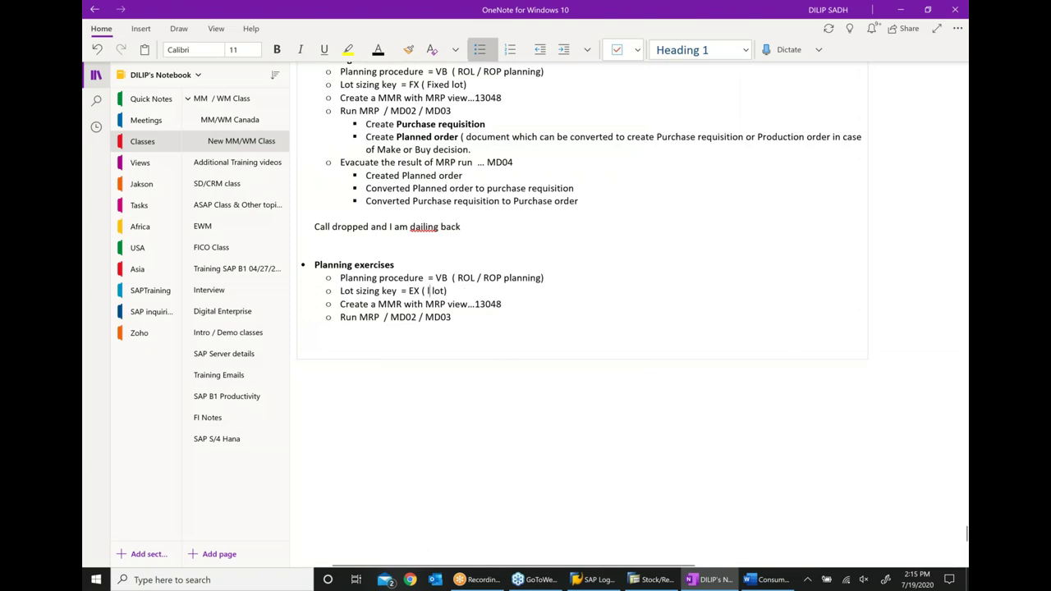
key("BackSpace")
key("BackSpace")
key("BackSpace")
type("Lot for")
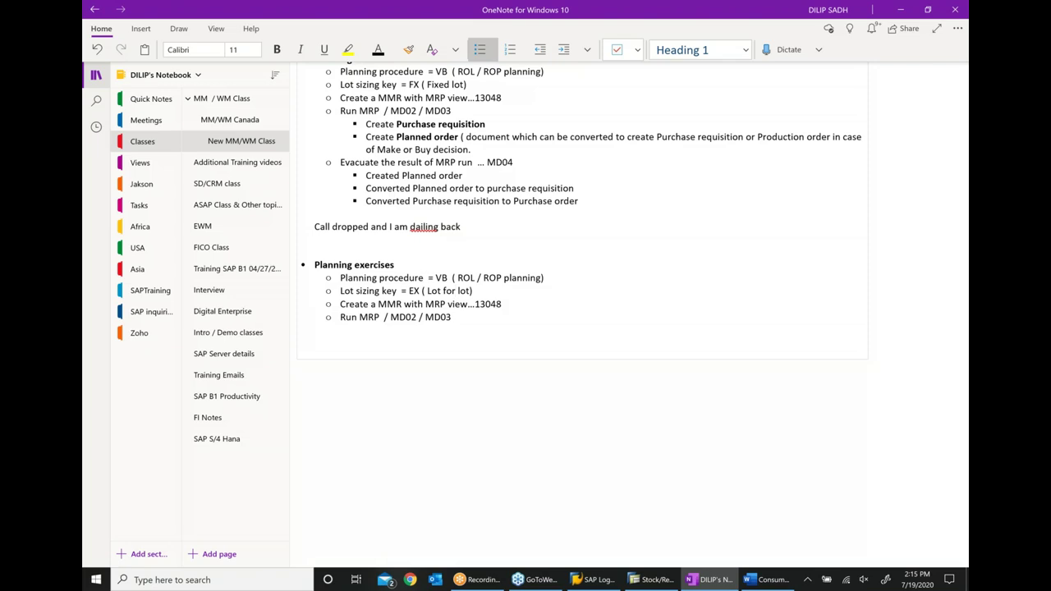
- Delete the dots and material number after "Create a MMR with MRP view" in the copied list
key("BackSpace")
key("BackSpace")
key("BackSpace")
key("BackSpace")
key("BackSpace")
key("BackSpace")
key("BackSpace")
key("BackSpace")
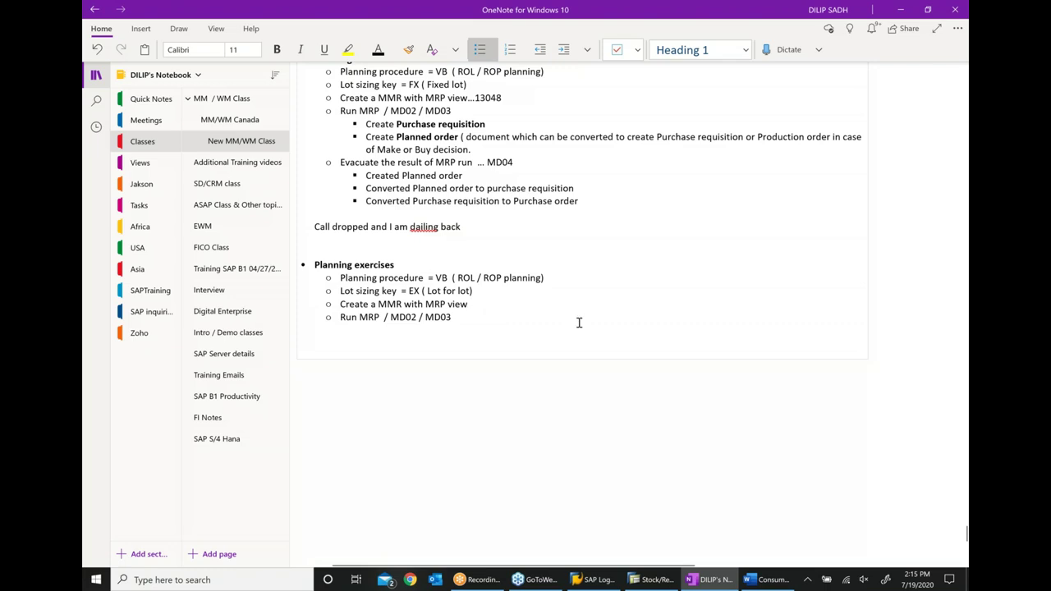
- Add the bullet "Evaluate the result" after "Run MRP / MD02 / MD03" in the copied list
left_click(479, 319)
key("Return")
type("evaluate ")
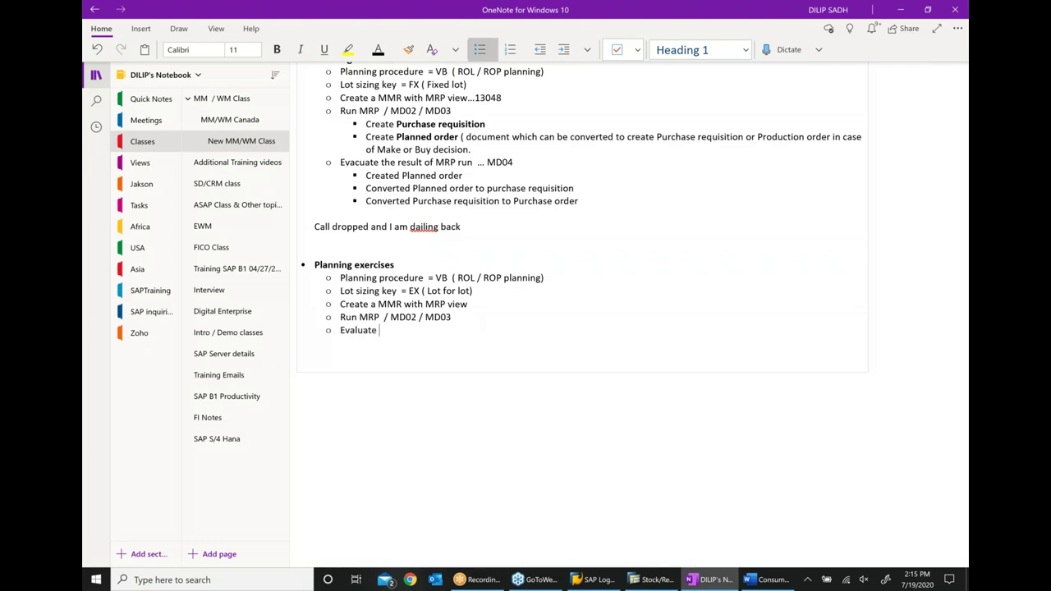
type("the result")
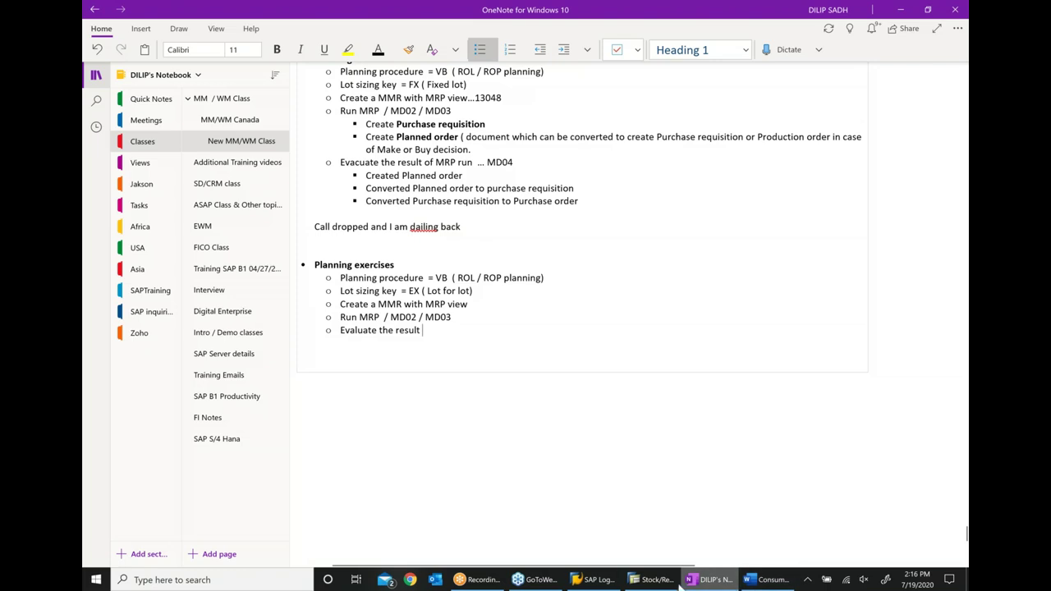
- Switch back to SAP and leave the stock/requirements list by starting the Create Material transaction
left_click(644, 580)
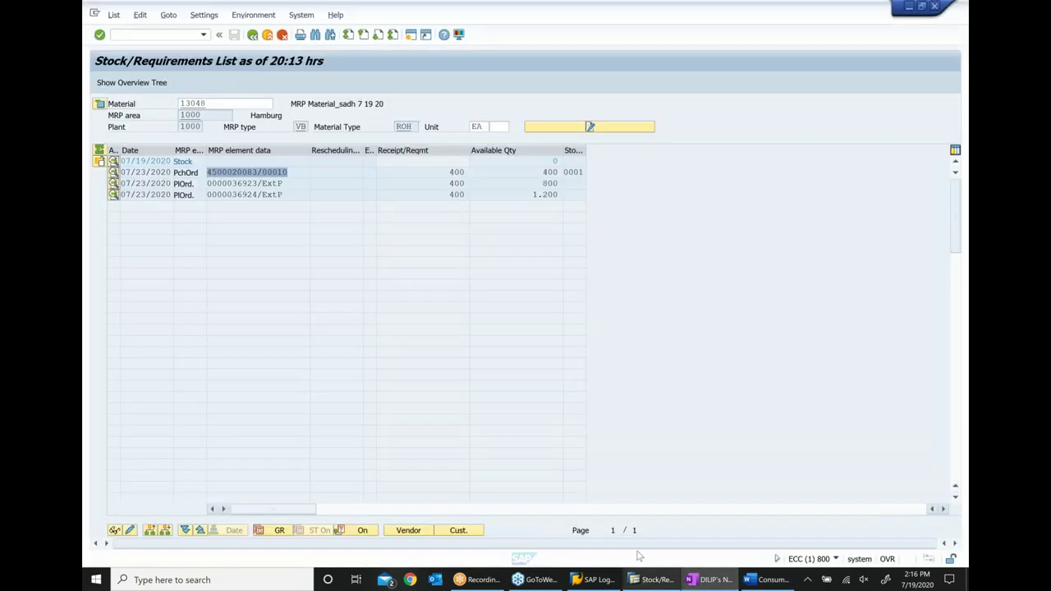
left_click(153, 33)
type("/nmd04")
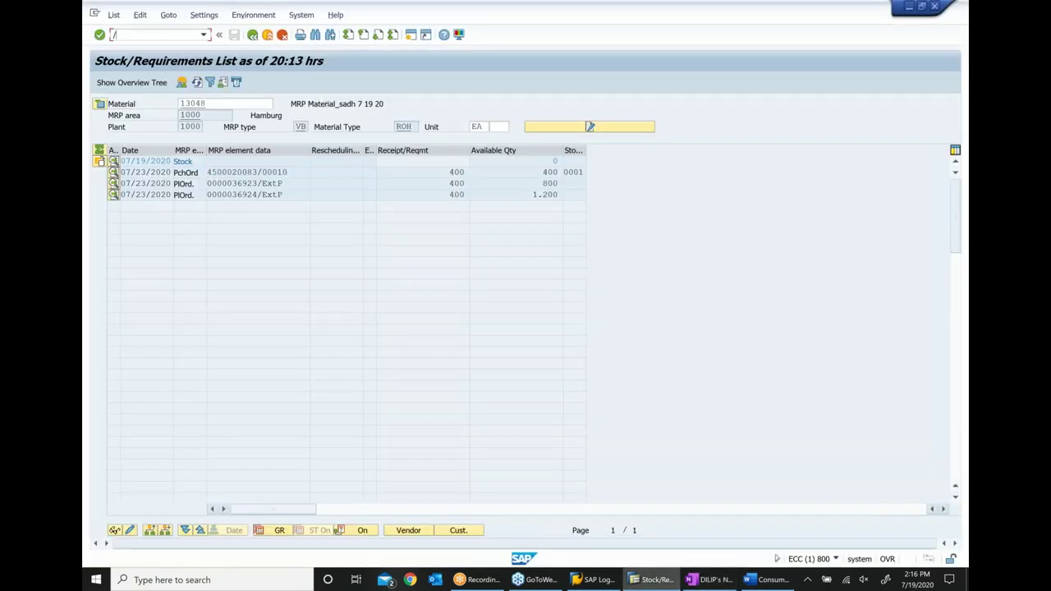
key("Return")
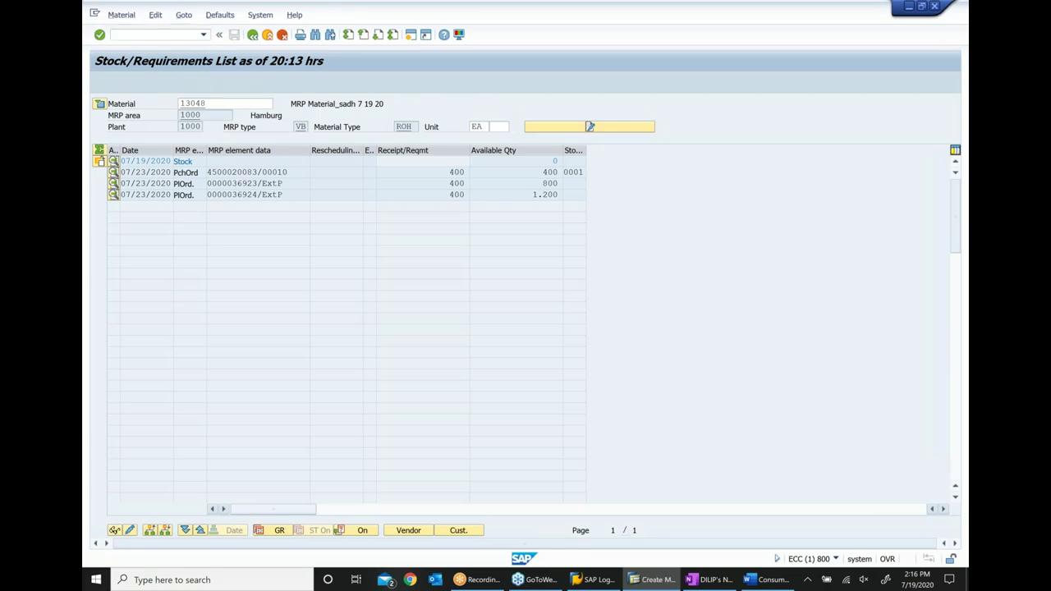
- Start a raw material with the MRP 1, MRP 2, MRP 3 and MRP 4 views added, accepting plant 1000 and storage location 0001
key("Return")
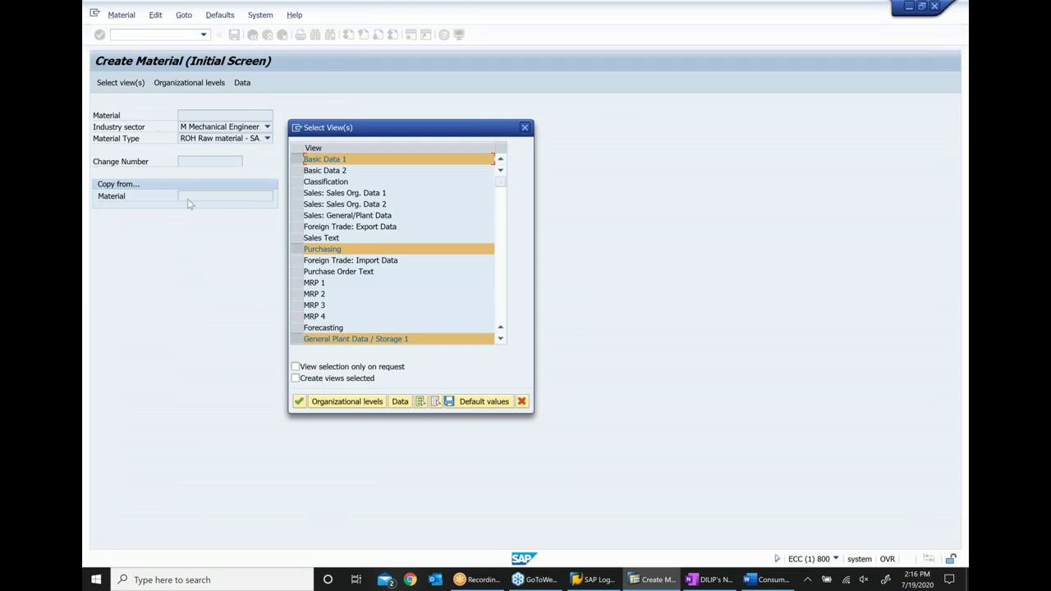
left_click(296, 283)
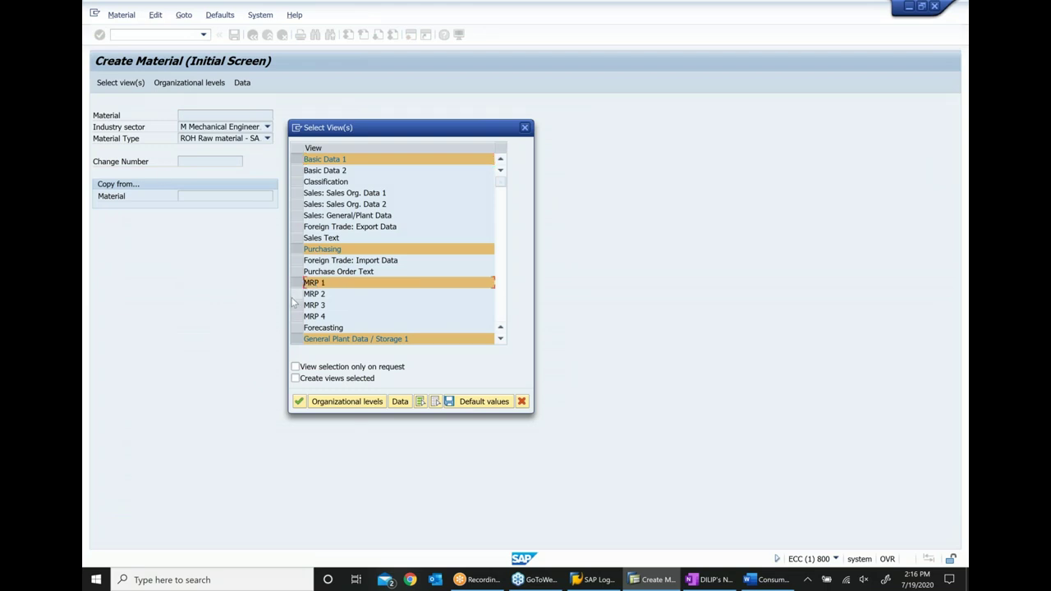
left_click(294, 294)
left_click(295, 304)
left_click(295, 316)
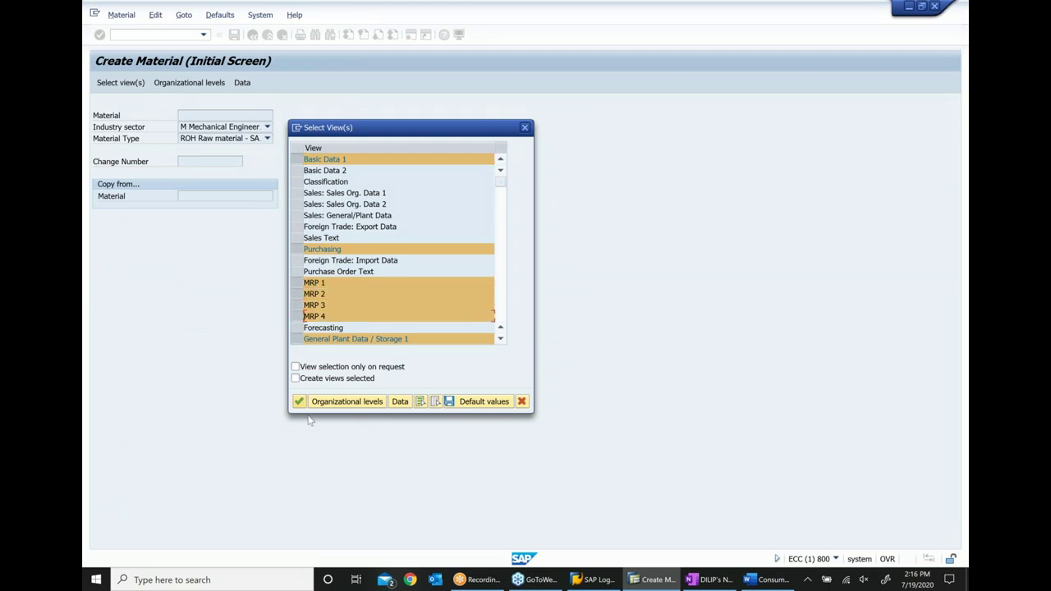
left_click(300, 403)
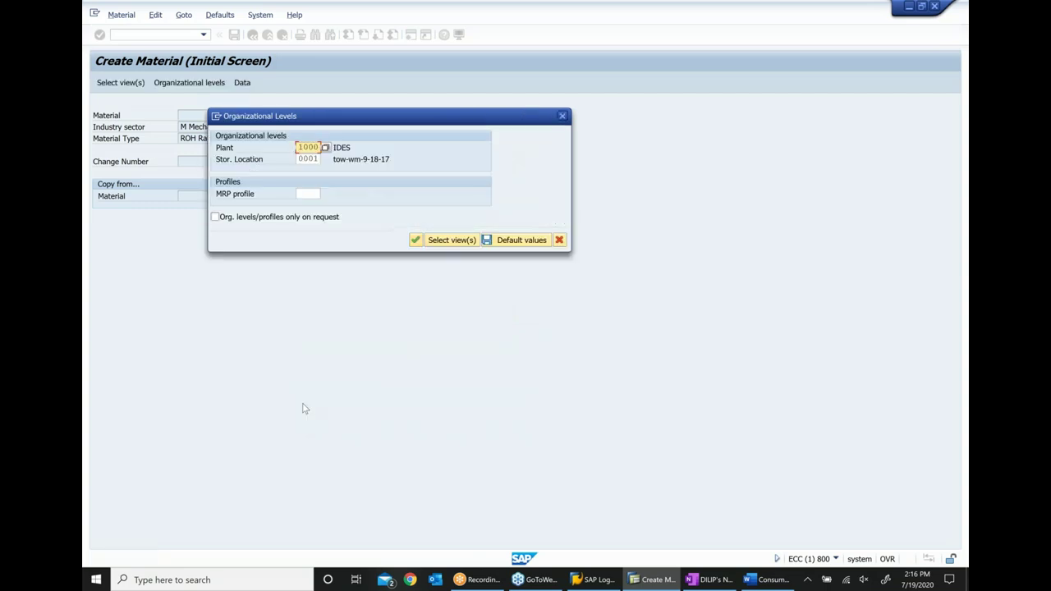
key("Return")
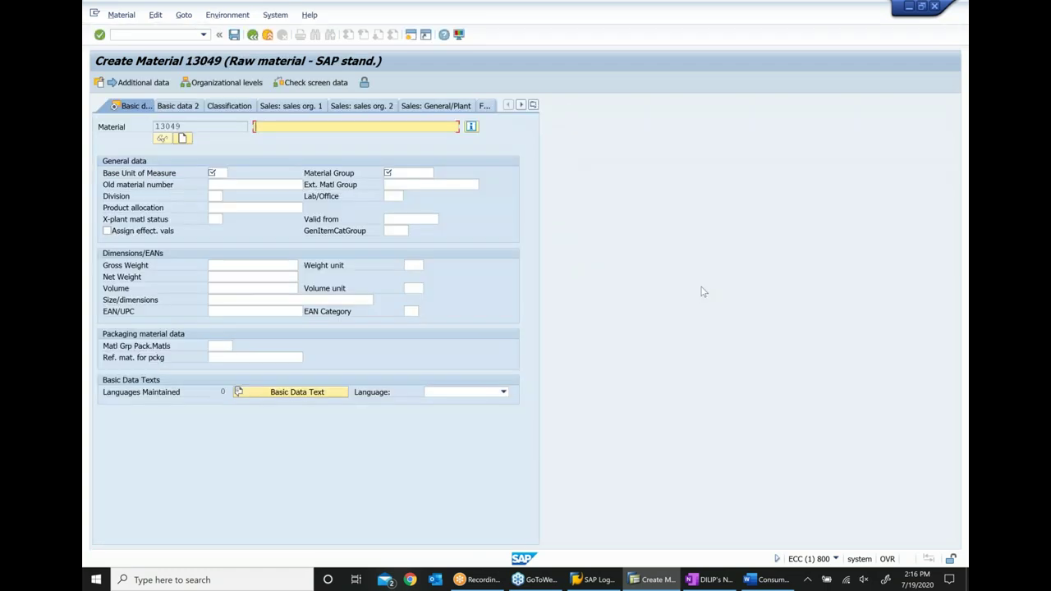
- Reuse the earlier MRP material description with the suffix "aa", and set base unit of measure EA and material group 001
key("Down")
key("Return")
type("aa")
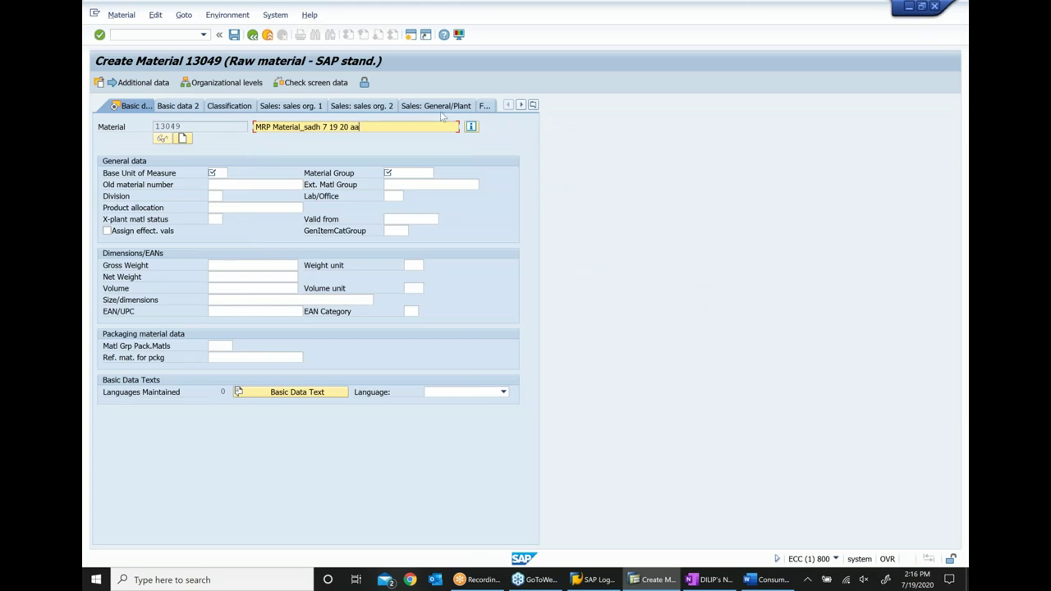
left_click(218, 172)
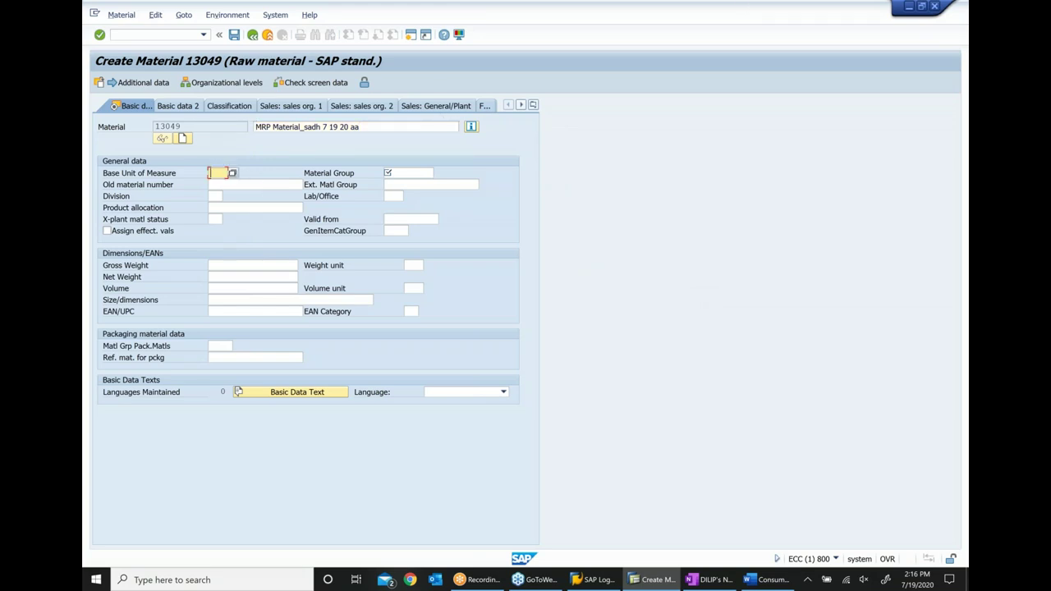
type("ea")
key("Tab")
type("001")
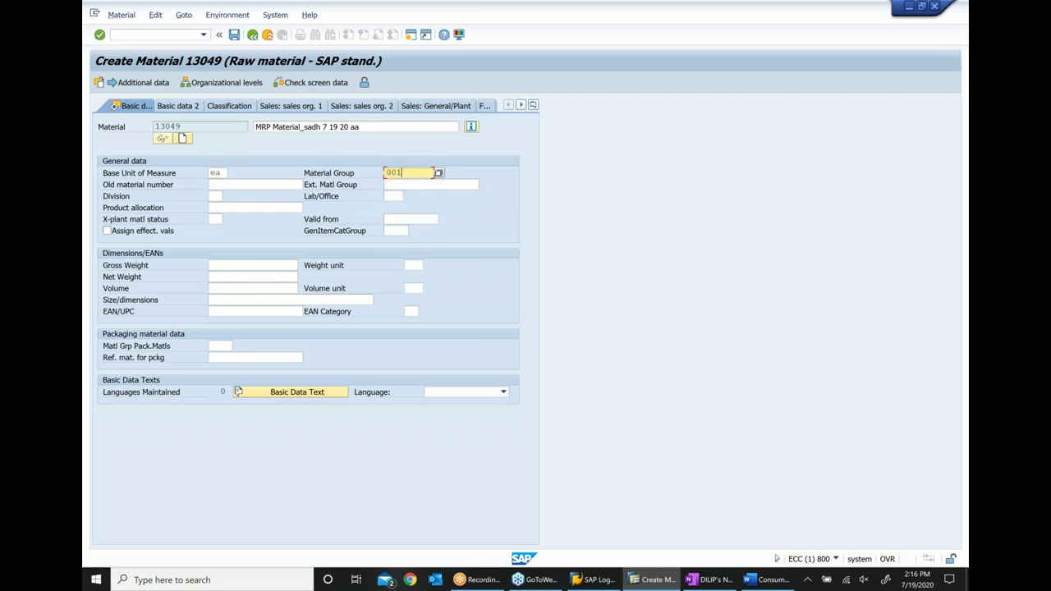
key("Return")
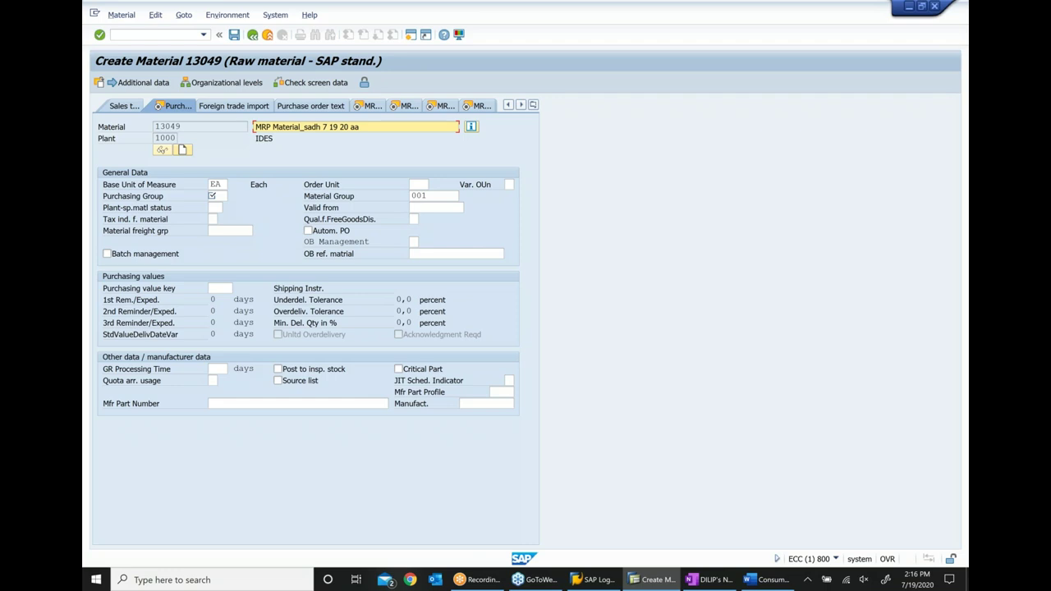
- Set the purchasing group to 000 and proceed to the MRP 1 view
left_click(211, 197)
type("000")
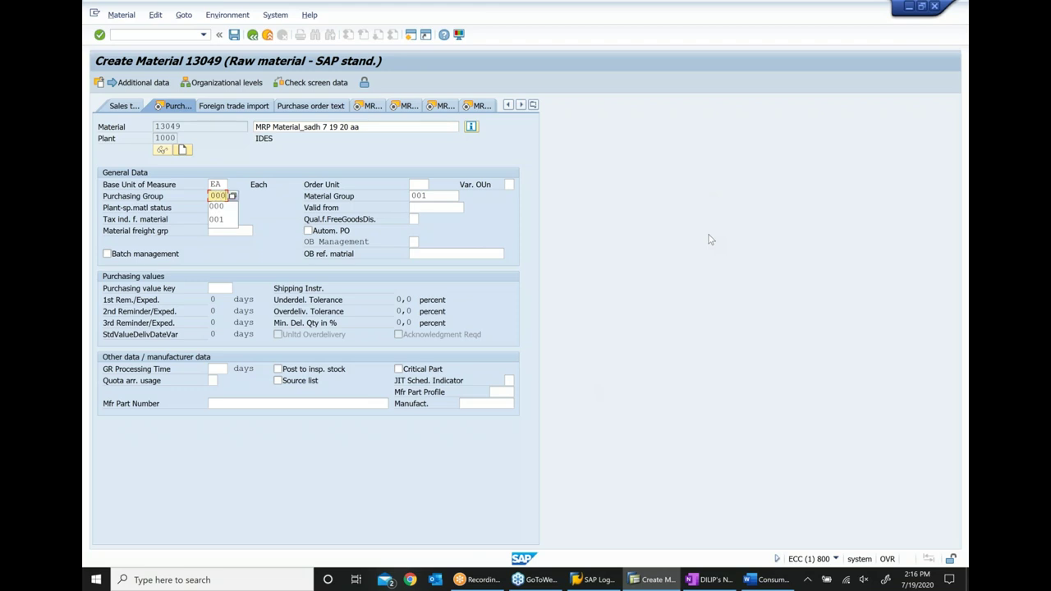
key("Return")
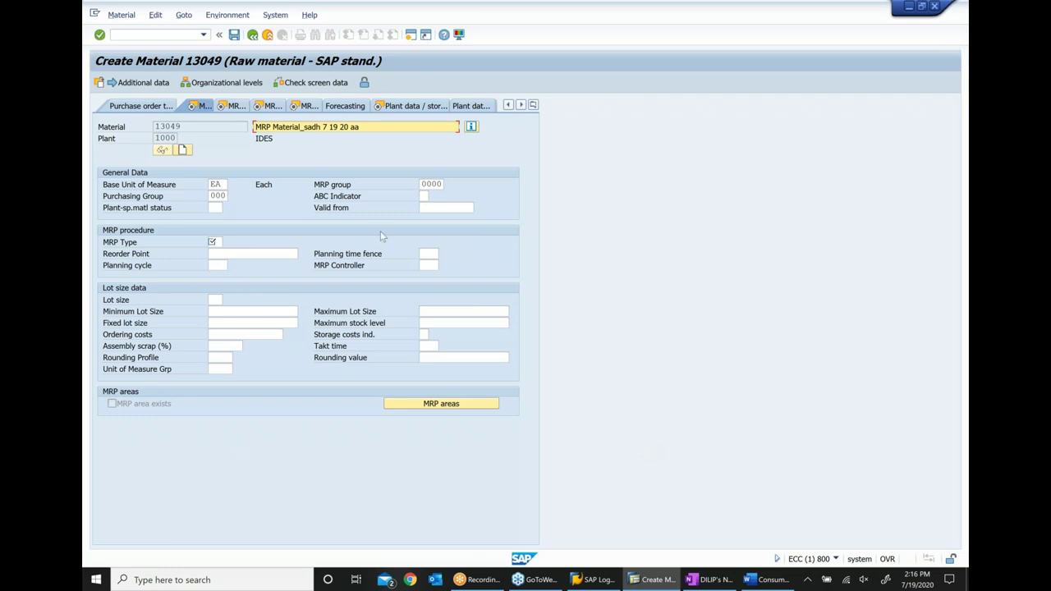
- Set MRP type VB (Manual reorder point planning), reorder point 1000 and MRP controller 000
left_click(218, 241)
left_click(229, 241)
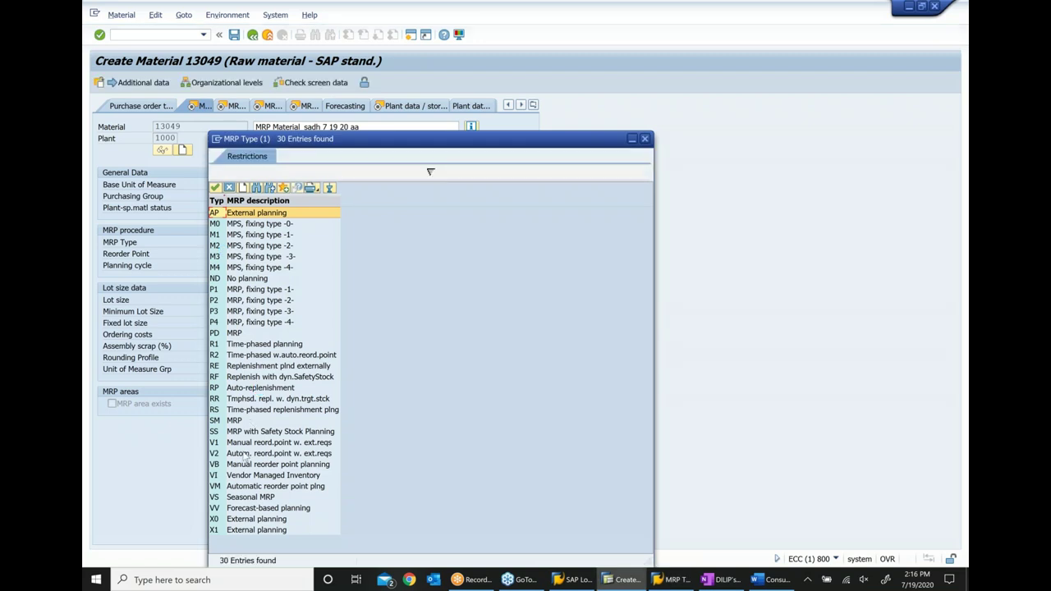
left_click(252, 465)
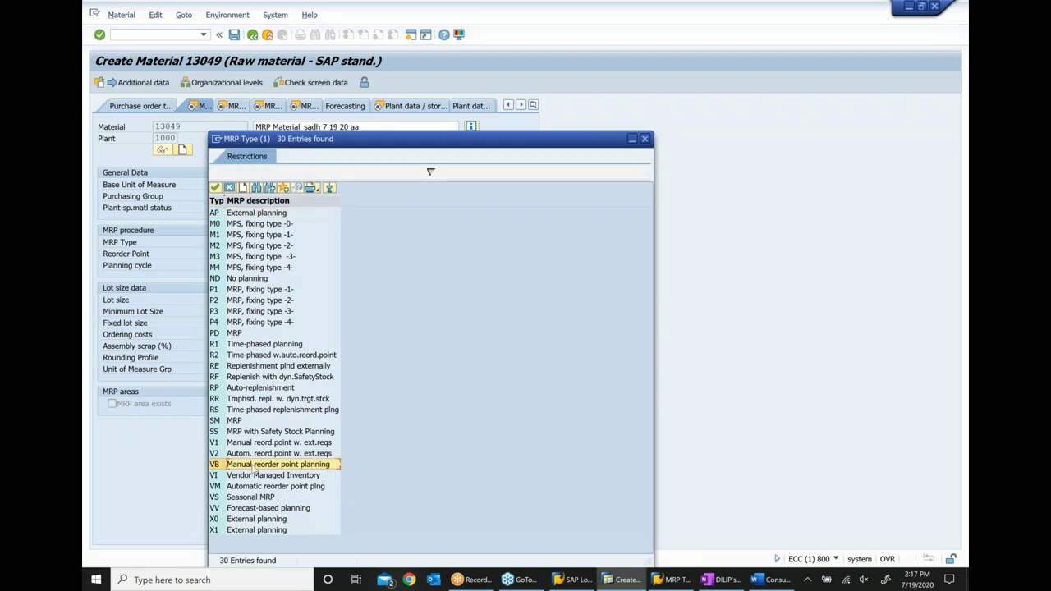
double_click(252, 465)
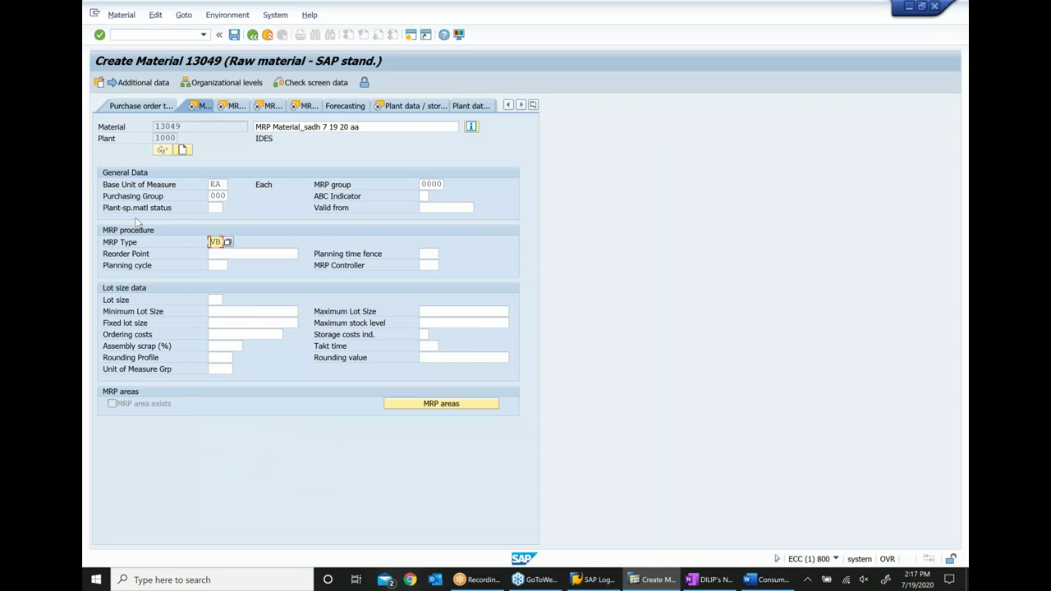
left_click(237, 254)
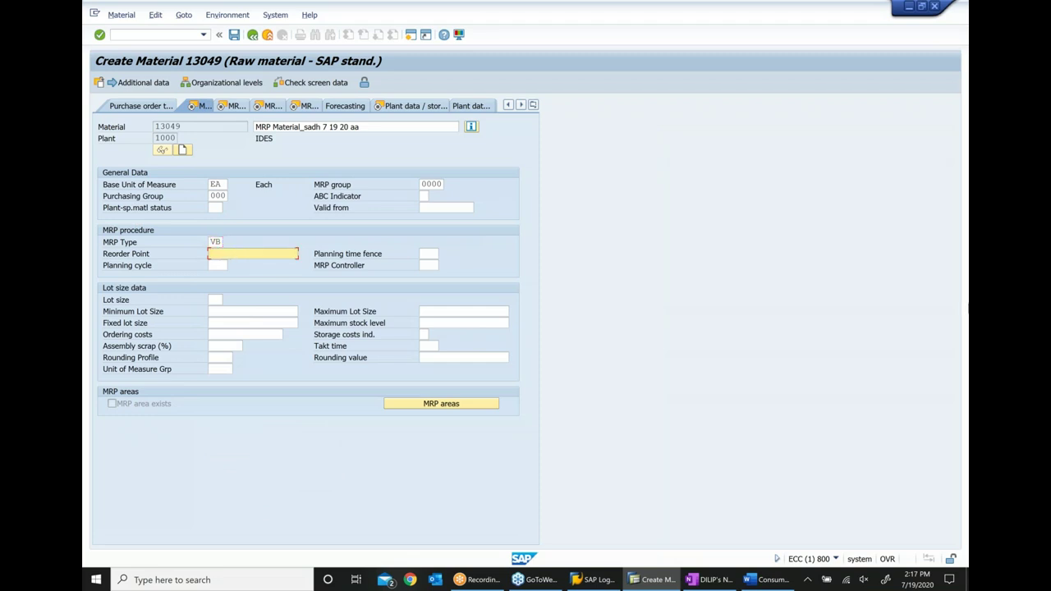
type("1000")
left_click(429, 265)
type("000")
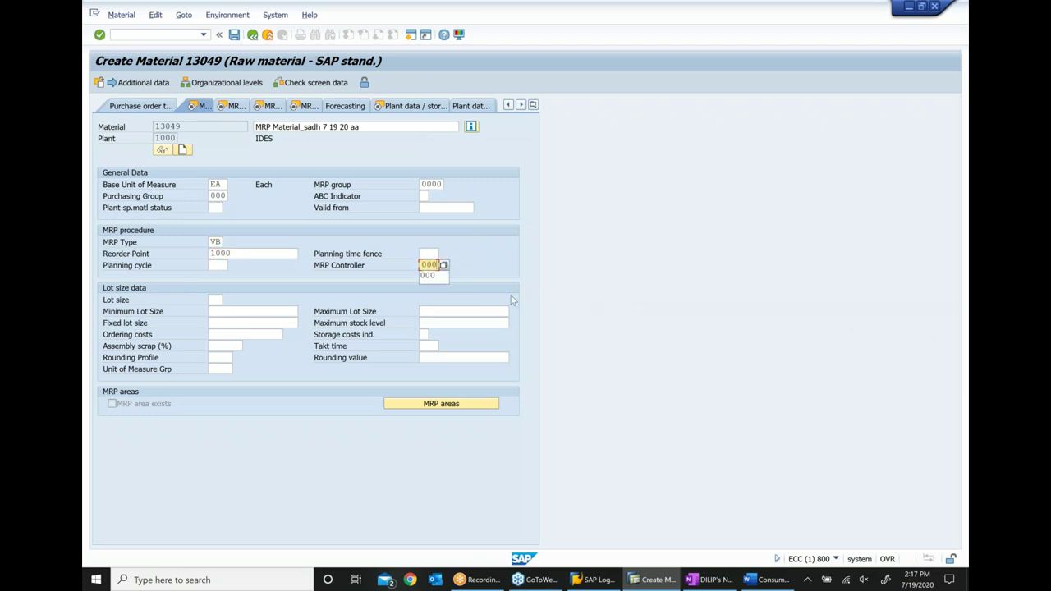
- Choose lot size EX (Lot-for-lot order quantity) and continue to the MRP 2 view
left_click(215, 299)
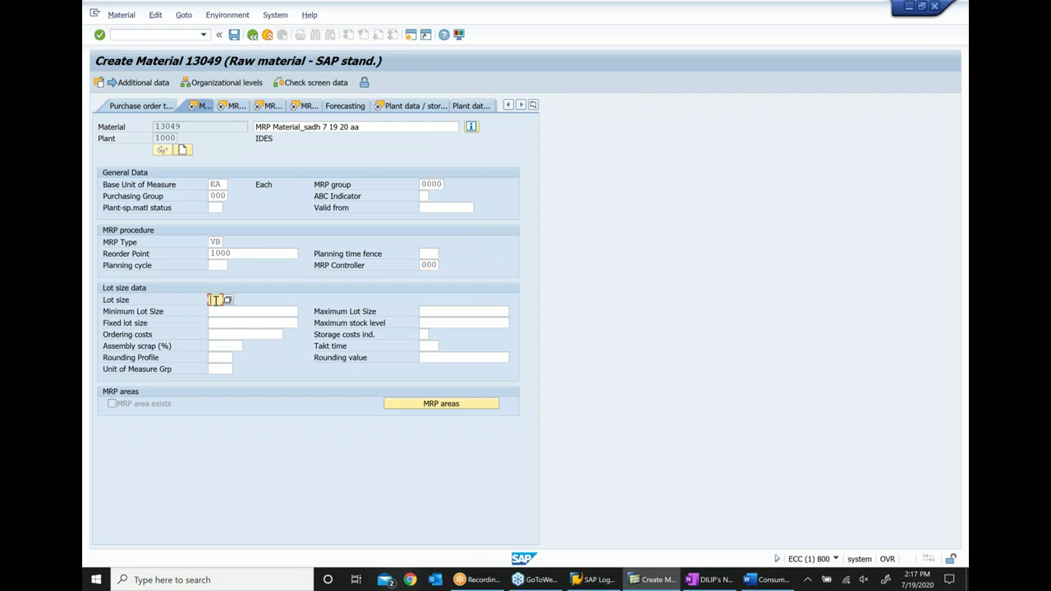
left_click(228, 300)
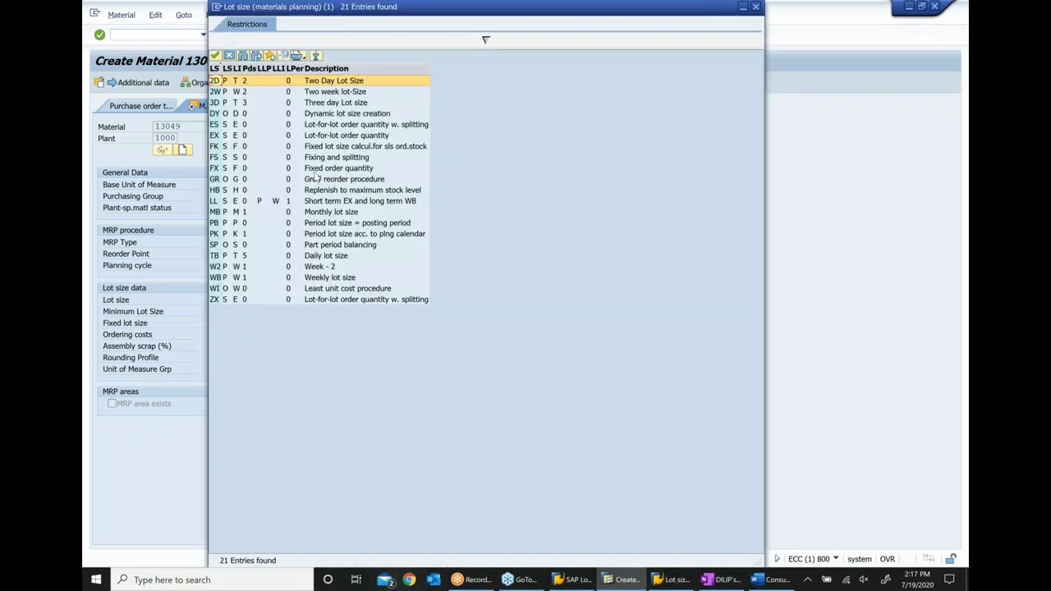
left_click(327, 139)
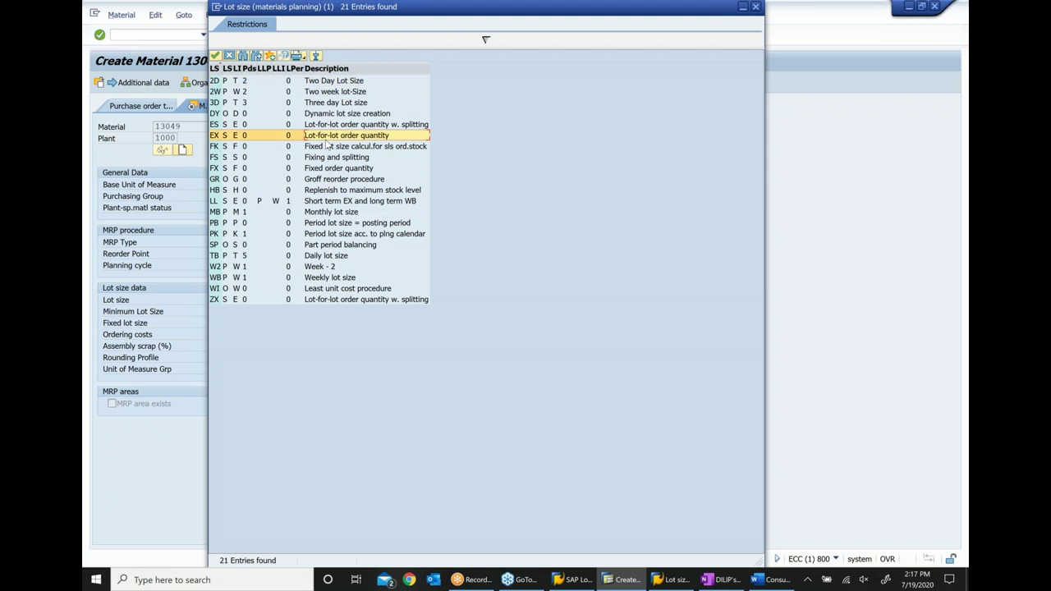
double_click(326, 138)
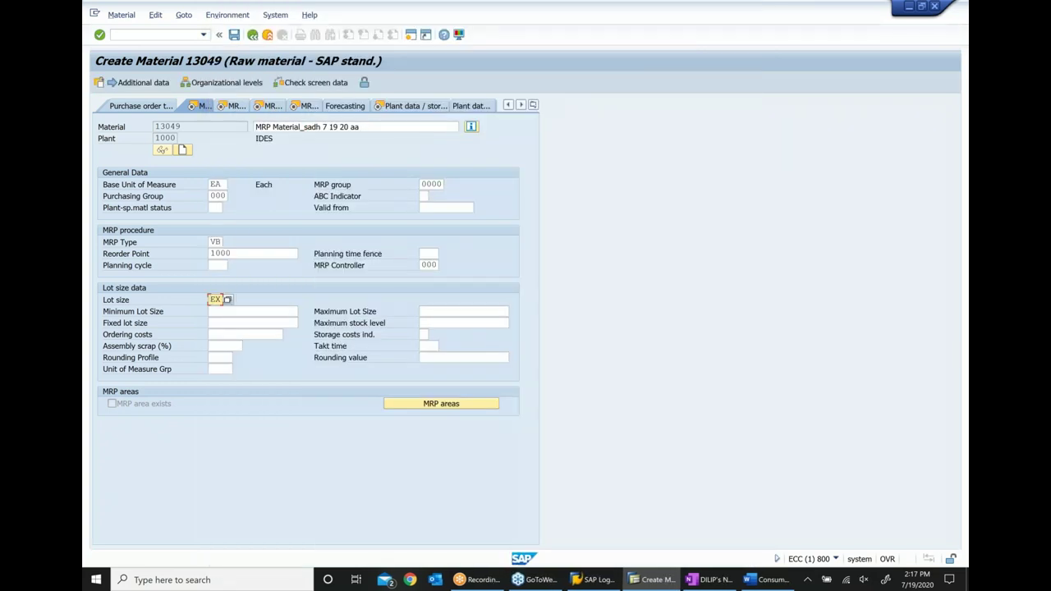
key("Return")
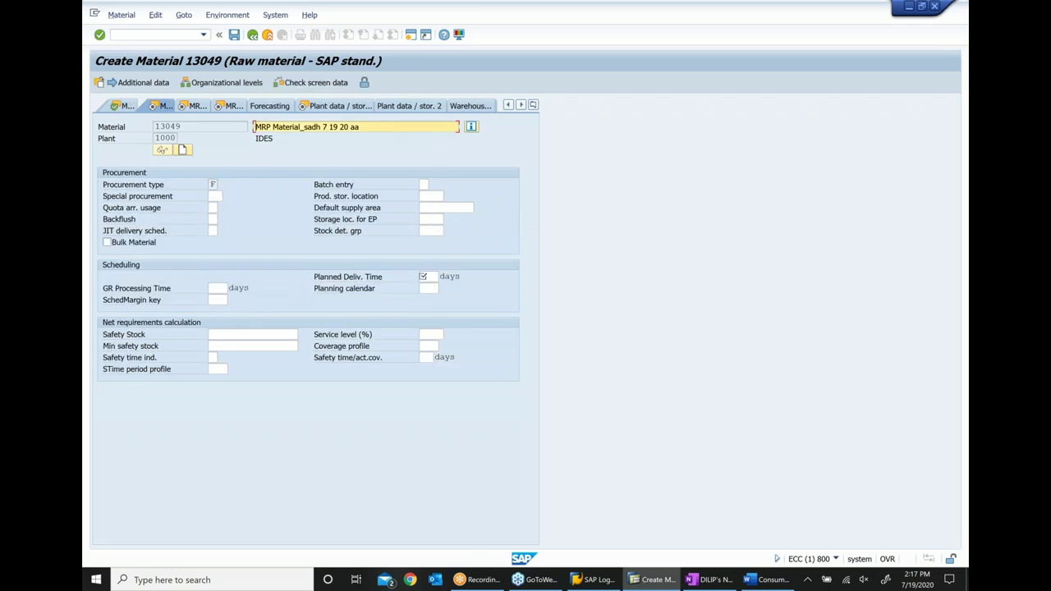
- Set the planned delivery time to 2 days and continue through the remaining views to the Accounting view
left_click(435, 276)
type("2")
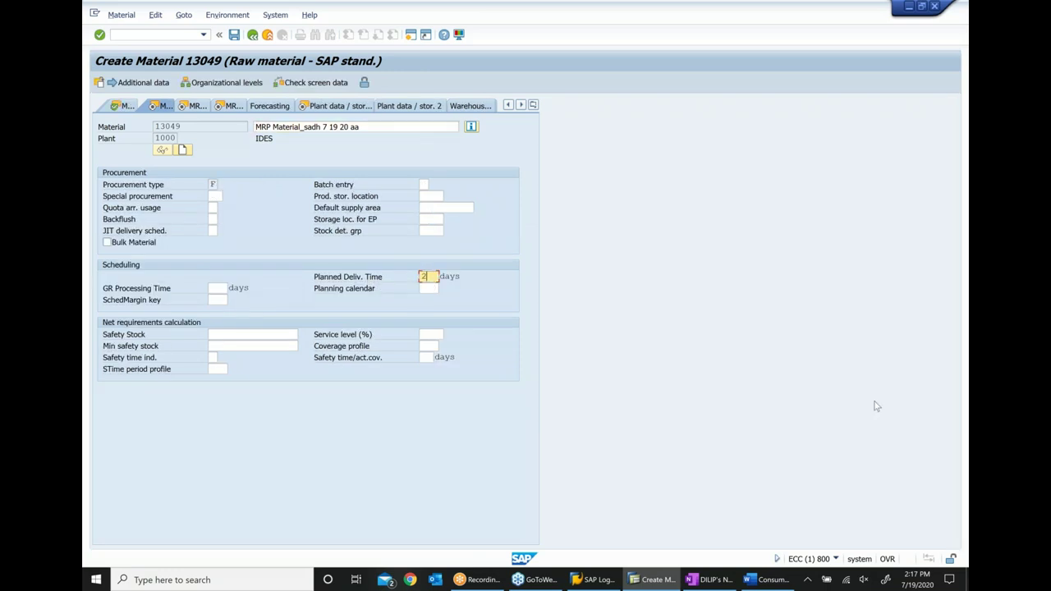
key("Return")
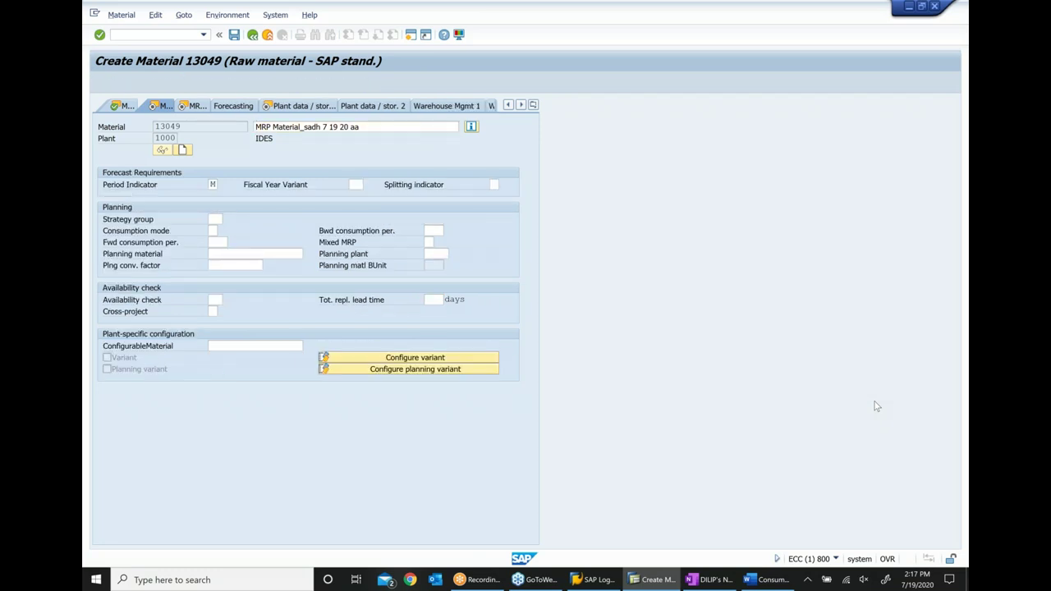
key("Return")
key("Return")
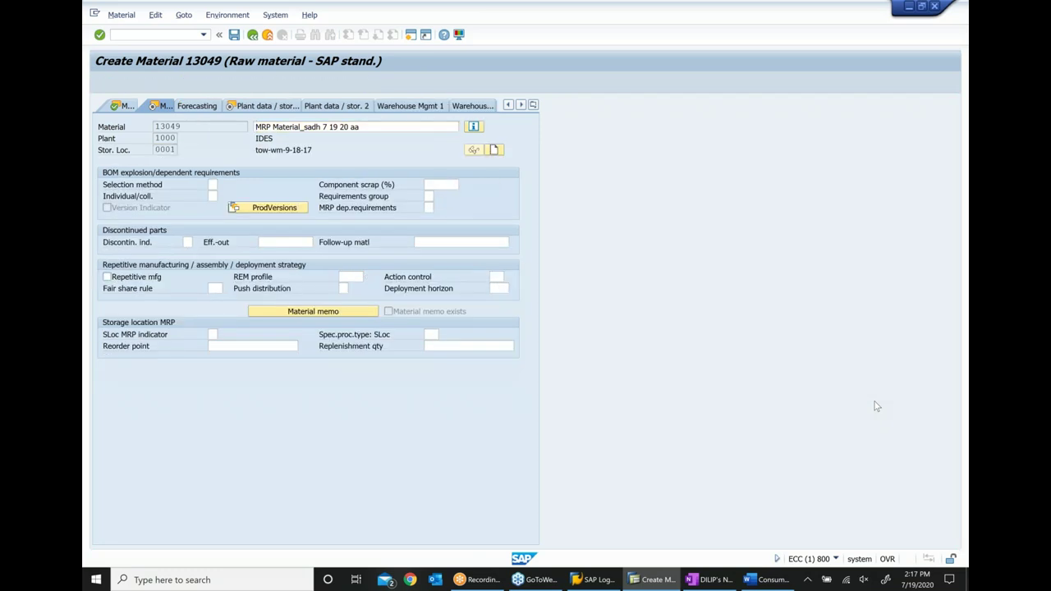
key("Return")
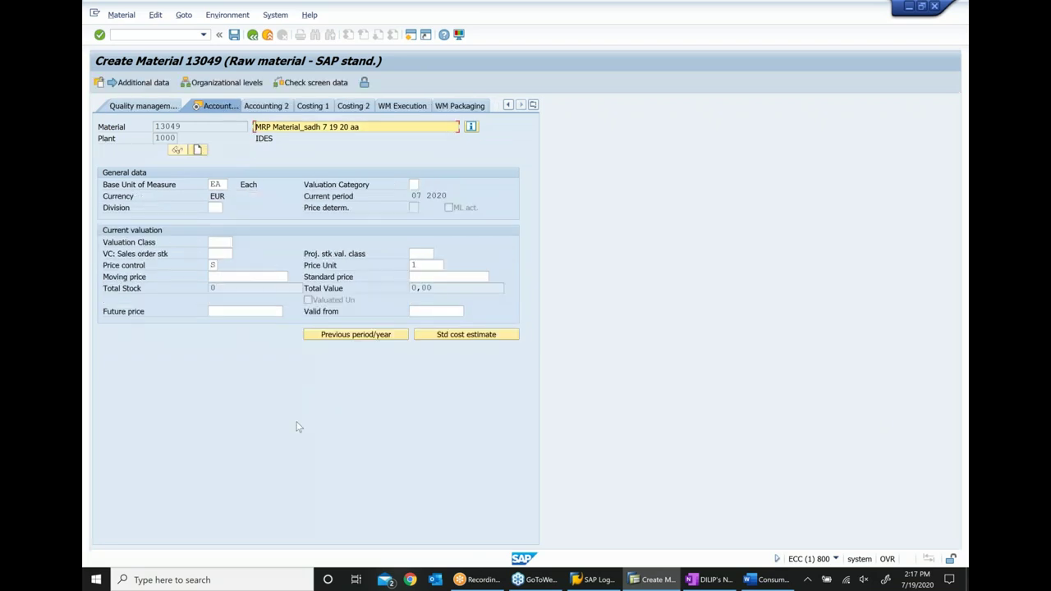
- Set valuation class 3000 and standard price 10, and save the new material
left_click(228, 242)
type("3000")
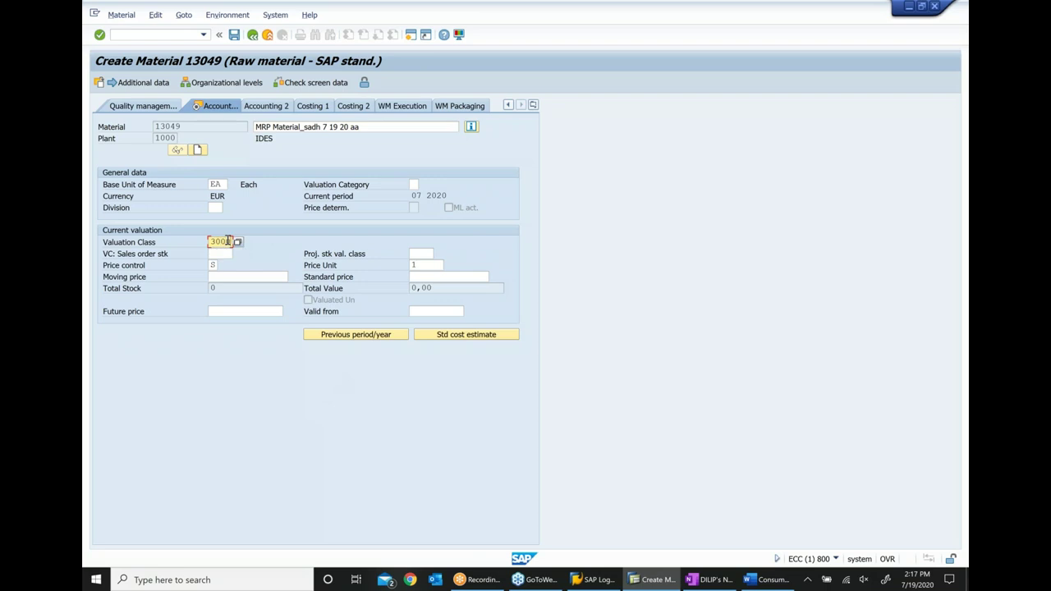
left_click(420, 276)
type("10")
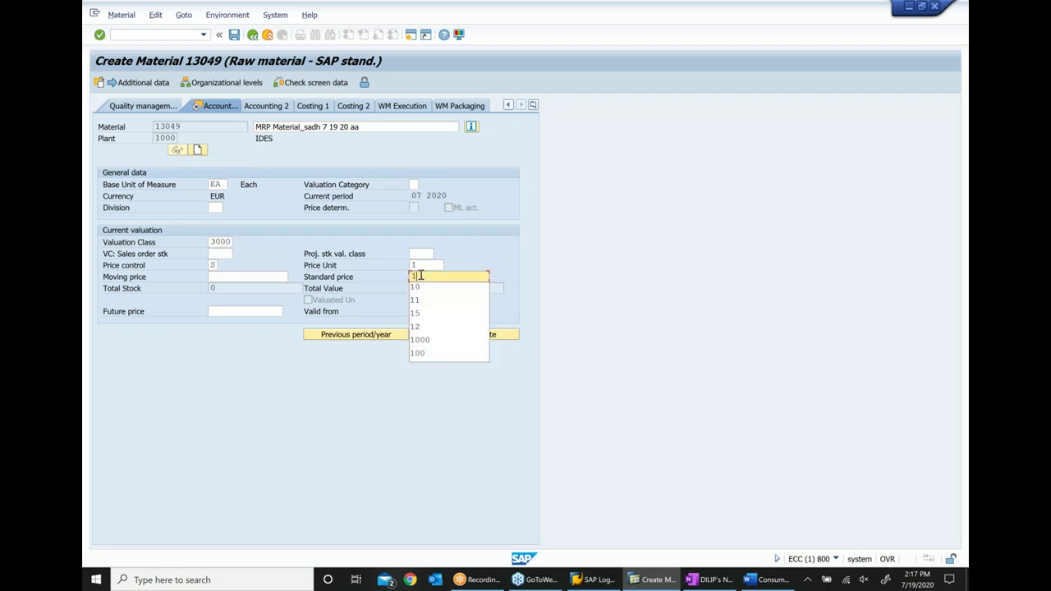
key("Return")
key("Return")
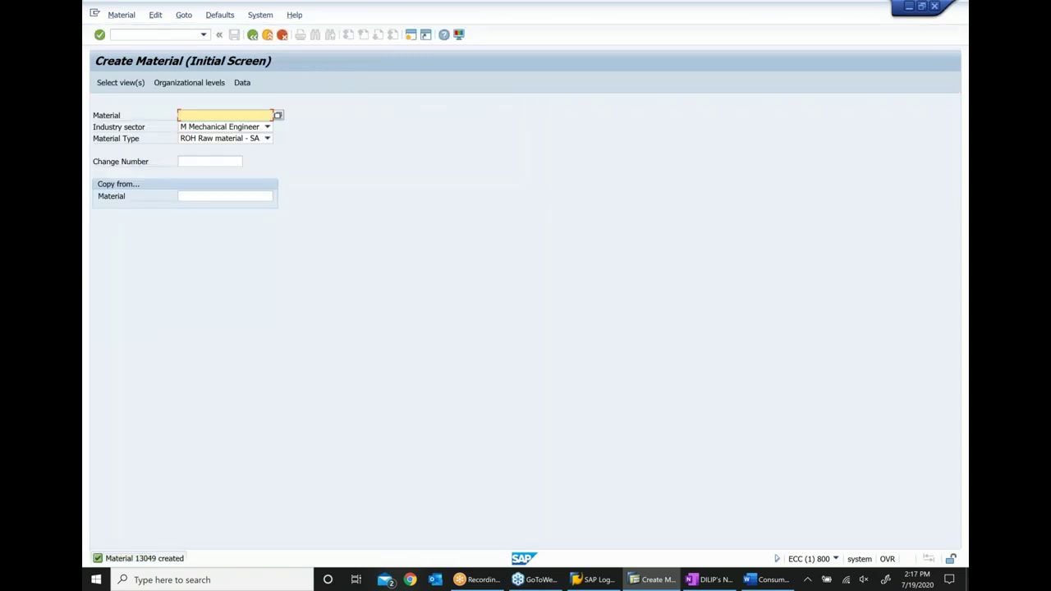
- Open the Display Material transaction from the initial screen and copy the new material's number
left_click(123, 17)
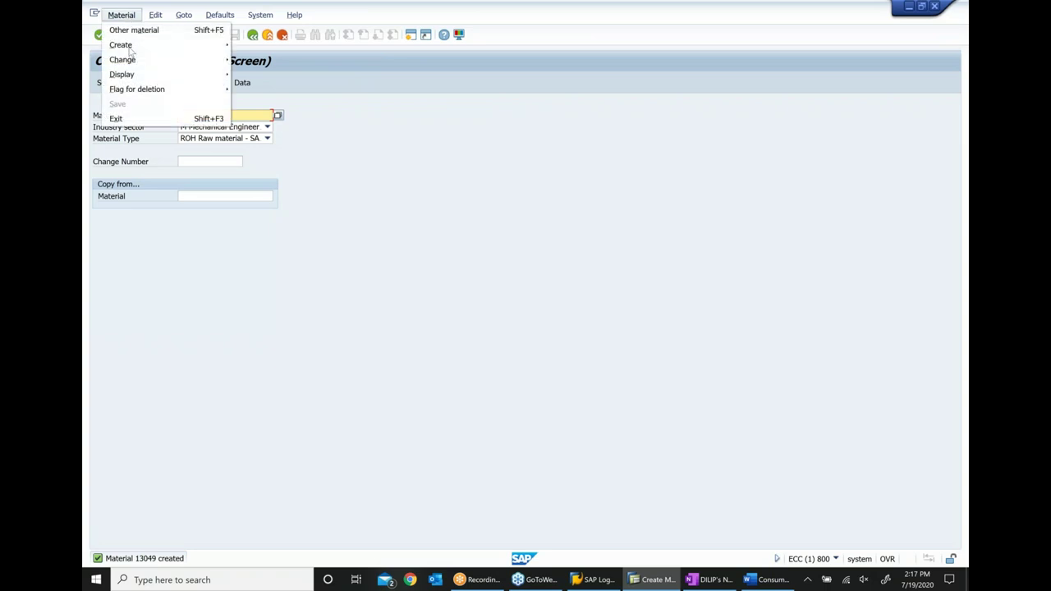
left_click(277, 87)
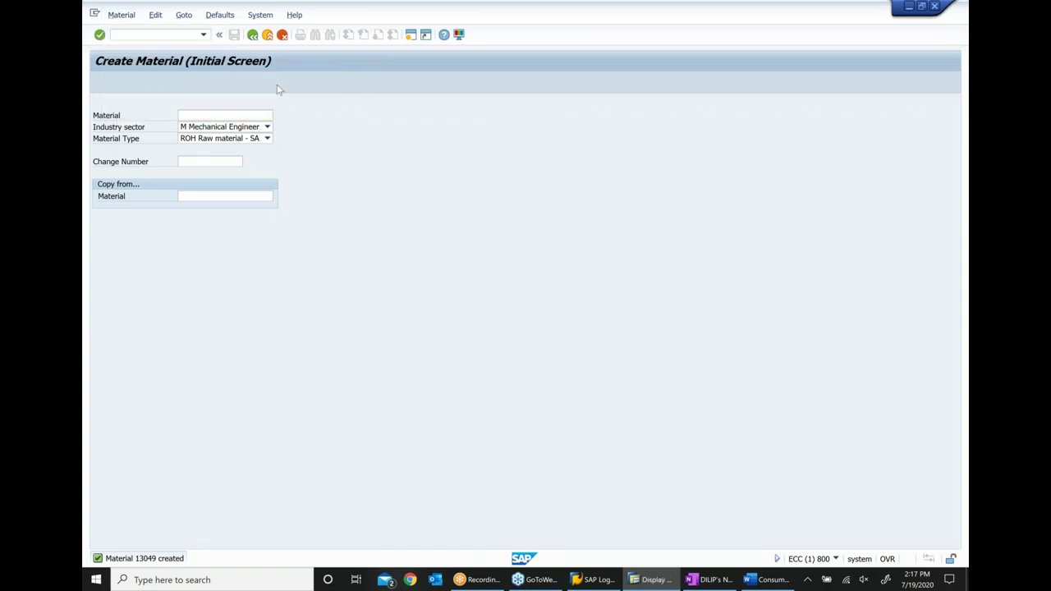
left_click_drag(206, 115, 153, 122)
key("ctrl+c")
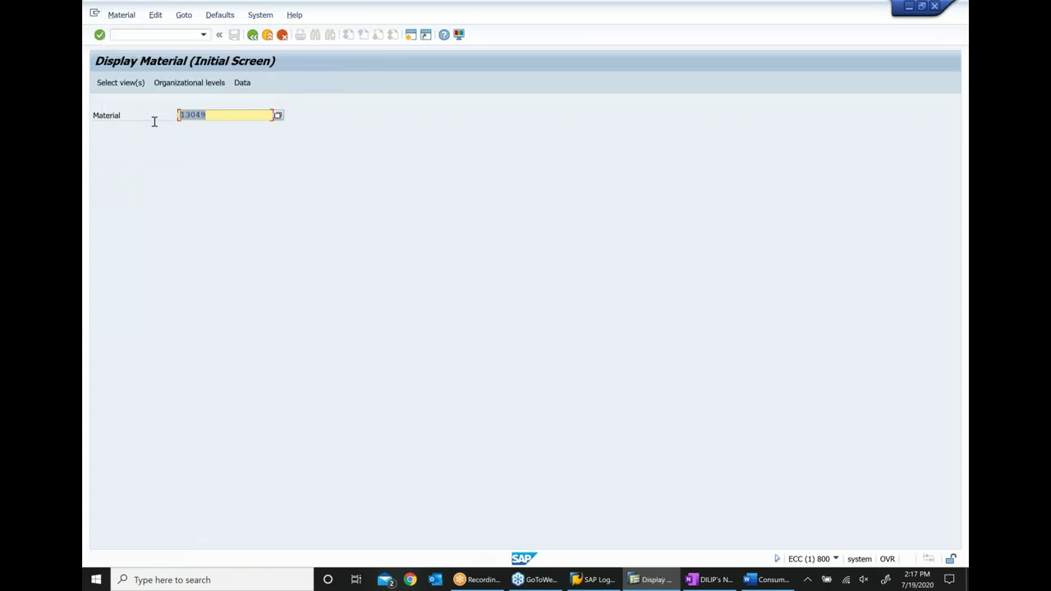
- Switch to OneNote and append "..13049" to "Create a MMR with MRP view" in the second Planning exercises list
left_click(713, 580)
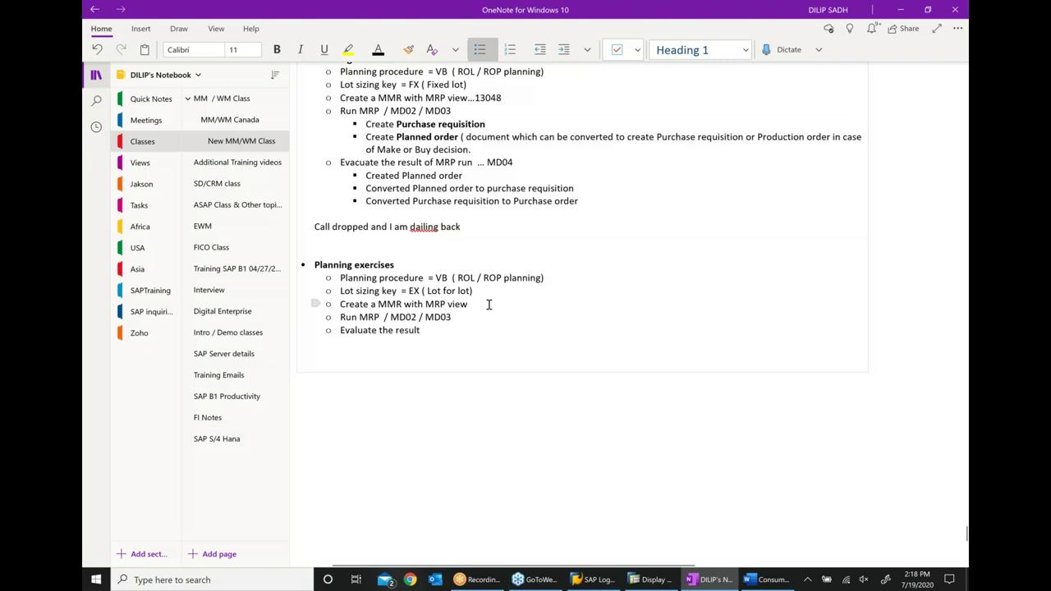
type("..")
key("ctrl+v")
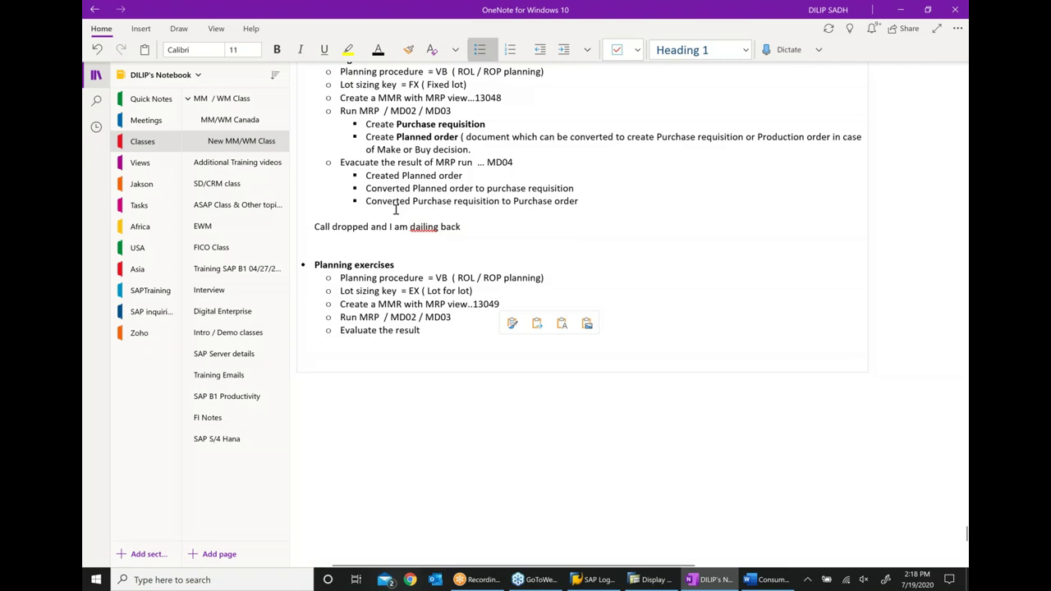
- Color the "Lot sizing key" lines for FX (Fixed lot) and EX (Lot for lot) dark red in both Planning exercises lists
left_click_drag(468, 86, 339, 85)
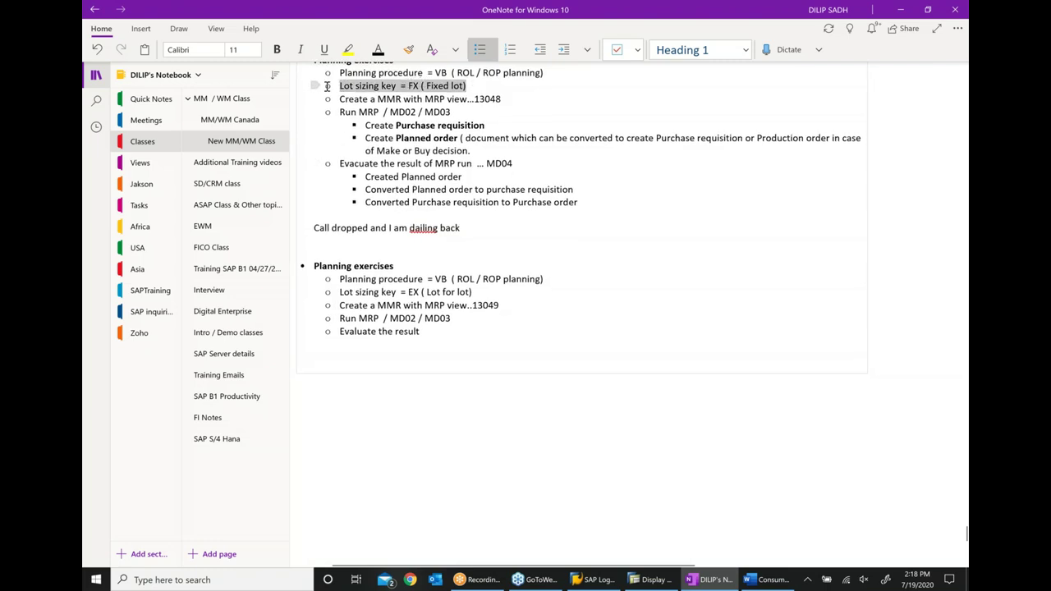
left_click(400, 72)
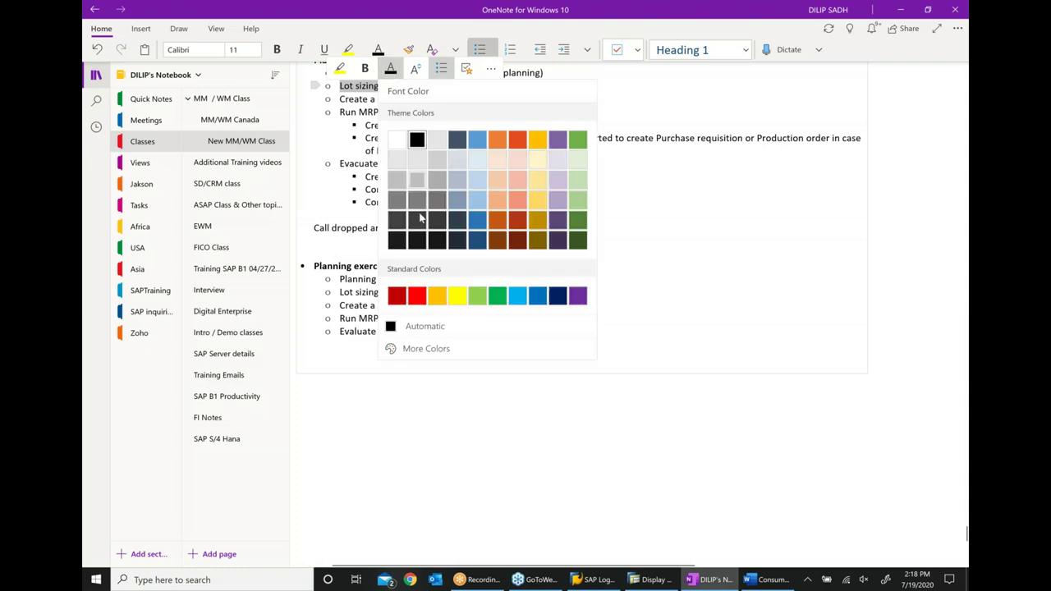
left_click(397, 296)
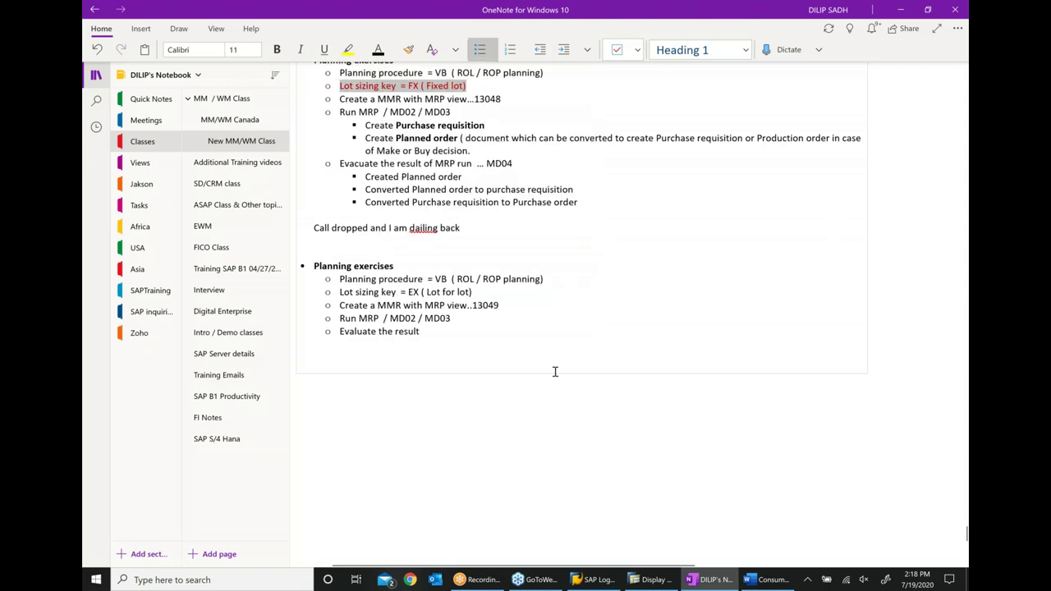
left_click(556, 370)
scroll(556, 370, "up", 2)
left_click(501, 394)
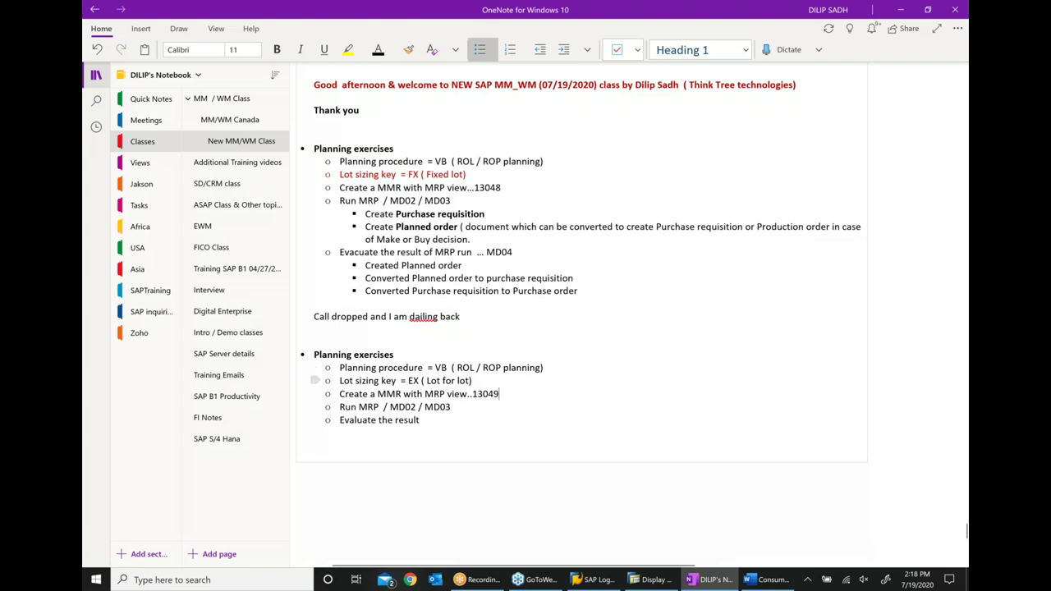
left_click_drag(353, 379, 476, 382)
left_click(541, 369)
left_click(719, 518)
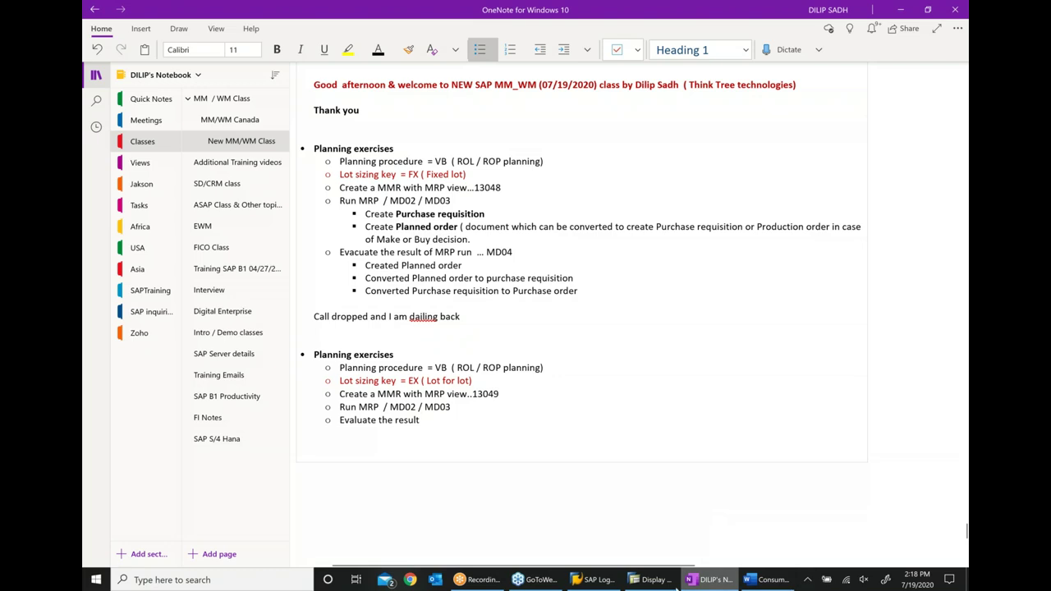
- Switch to SAP and run single-item, single-level MRP (MD03) for material 13049 in plant 1000, with Create purchase req. set to 1, Purchase requisitions
left_click(656, 580)
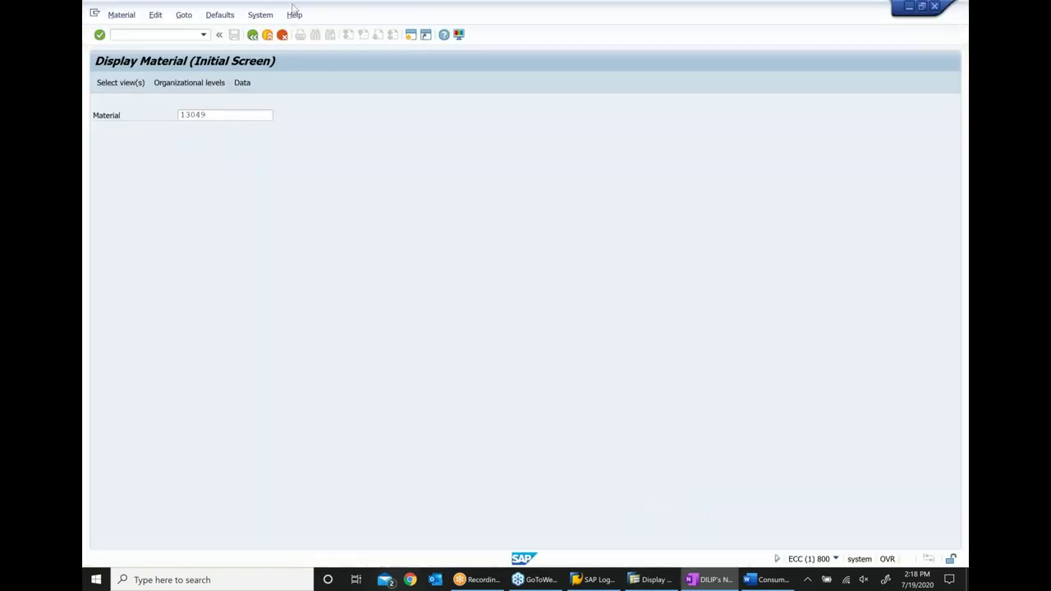
left_click(252, 35)
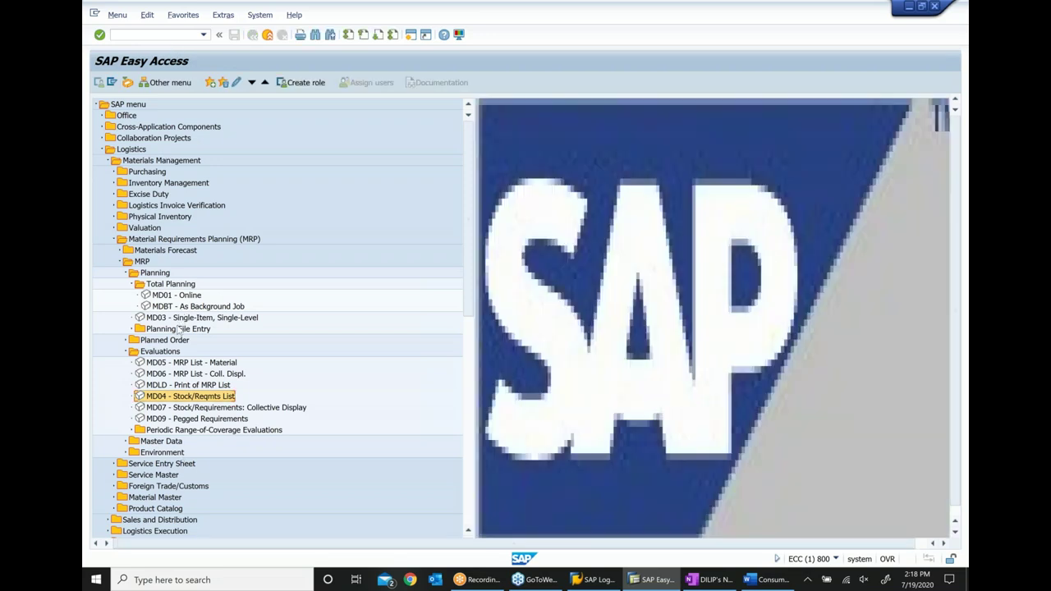
double_click(181, 320)
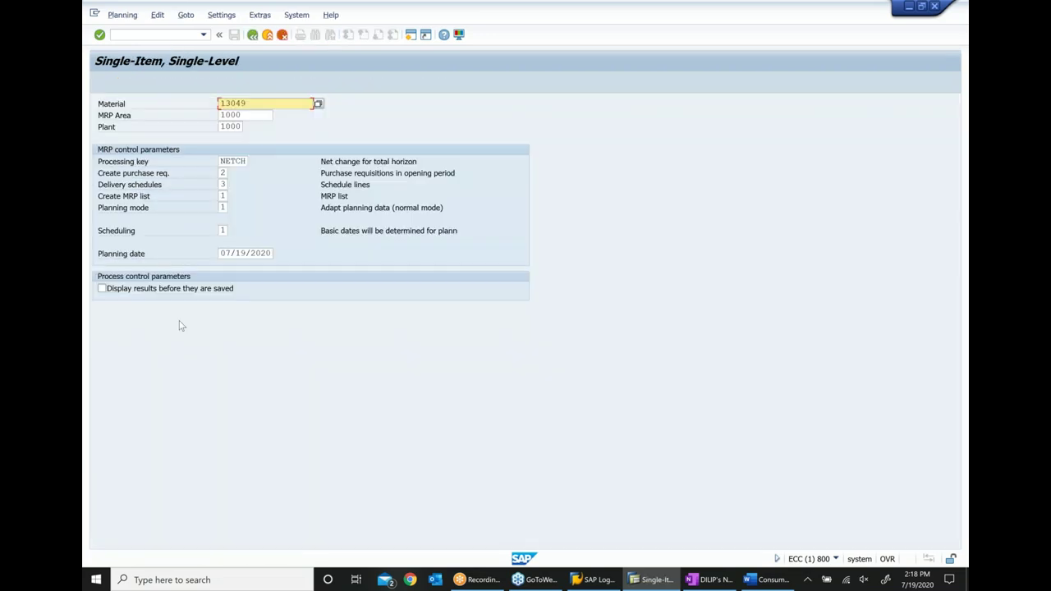
left_click(223, 173)
left_click(233, 173)
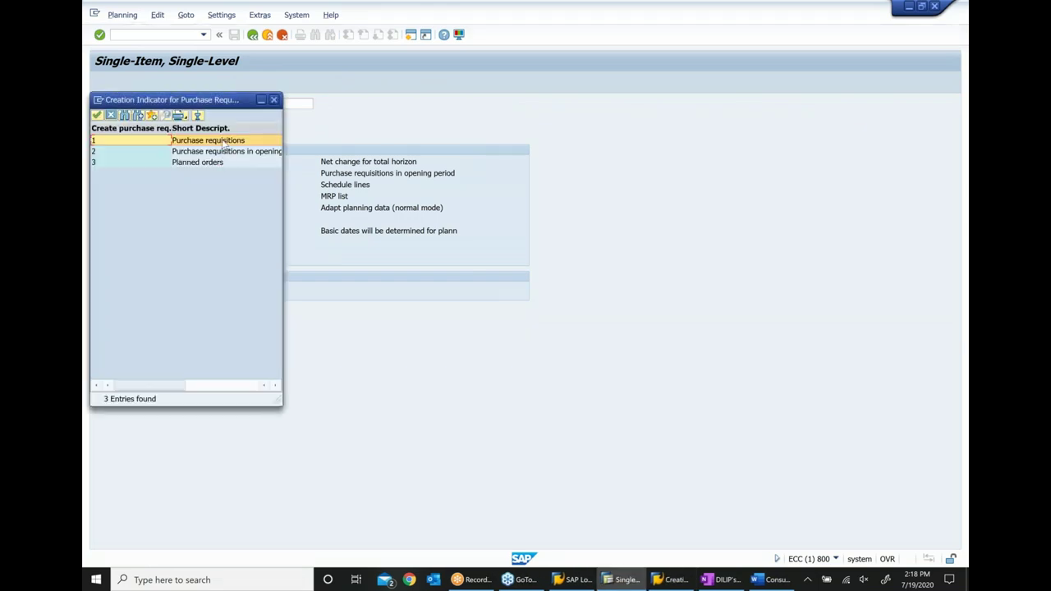
double_click(208, 141)
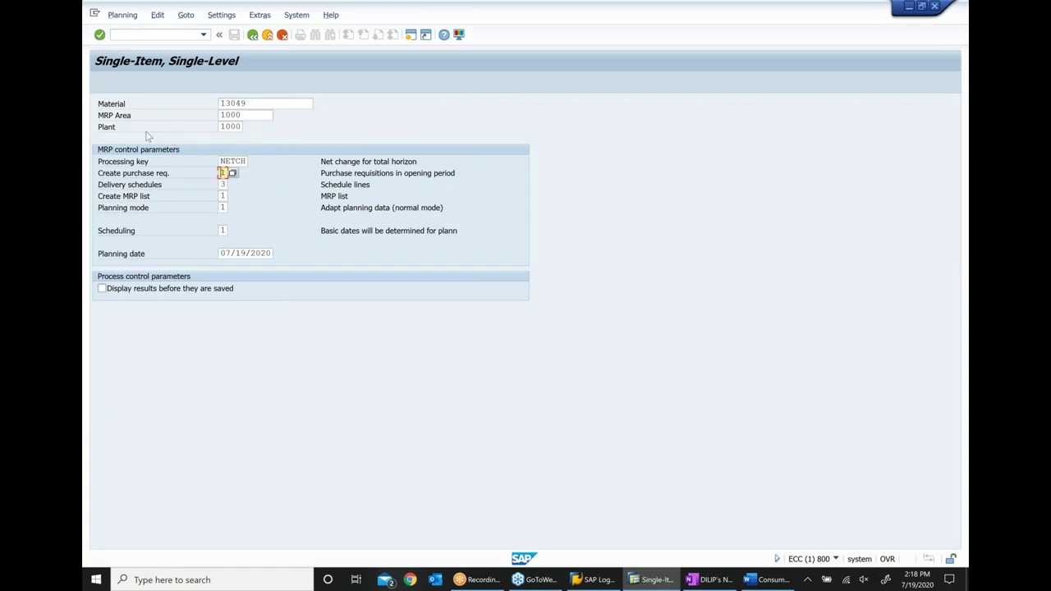
key("Return")
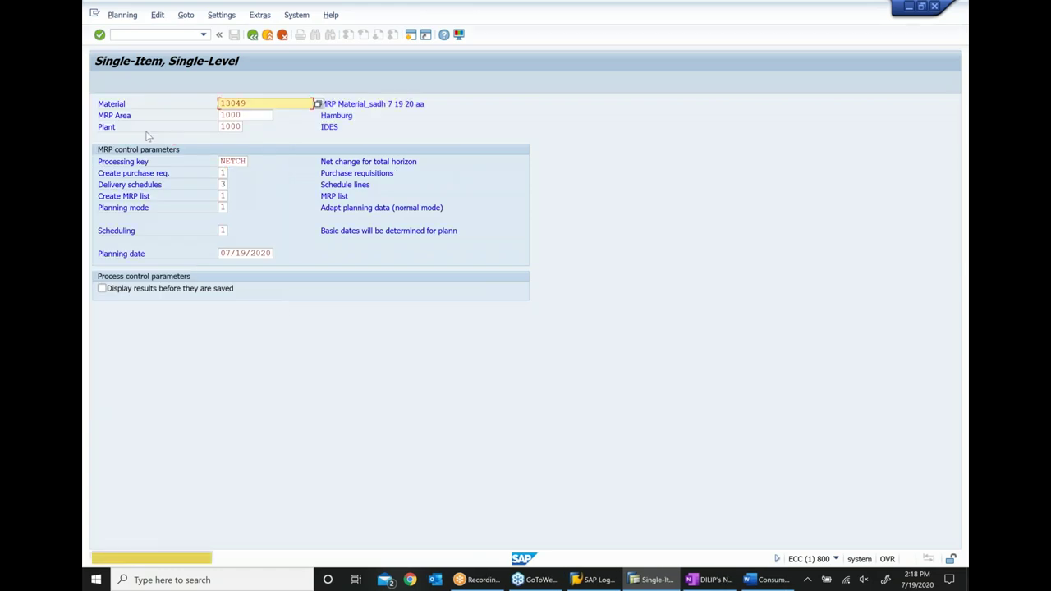
key("Return")
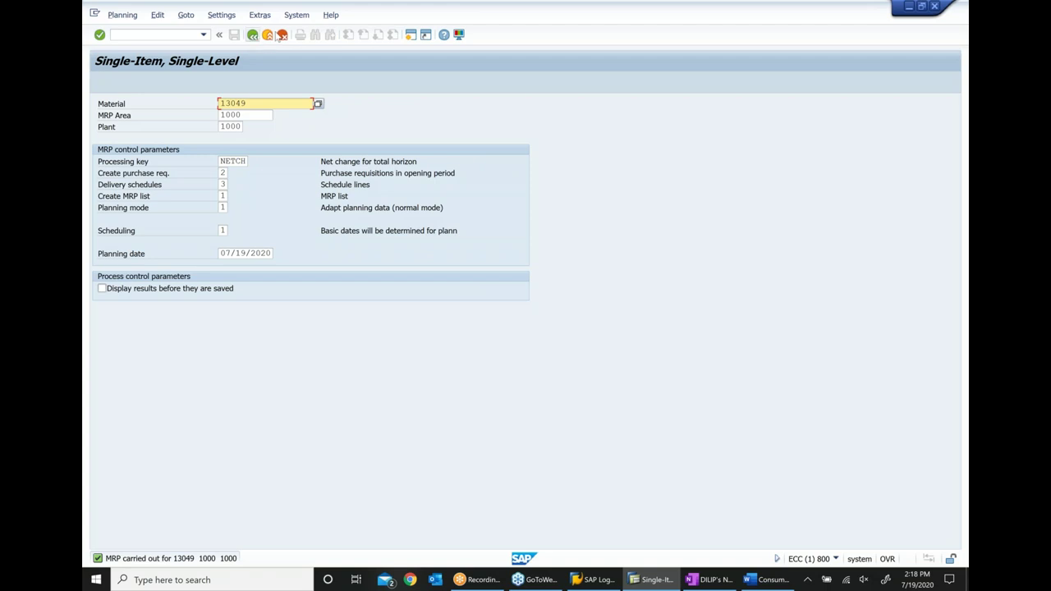
- Open the Stock/Requirements List (MD04) for material 13049 and examine the purchase requisition's number and receipt quantity
left_click(252, 36)
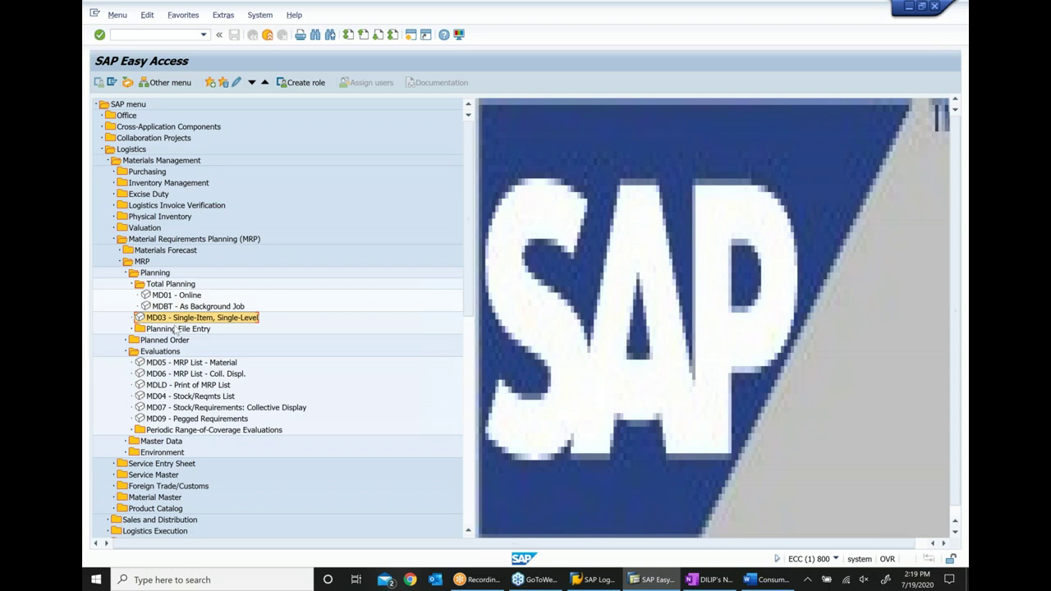
left_click(187, 399)
double_click(187, 401)
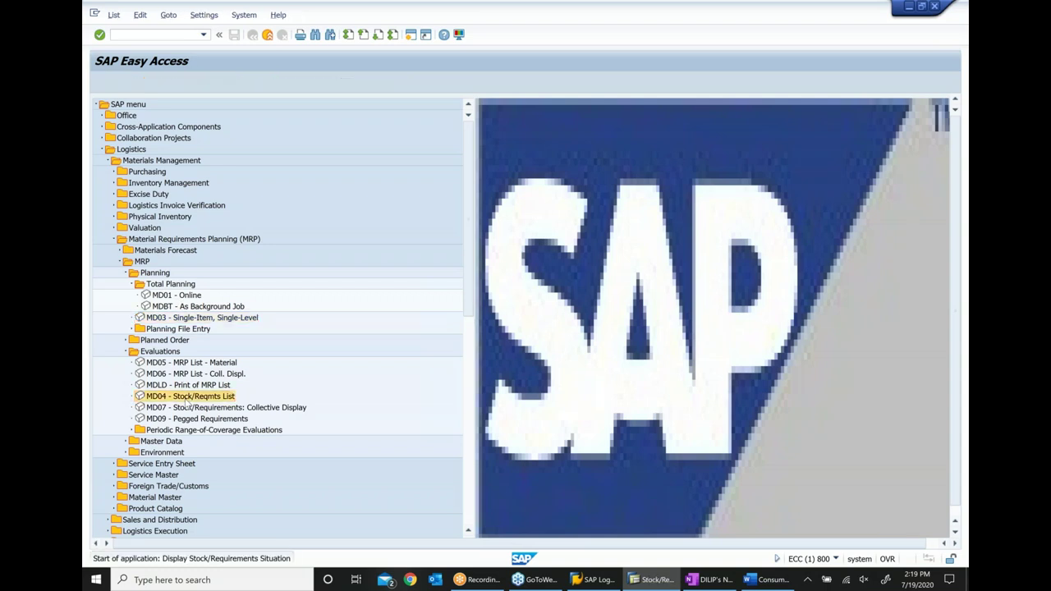
key("Return")
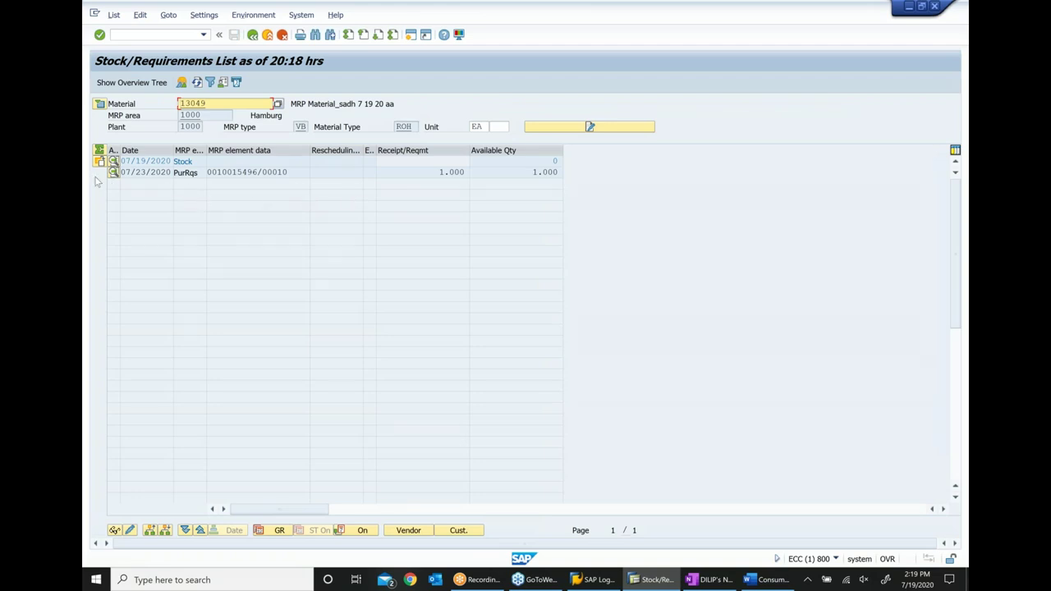
double_click(442, 172)
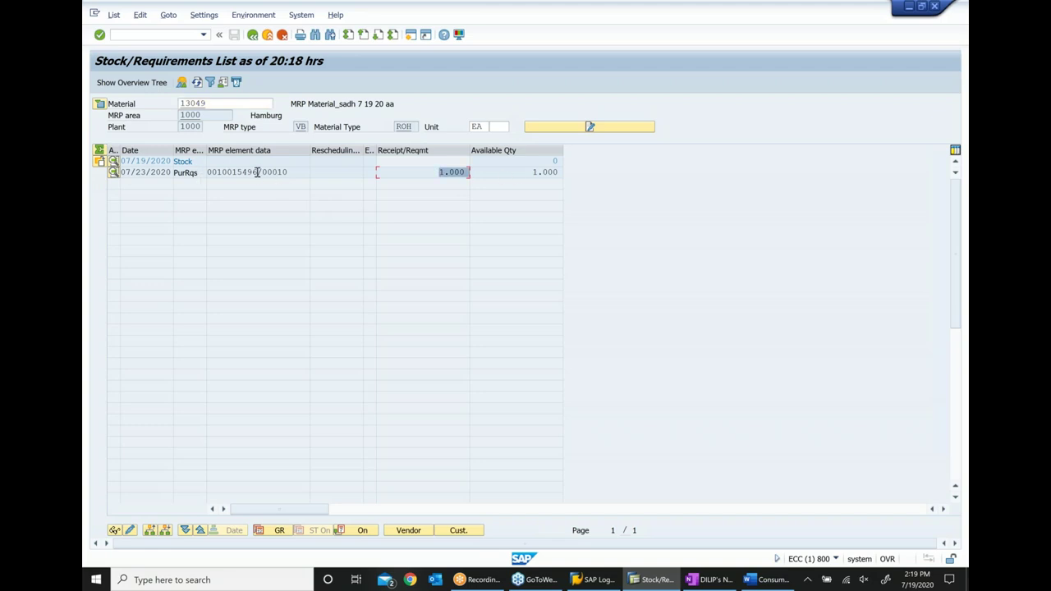
left_click_drag(216, 172, 262, 172)
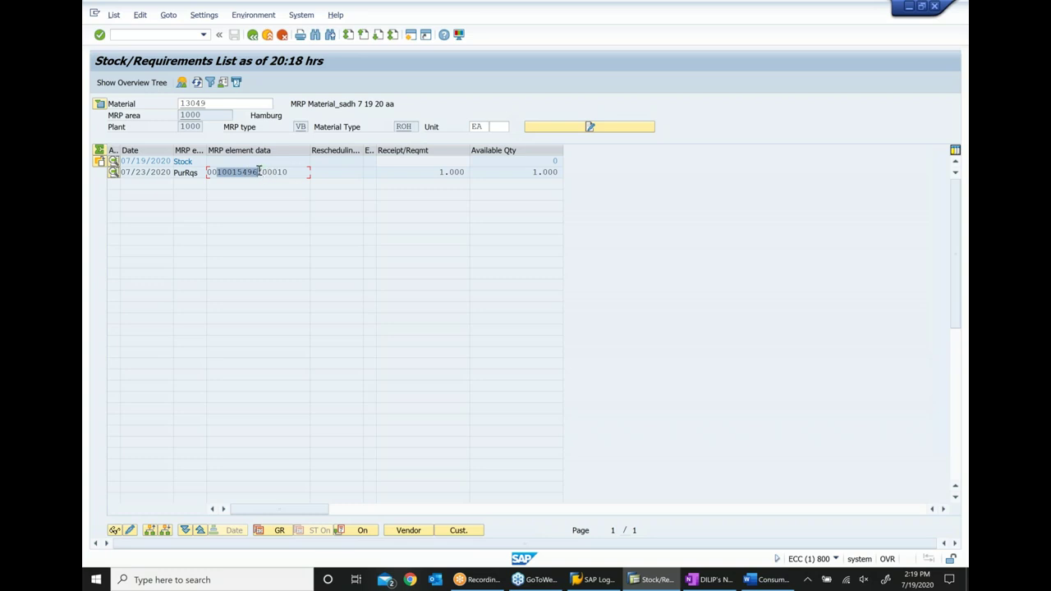
left_click_drag(435, 172, 519, 171)
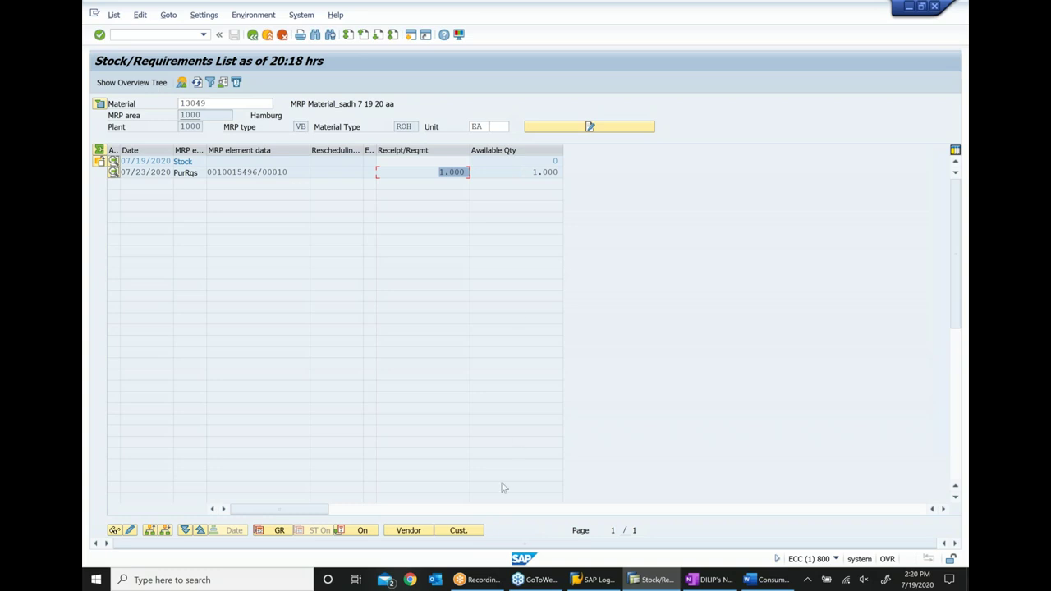
- Convert the purchase requisition to a purchase order, assigning the Staples vendor and purchasing organization 1000
left_click(283, 188)
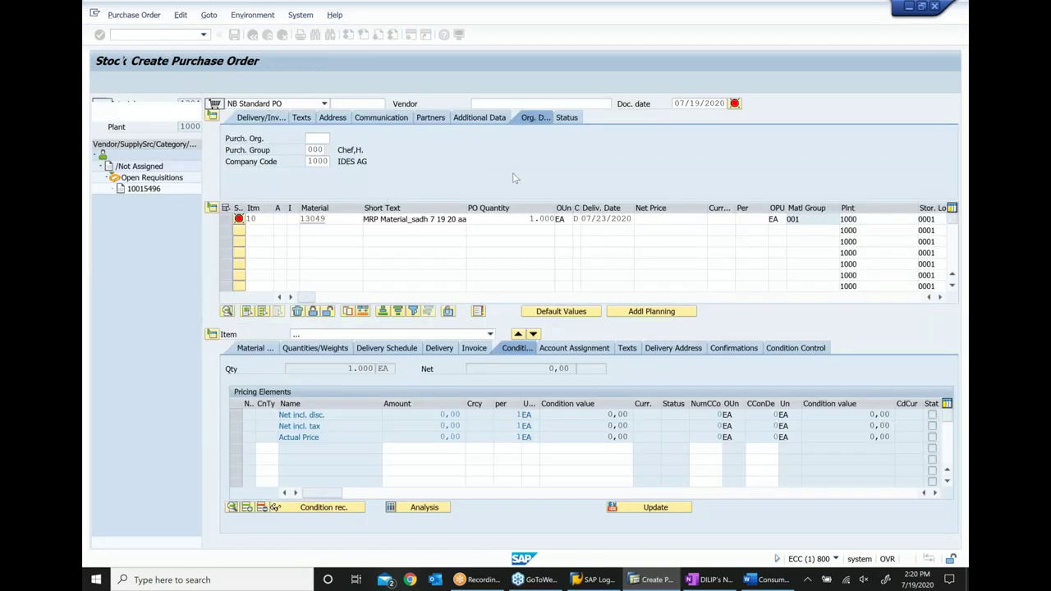
left_click(541, 103)
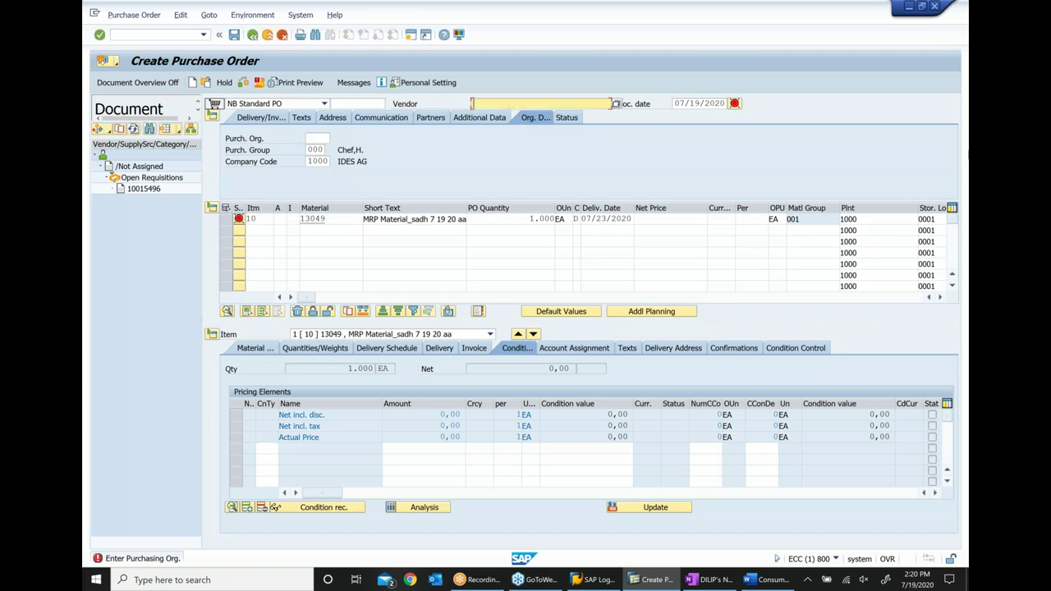
key("Down")
key("Return")
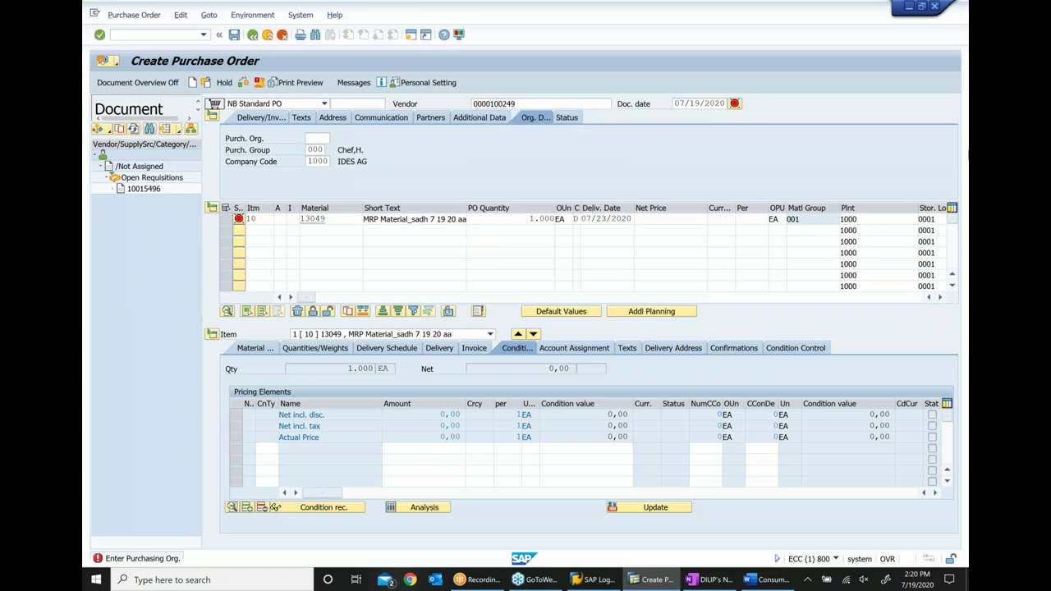
key("Return")
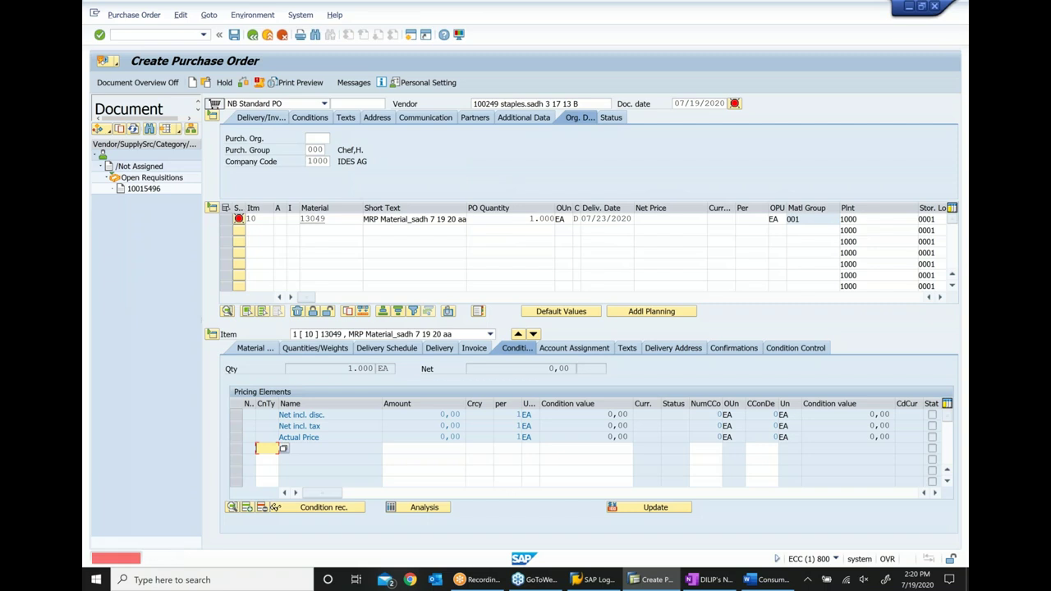
type("1.00")
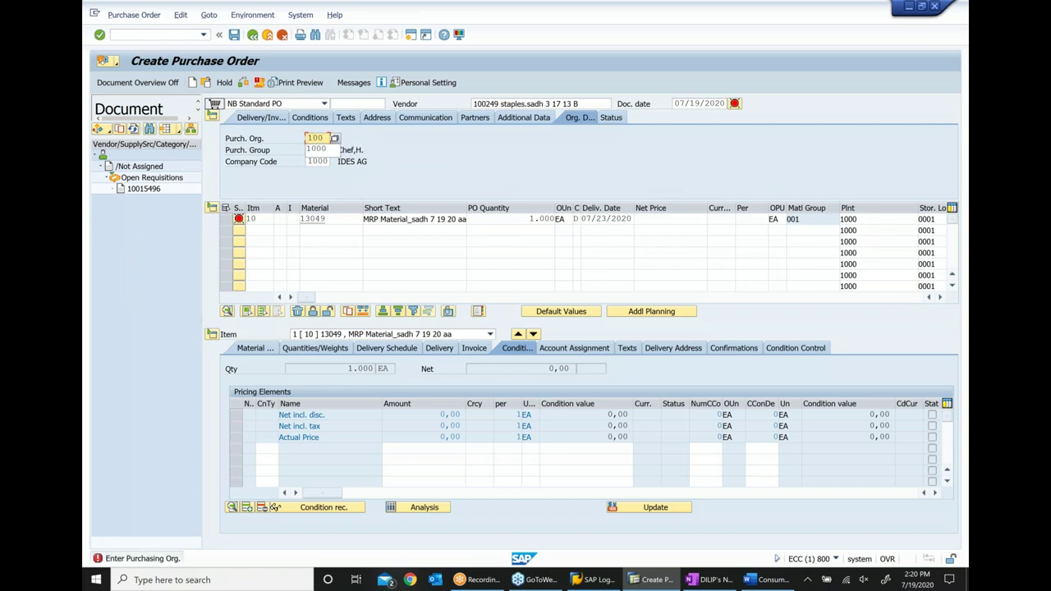
type("0")
key("Return")
- Set the purchase order item's gross price to 10 EUR and save the order
left_click(422, 413)
type("10")
key("Return")
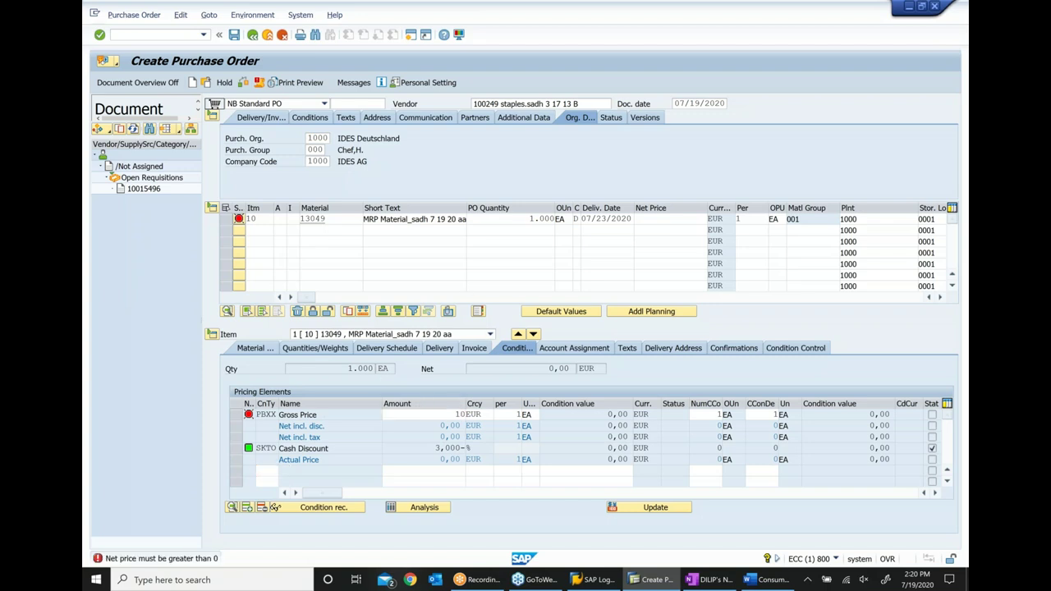
left_click(235, 35)
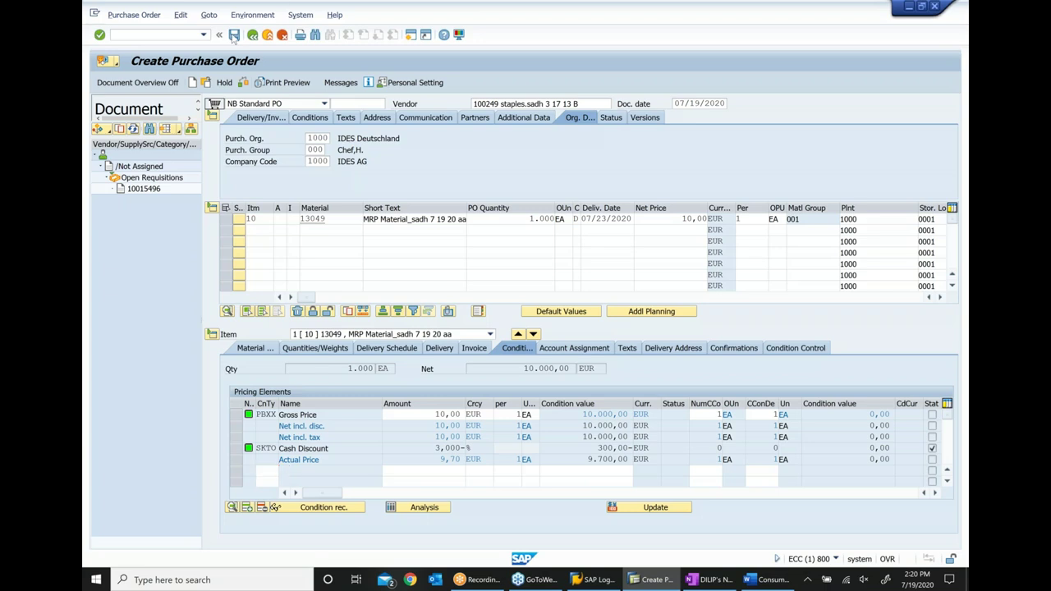
left_click(268, 228)
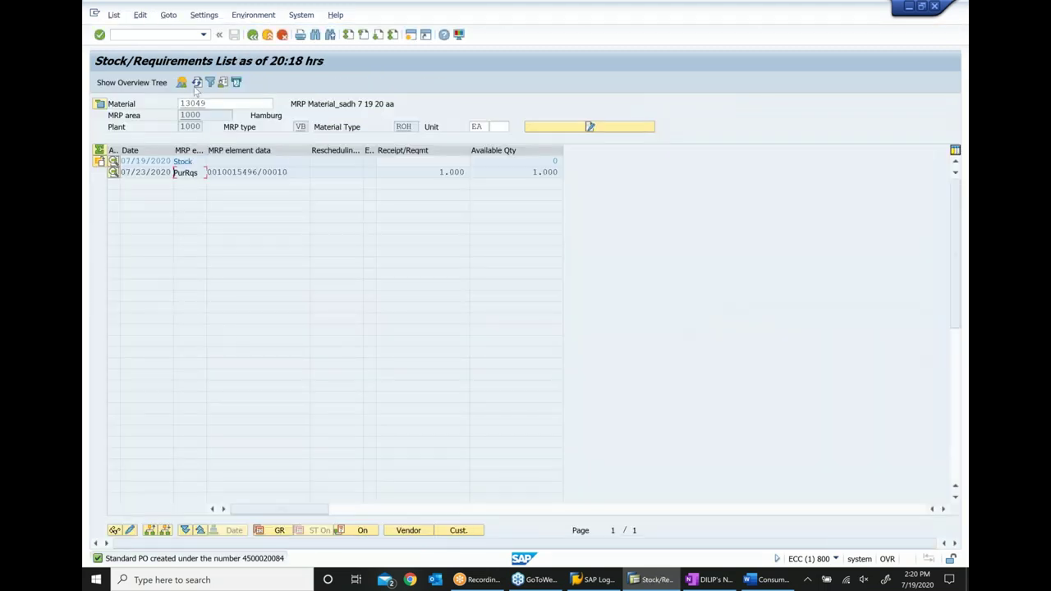
- Refresh the Stock/Requirements List and highlight the MRP element data of the purchase order line
left_click(197, 82)
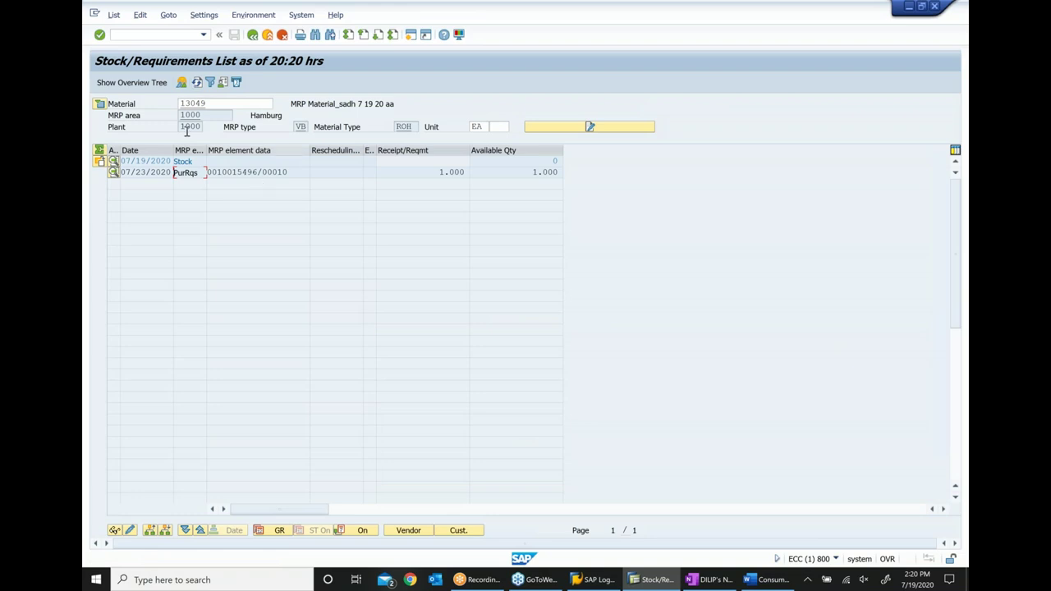
left_click(197, 84)
left_click(286, 171)
key("shift+Home")
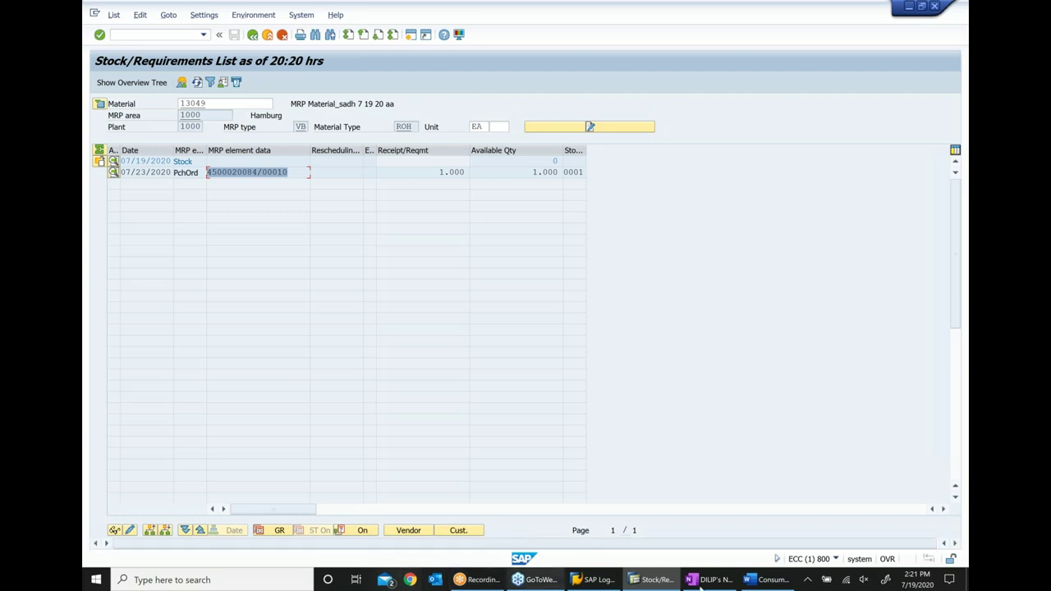
- Switch to OneNote, add "Other iterations as well." below the second Planning exercises list, and return to the SAP Stock/Requirements List
left_click(703, 584)
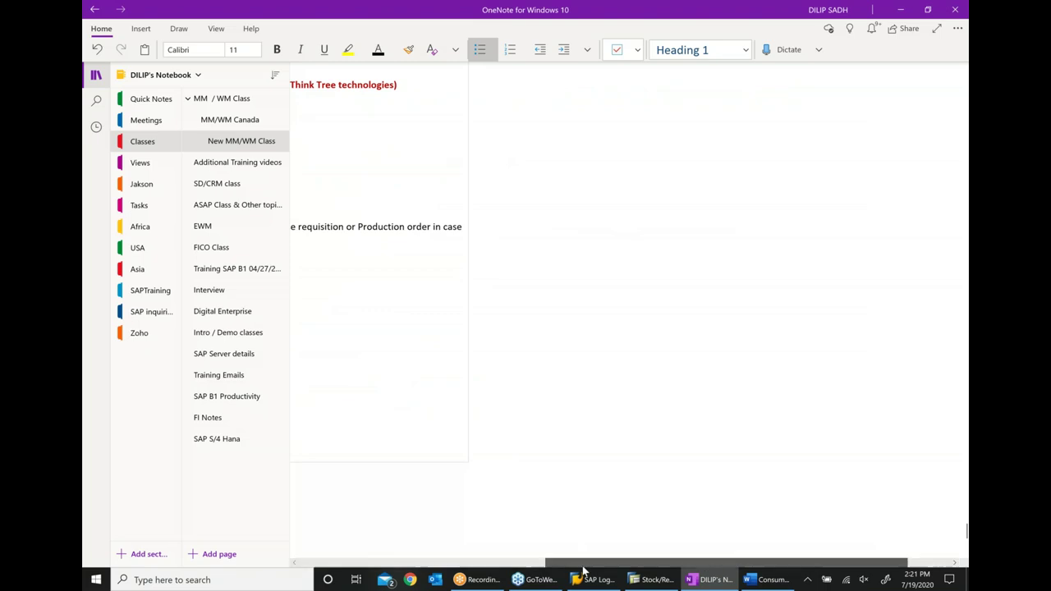
left_click_drag(585, 569, 342, 561)
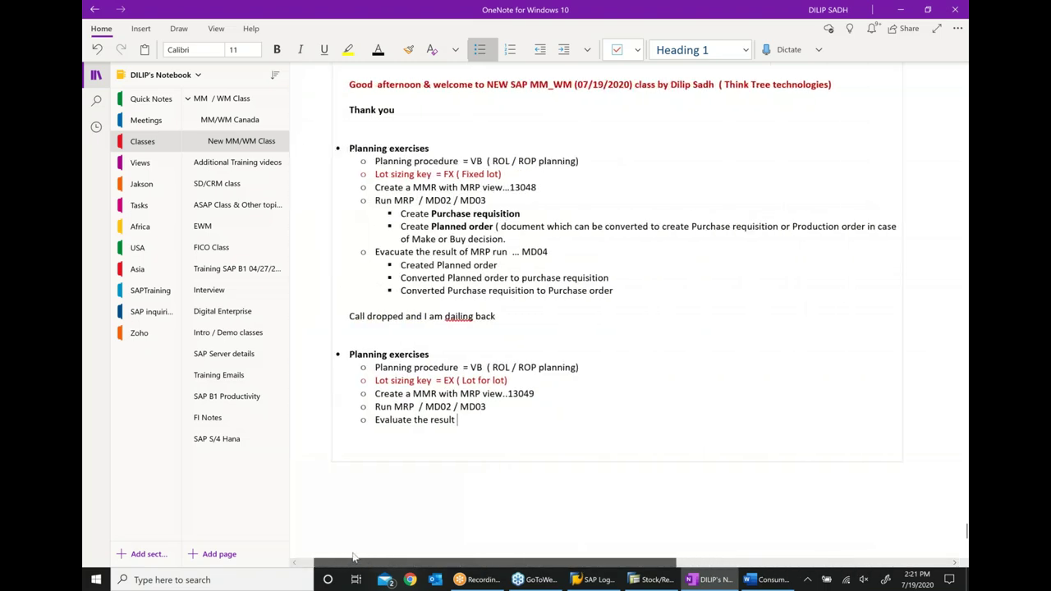
left_click(364, 441)
scroll(388, 452, "down", 1)
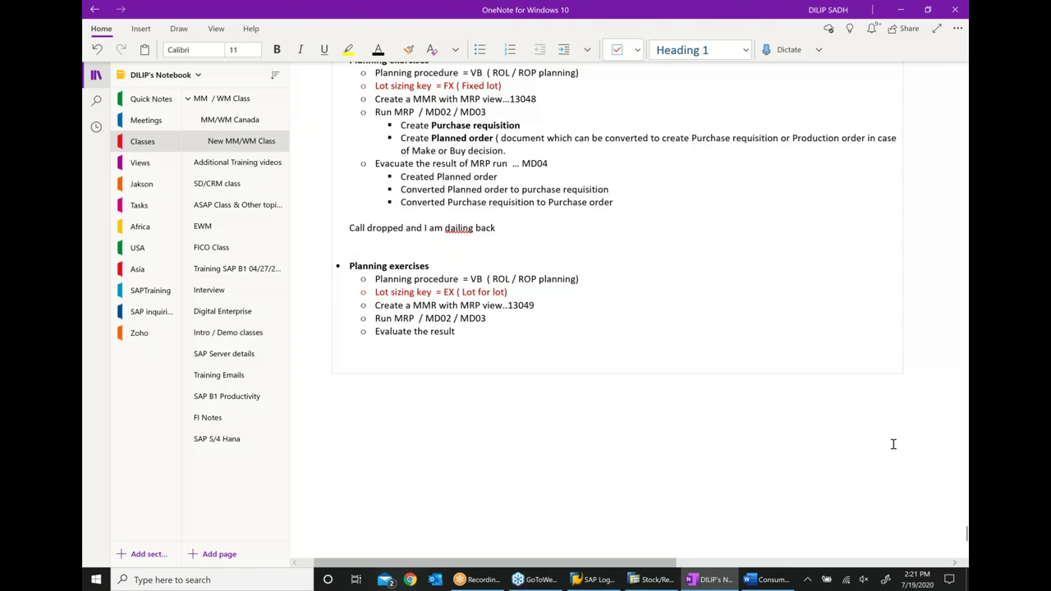
key("Return")
type("Other ")
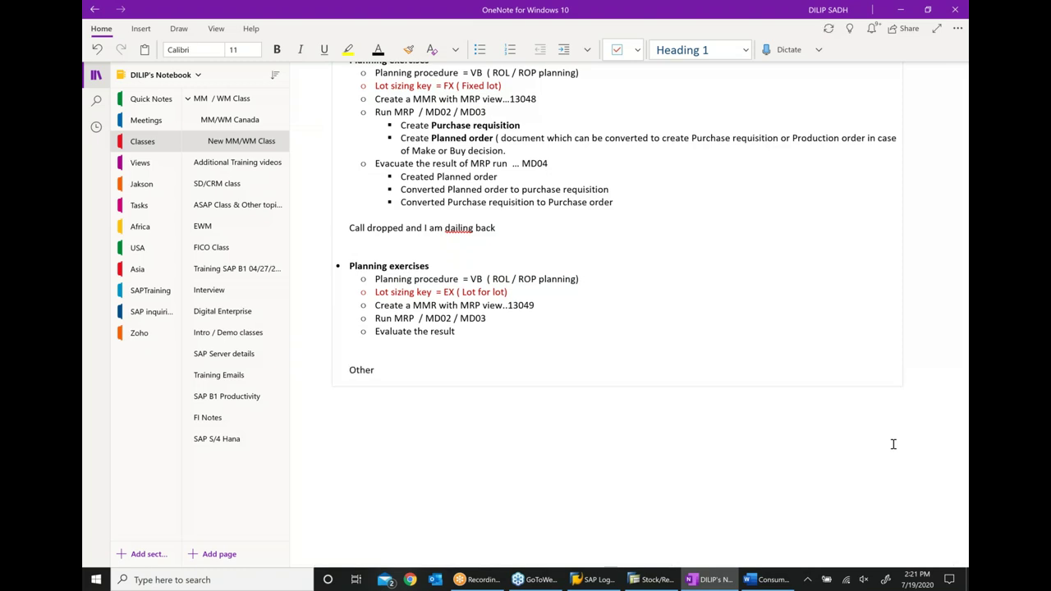
type("iterations as well.")
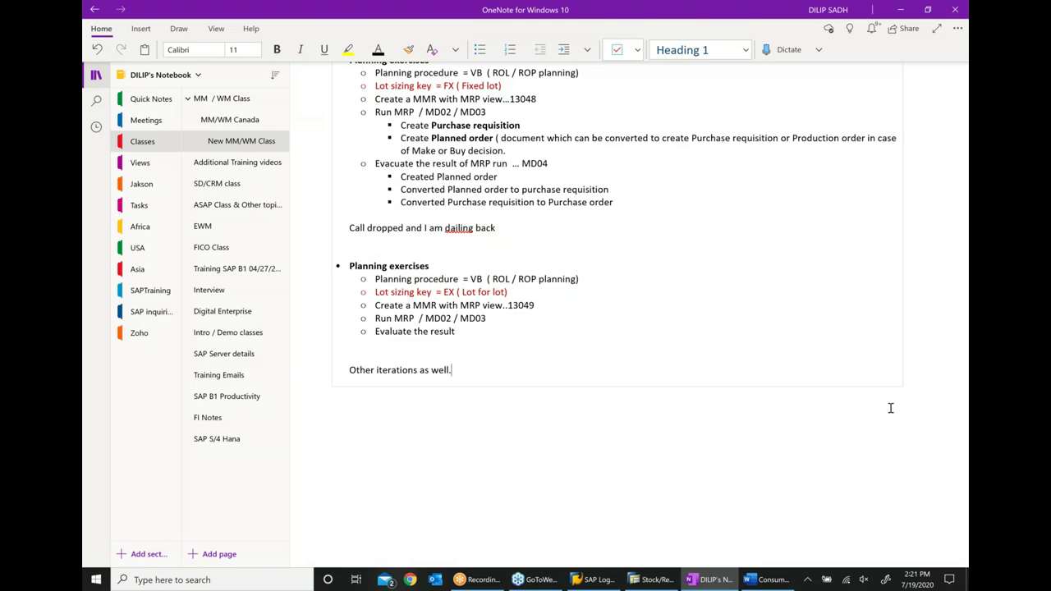
scroll(840, 510, "down", 2)
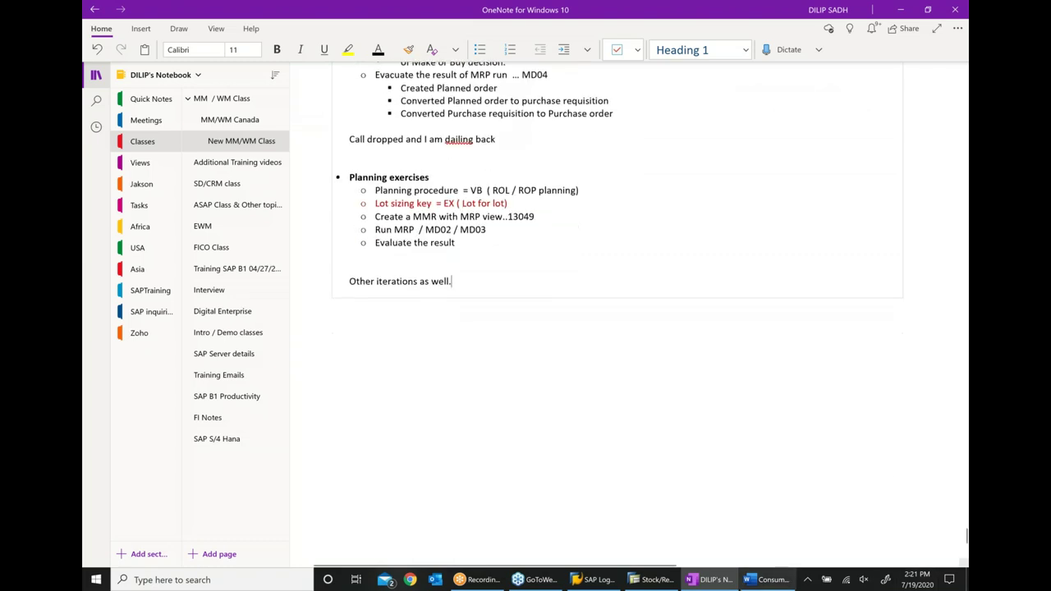
left_click(648, 580)
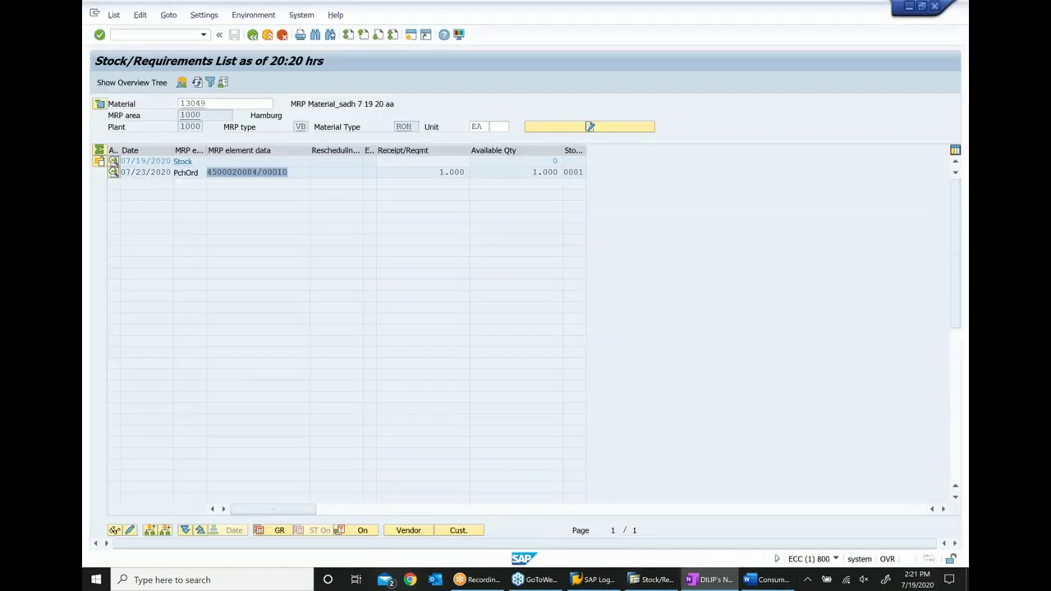
- Leave the Stock/Requirements List and start creating a raw material with transaction MM01, up to the view selection
type("n")
key("Return")
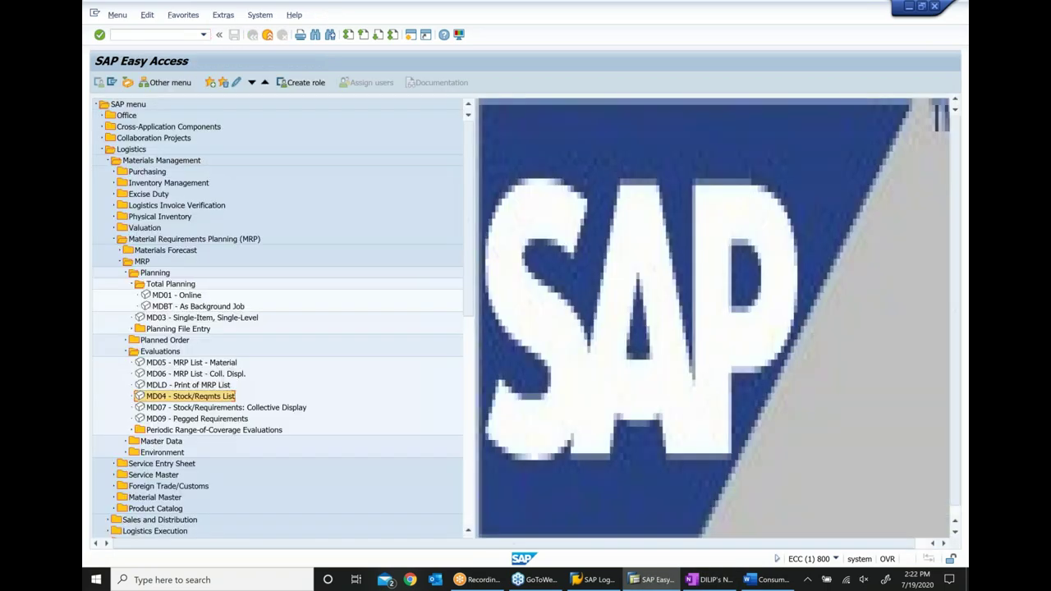
left_click(112, 35)
type("mm01")
key("Return")
key("Return")
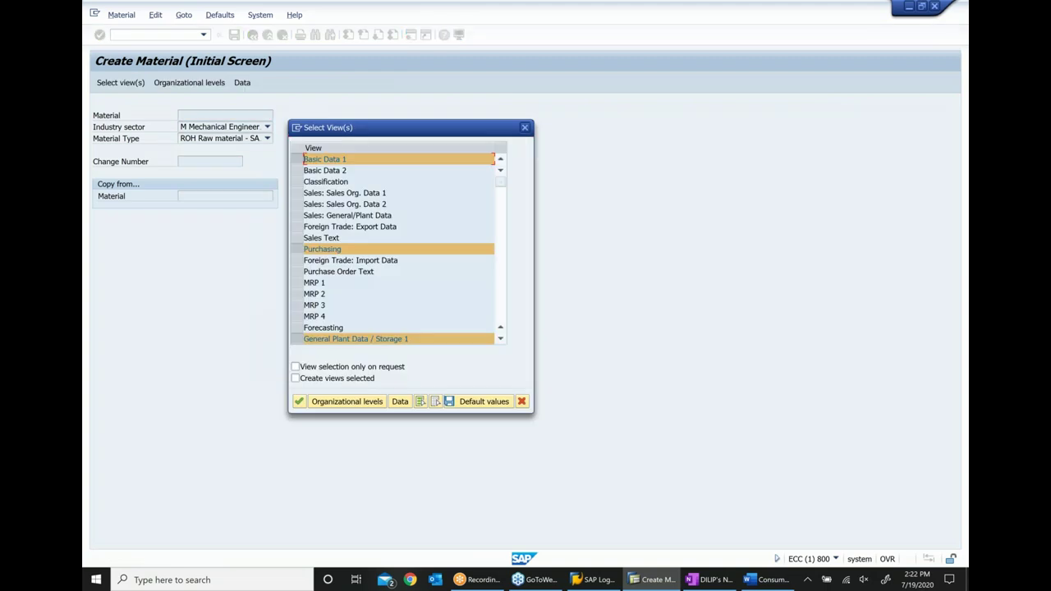
- Add the MRP 1 to MRP 4 and Forecasting views and accept plant 1000 with storage location 0001
left_click(296, 283)
left_click(297, 293)
left_click(297, 305)
left_click(296, 305)
left_click(299, 317)
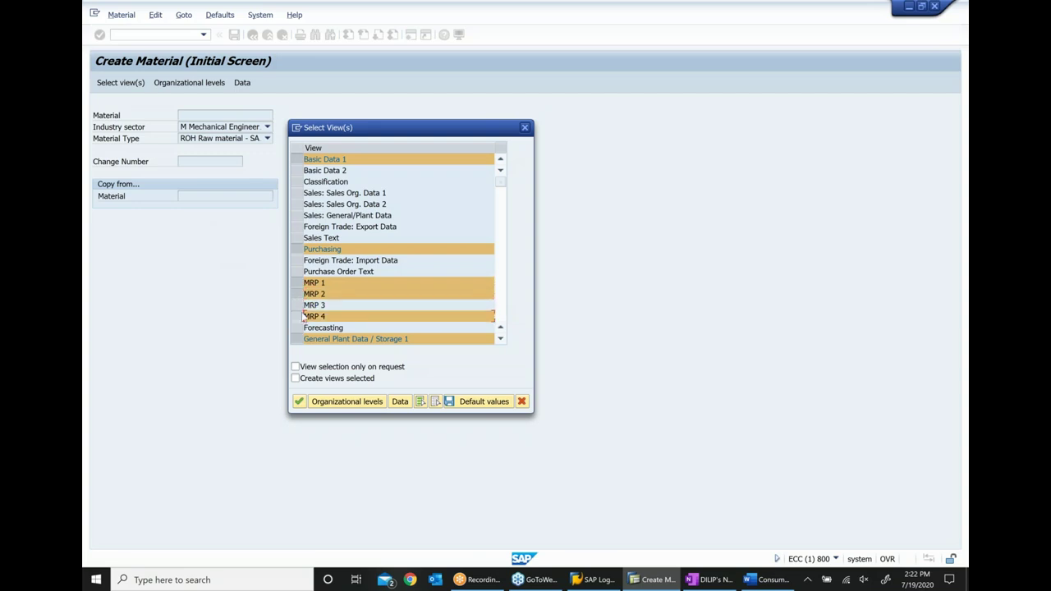
left_click(297, 304)
left_click(296, 328)
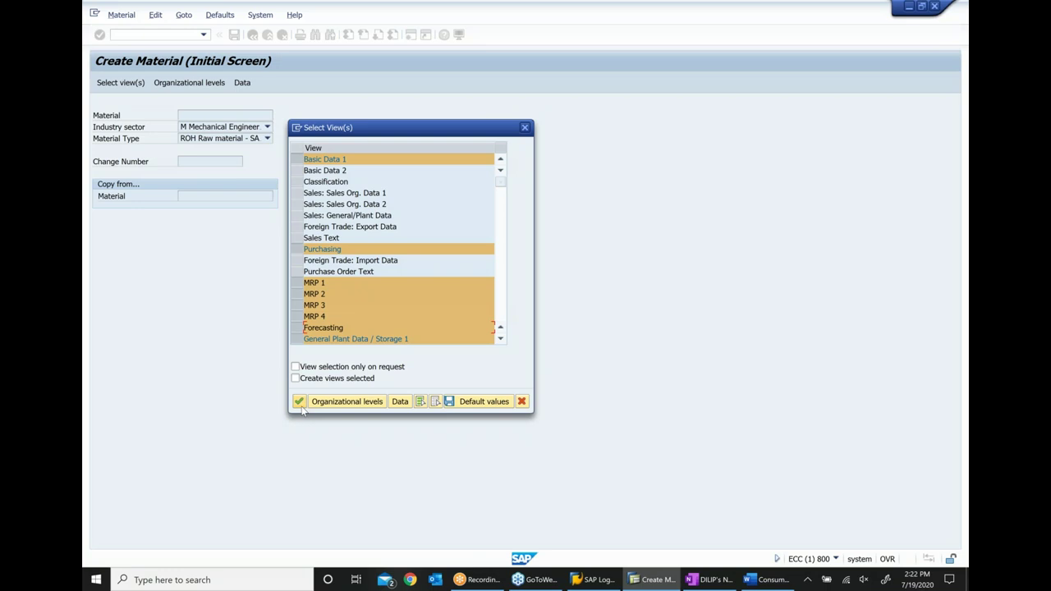
left_click(299, 401)
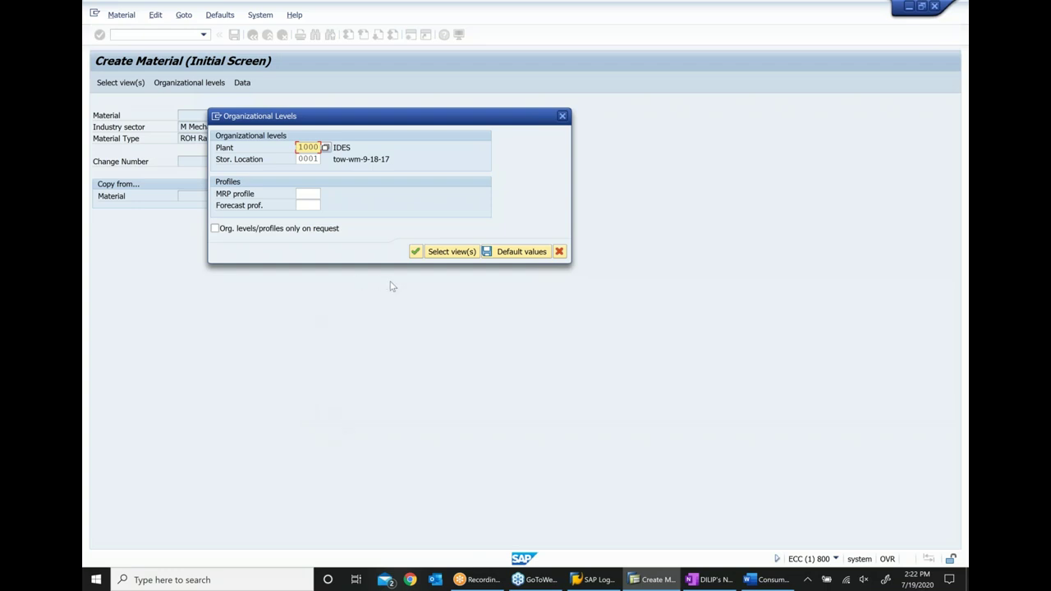
left_click(427, 254)
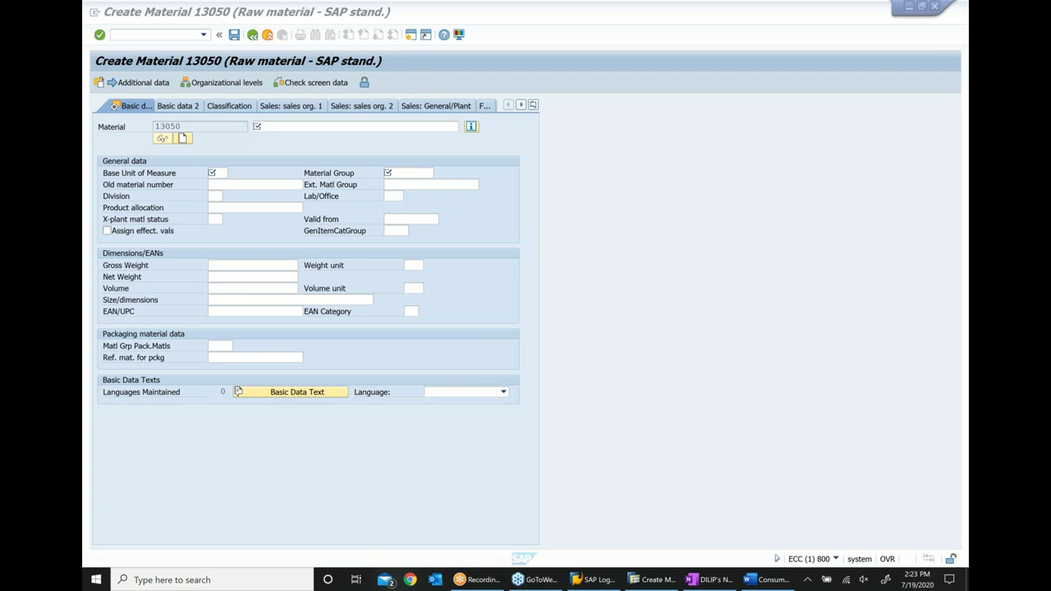
- Enter the material description by reusing the previous MRP material's description with the suffix "bb" instead of "aa"
left_click(391, 127)
left_click(390, 127)
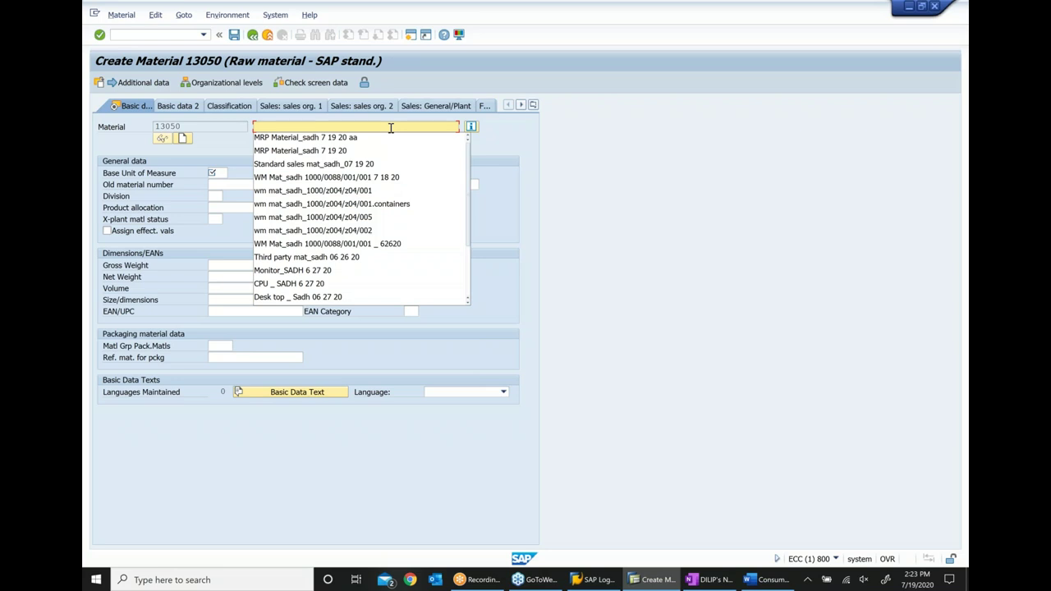
key("Down")
key("Return")
key("BackSpace")
key("BackSpace")
type("bb")
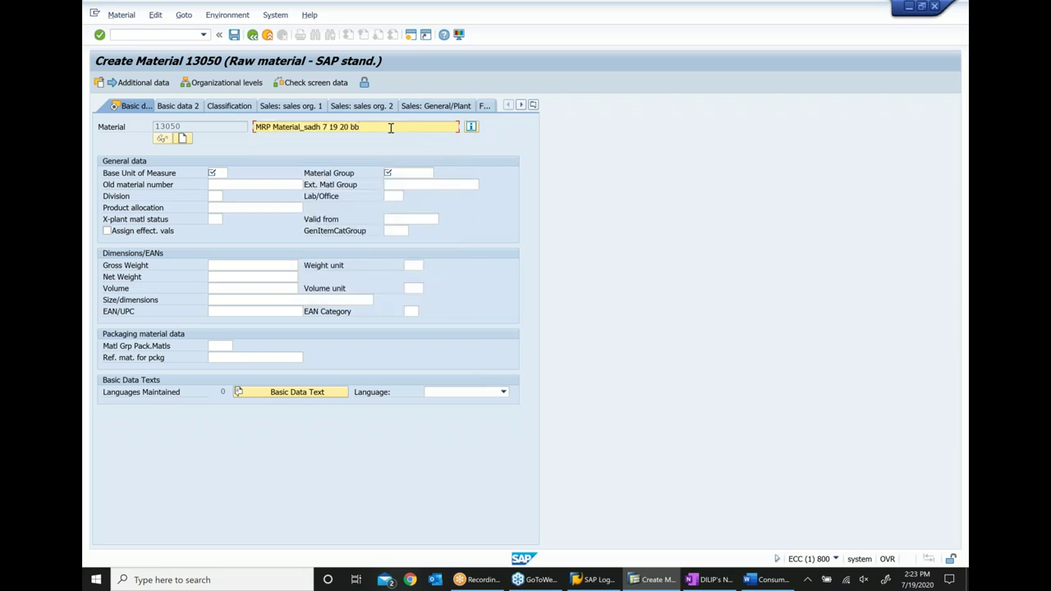
- Set the base unit of measure to EA and the material group to 001, and continue to the Purchasing view
left_click(212, 173)
type("ea")
key("Tab")
key("Down")
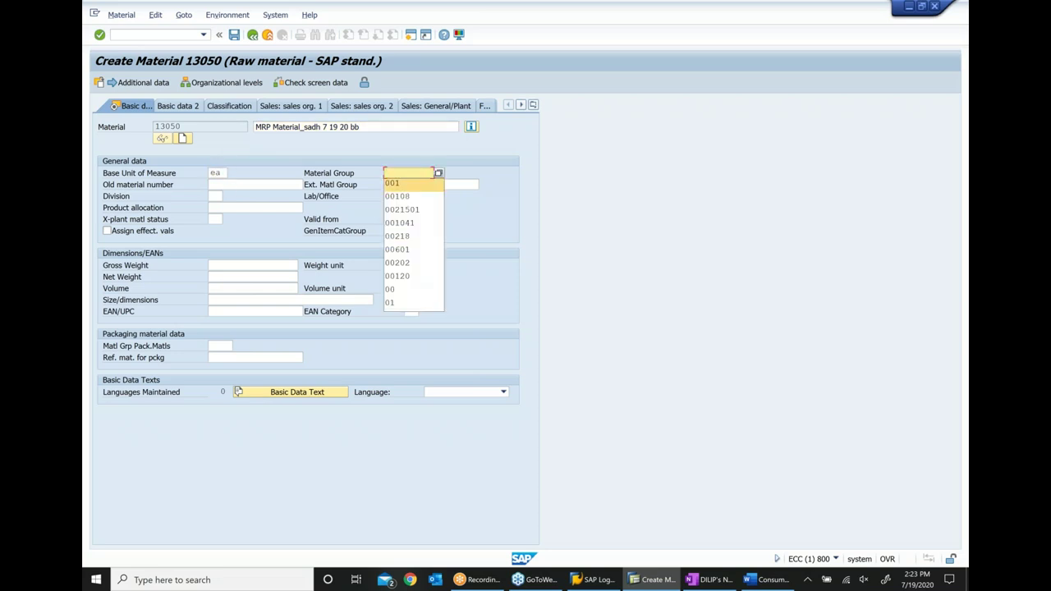
key("Return")
key("Return")
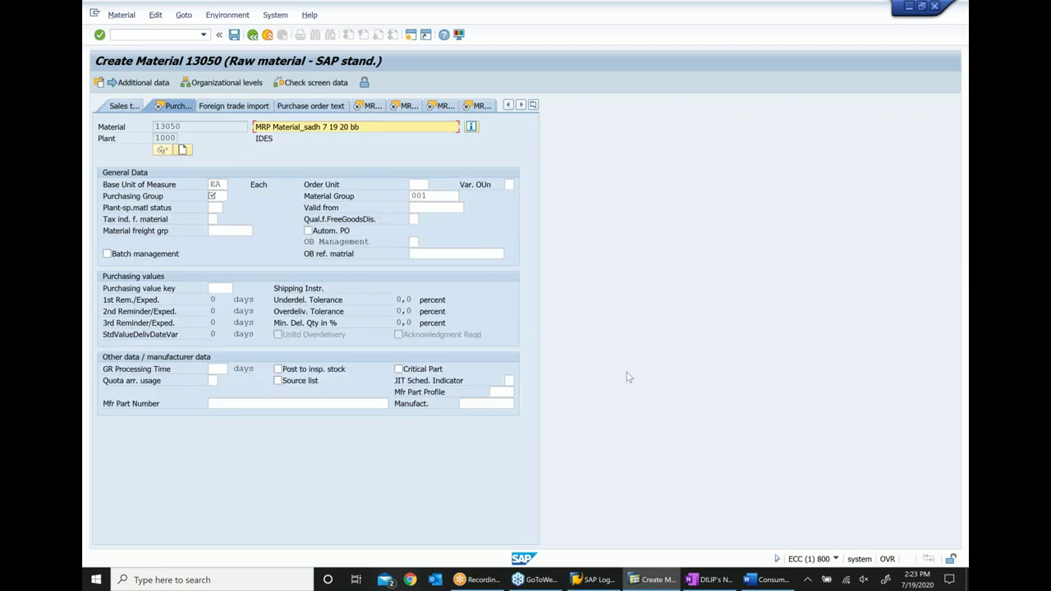
- Assign purchasing group 000 in the Purchasing view and continue to the MRP 1 view
left_click(215, 198)
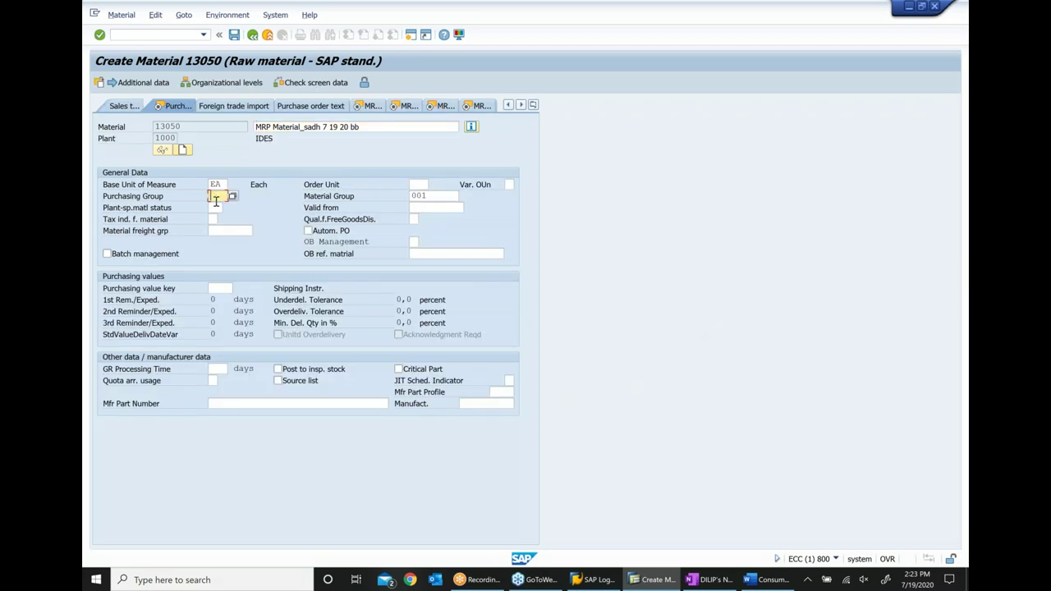
type("000")
key("Return")
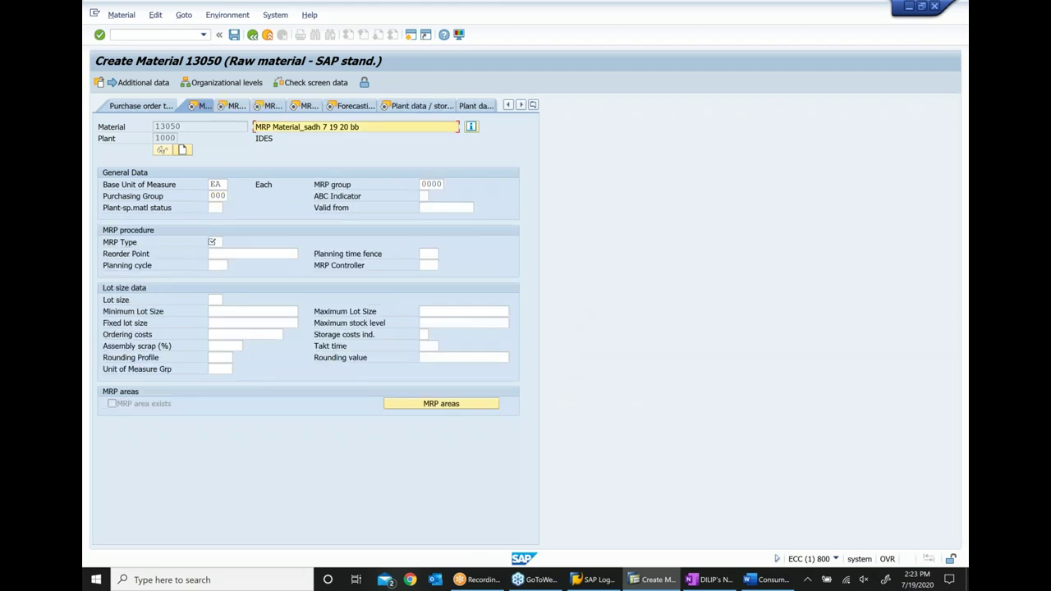
- Open the possible MRP types for the material and mark VV (Forecast-based planning)
left_click(216, 242)
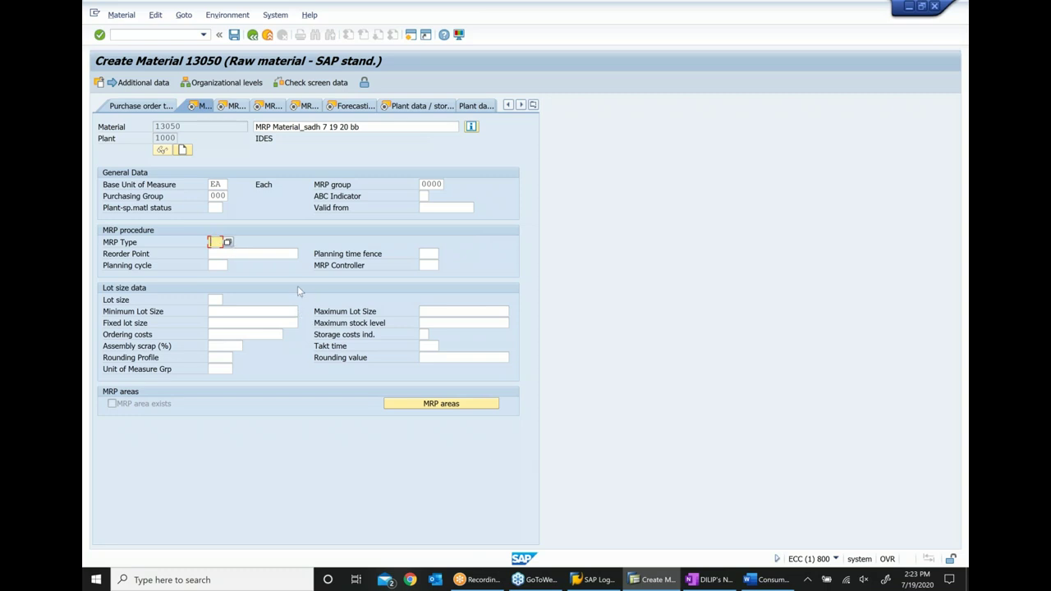
left_click(228, 242)
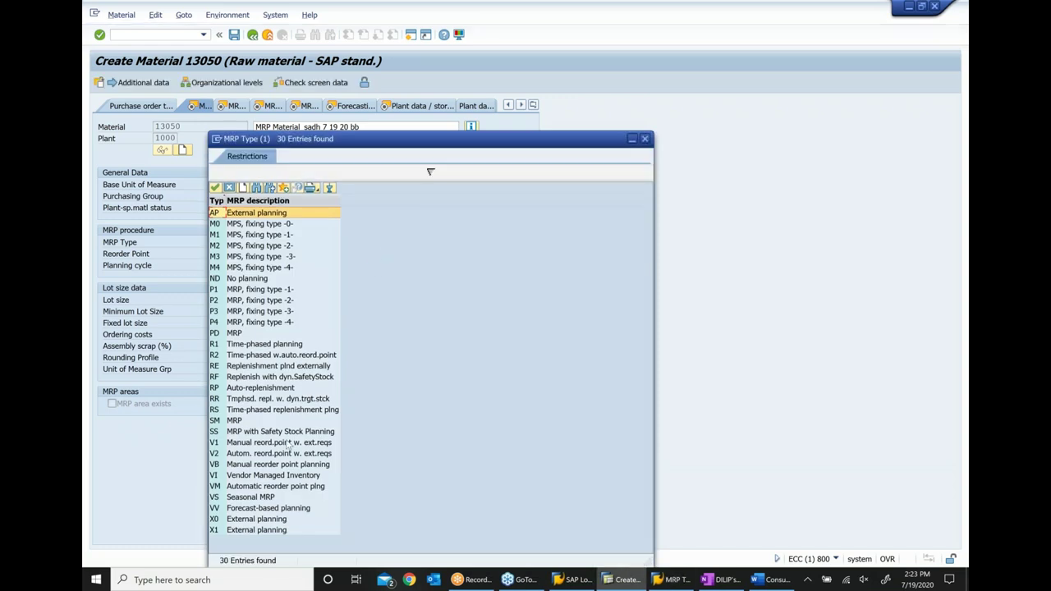
left_click(247, 509)
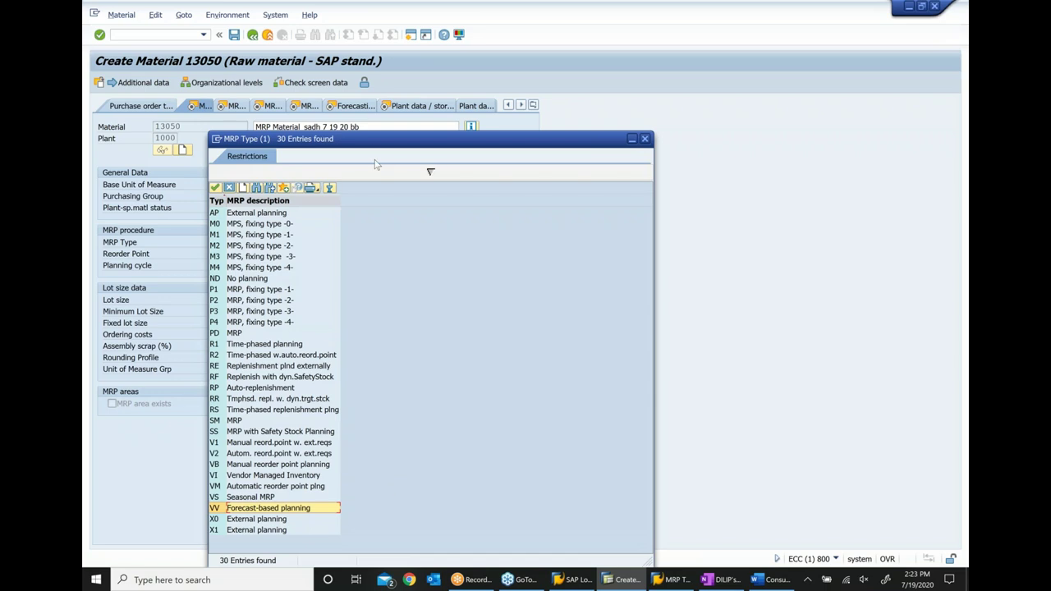
left_click_drag(375, 139, 448, 47)
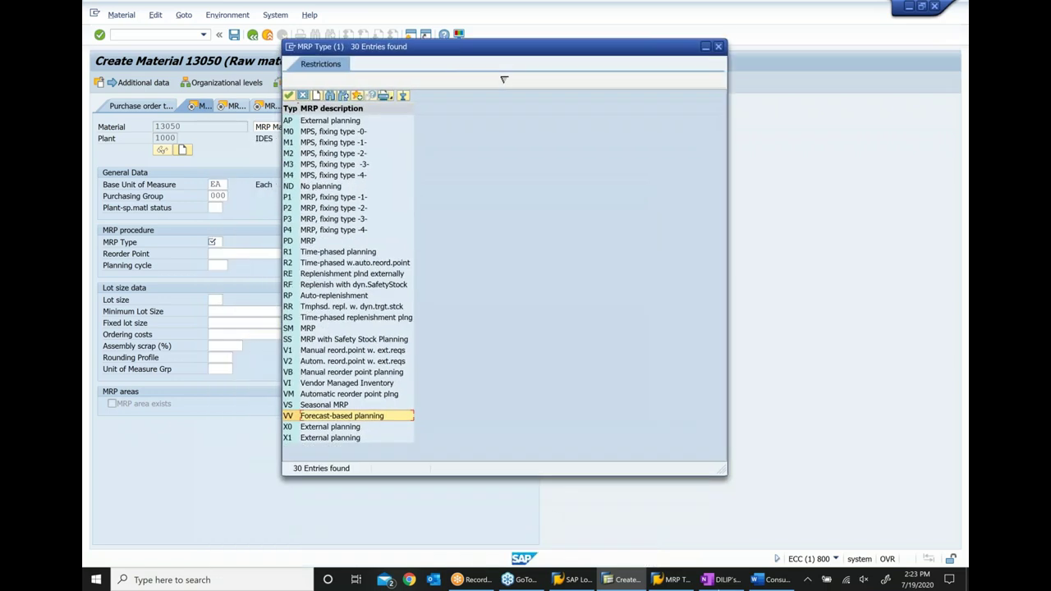
- Switch to Consumption Based Planning.docx in Word and highlight the "Forecast based planning procedure….VV" line
left_click(723, 580)
scroll(779, 529, "up", 8)
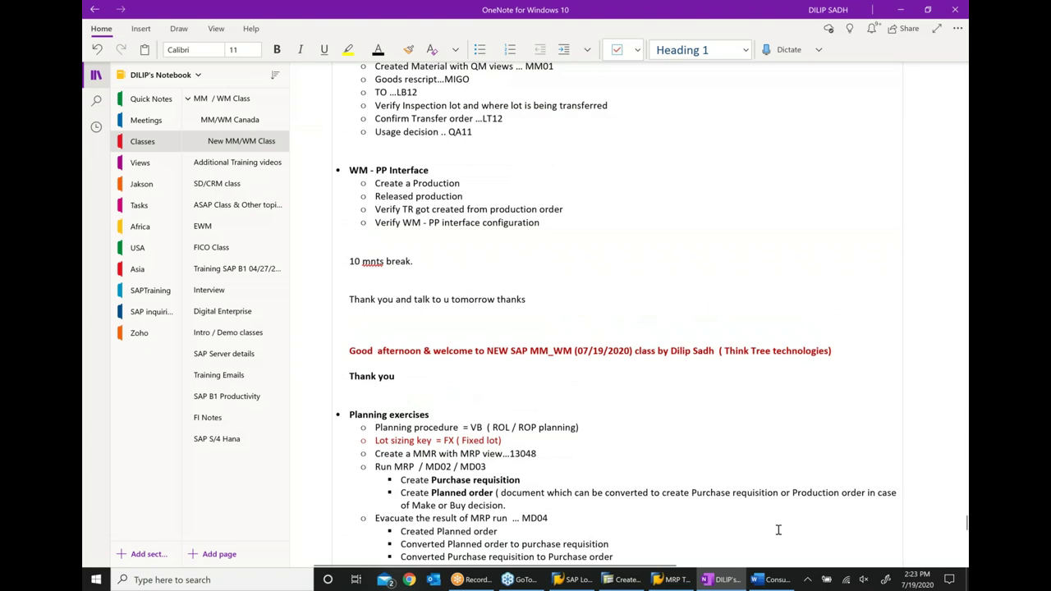
left_click(772, 580)
scroll(543, 321, "up", 6)
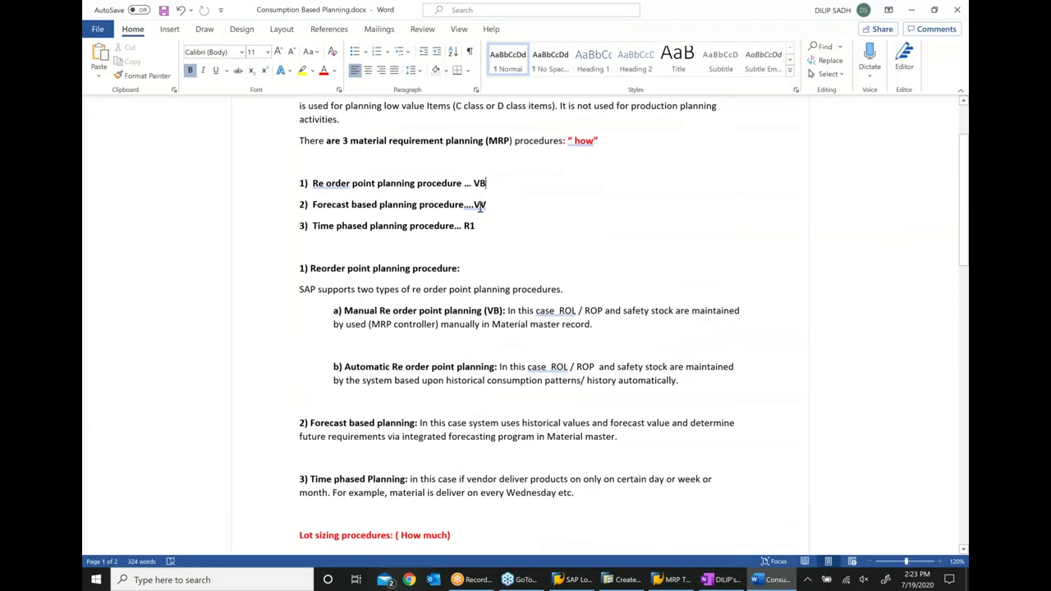
left_click_drag(487, 204, 312, 205)
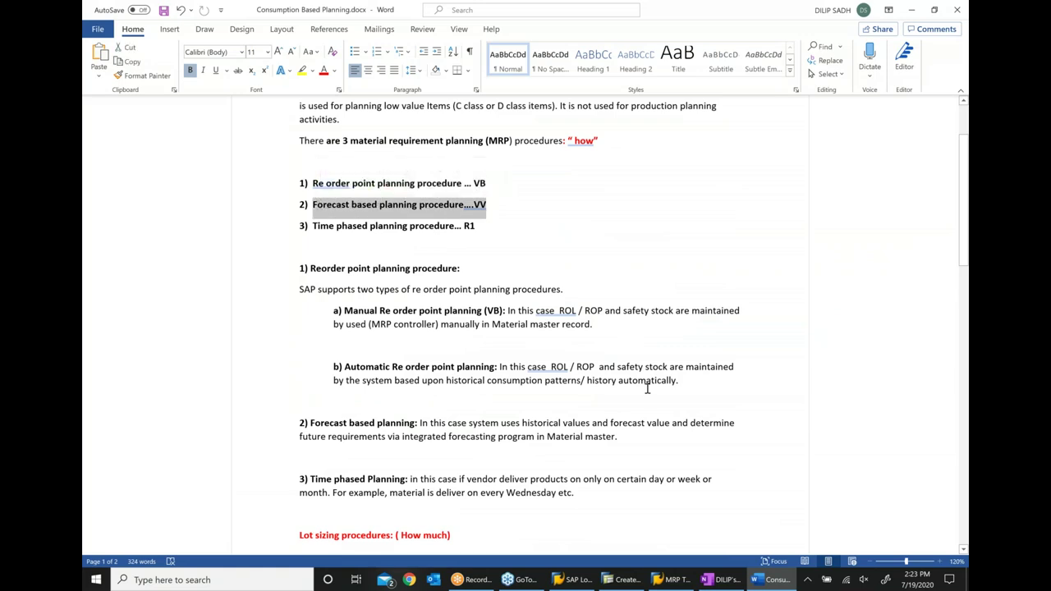
scroll(655, 493, "down", 1)
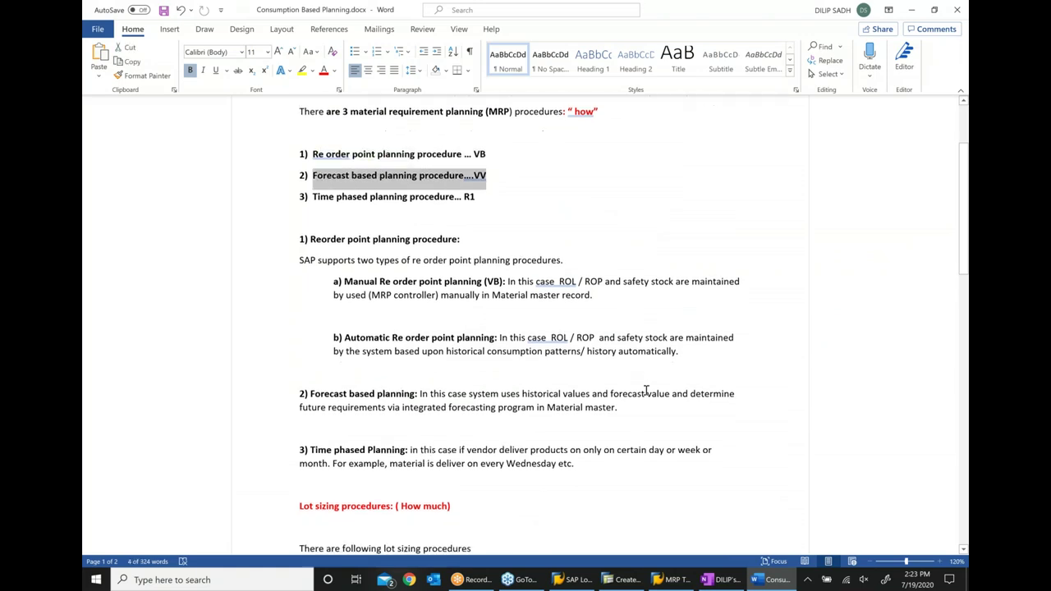
- Return to the SAP MRP type list and assign VV (Forecast-based planning) to the material
left_click(667, 579)
left_click(332, 416)
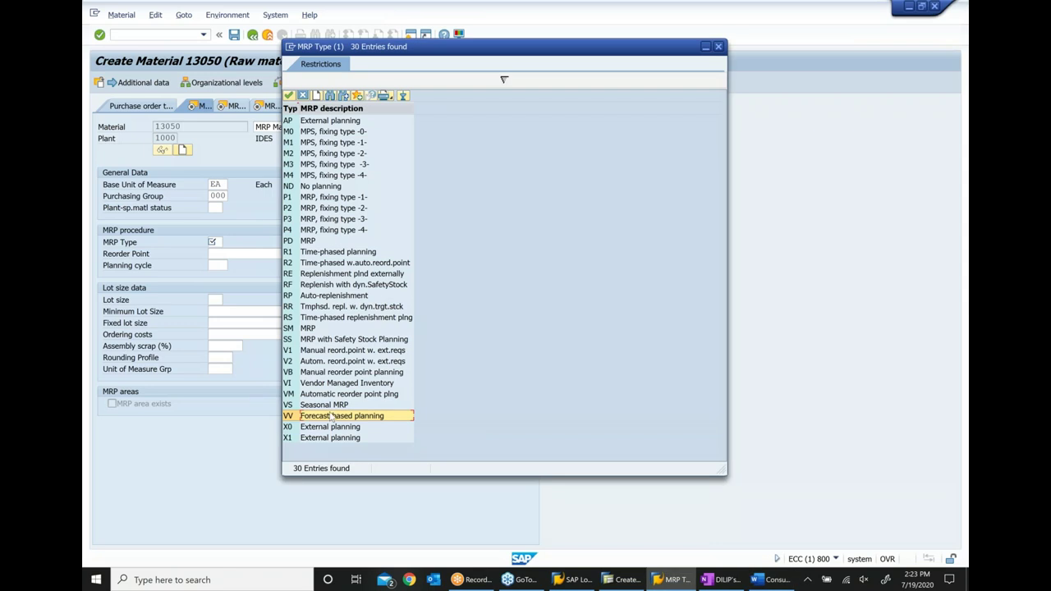
double_click(333, 417)
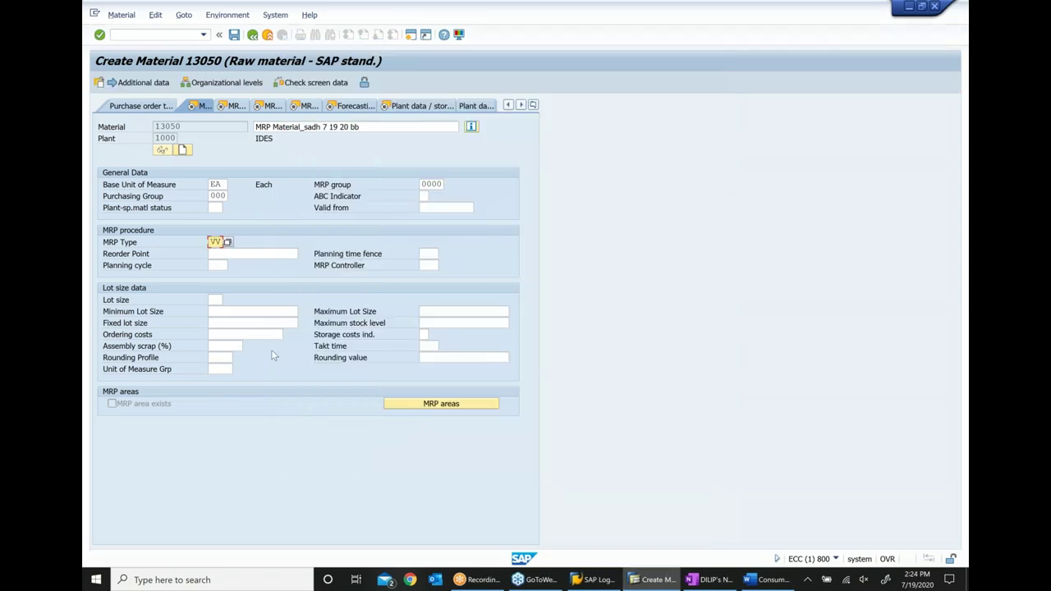
- Enter MRP controller 000 and lot size EX, and continue to the MRP 2 view
key("Return")
type("000")
key("Return")
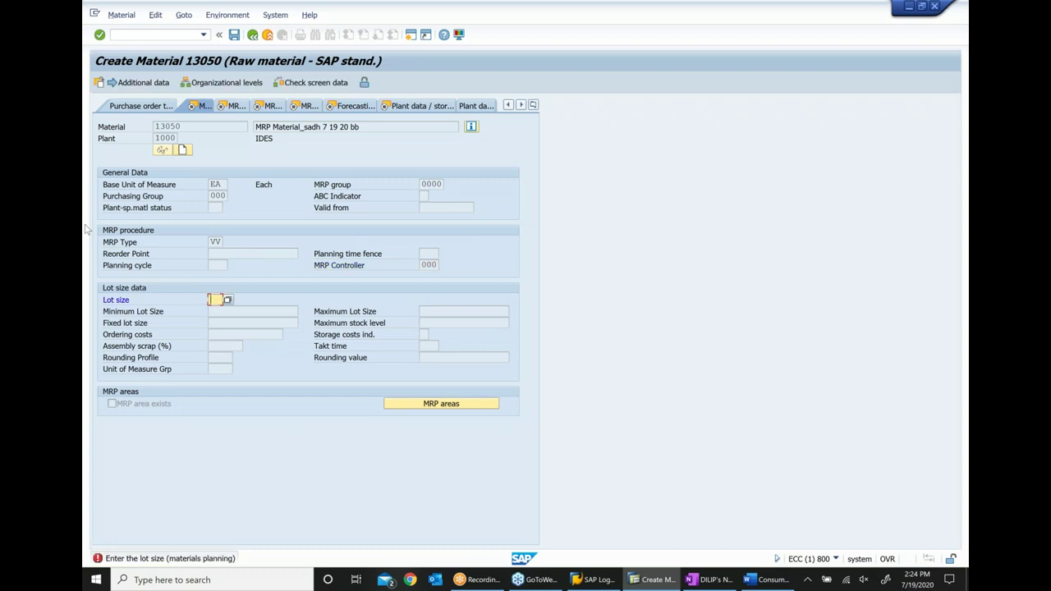
type("EX")
key("Return")
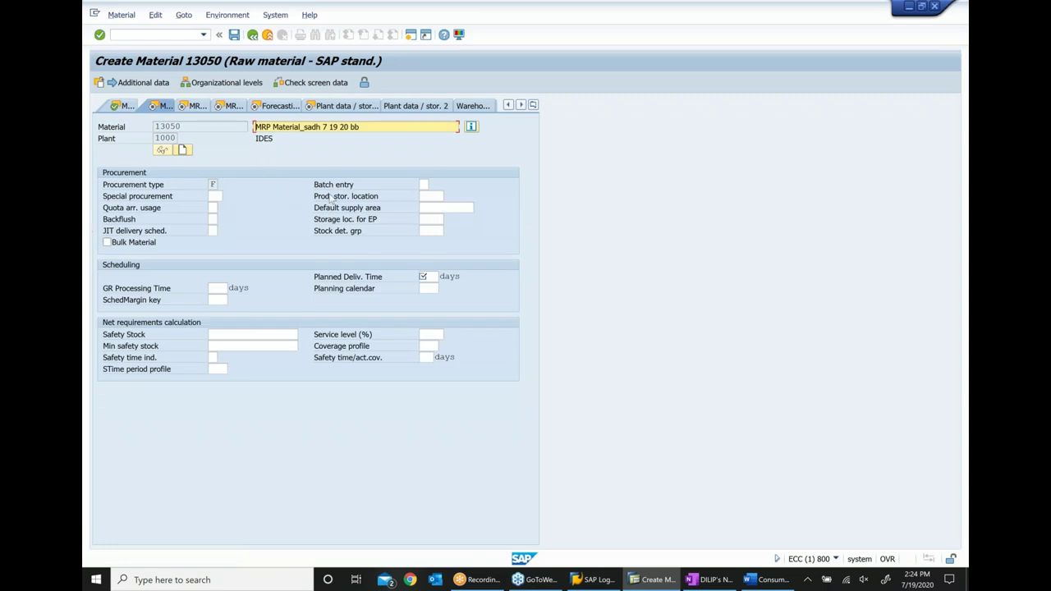
- Set the planned delivery time to 2 days and the scheduling margin key to 000, and continue to MRP 3
left_click(428, 277)
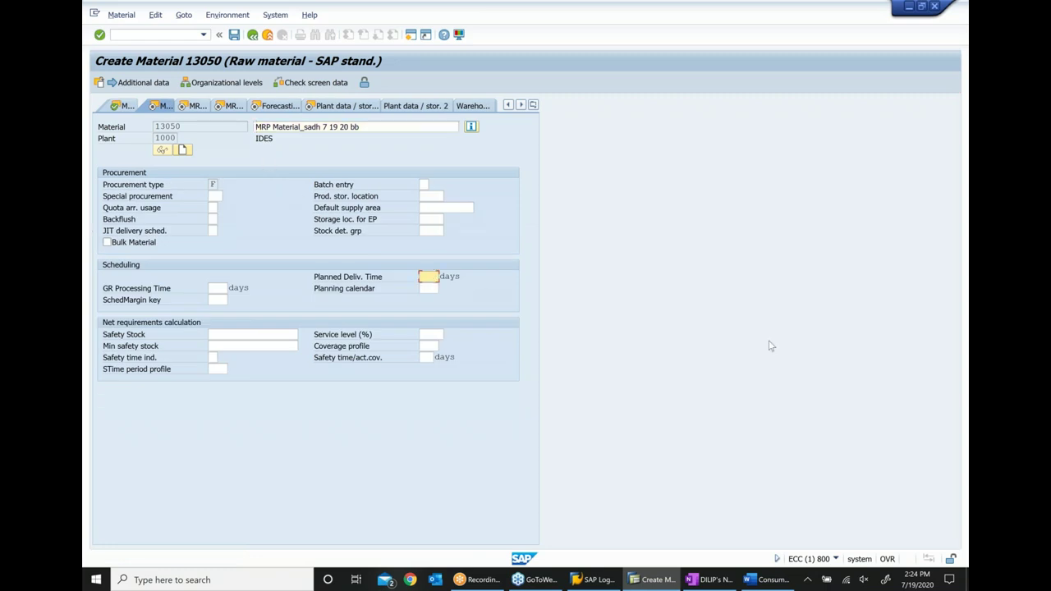
type("2")
key("Return")
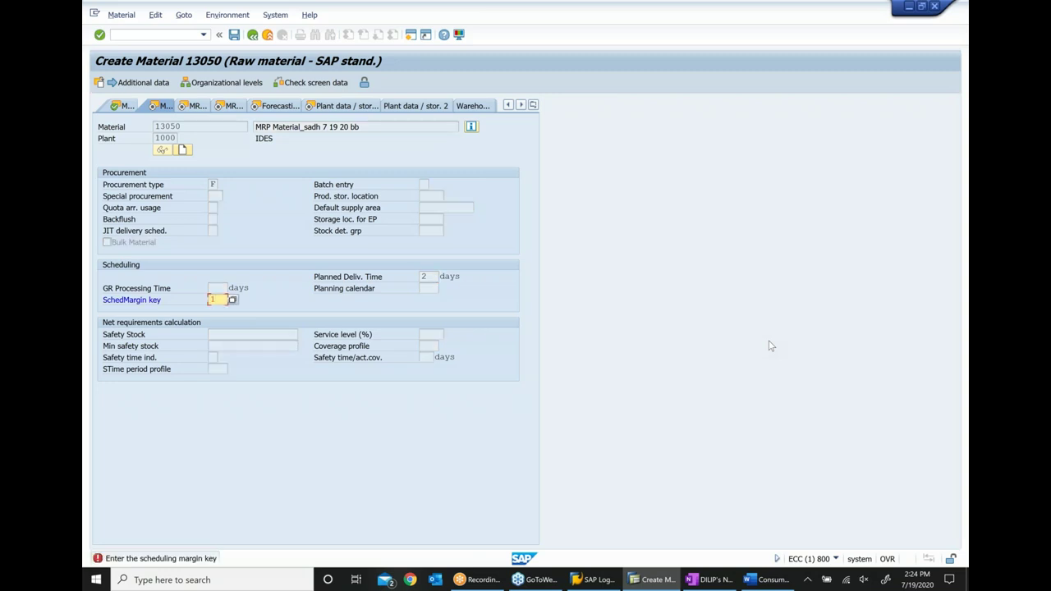
key("Return")
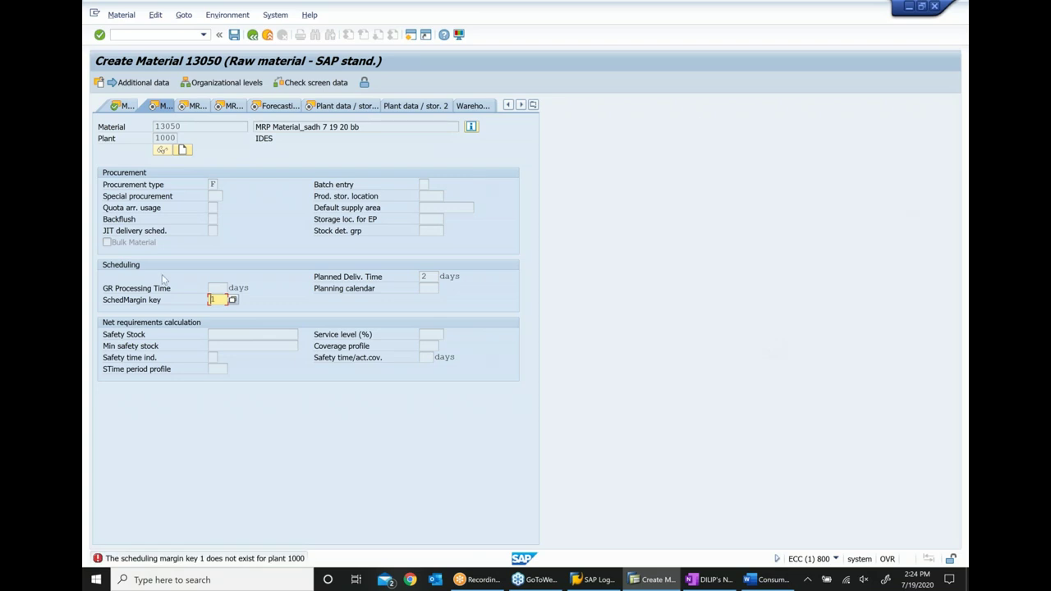
left_click(233, 300)
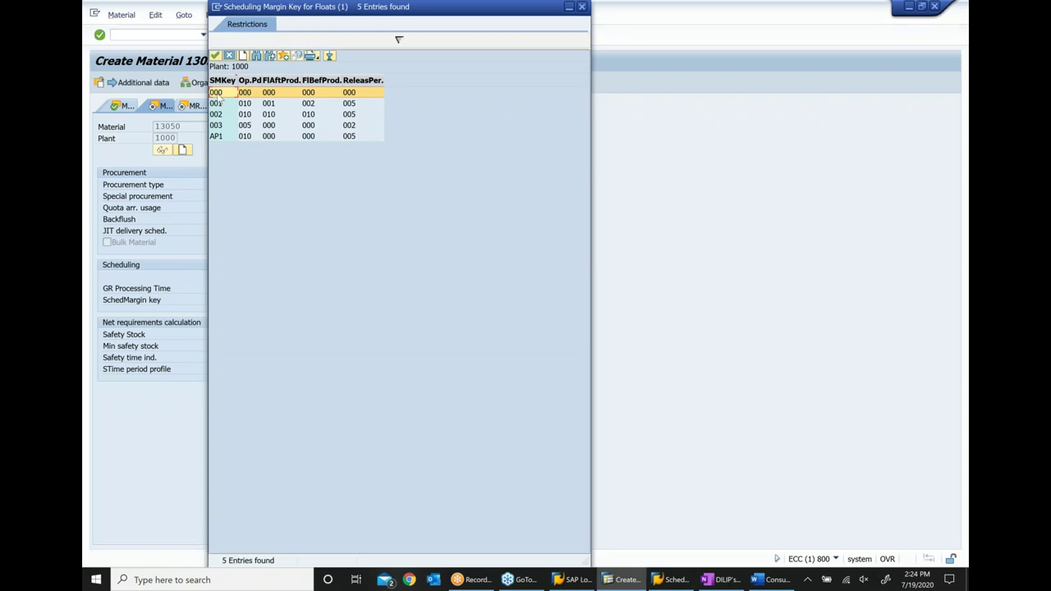
double_click(217, 93)
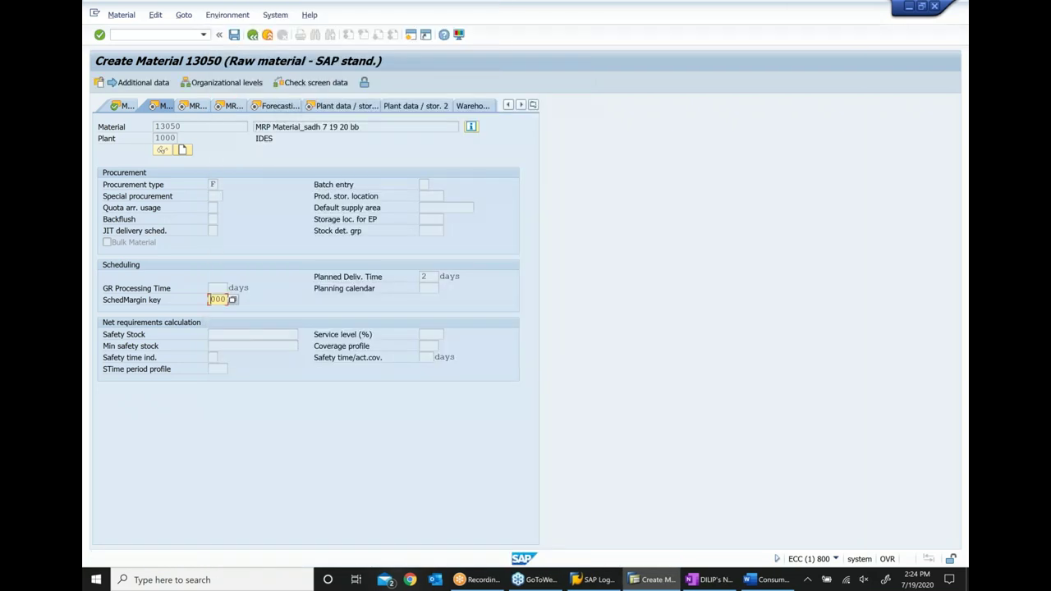
key("Return")
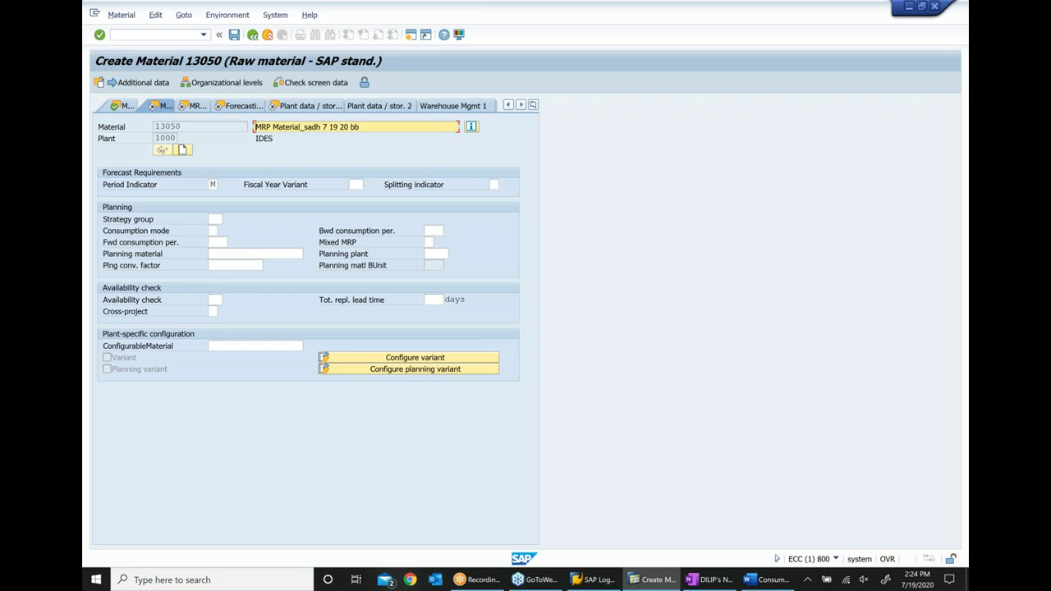
- Pass MRP 3 and MRP 4 without entries and choose Monthly (M) as the period indicator in the Forecasting view
key("Return")
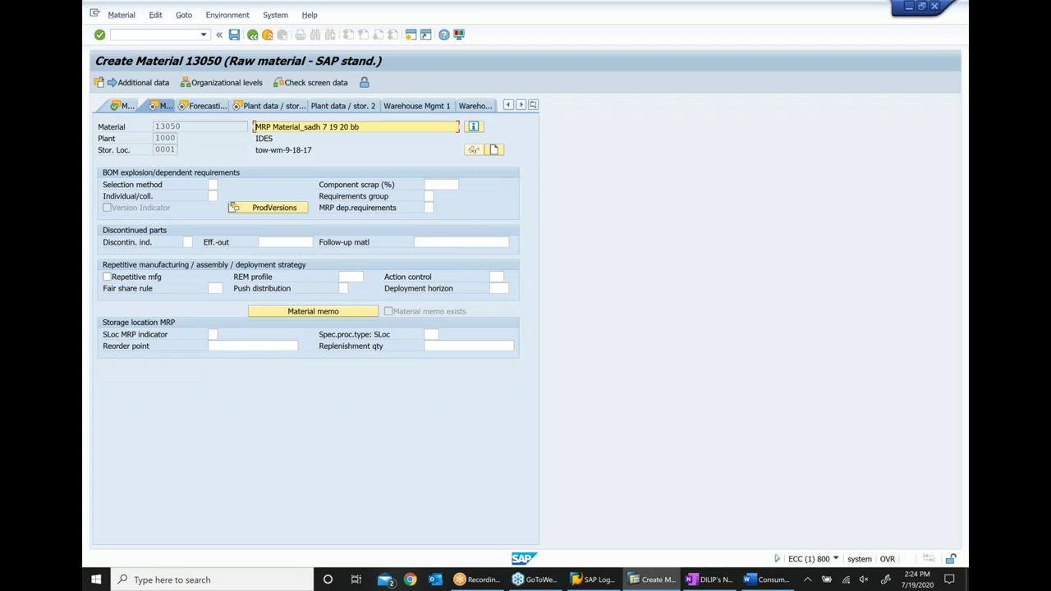
key("Return")
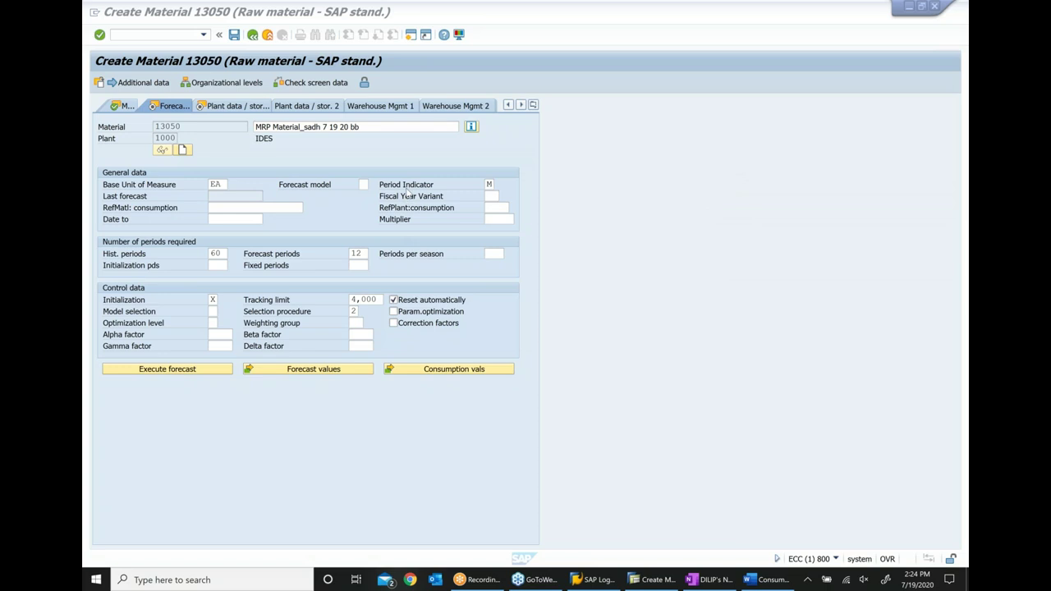
left_click(489, 184)
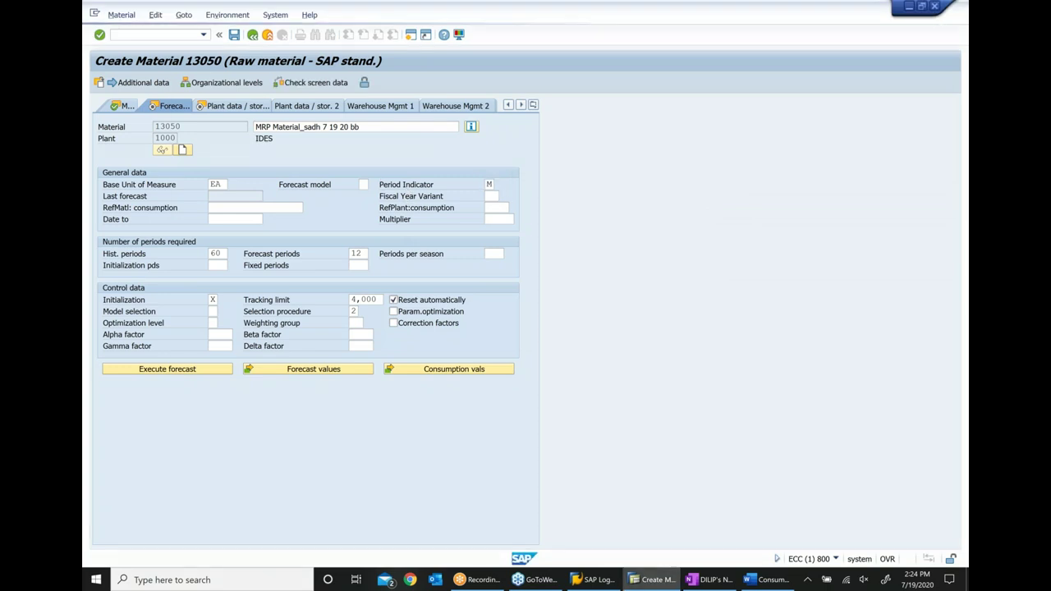
key("F4")
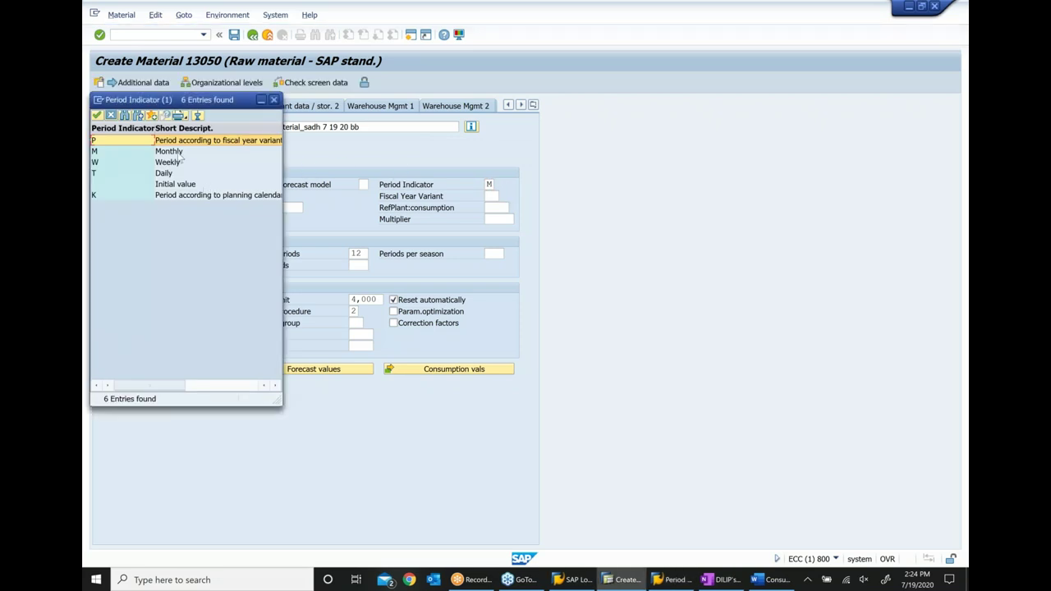
double_click(179, 153)
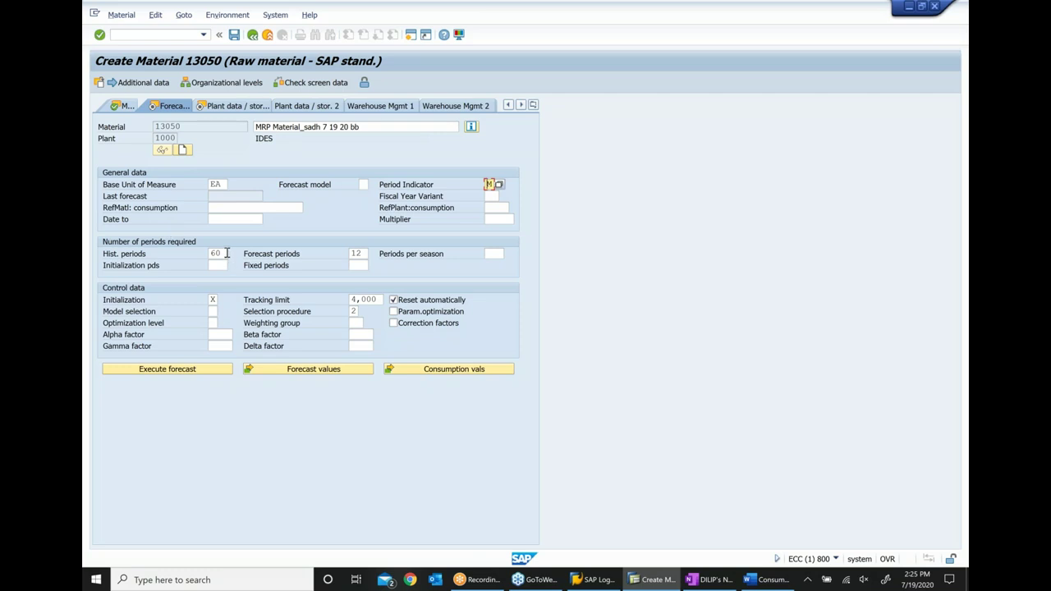
- Set the historical periods to 6 and the forecast periods to 4 in the Forecasting view
left_click_drag(227, 254, 201, 263)
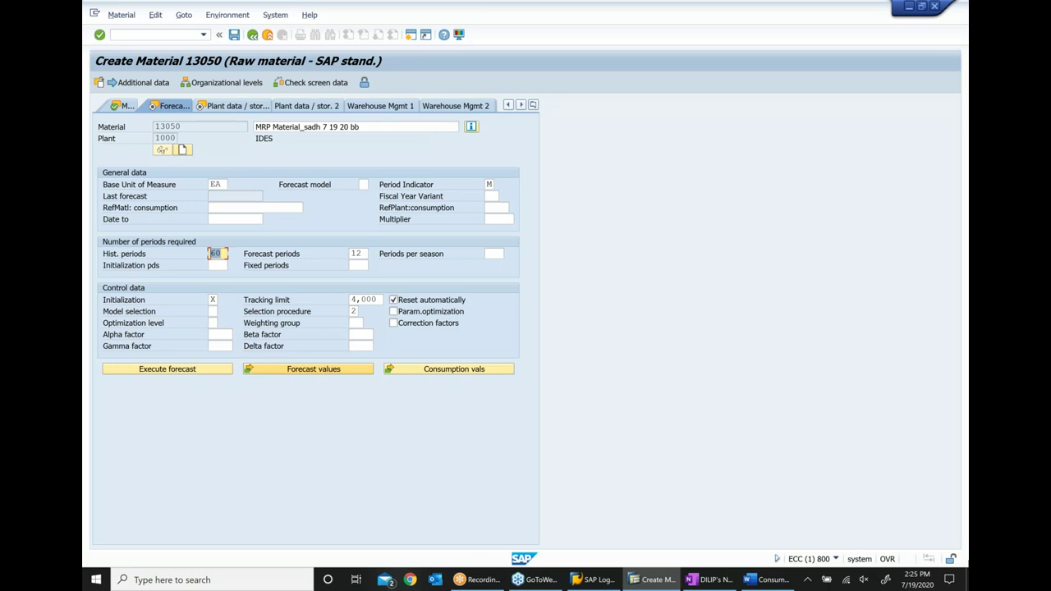
type("6")
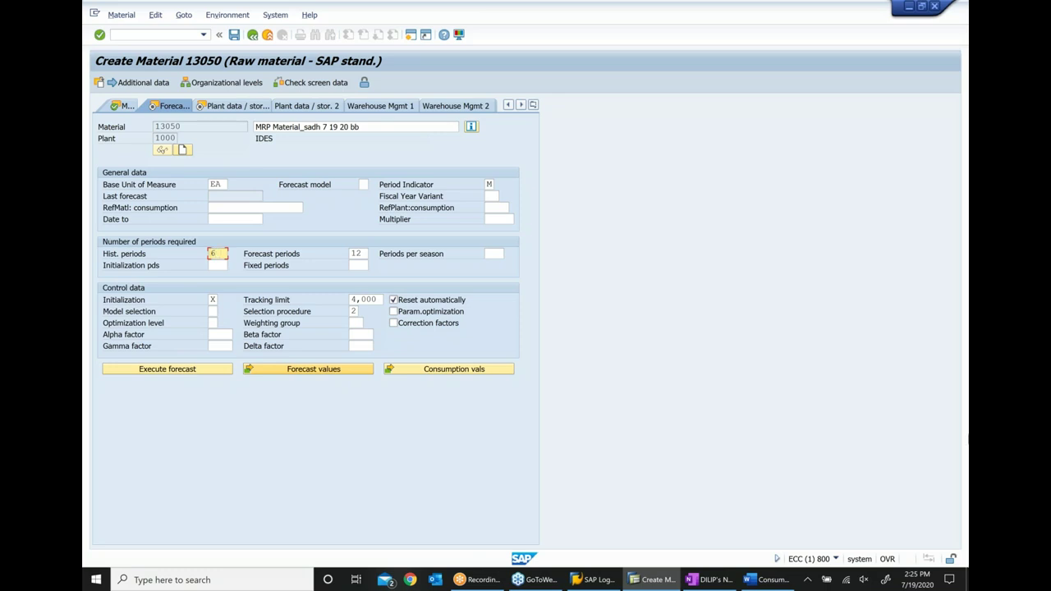
double_click(359, 254)
type("4")
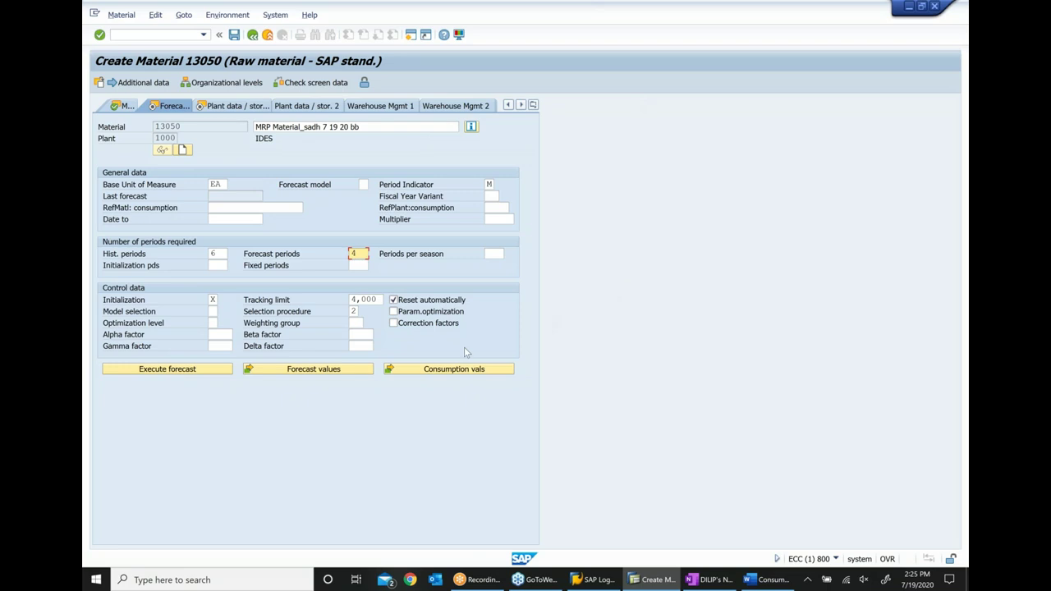
- Open the consumption values and enter total consumption of 100 for 07/2020, 106 for 06/2020 and 97 for 05/2020
left_click(461, 373)
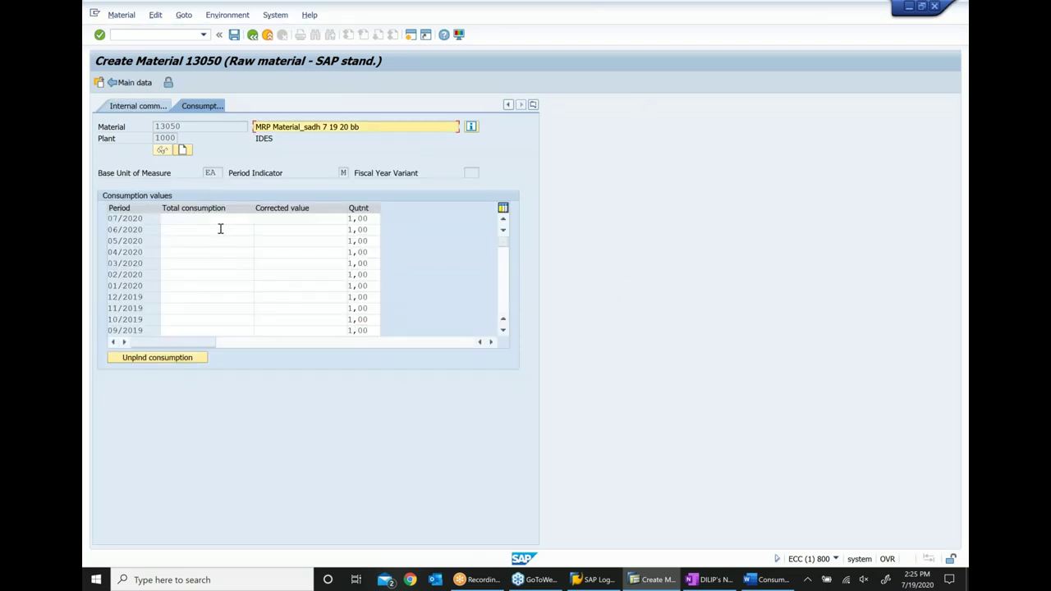
left_click(222, 218)
type("100")
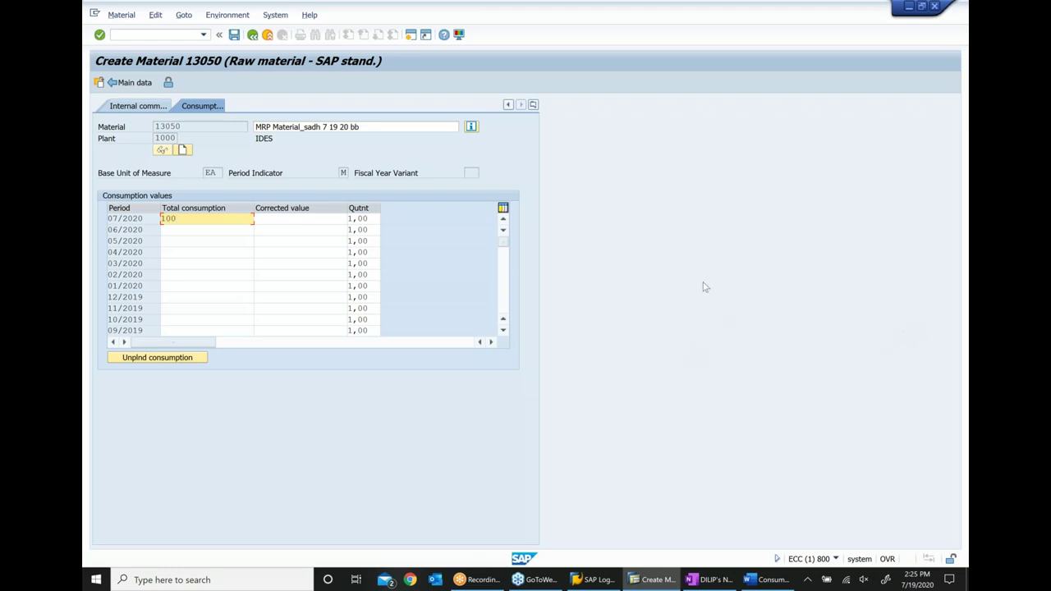
left_click(210, 229)
type("10")
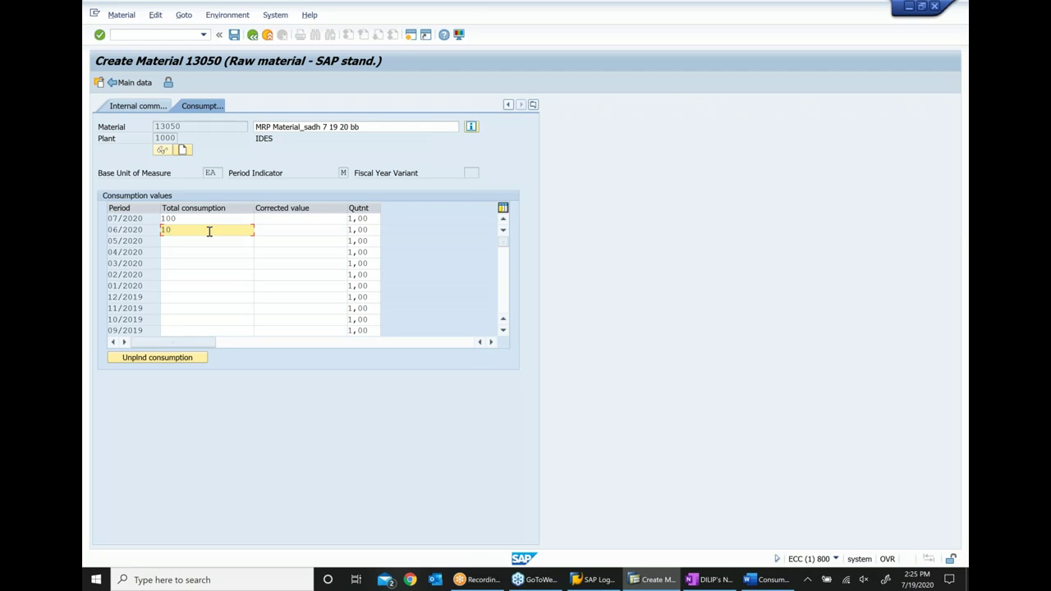
type("6")
left_click(186, 243)
type("97")
- Enter total consumption of 103 for 04/2020, 99 for 03/2020 and 104 for 02/2020, and return to the main data
left_click(184, 250)
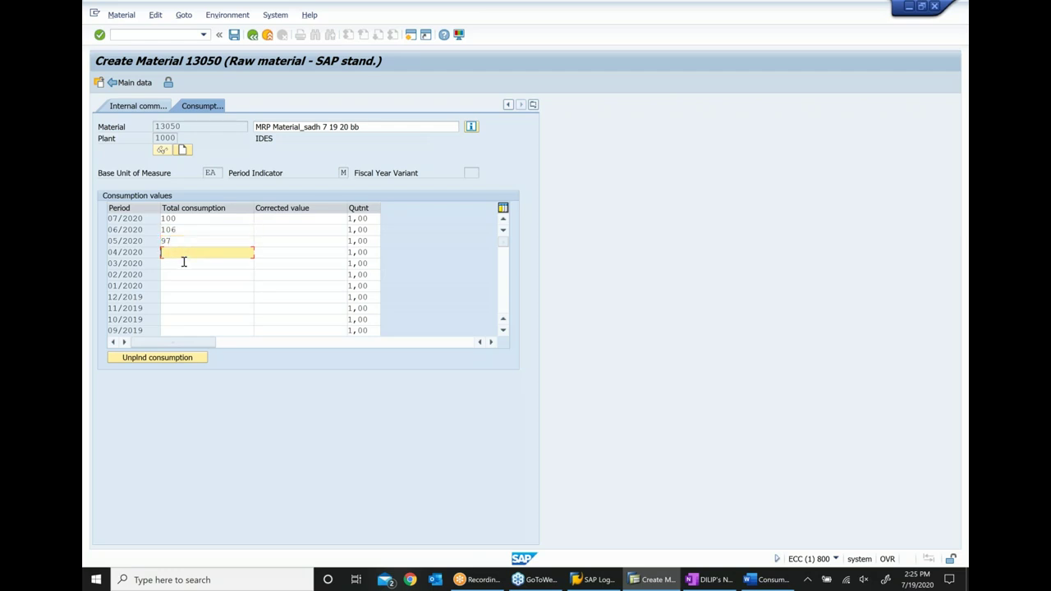
type("103")
left_click(184, 262)
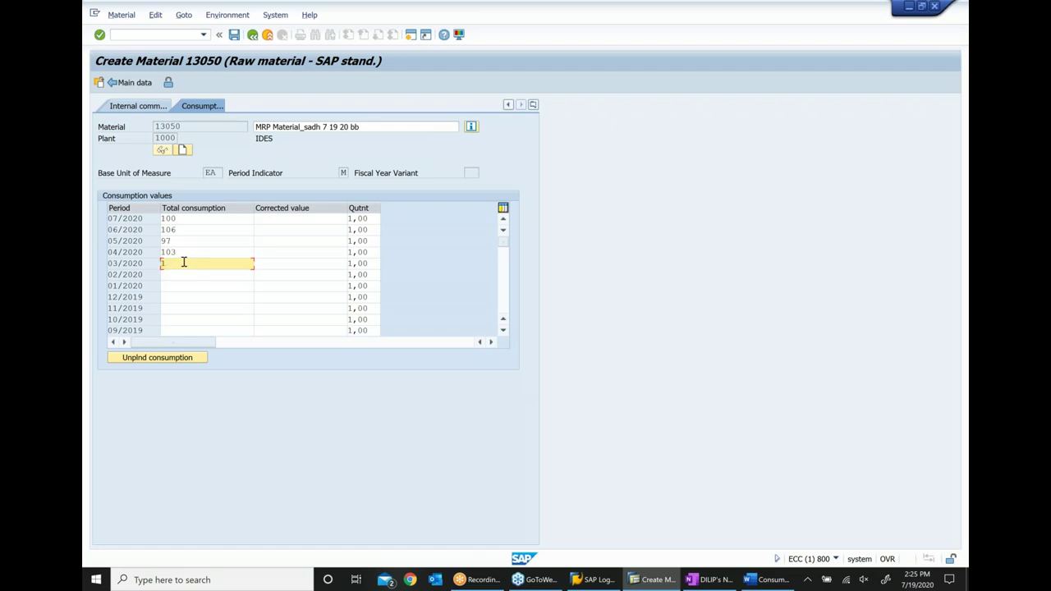
type("99")
left_click(179, 271)
type("10")
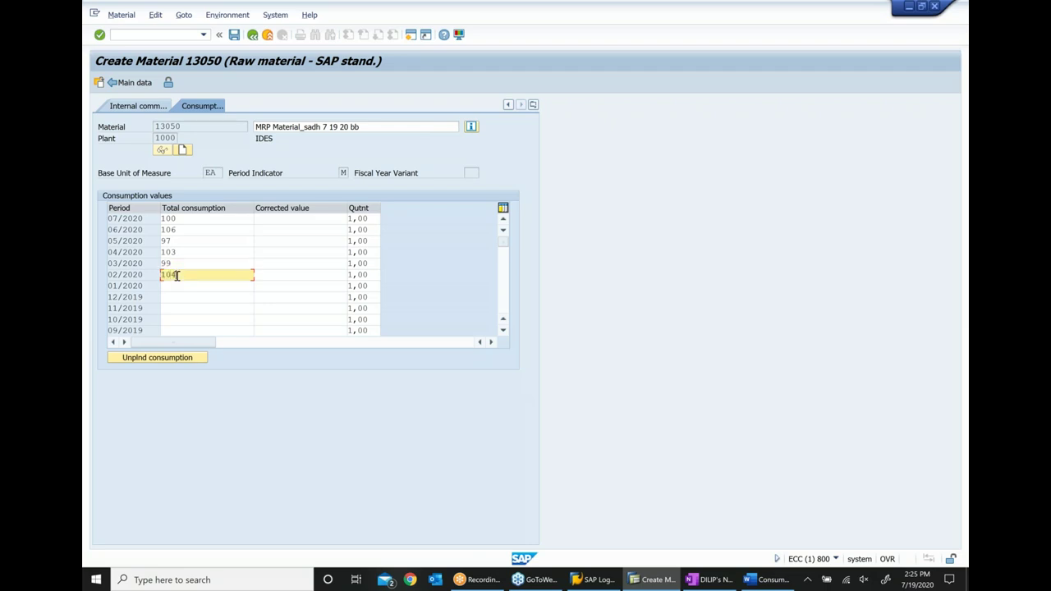
type("4")
key("Return")
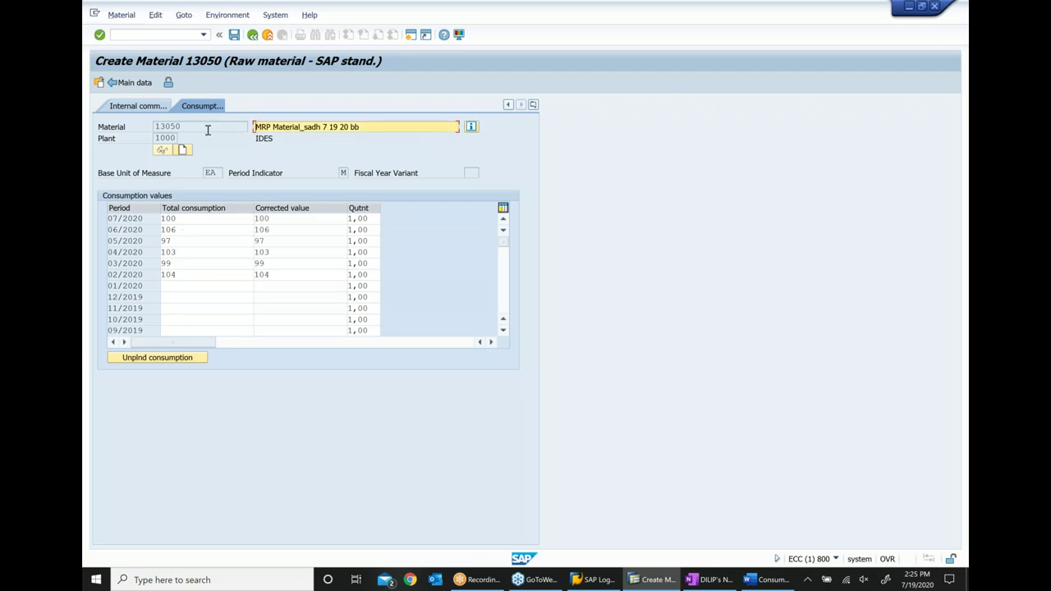
left_click(122, 83)
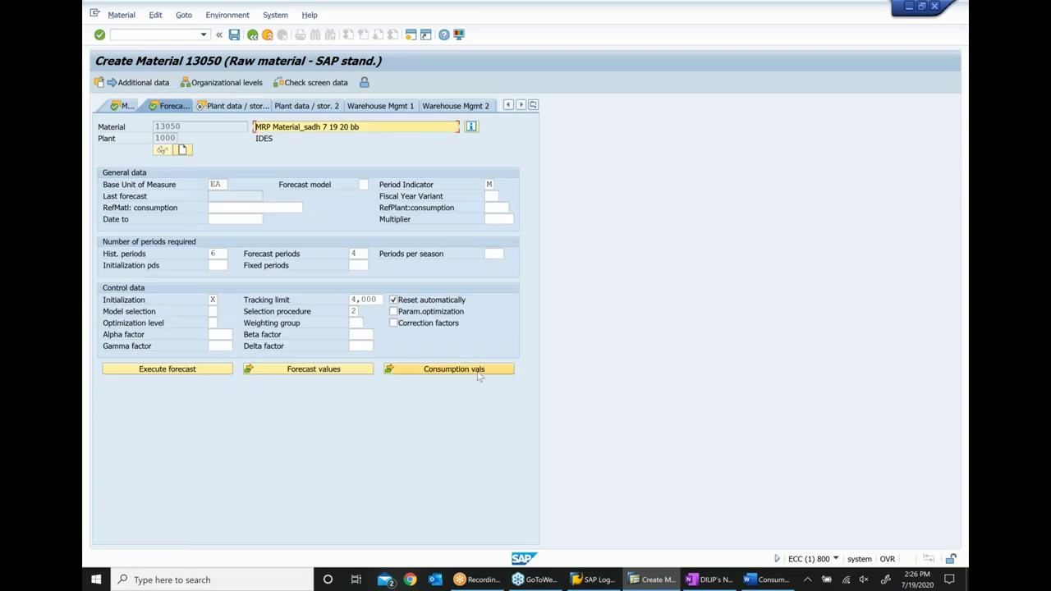
- View the forecast results and the monthly forecast date options, closing both without running a forecast
left_click(337, 377)
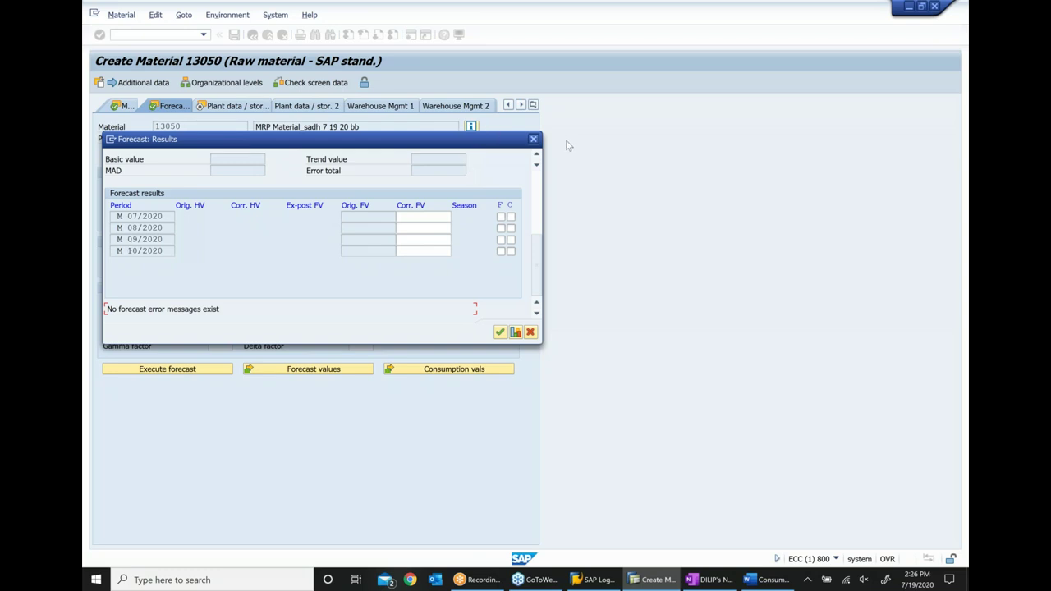
left_click(533, 140)
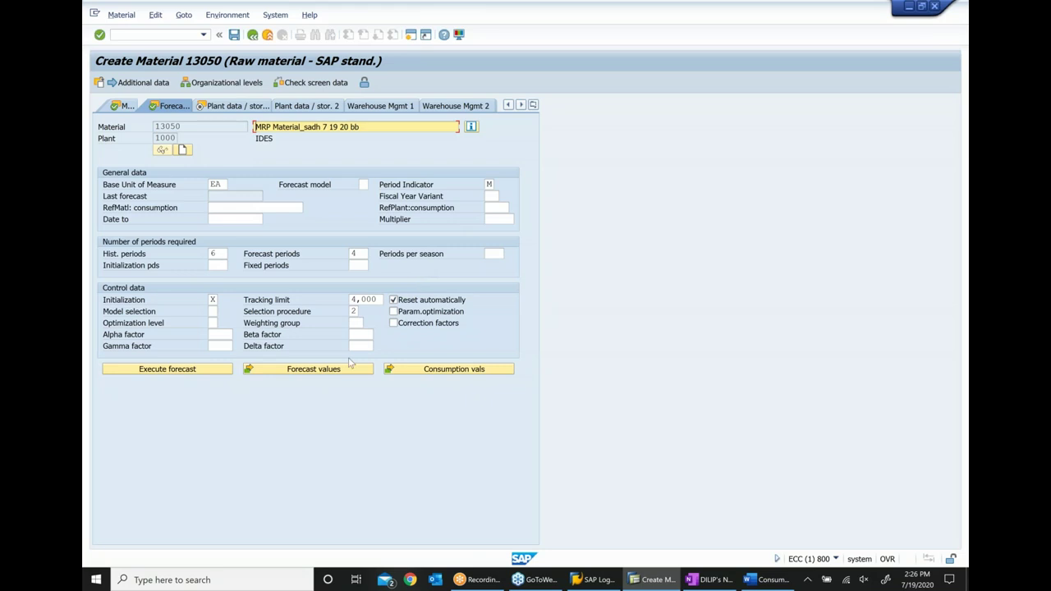
left_click(207, 369)
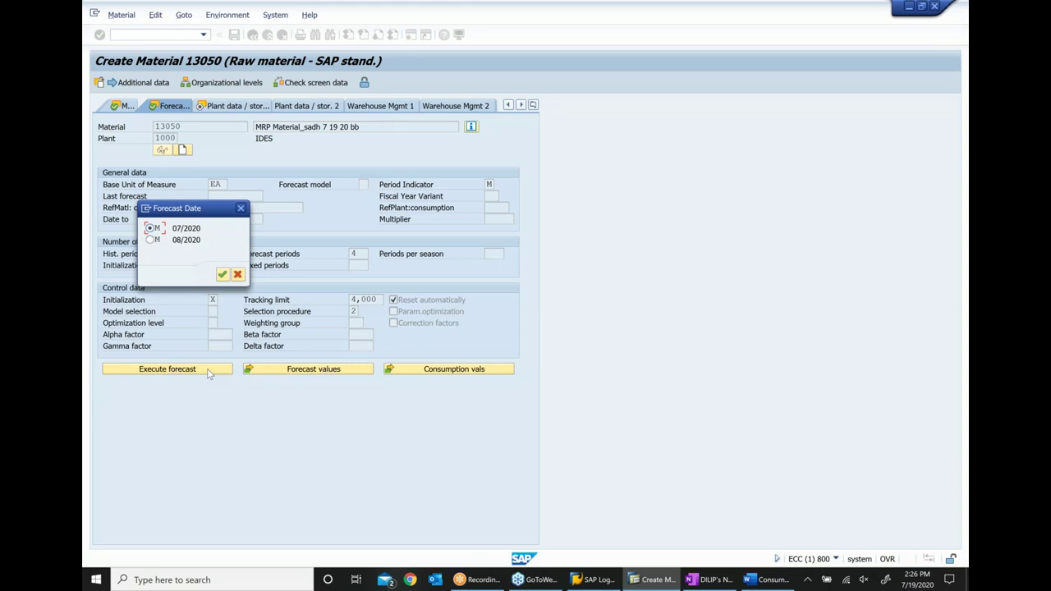
left_click_drag(192, 210, 342, 207)
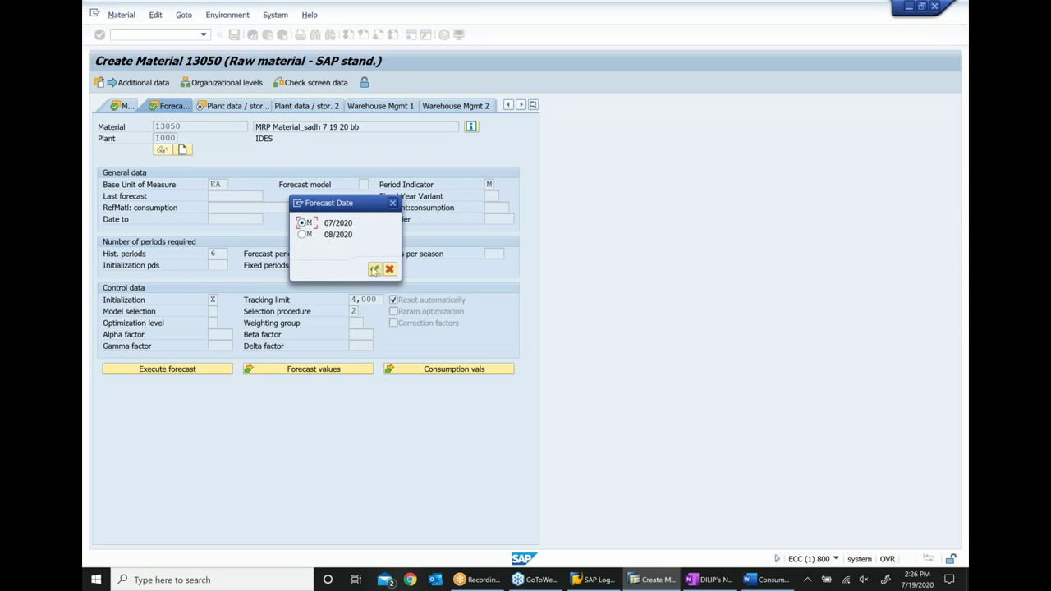
left_click(393, 203)
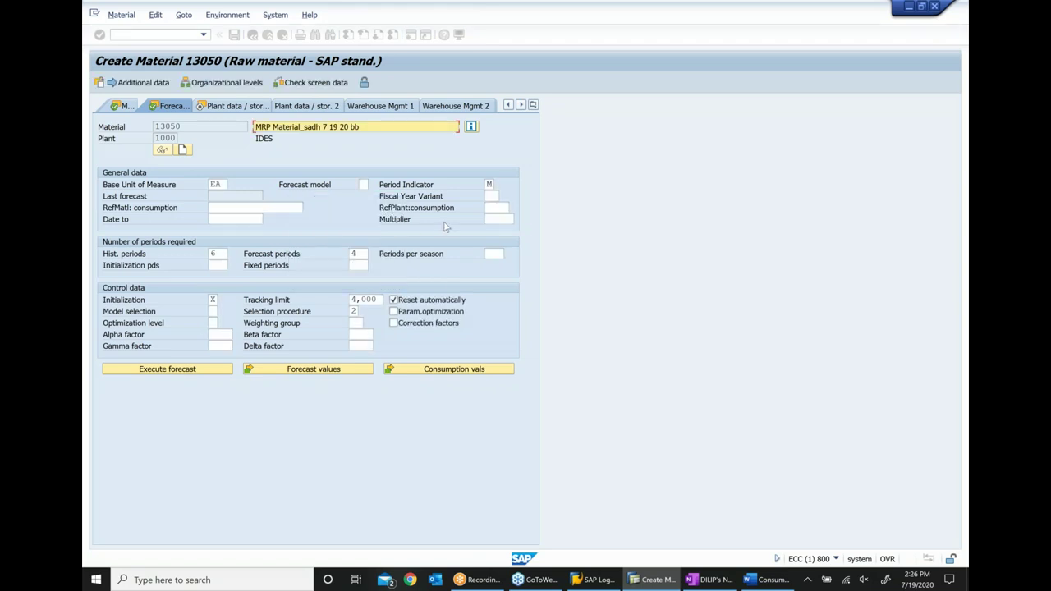
- Change the material's forecast period indicator to W
left_click(492, 184)
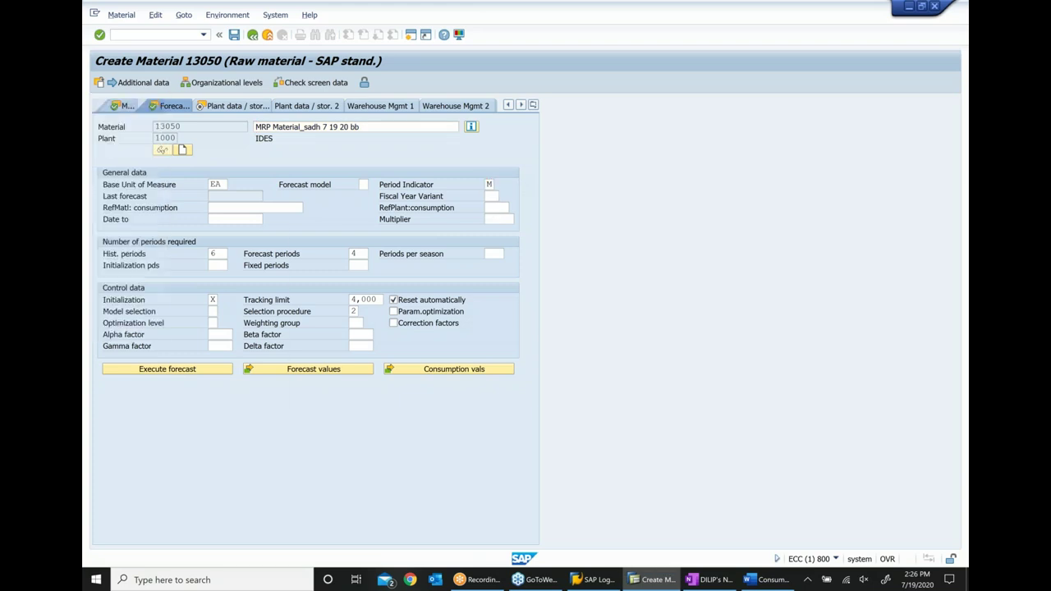
key("F4")
double_click(178, 162)
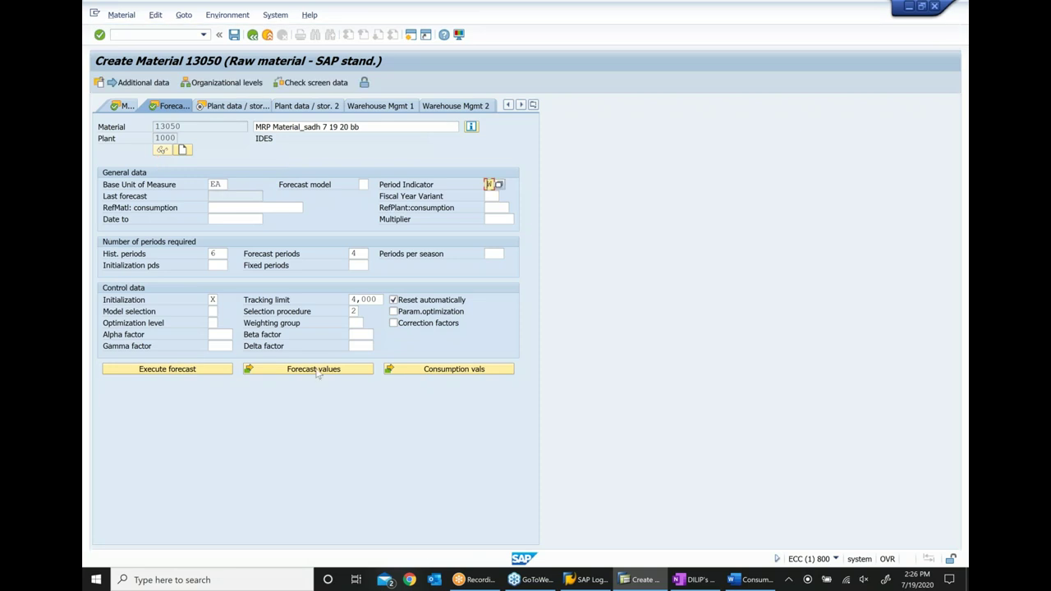
- Try to execute the forecast with week 29/2020 as the forecast date
left_click(194, 371)
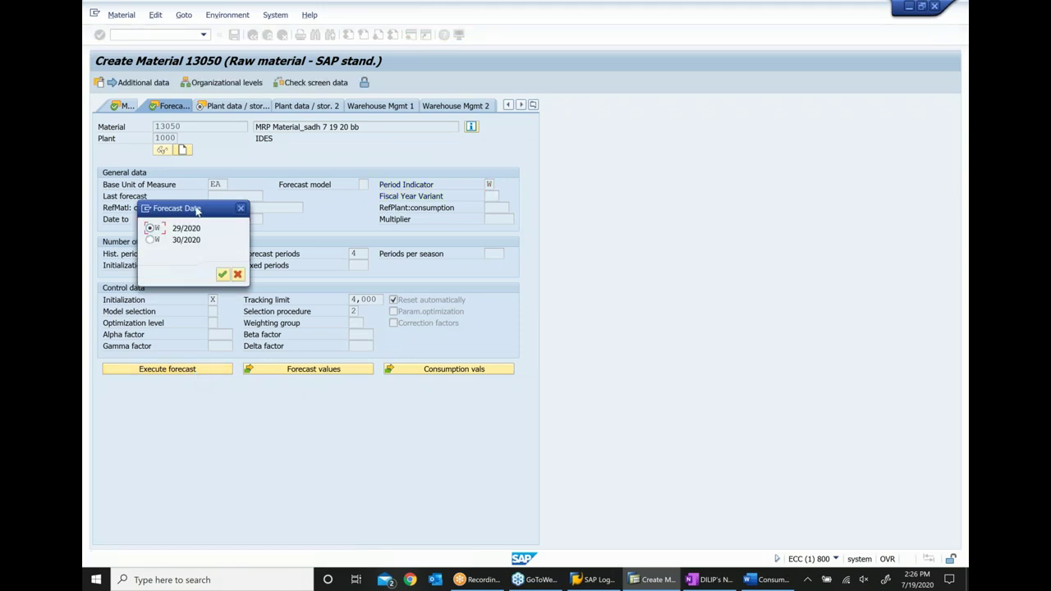
left_click_drag(197, 211, 419, 306)
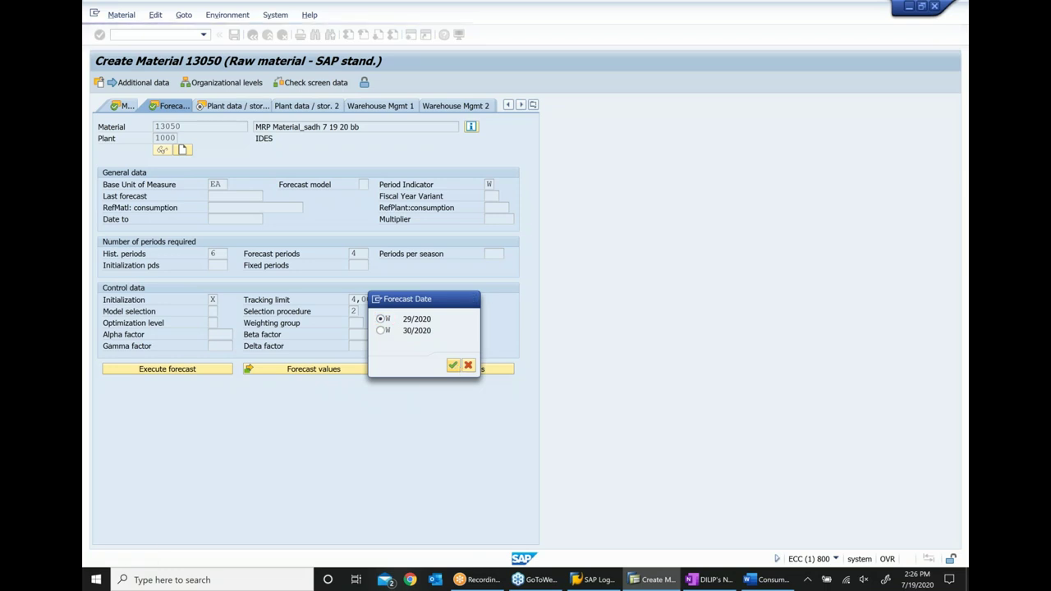
left_click(452, 365)
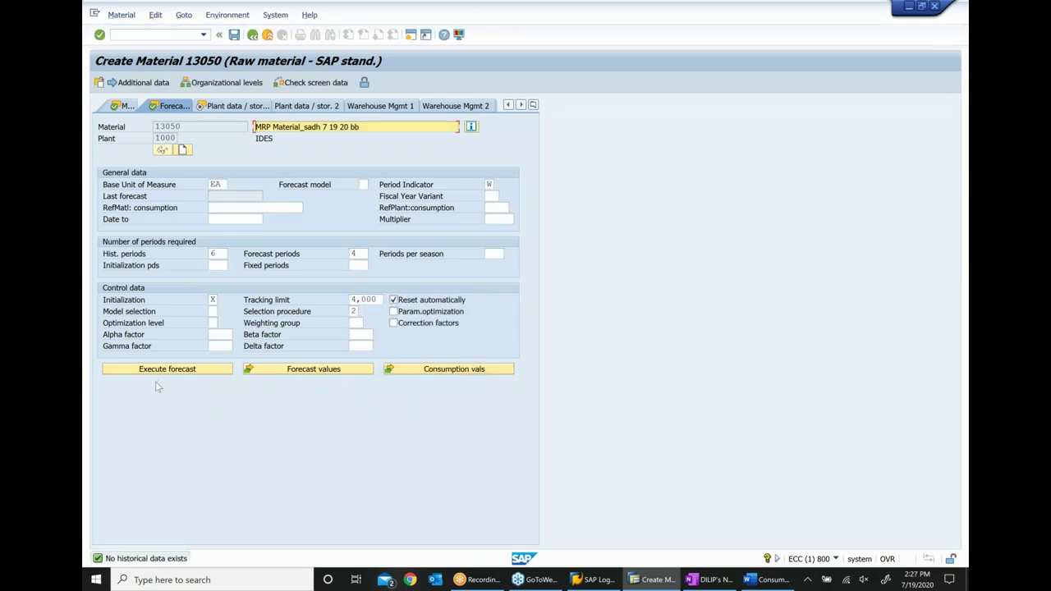
- Open the weekly consumption values and enter total consumption of 104 for 29/2020, 109 for 28/2020 and 98 for 27/2020
left_click(472, 374)
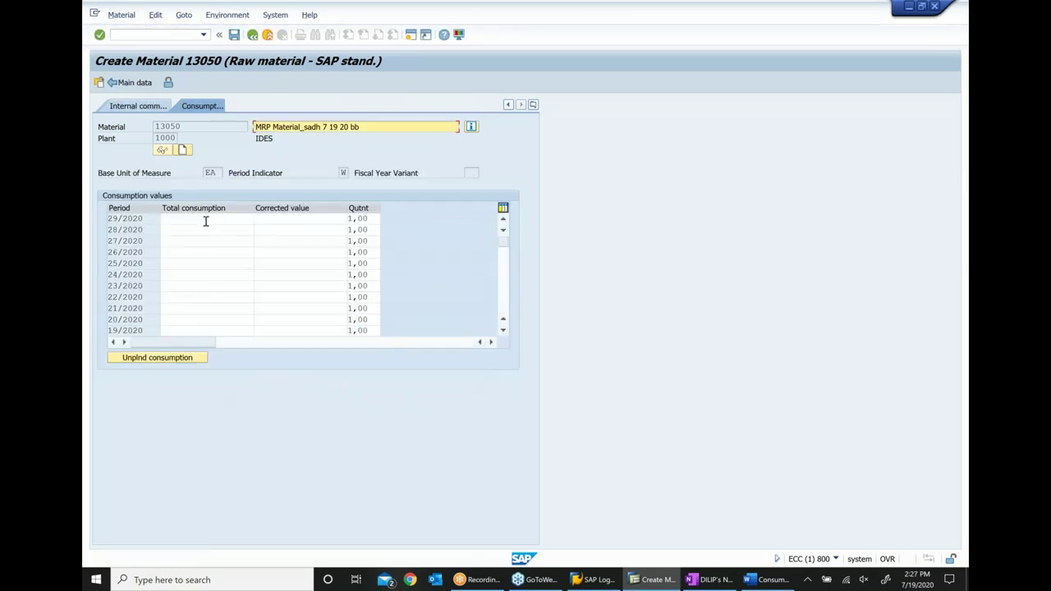
left_click(207, 221)
type("1")
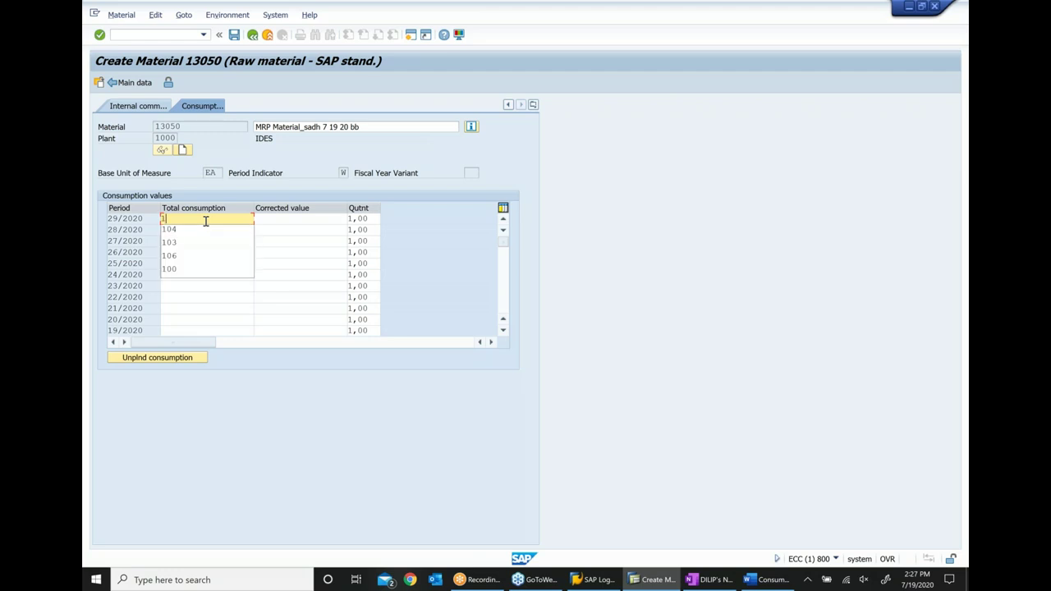
type("04")
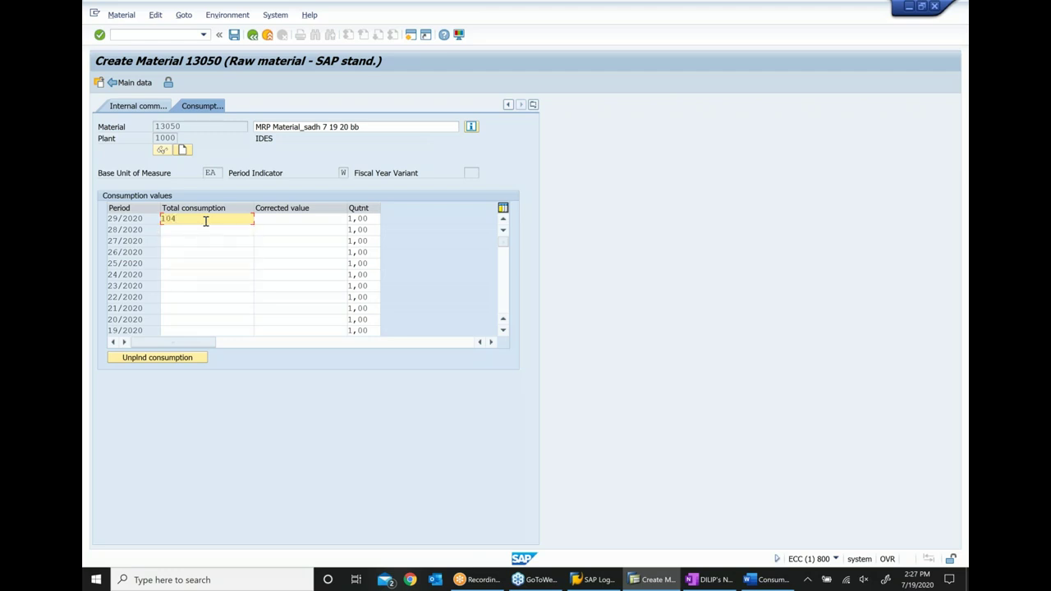
left_click(197, 230)
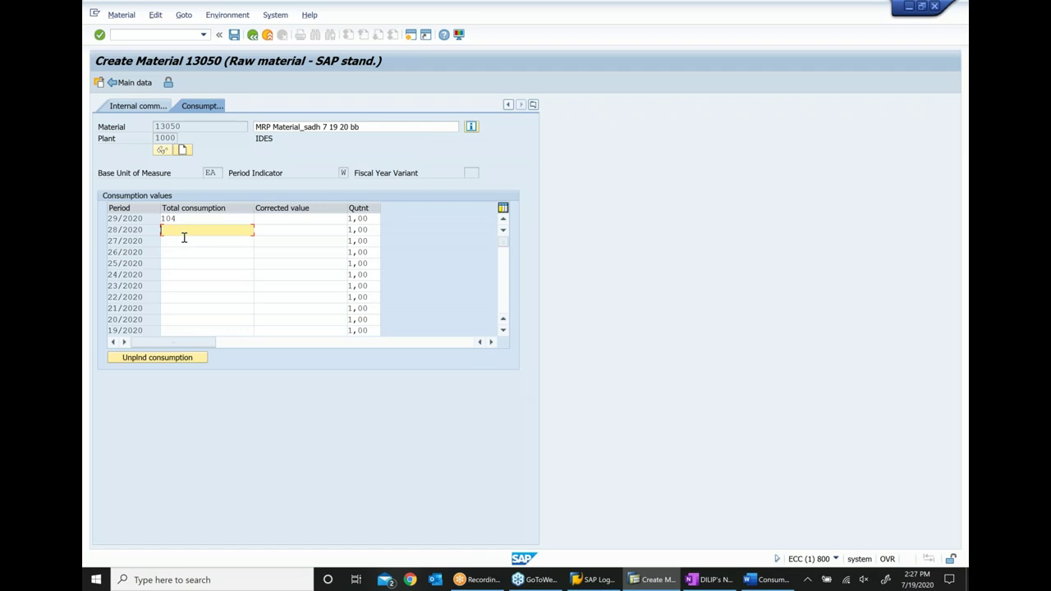
type("109")
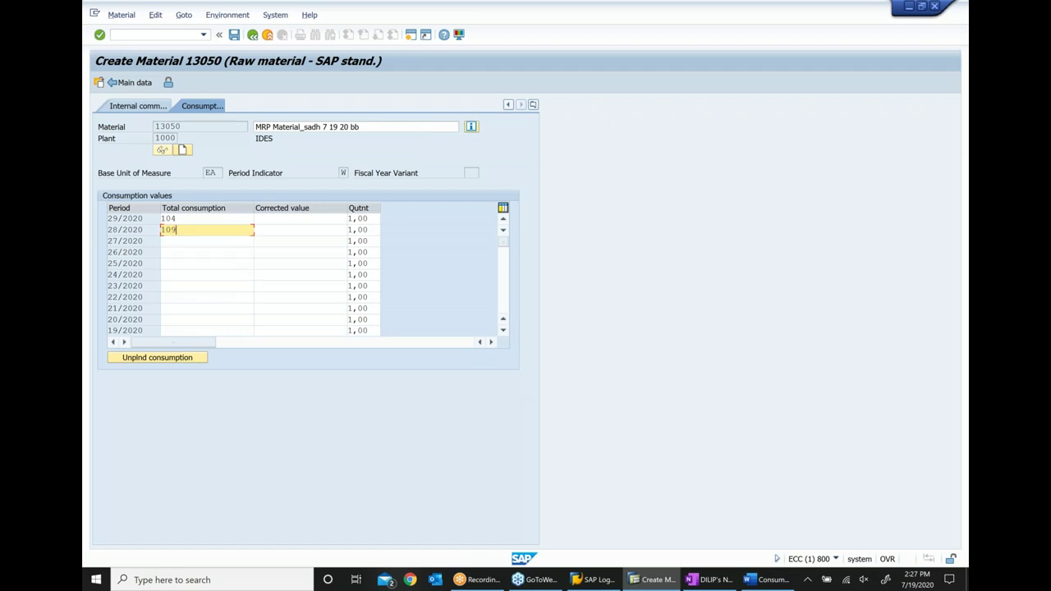
key("Down")
type("98")
- Enter total consumption of 97 for 26/2020, 99 for 25/2020 and 105 for 24/2020, and return to the main data
left_click(175, 252)
type("97")
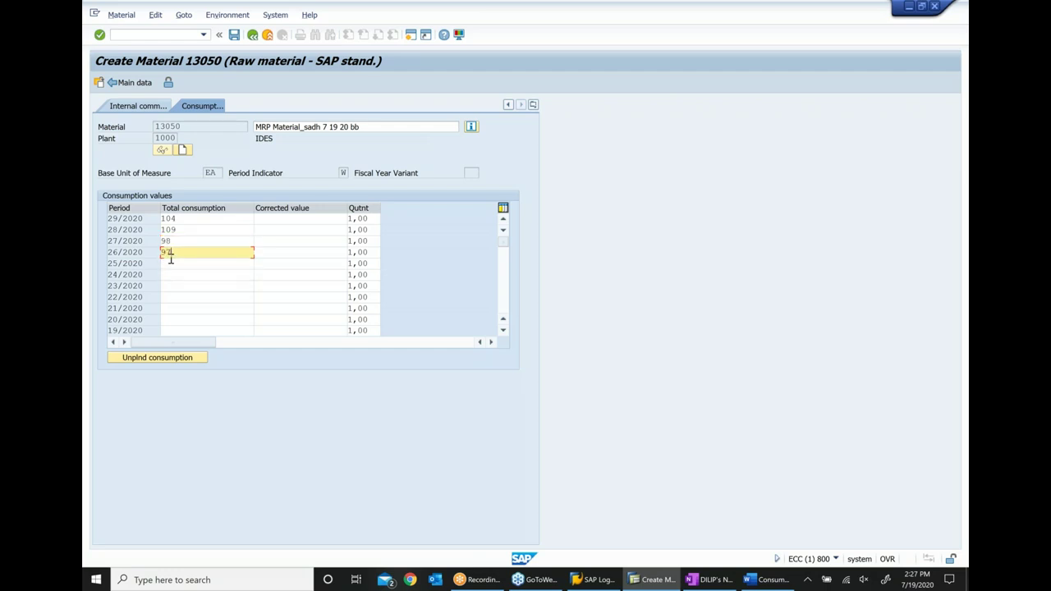
left_click(170, 263)
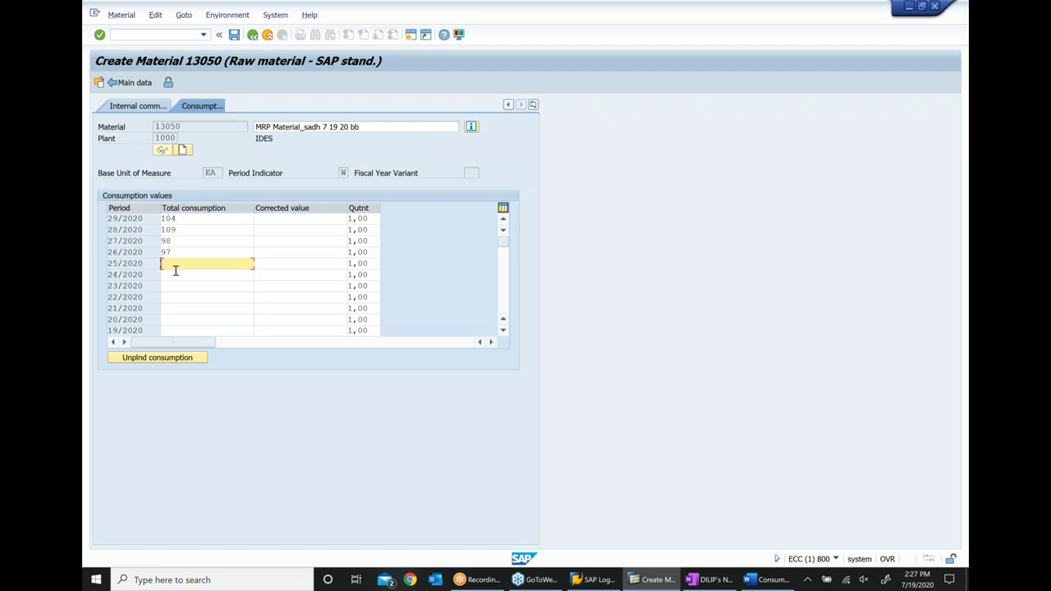
type("99")
left_click(177, 275)
type("105")
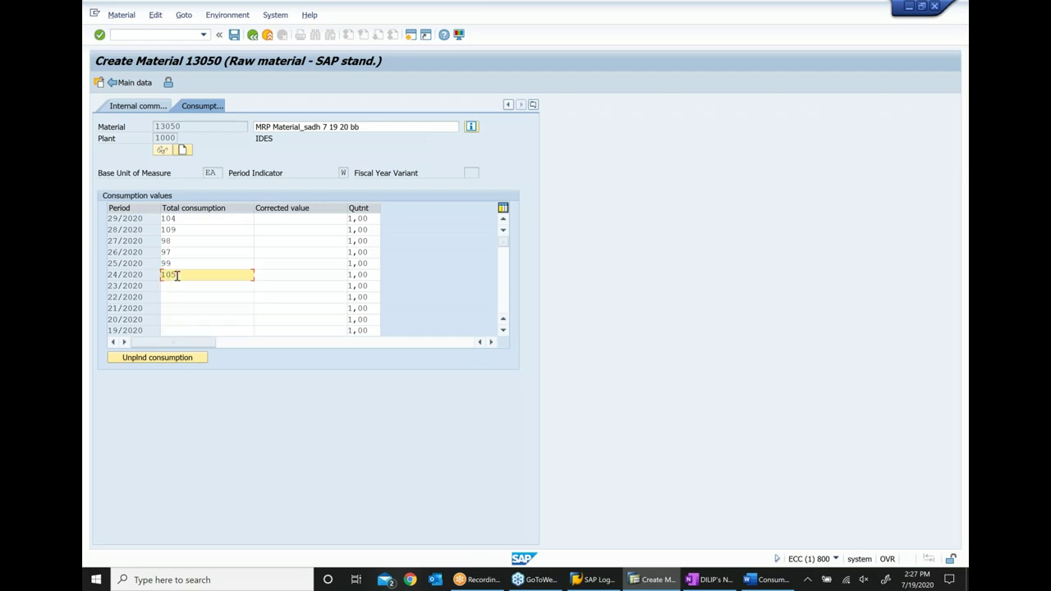
key("Return")
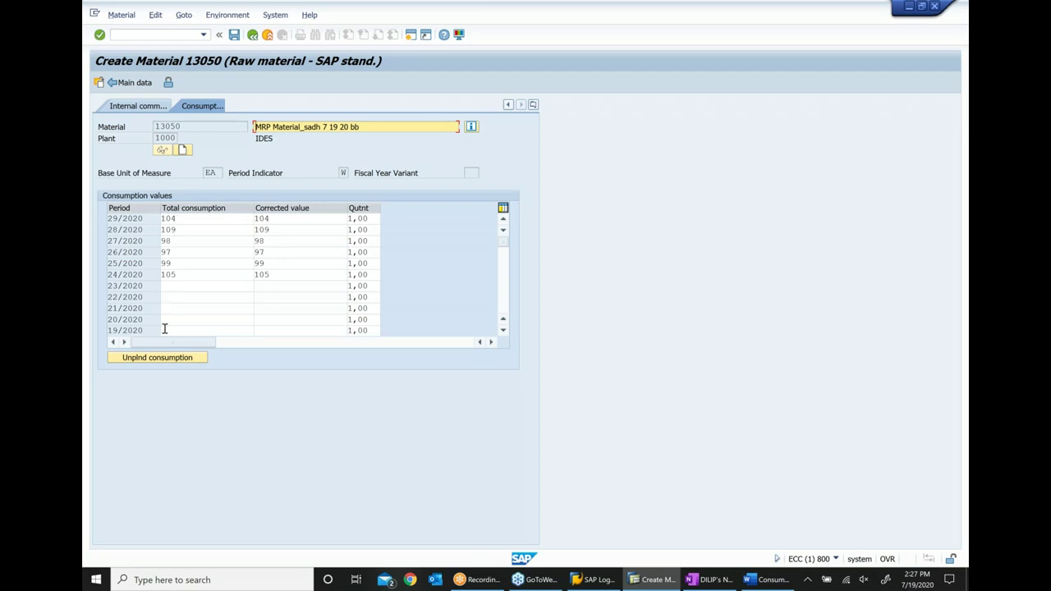
left_click(129, 82)
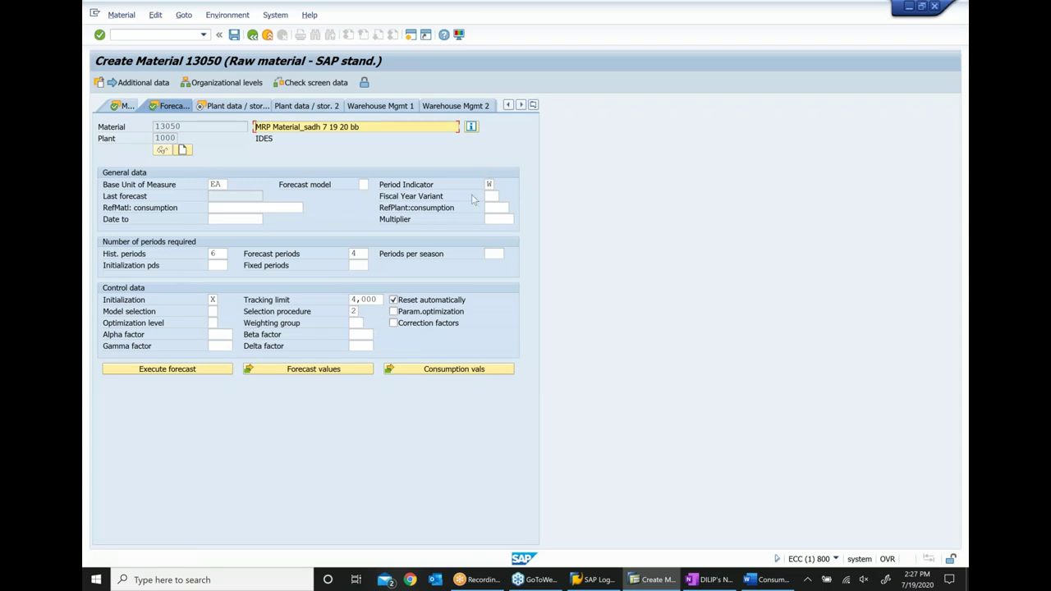
- Execute the material's forecast for week 29/2020 using constant models with the proposed parameters, and accept the forecast results
left_click(166, 374)
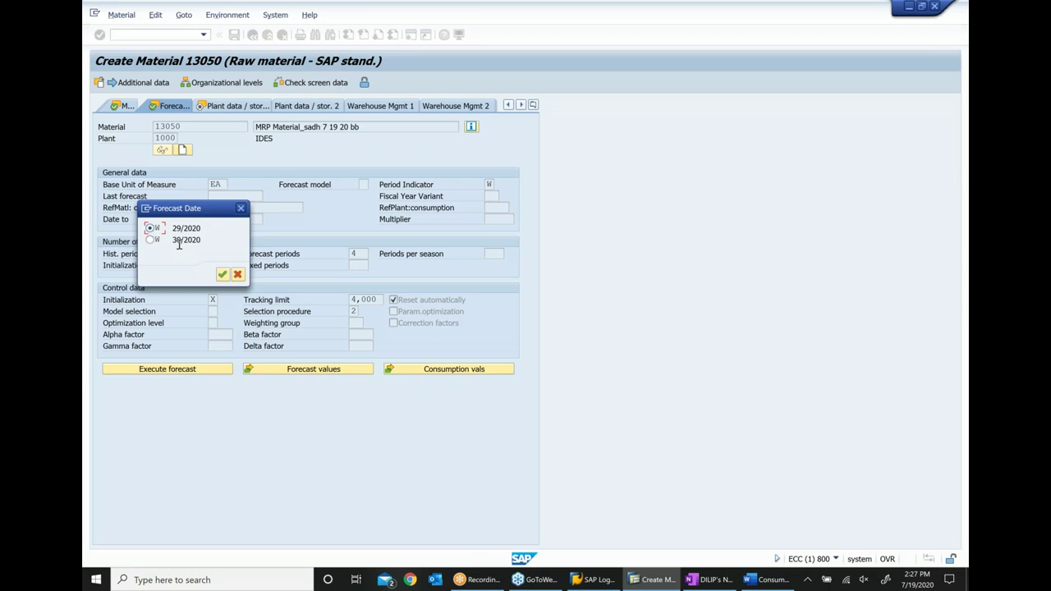
left_click(221, 275)
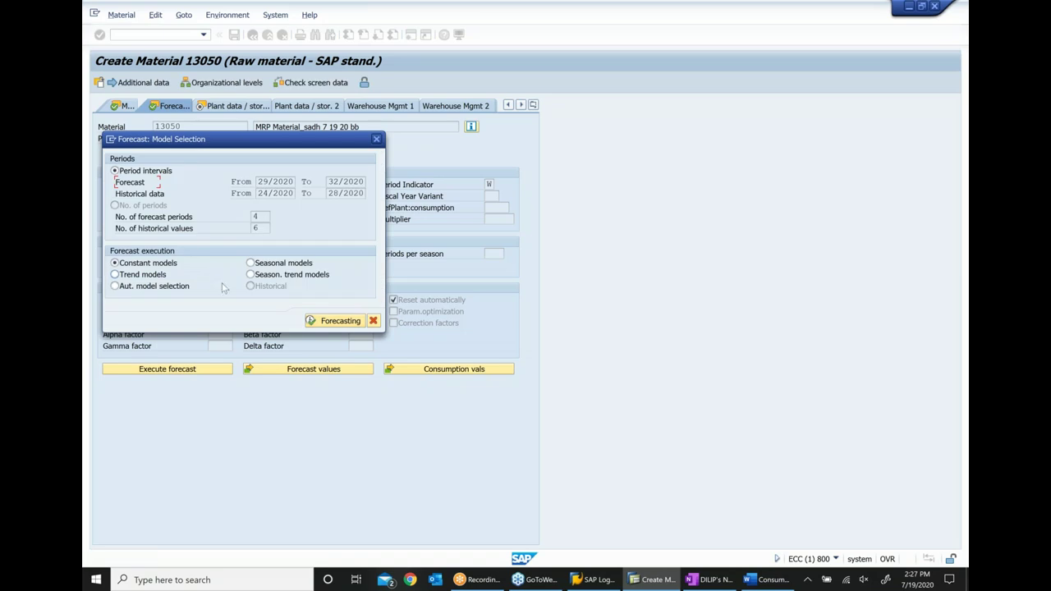
left_click_drag(249, 138, 393, 131)
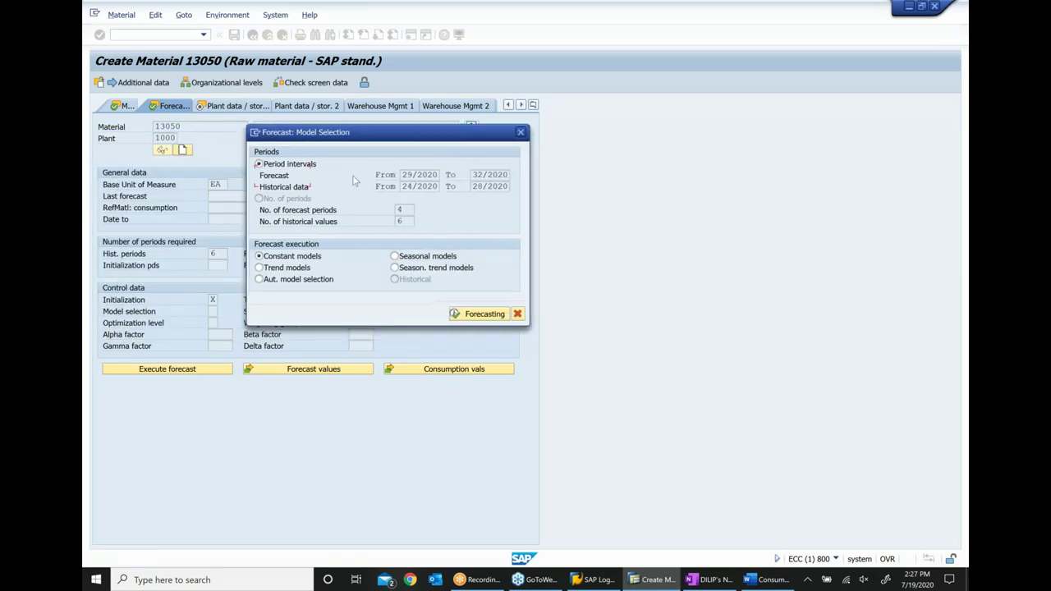
left_click(464, 317)
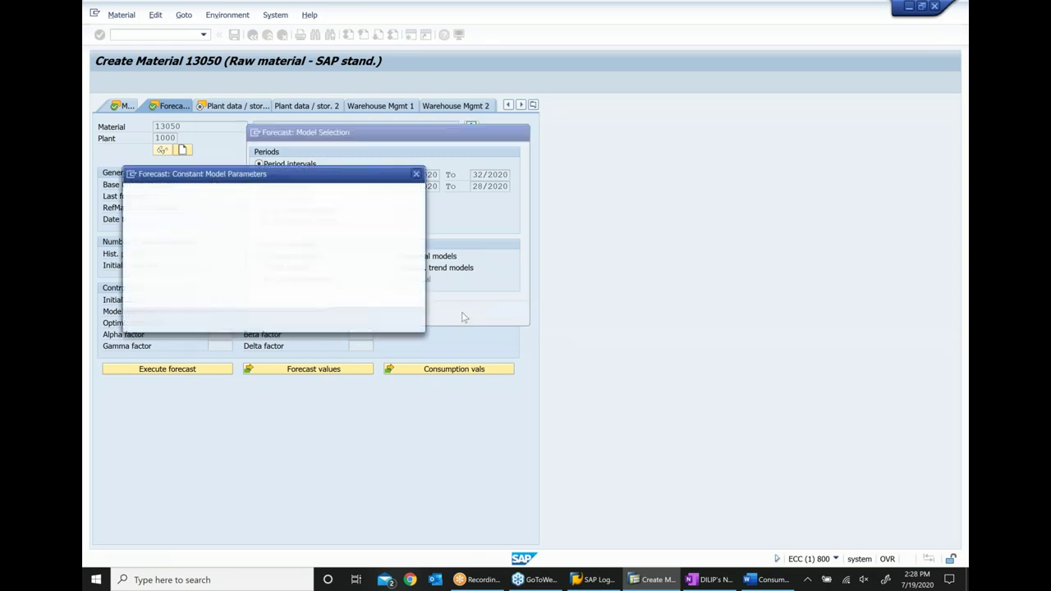
left_click(376, 321)
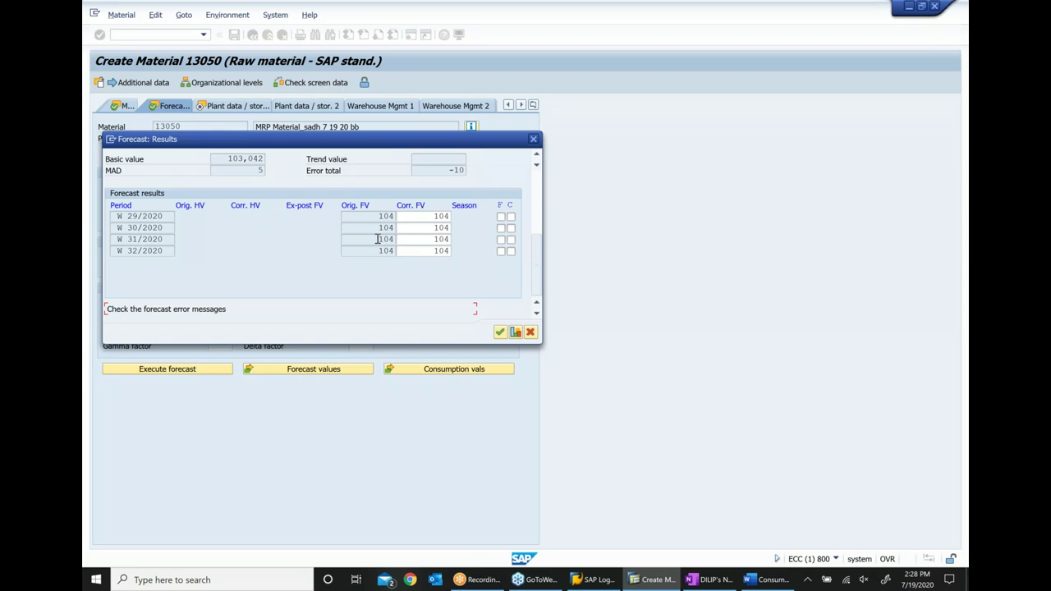
left_click(500, 332)
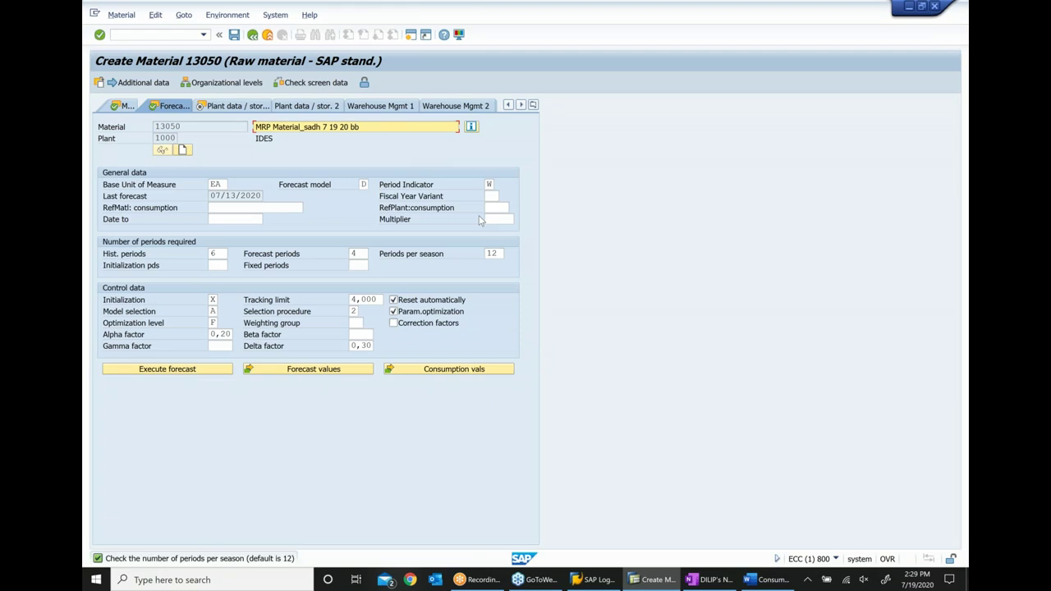
- Enter valuation class 3000 and standard price 10 in the accounting data, and save the new material
key("Return")
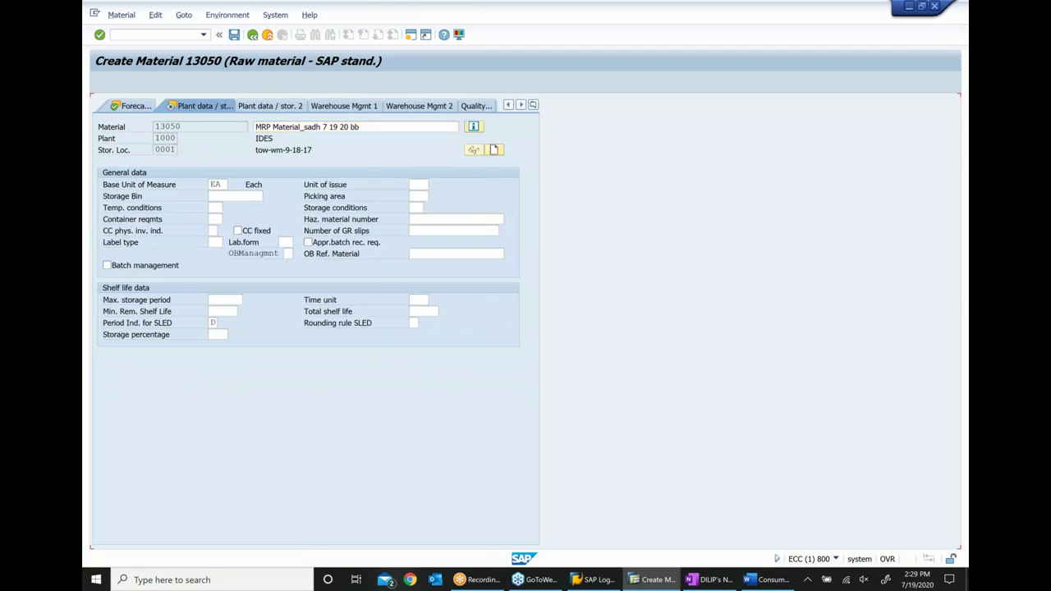
key("Return")
left_click(224, 243)
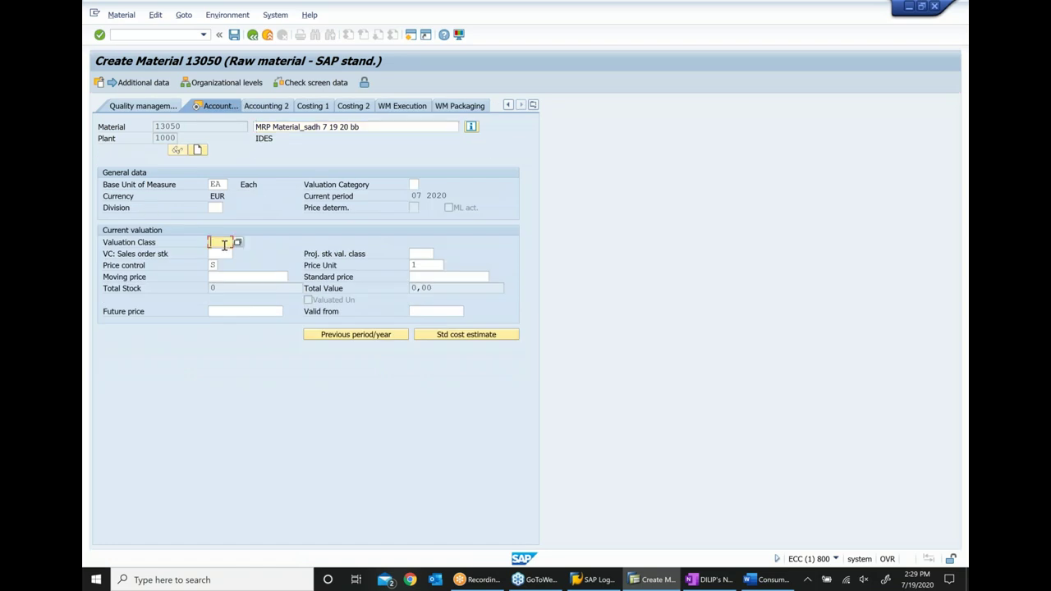
type("3000")
left_click(417, 277)
type("10")
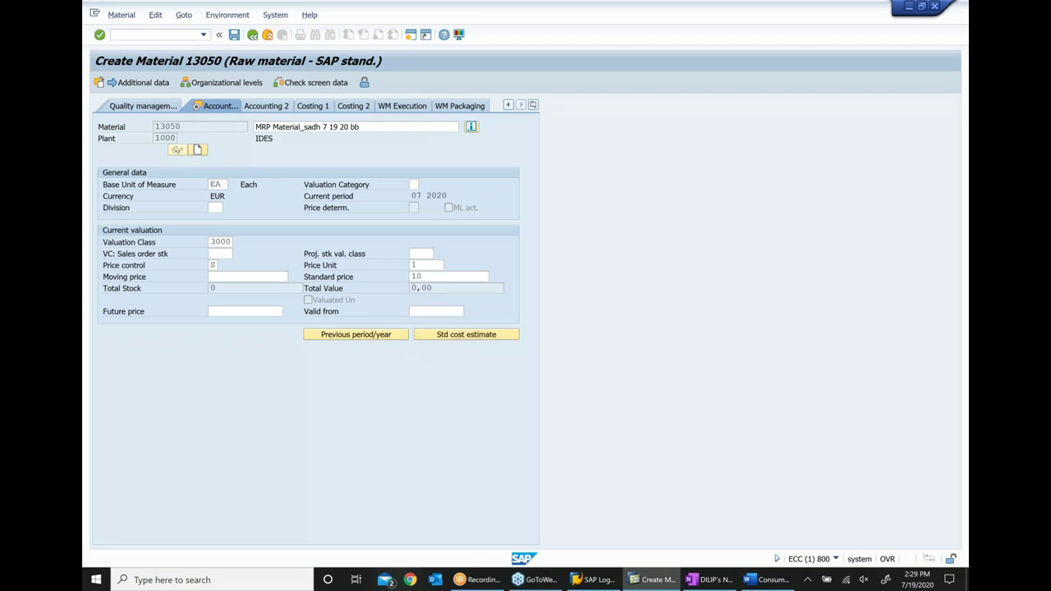
key("Return")
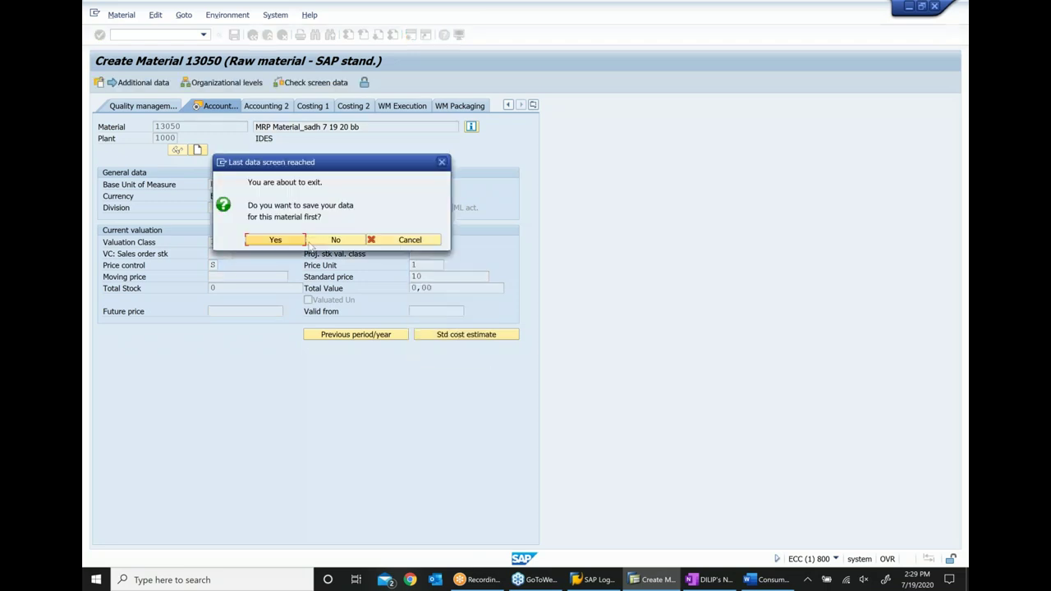
left_click(277, 243)
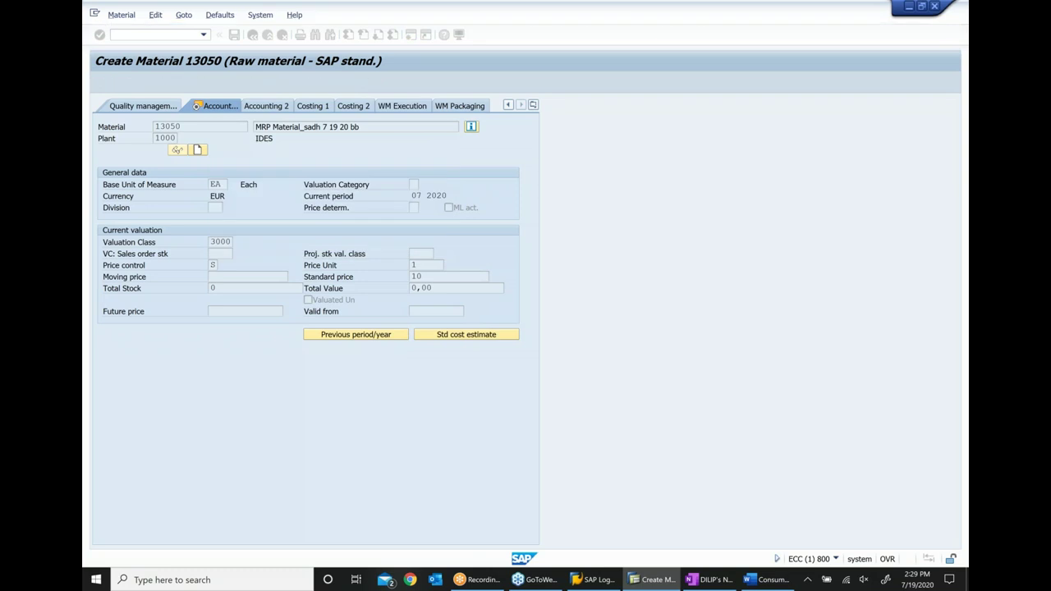
- Check the new material's number on the Display Material initial screen and return to SAP Easy Access
left_click(121, 15)
mouse_move(142, 76)
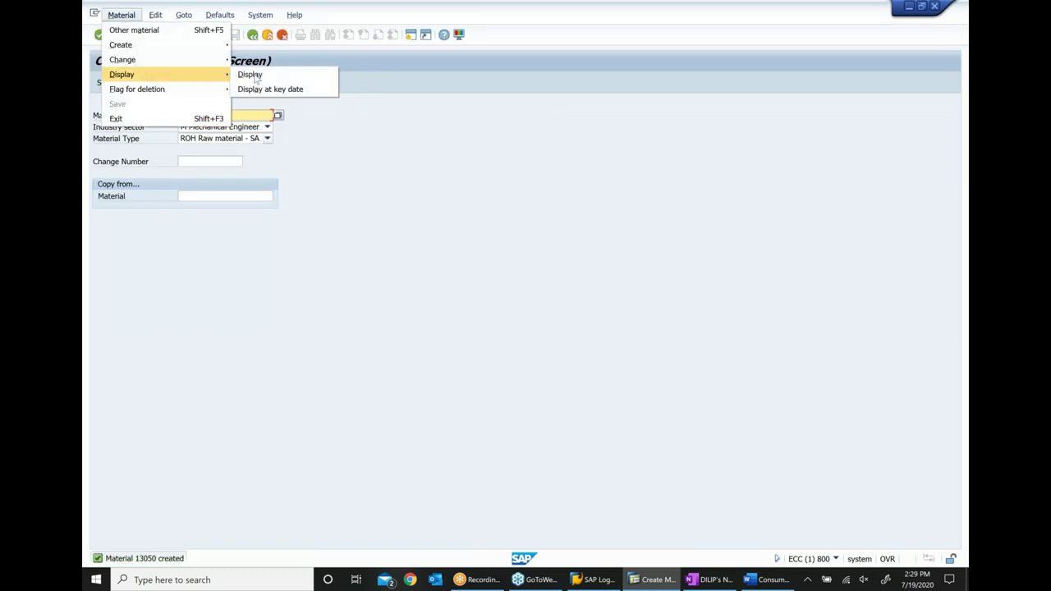
left_click(255, 77)
left_click_drag(222, 113, 156, 122)
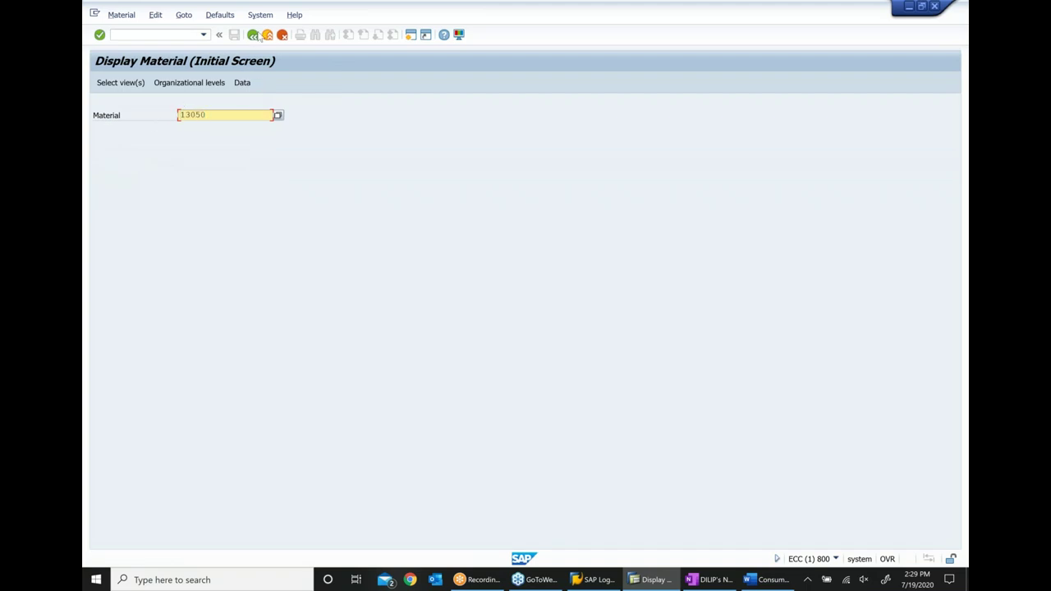
left_click(252, 35)
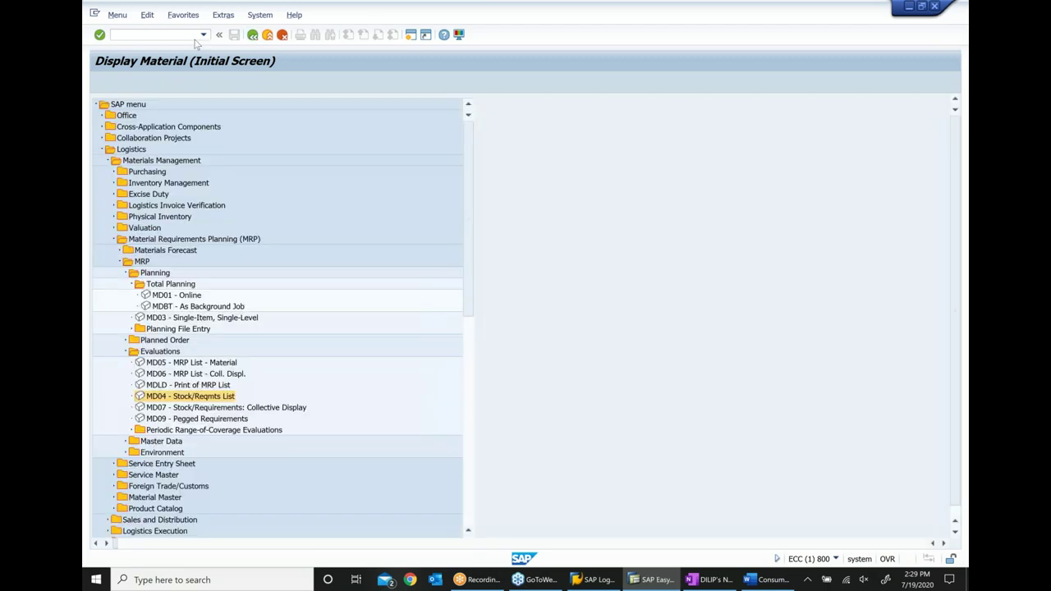
- Run single-item, single-level MRP (MD03) for material 13050 in plant 1000 with purchase requisition creation set to 1
type("md03")
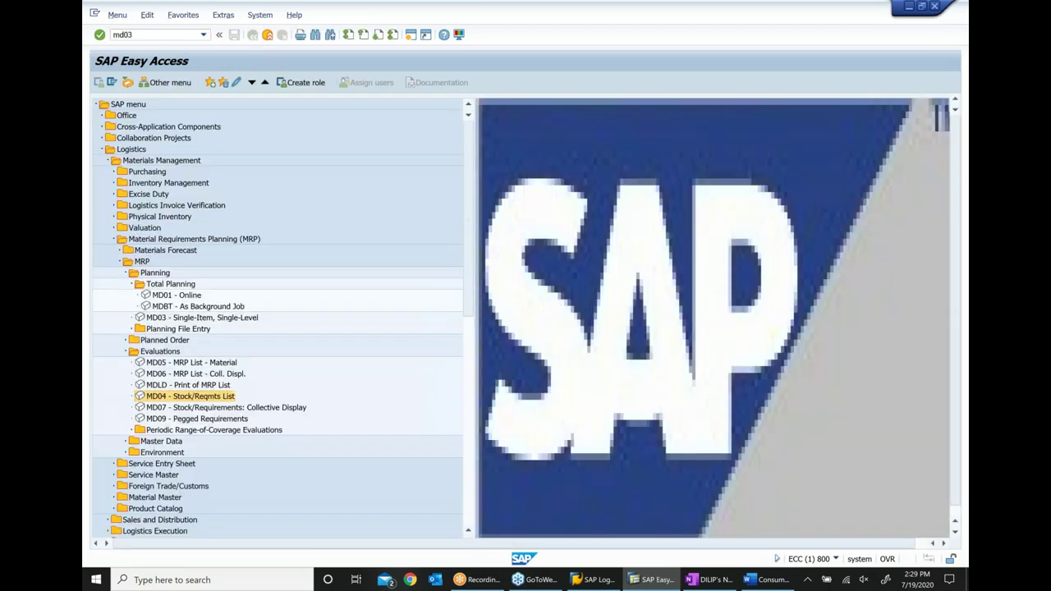
key("Return")
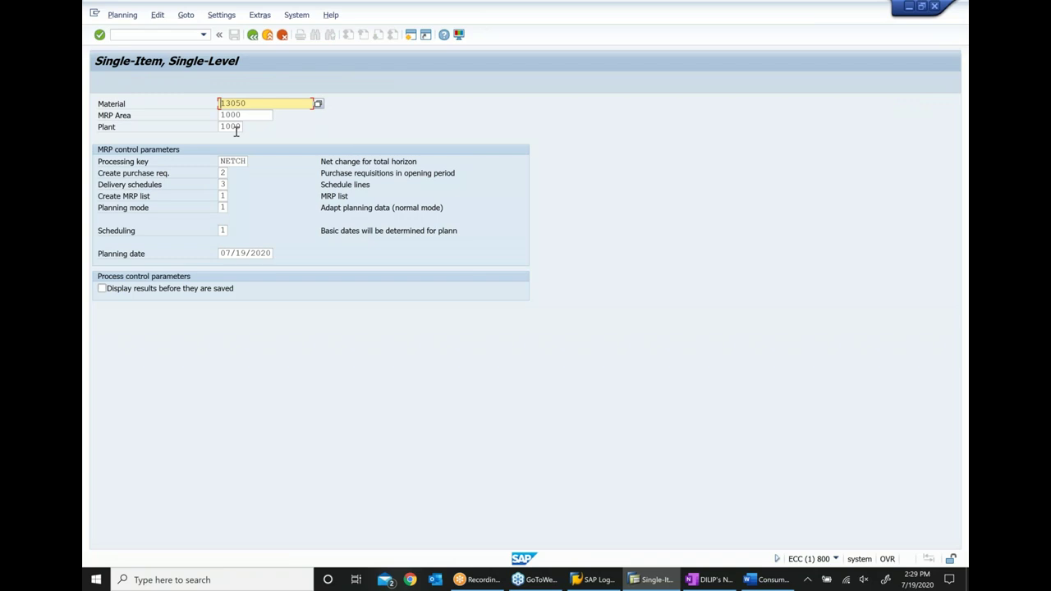
left_click(223, 172)
type("1")
key("Return")
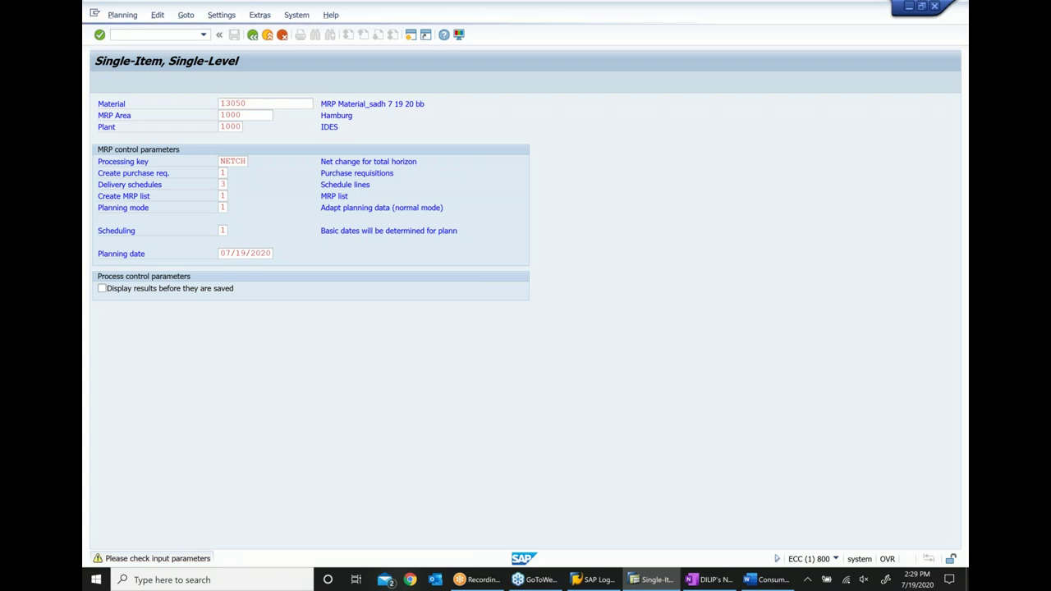
key("Return")
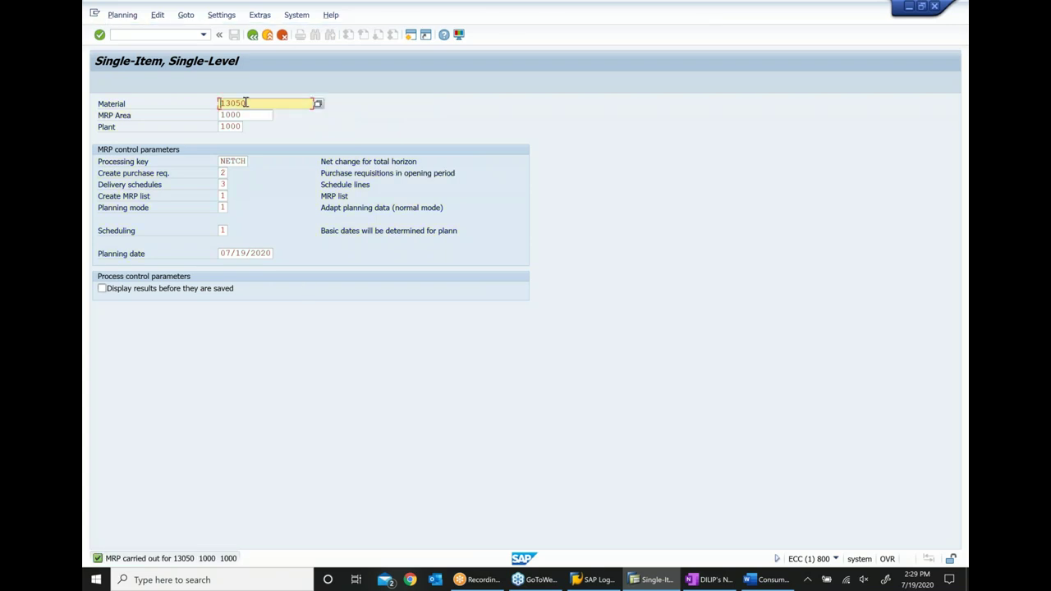
- Open the stock/requirements list (MD04) for material 13050 and examine its forecast requirements and purchase requisitions
left_click(270, 35)
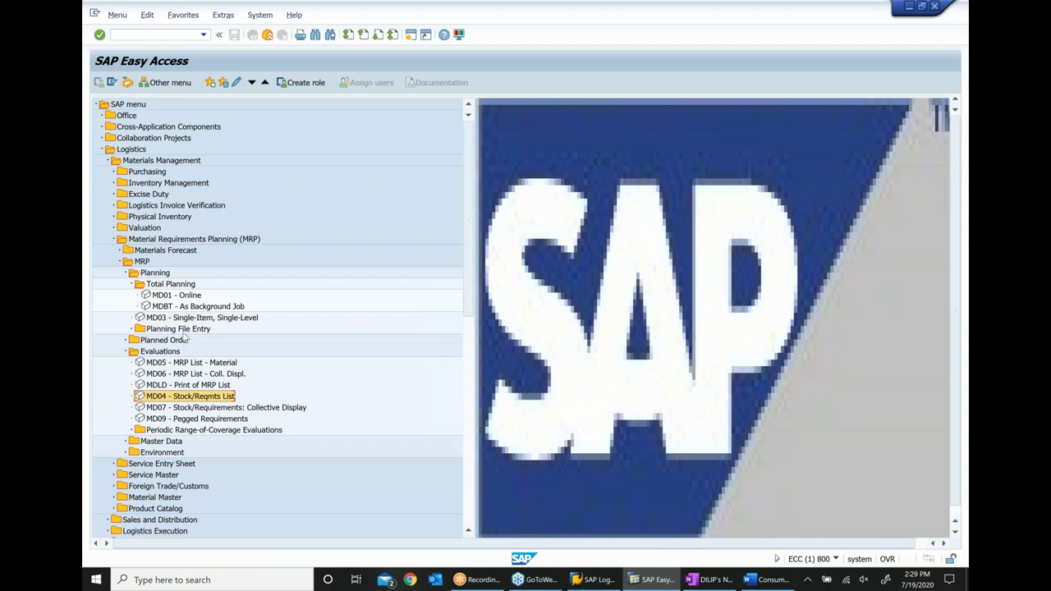
double_click(171, 400)
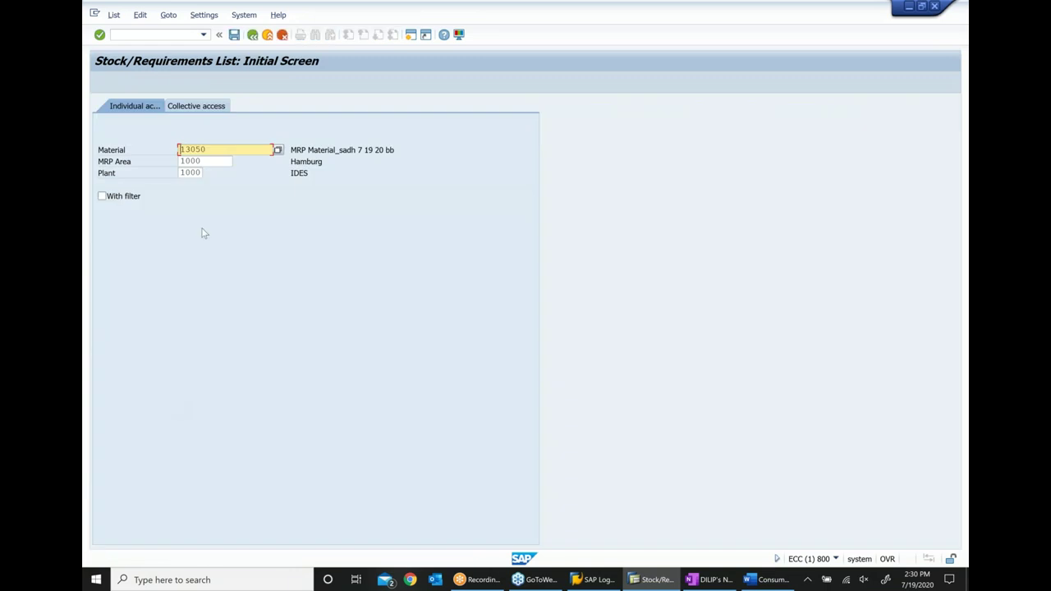
key("Return")
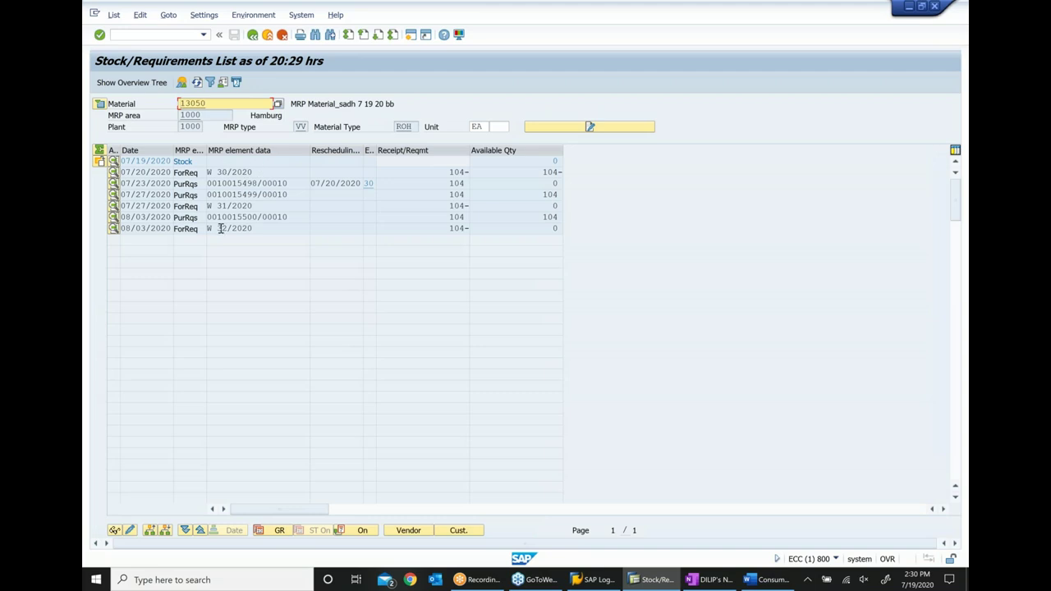
left_click(198, 172)
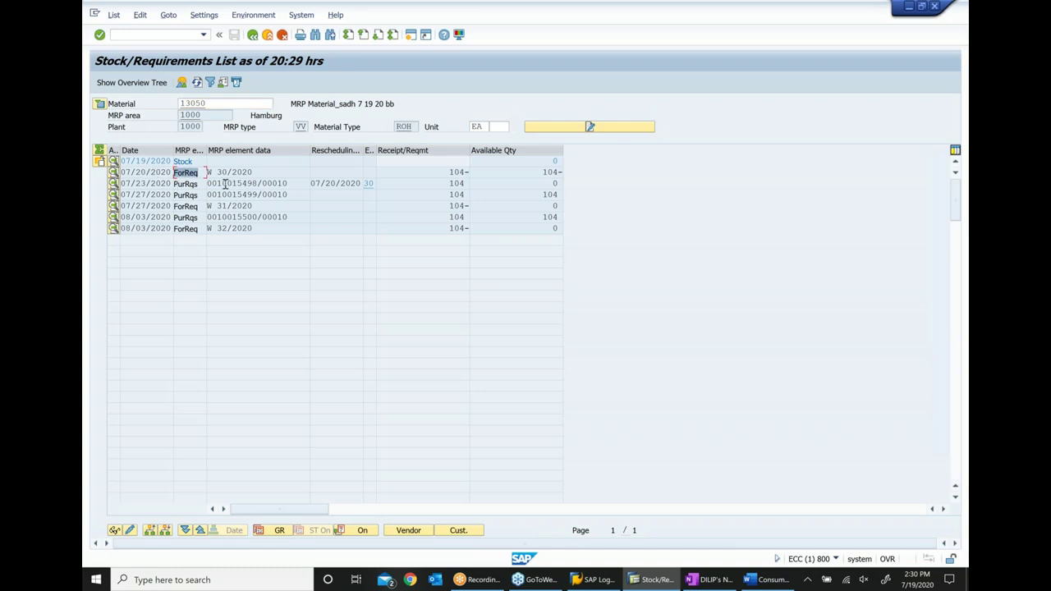
left_click_drag(227, 183, 290, 194)
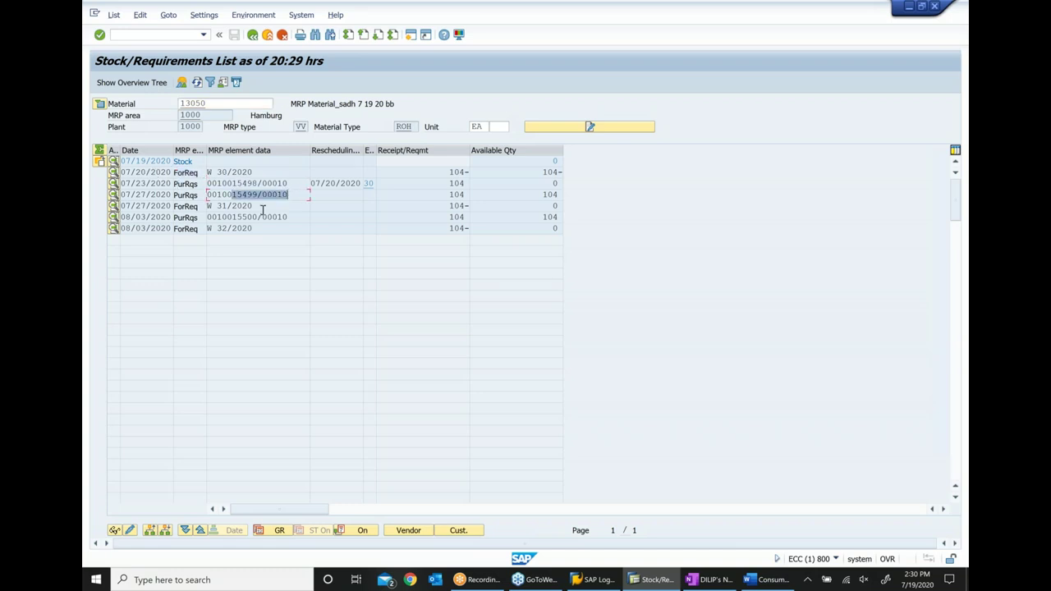
left_click_drag(227, 217, 288, 217)
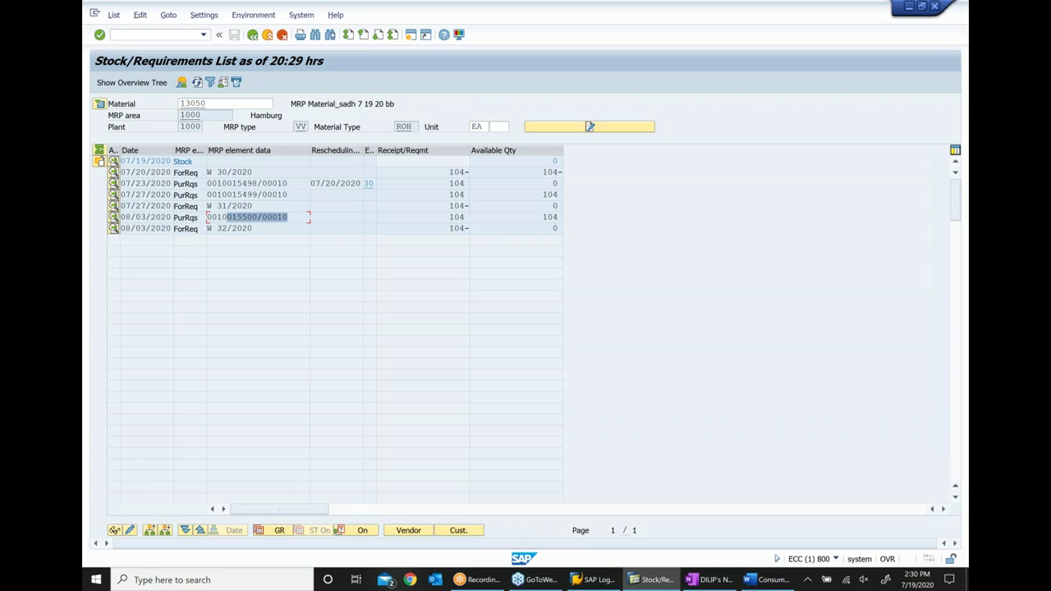
- Convert the 07/23/2020 purchase requisition into a purchase order with the Staples vendor and purchasing organization 1000
double_click(243, 184)
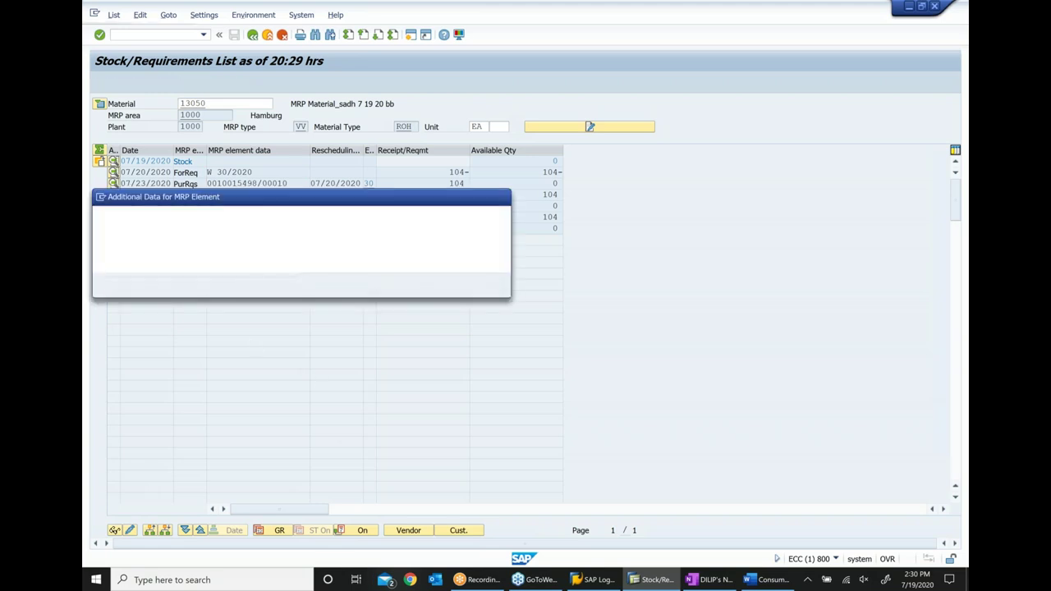
left_click(431, 286)
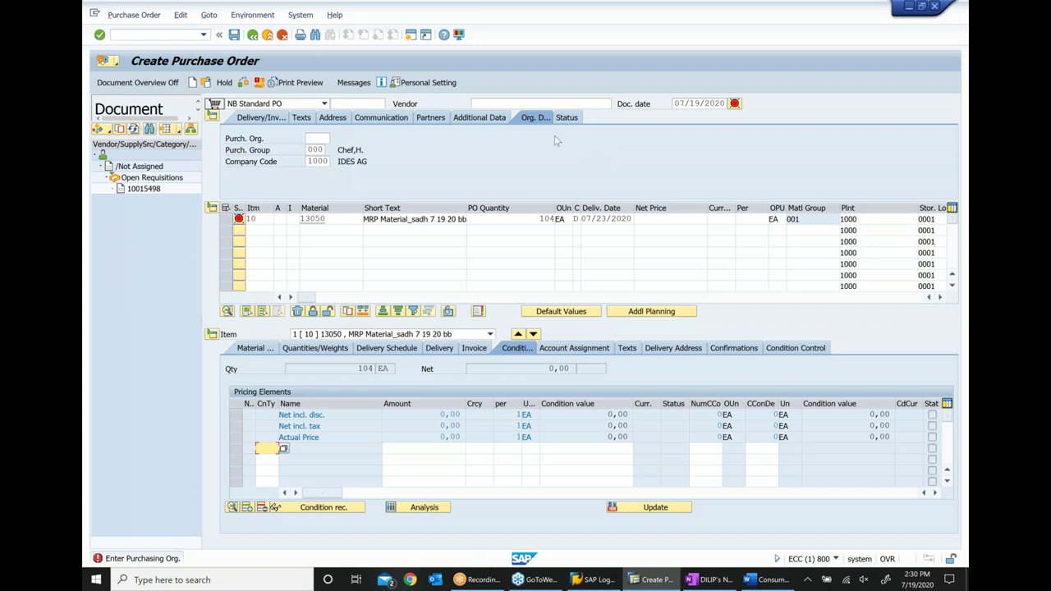
left_click(551, 105)
left_click(551, 105)
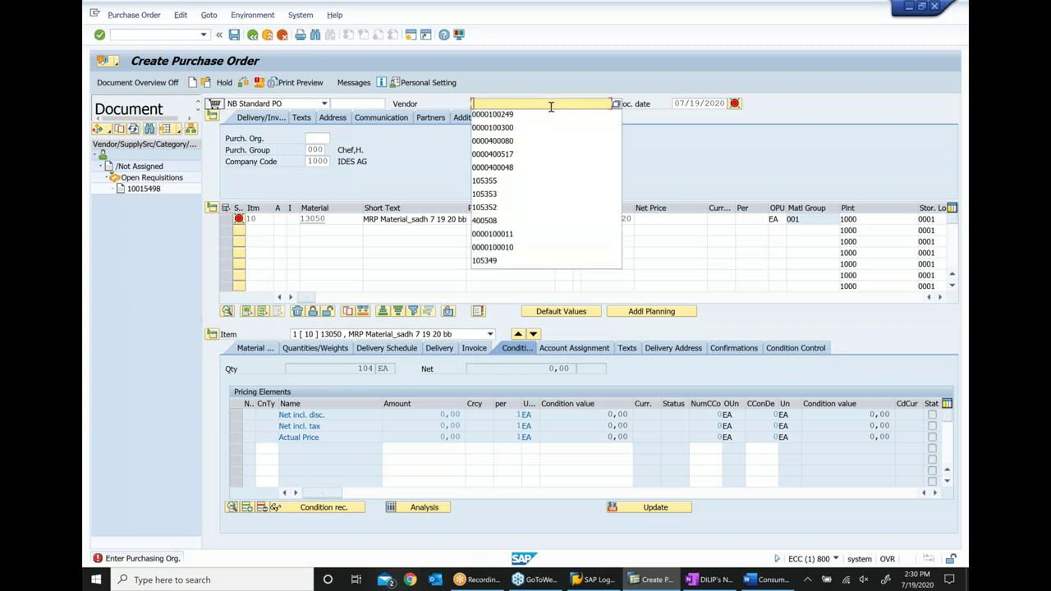
key("Down")
key("Return")
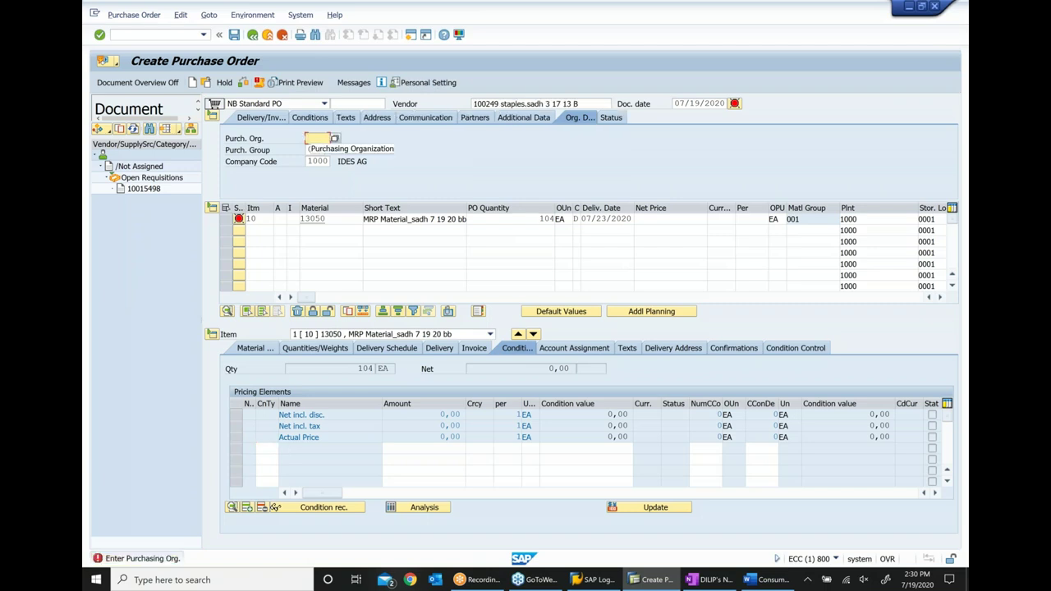
type("1000")
key("Return")
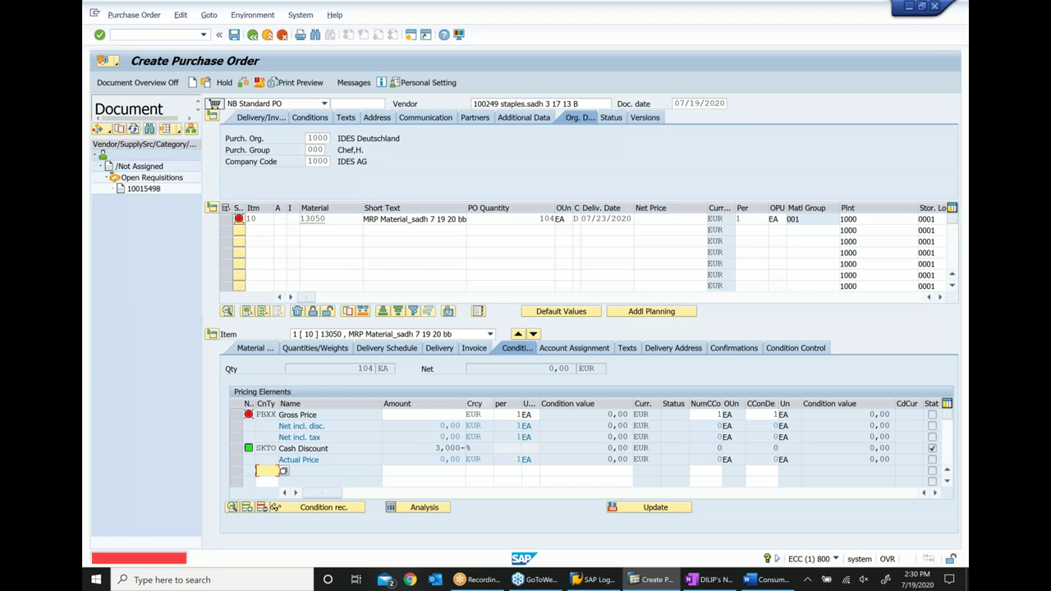
- Save the purchase order with a gross price of 10 EUR, and refresh the stock/requirements list to check the order
left_click(451, 416)
type("10")
key("Return")
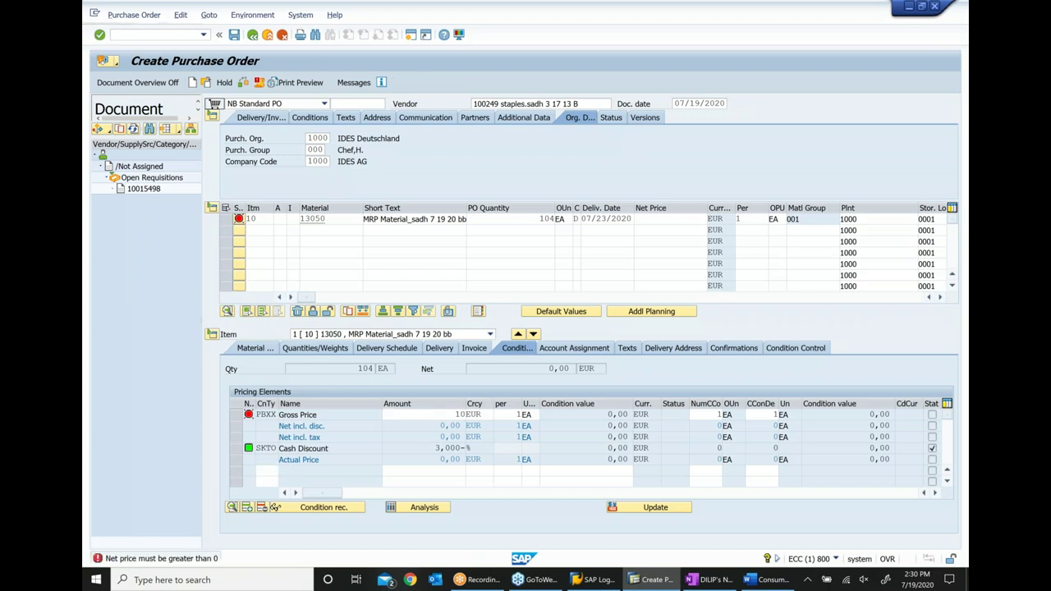
left_click(235, 36)
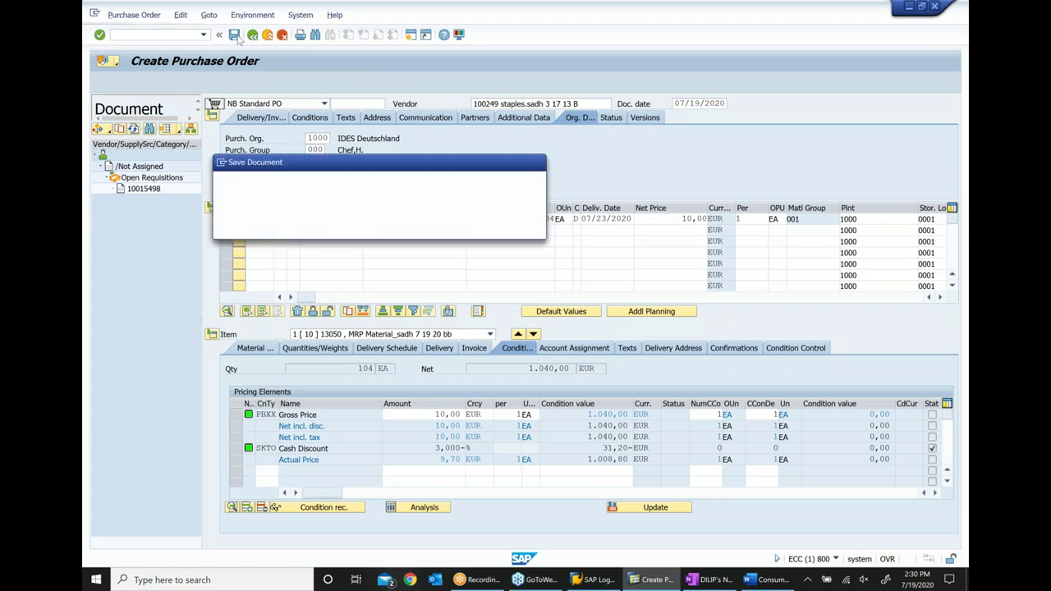
left_click(276, 229)
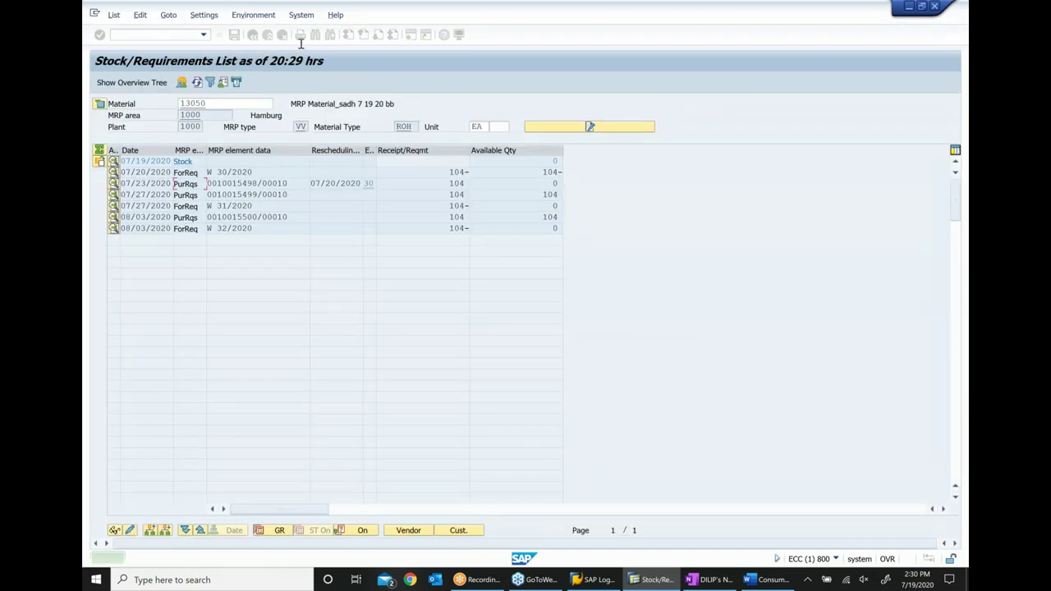
left_click(197, 82)
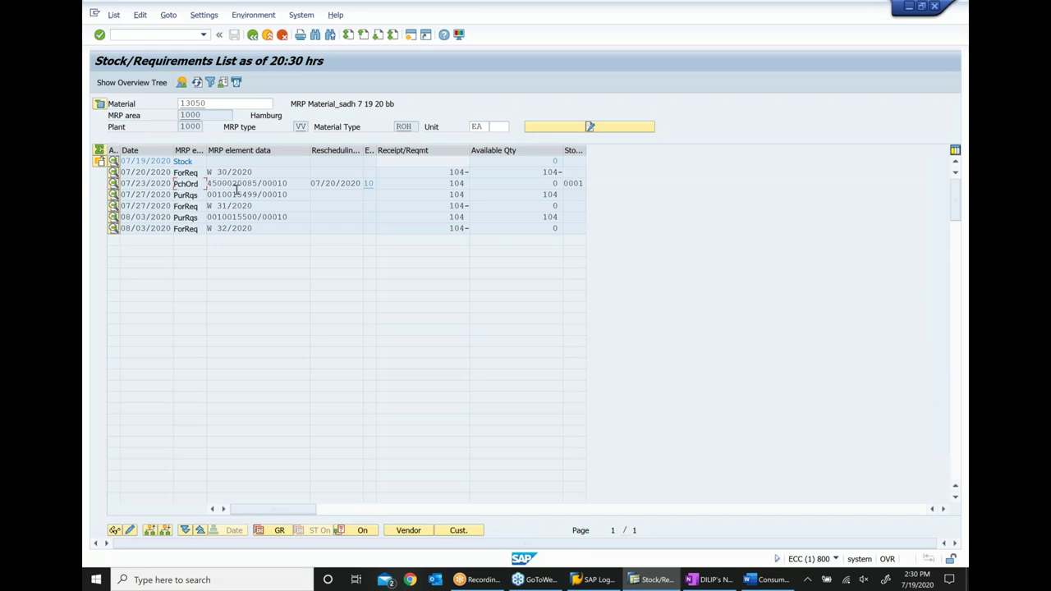
left_click_drag(252, 183, 87, 186)
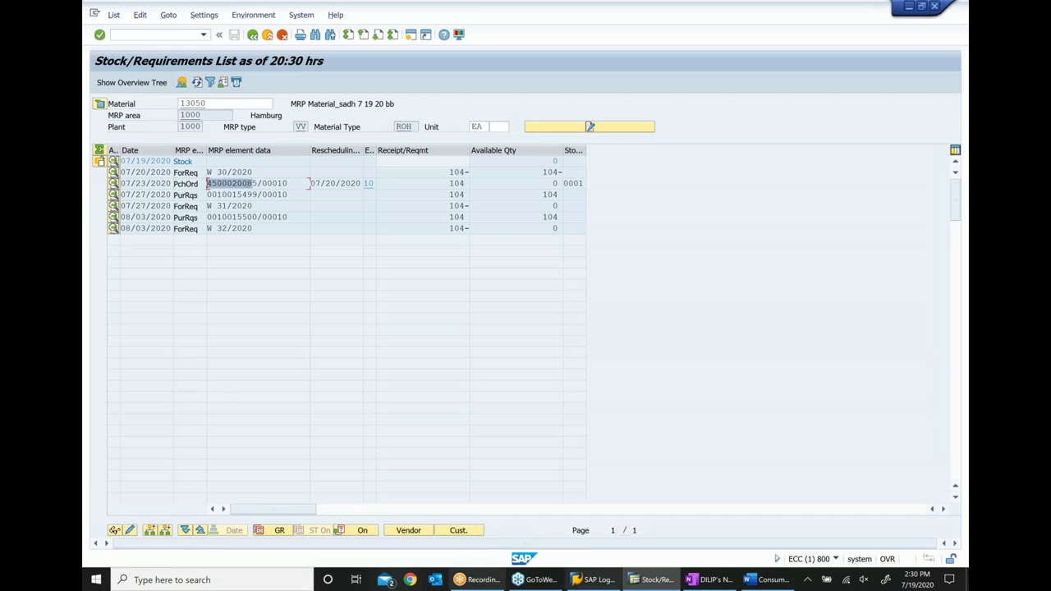
- Switch to the OneNote class notes and add the bullet "Planning exercise using forecasting" below "Other iterations as well."
left_click(727, 580)
scroll(678, 484, "down", 5)
scroll(679, 484, "down", 2)
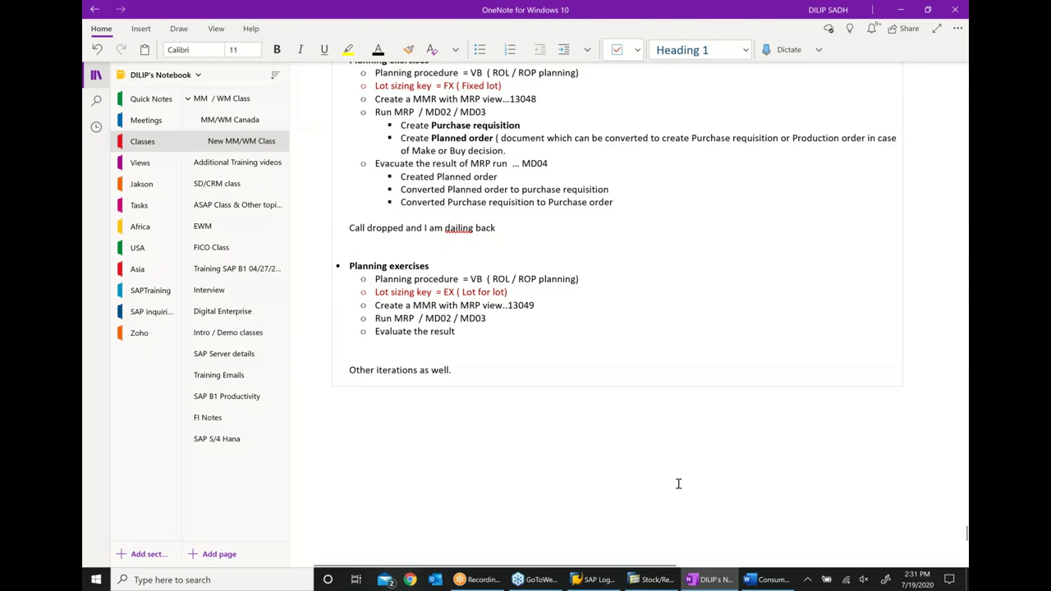
key("Return")
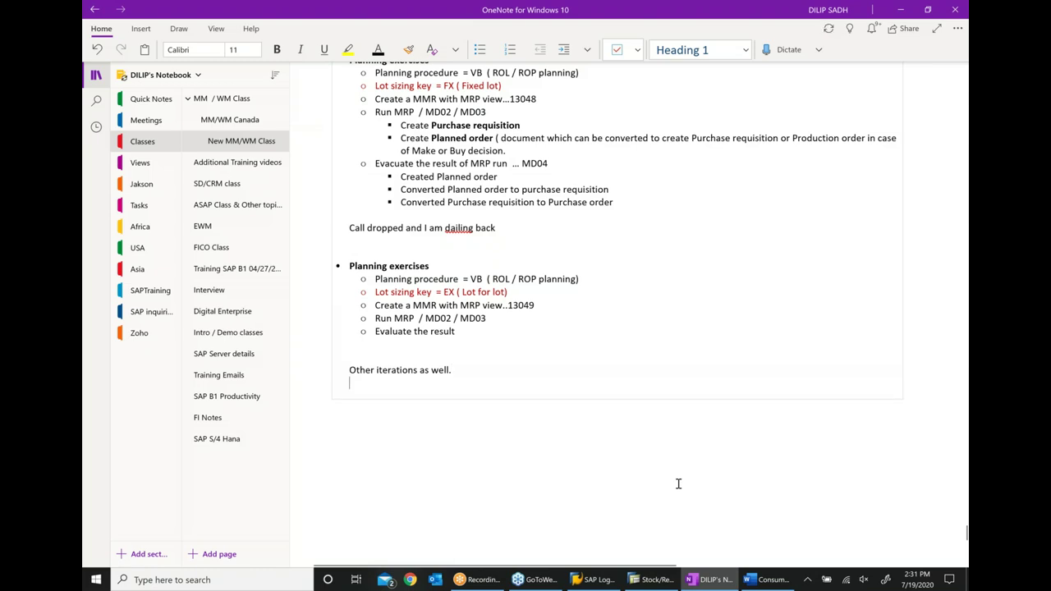
key("Return")
type("* ")
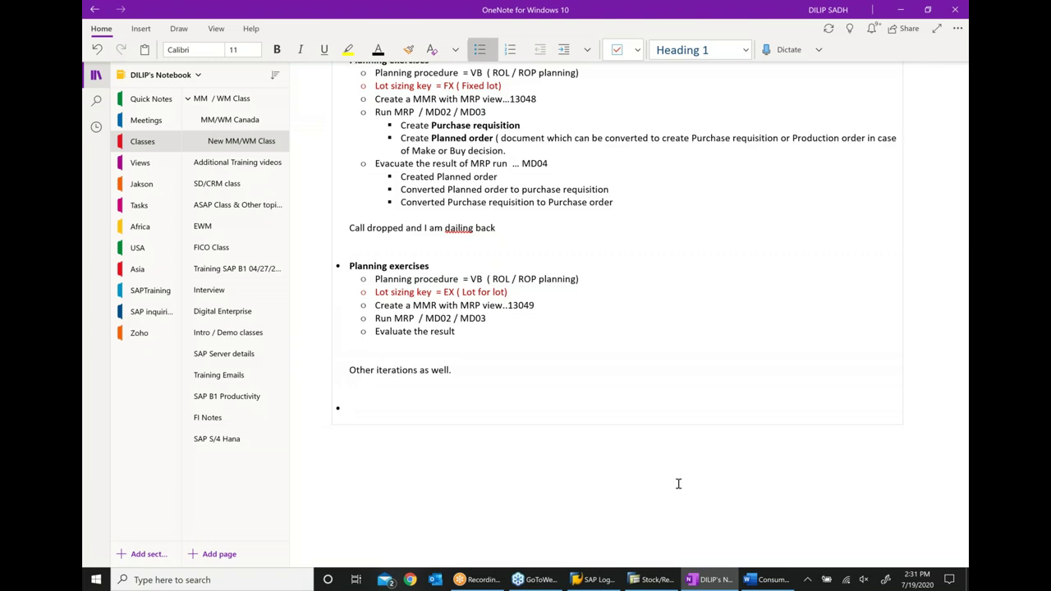
type("Planning exercise using forecasting")
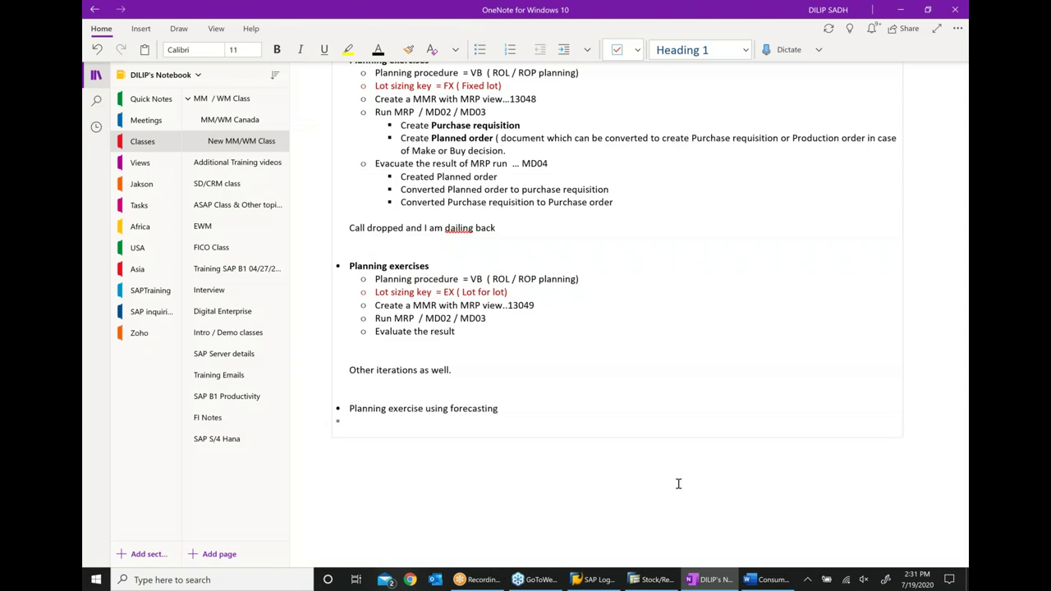
- Add the indented sub-bullet "Create a MMR with following" and, one level deeper, the item "Assigned Planning procesure"
left_click(566, 51)
type("Create a MMR with following")
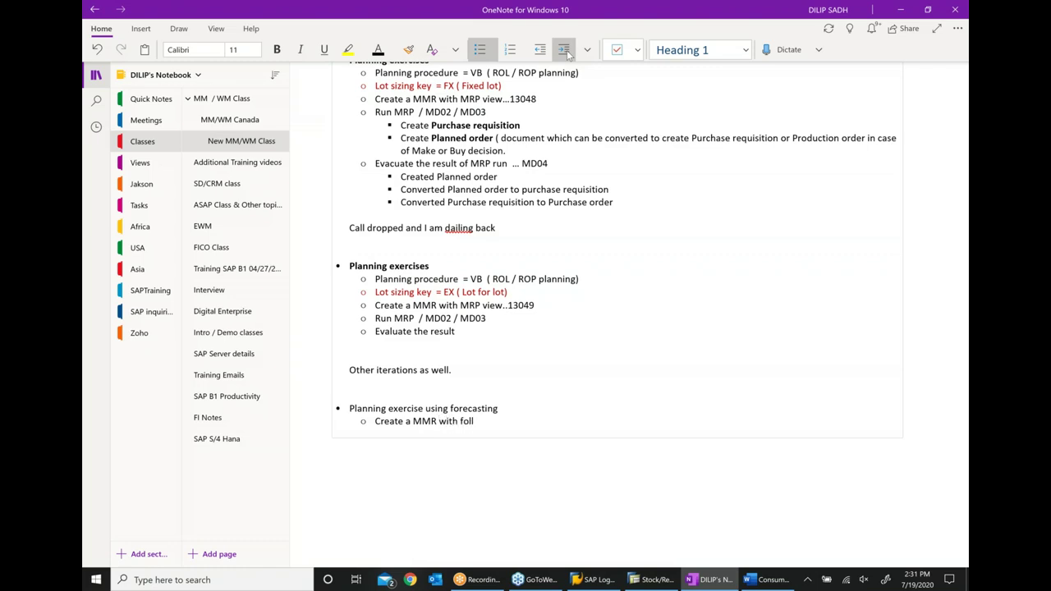
key("Return")
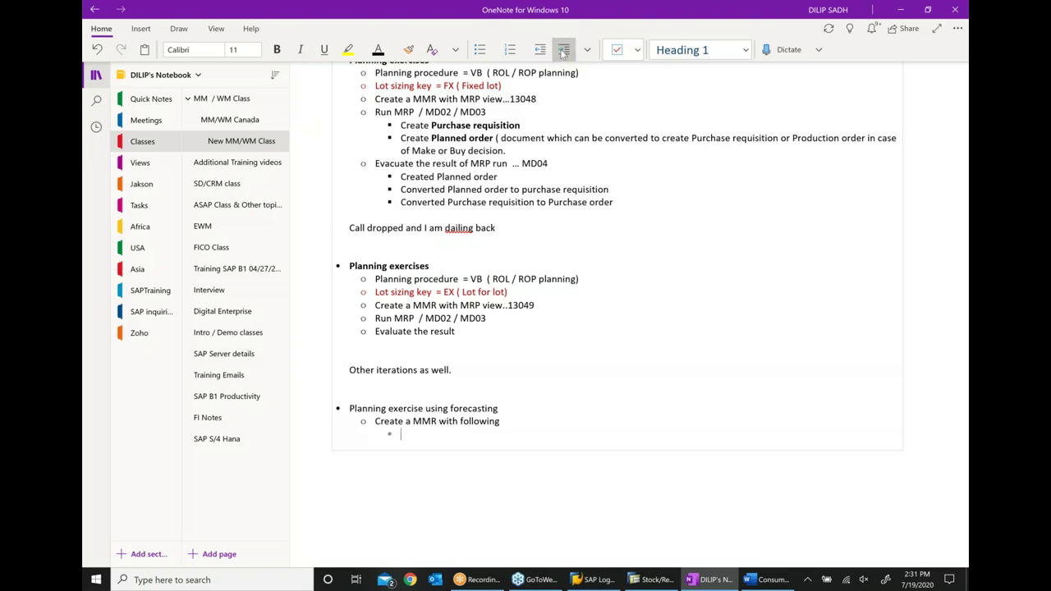
type("Assigned")
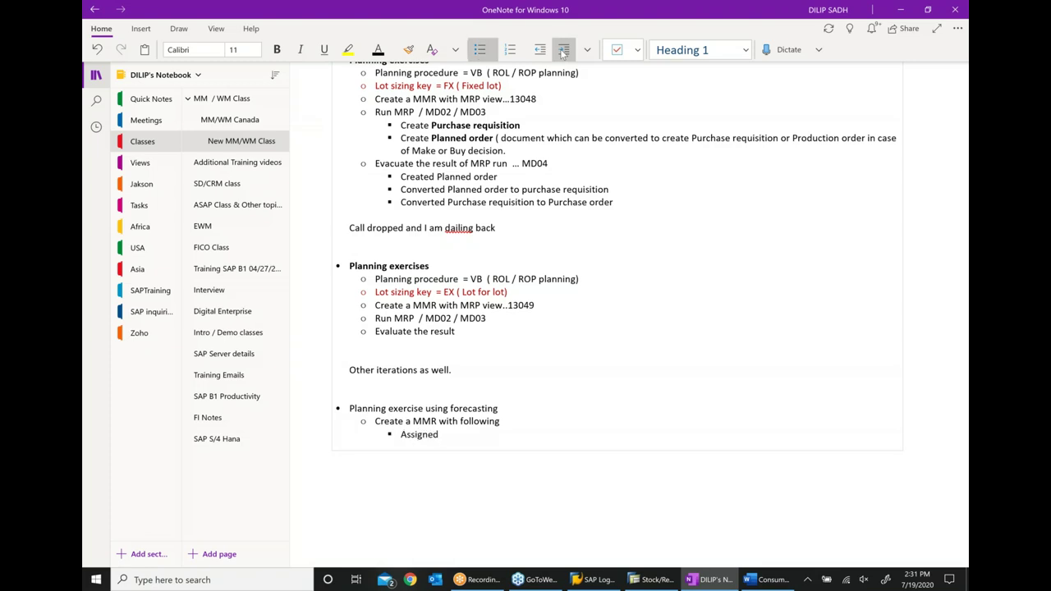
type(" Planning procesure")
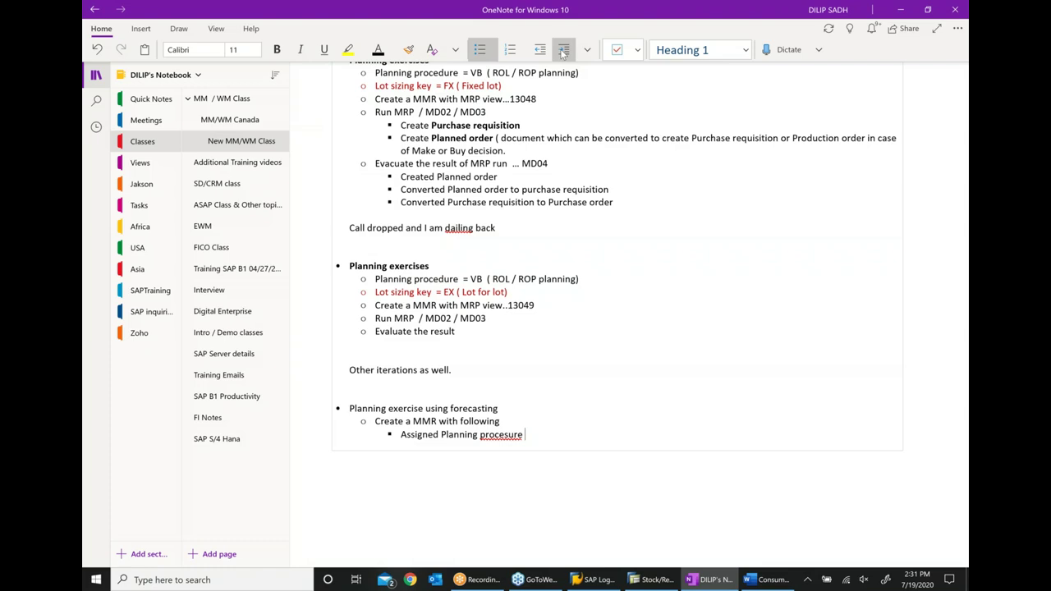